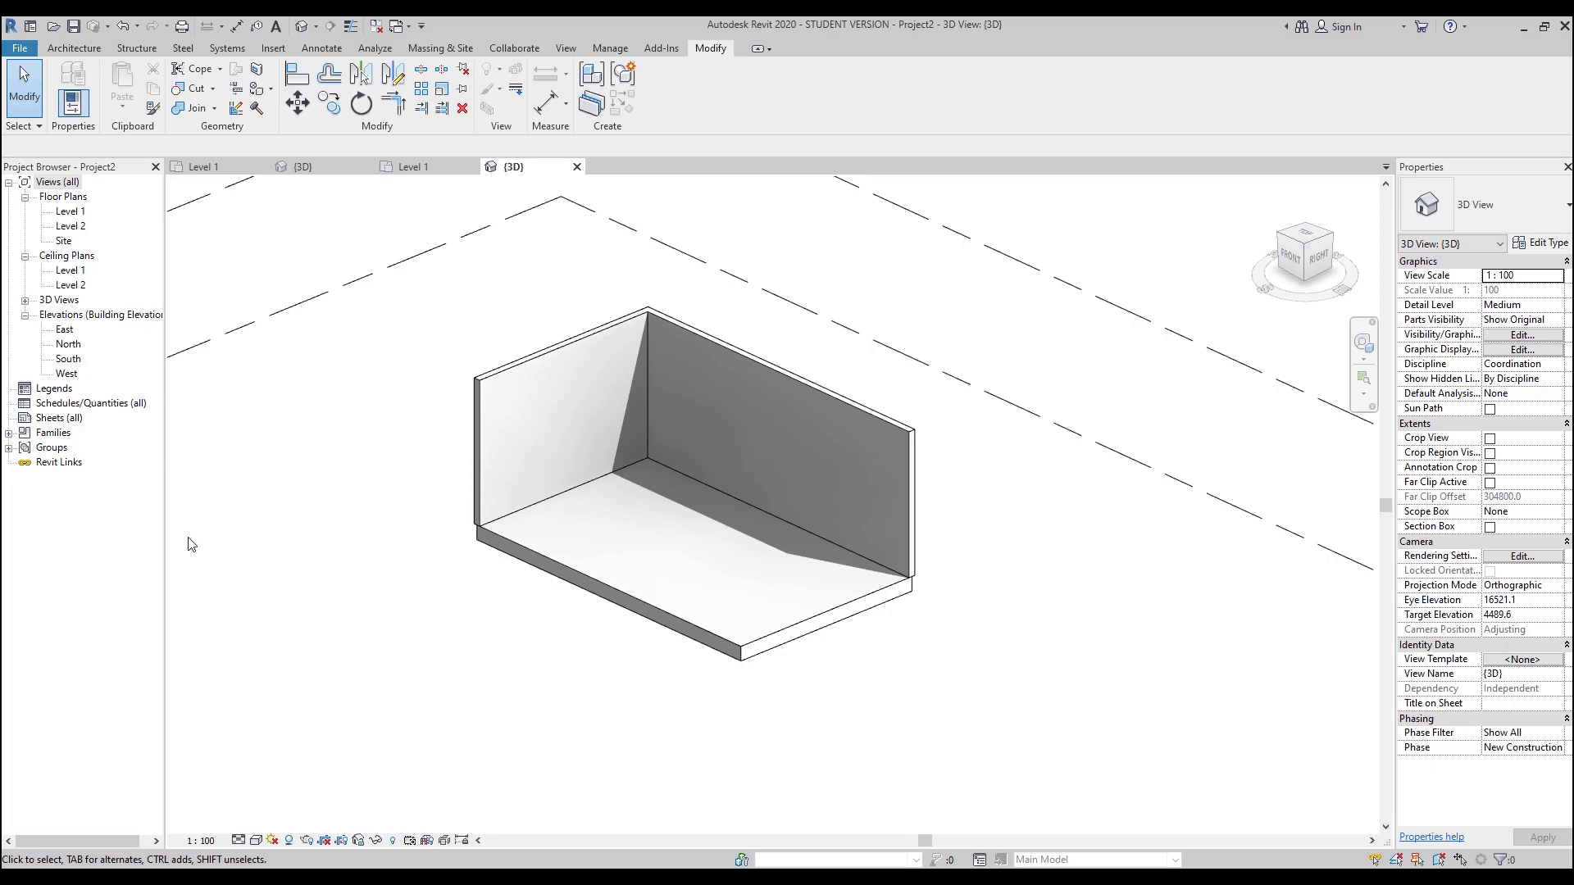
- Start an in-place model component in the Generic Models category and name it 1
left_click(56, 51)
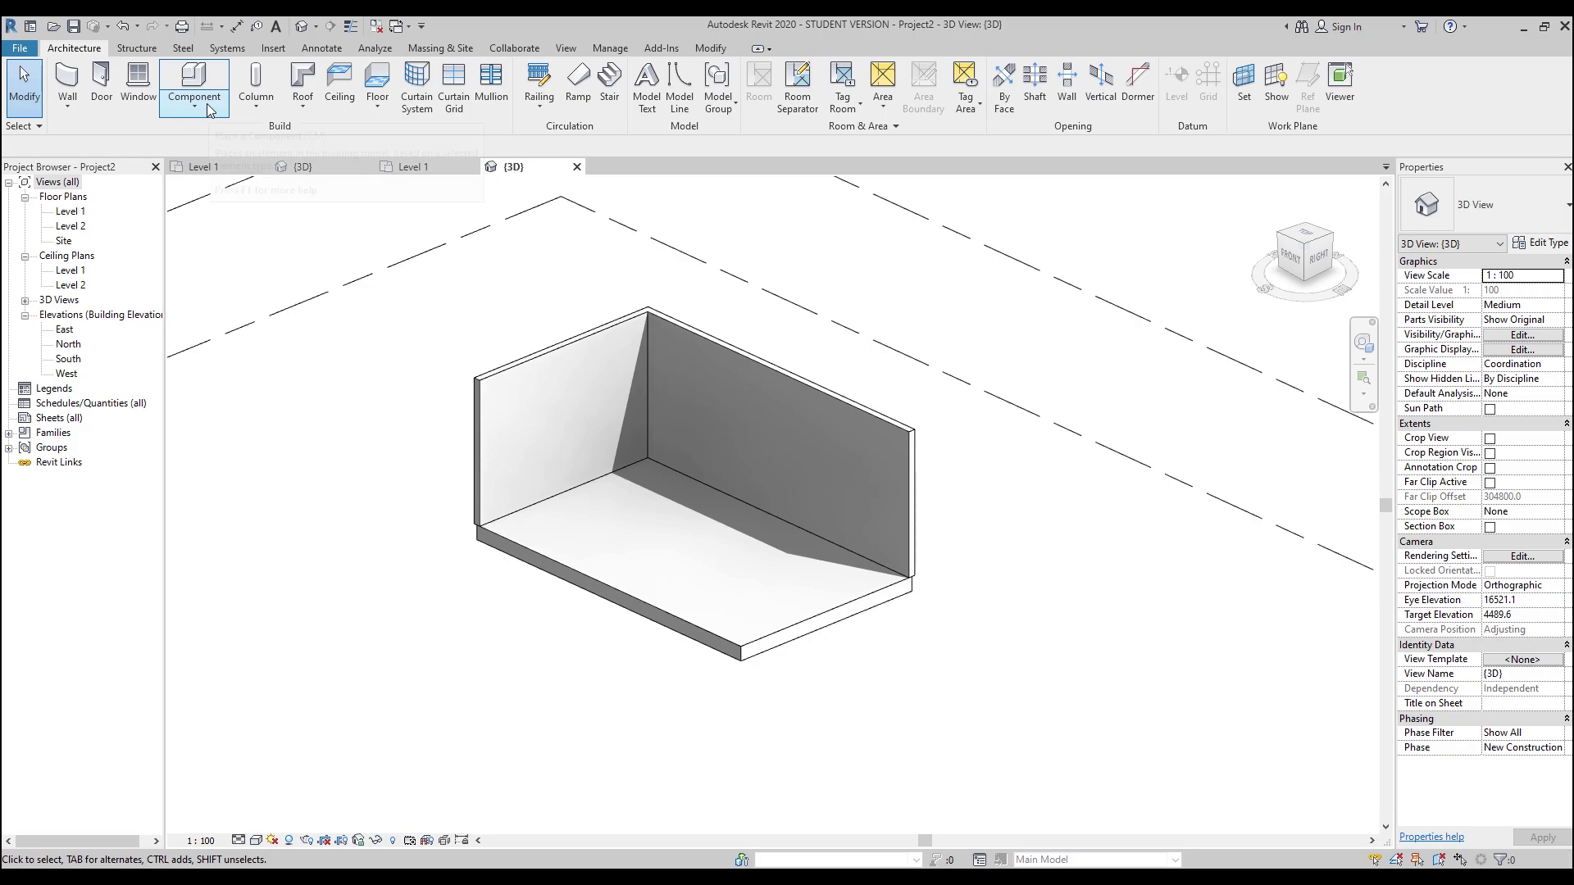
left_click(210, 109)
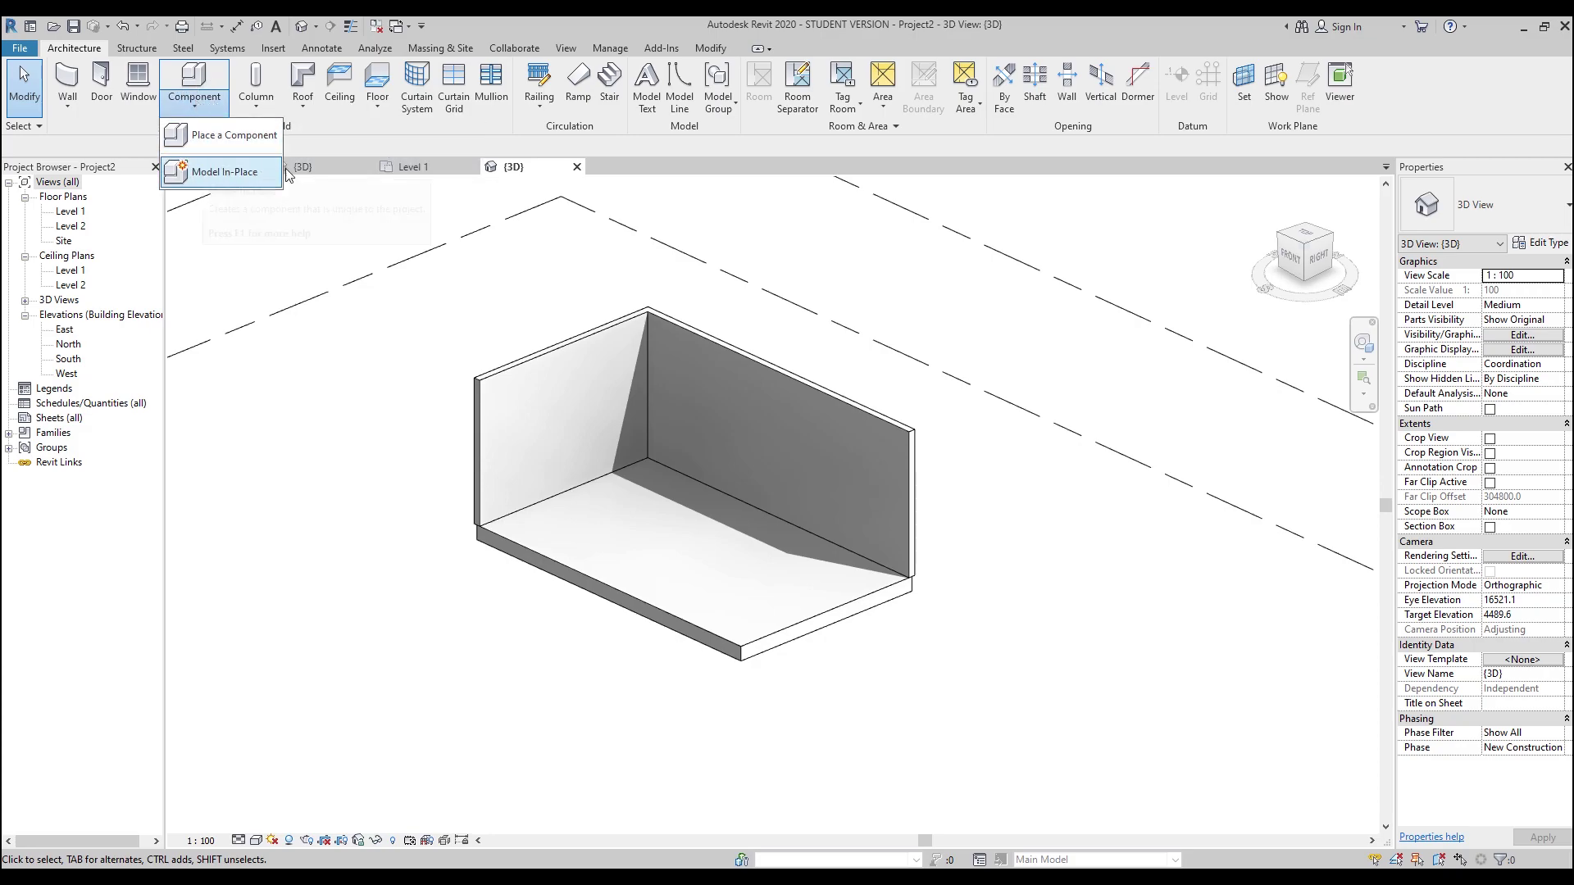
left_click(231, 175)
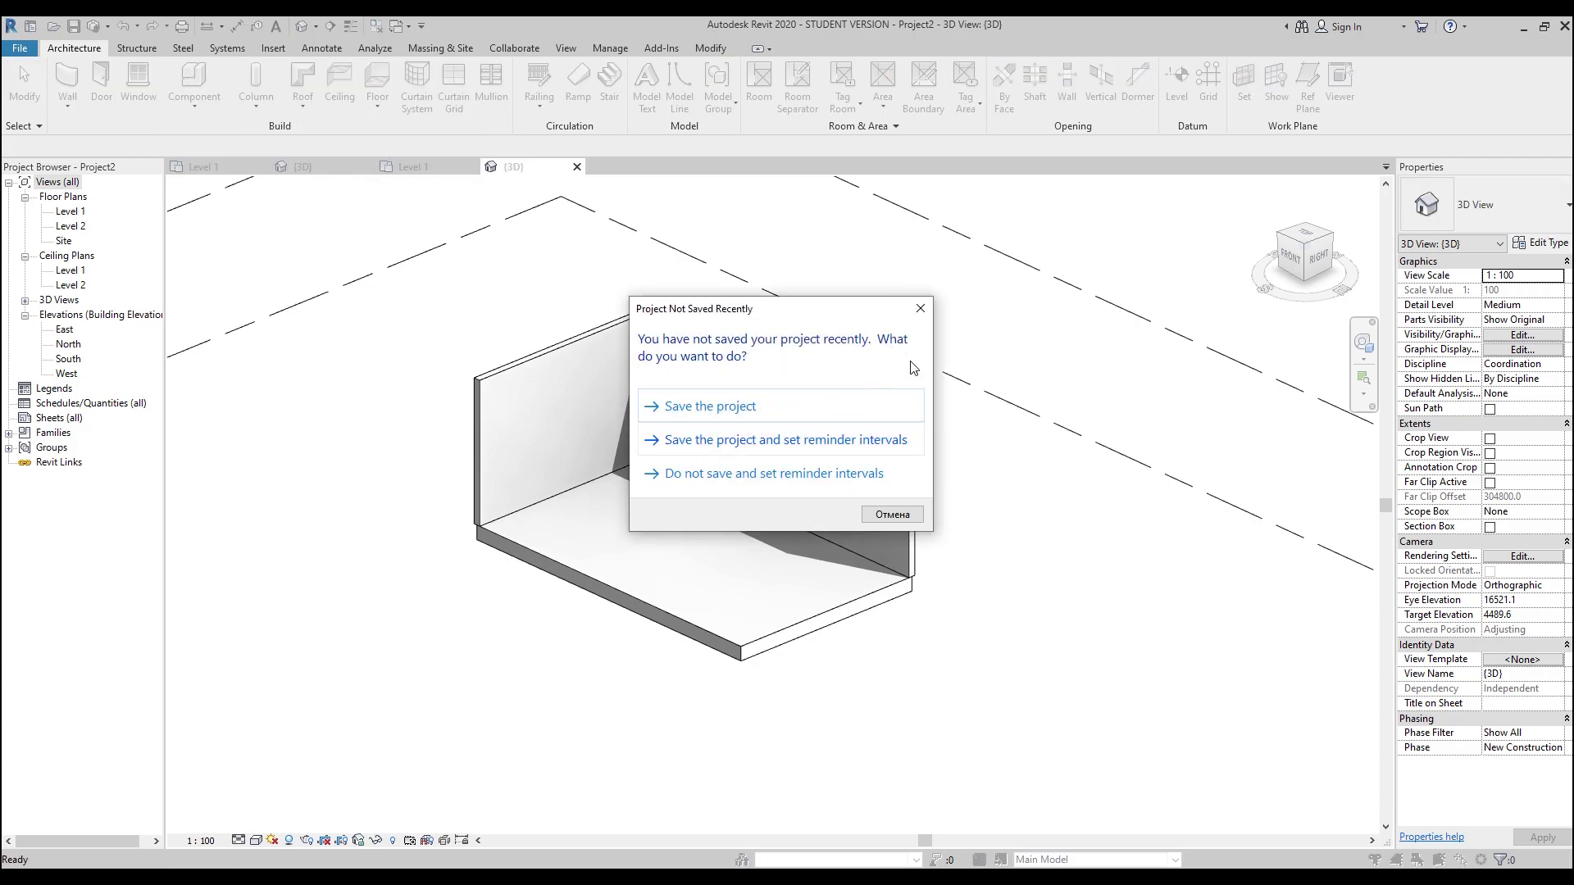
left_click(917, 309)
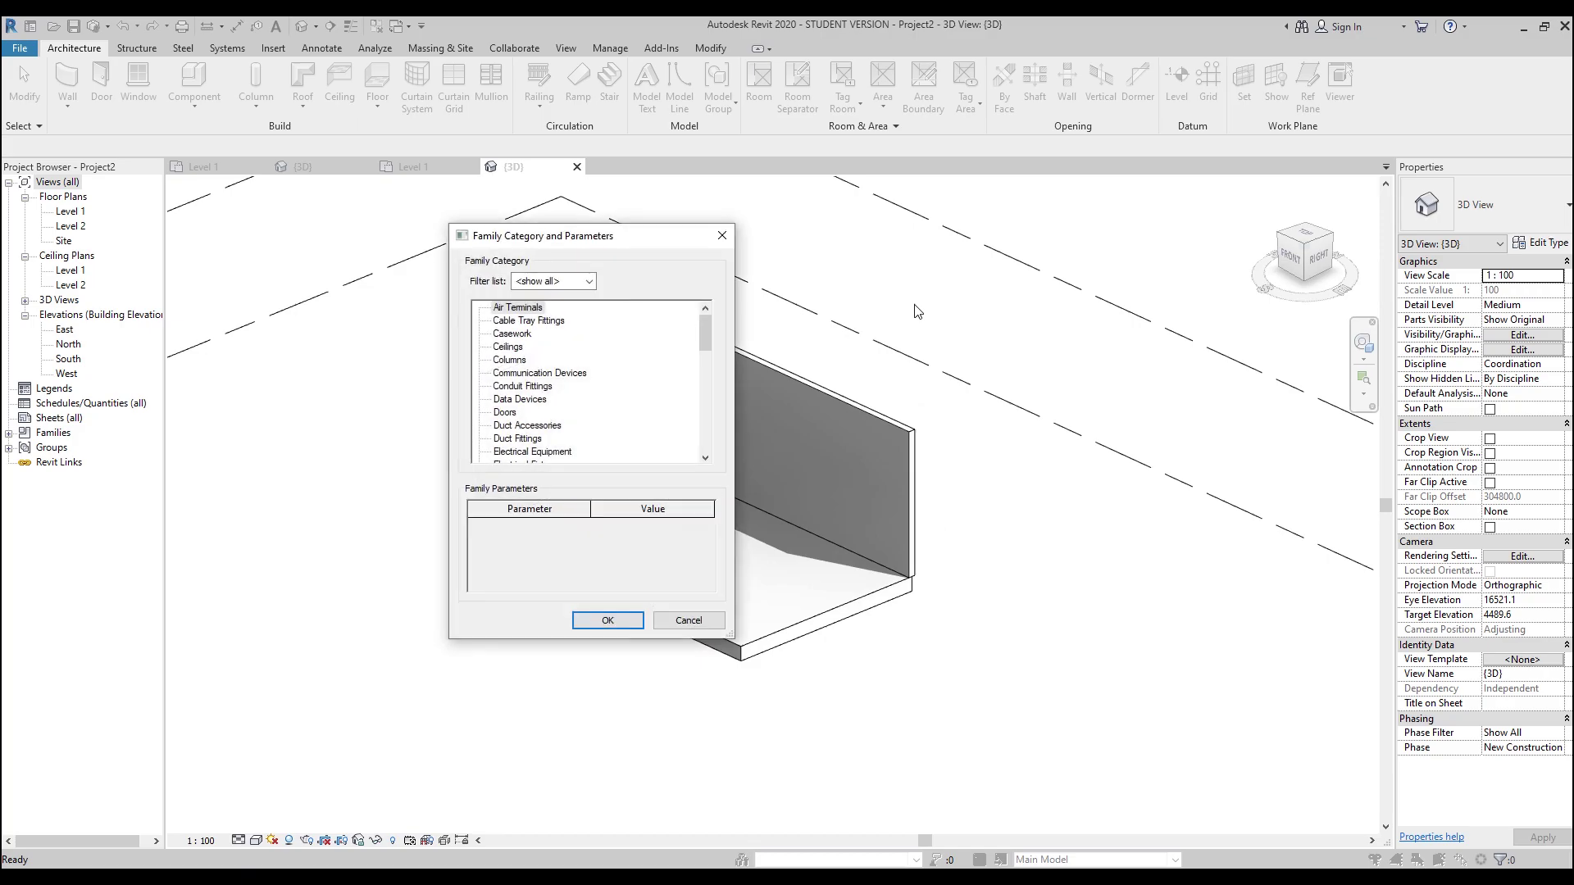
scroll(525, 369, "down", 3)
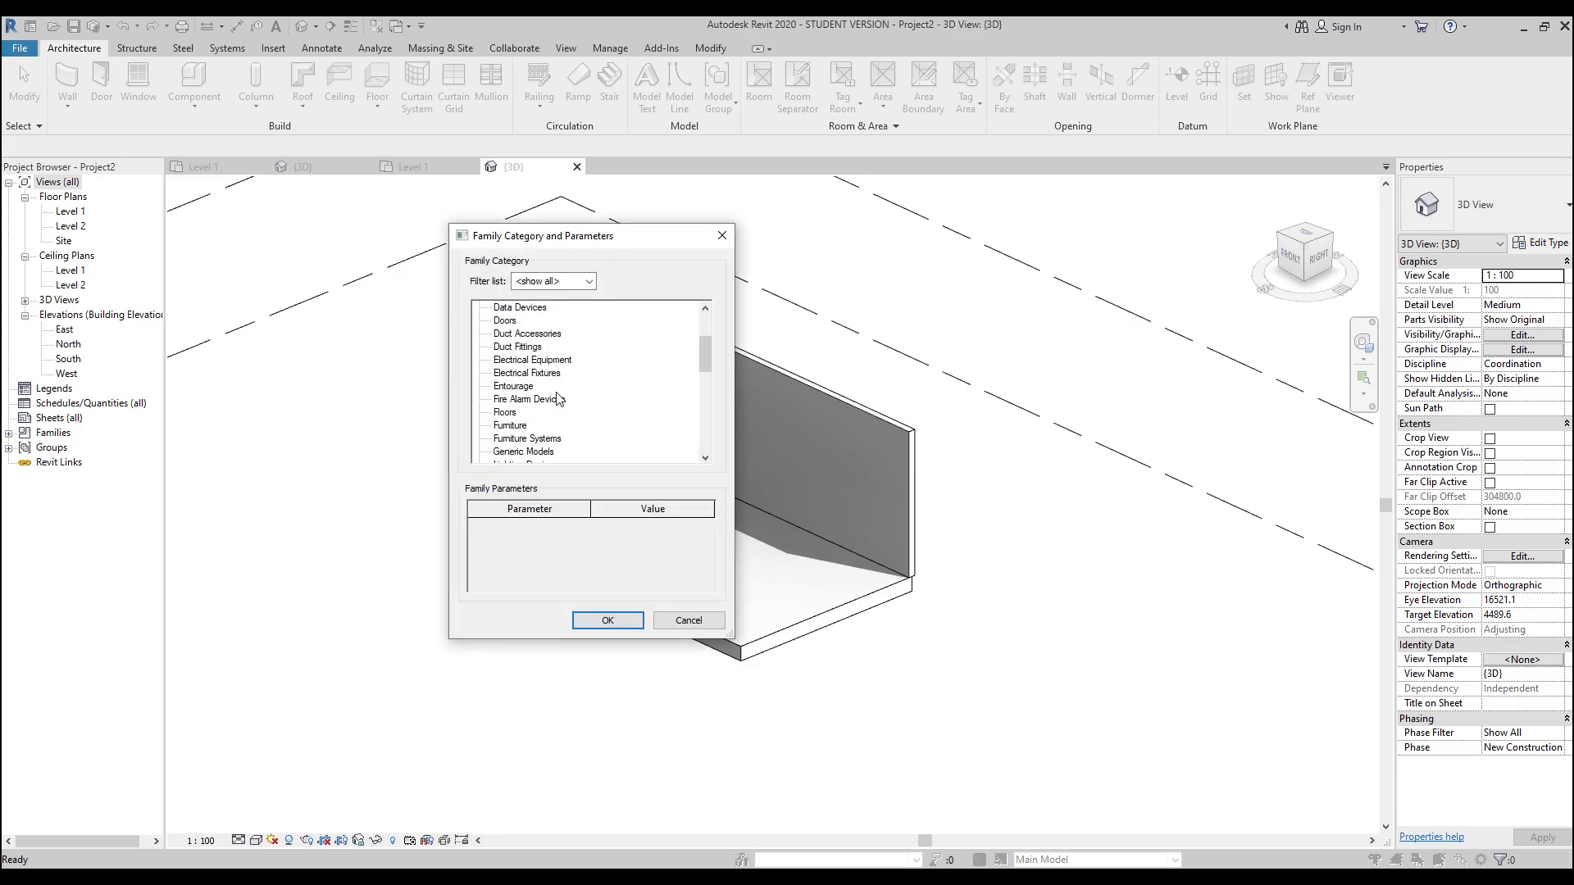
left_click(537, 413)
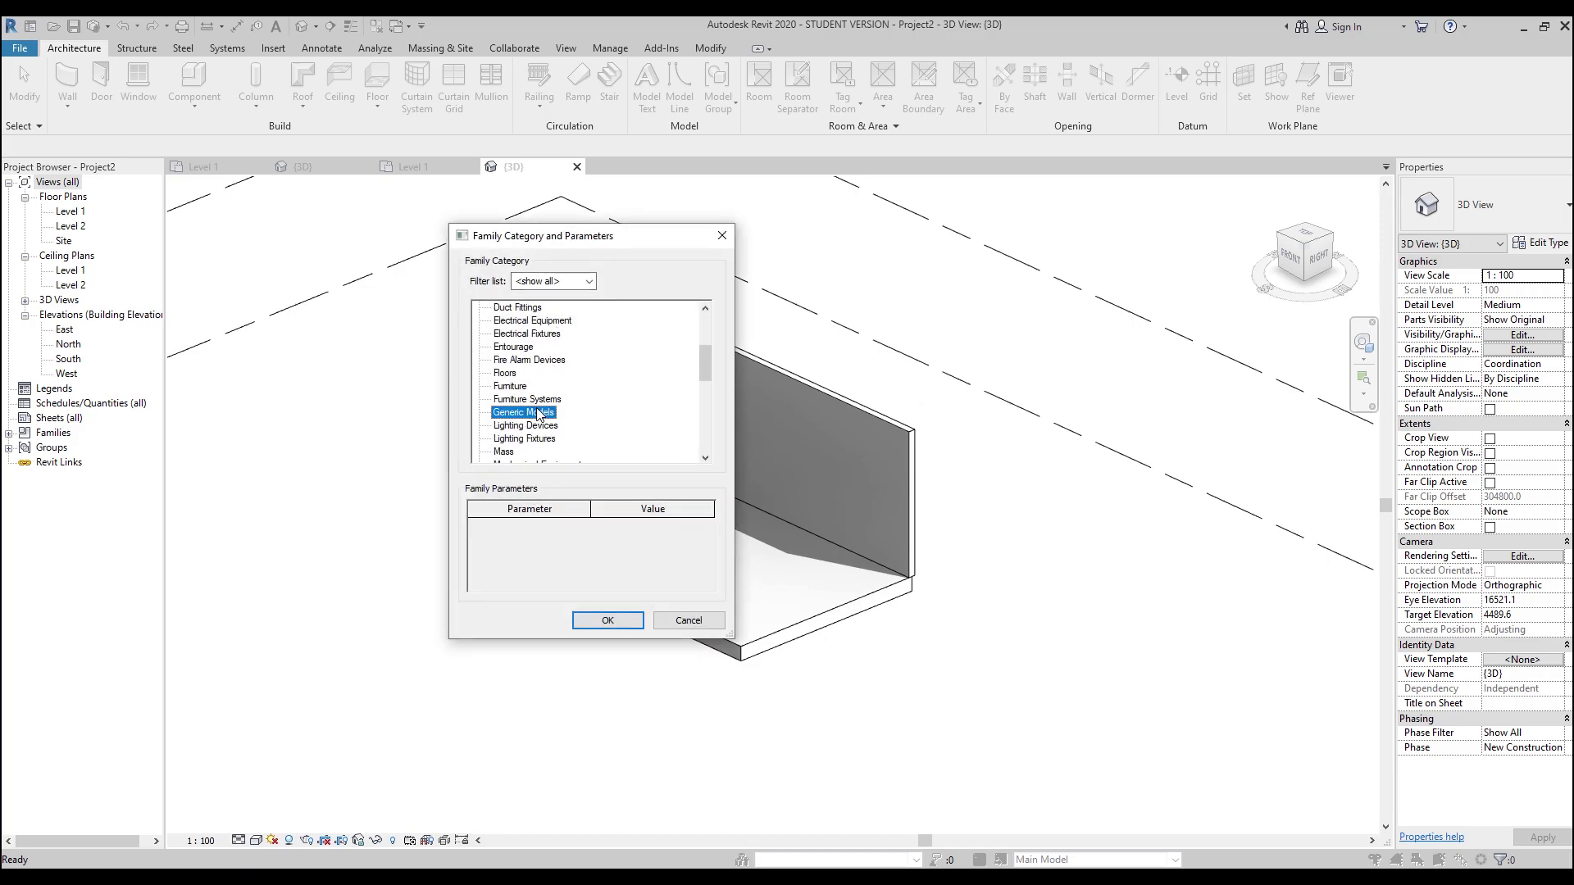
left_click(634, 622)
type("1")
left_click(787, 481)
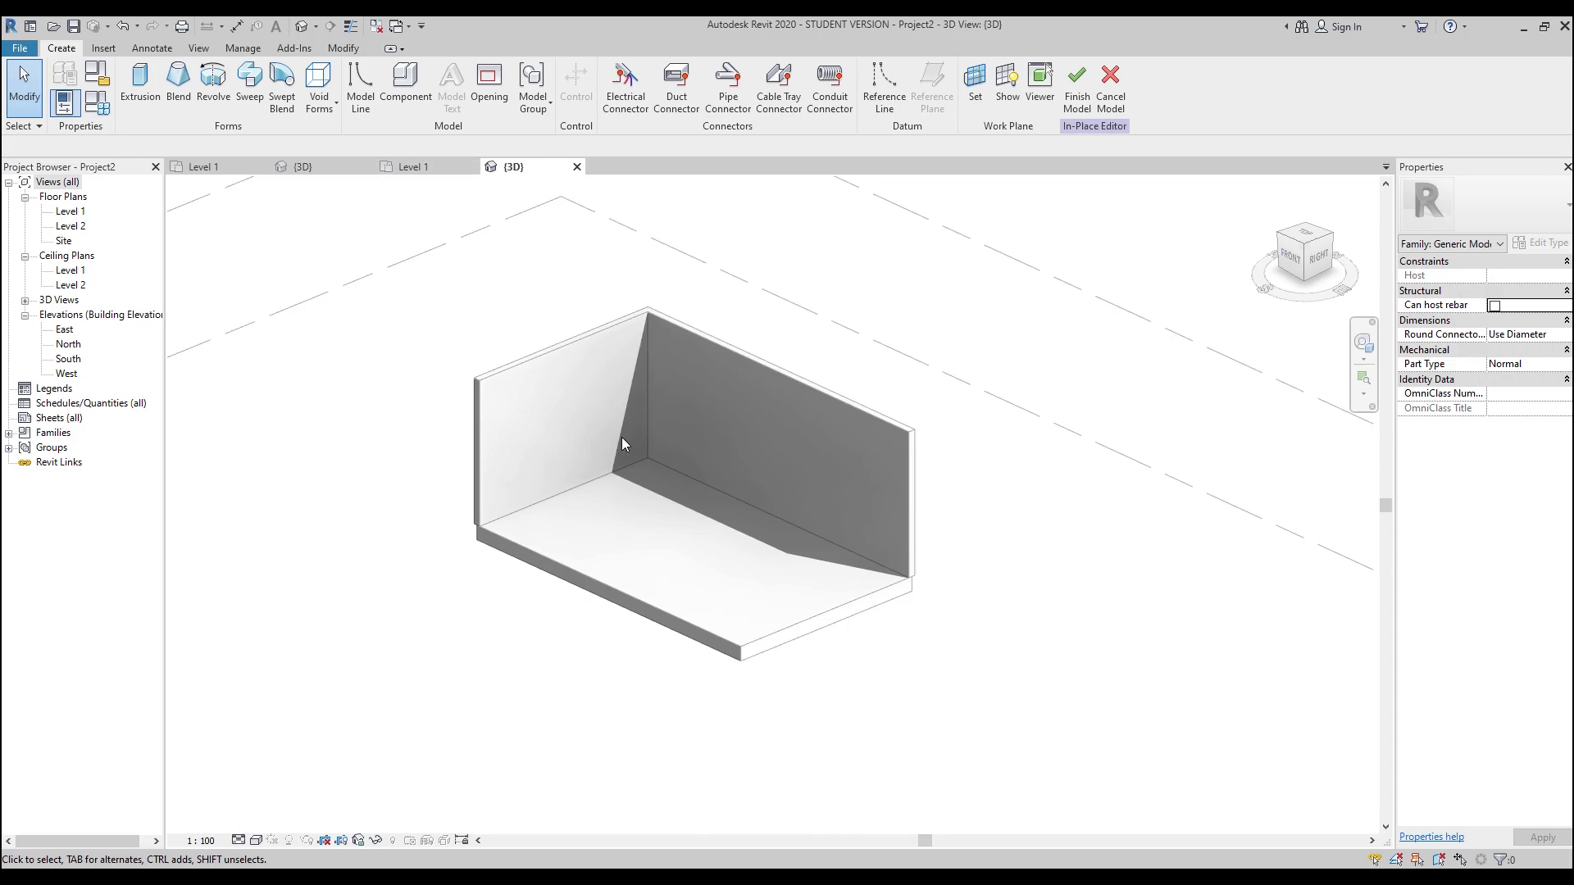
- Start an extrusion and sketch a rectangular profile of about 7900 by 3700 mm on the floor between the walls
middle_click_drag(529, 425, 563, 516, "shift")
left_click(140, 86)
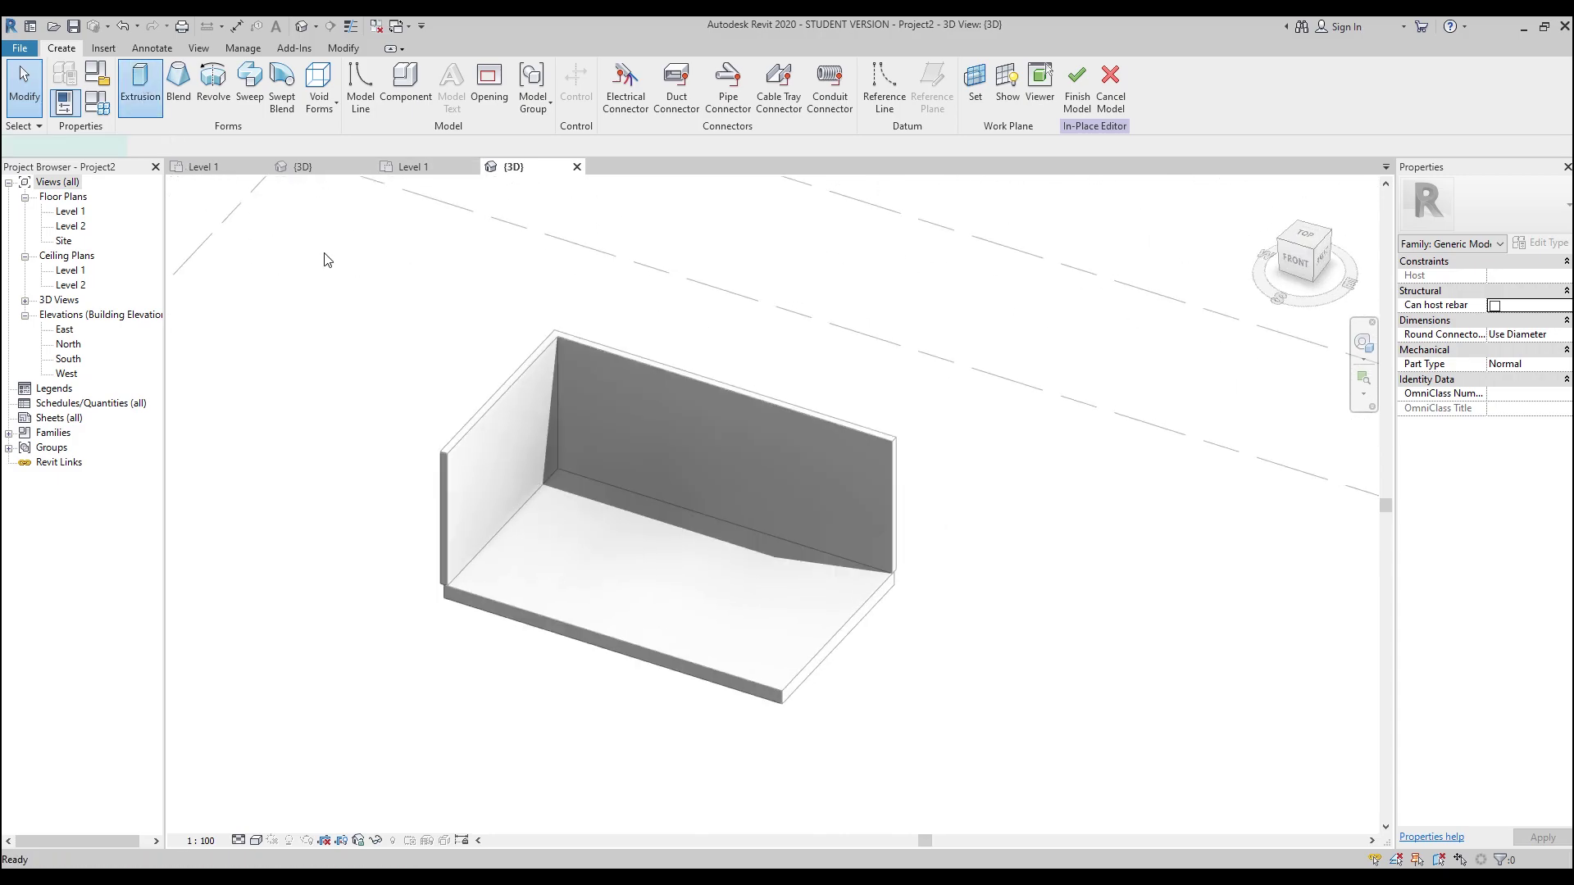
left_click(615, 72)
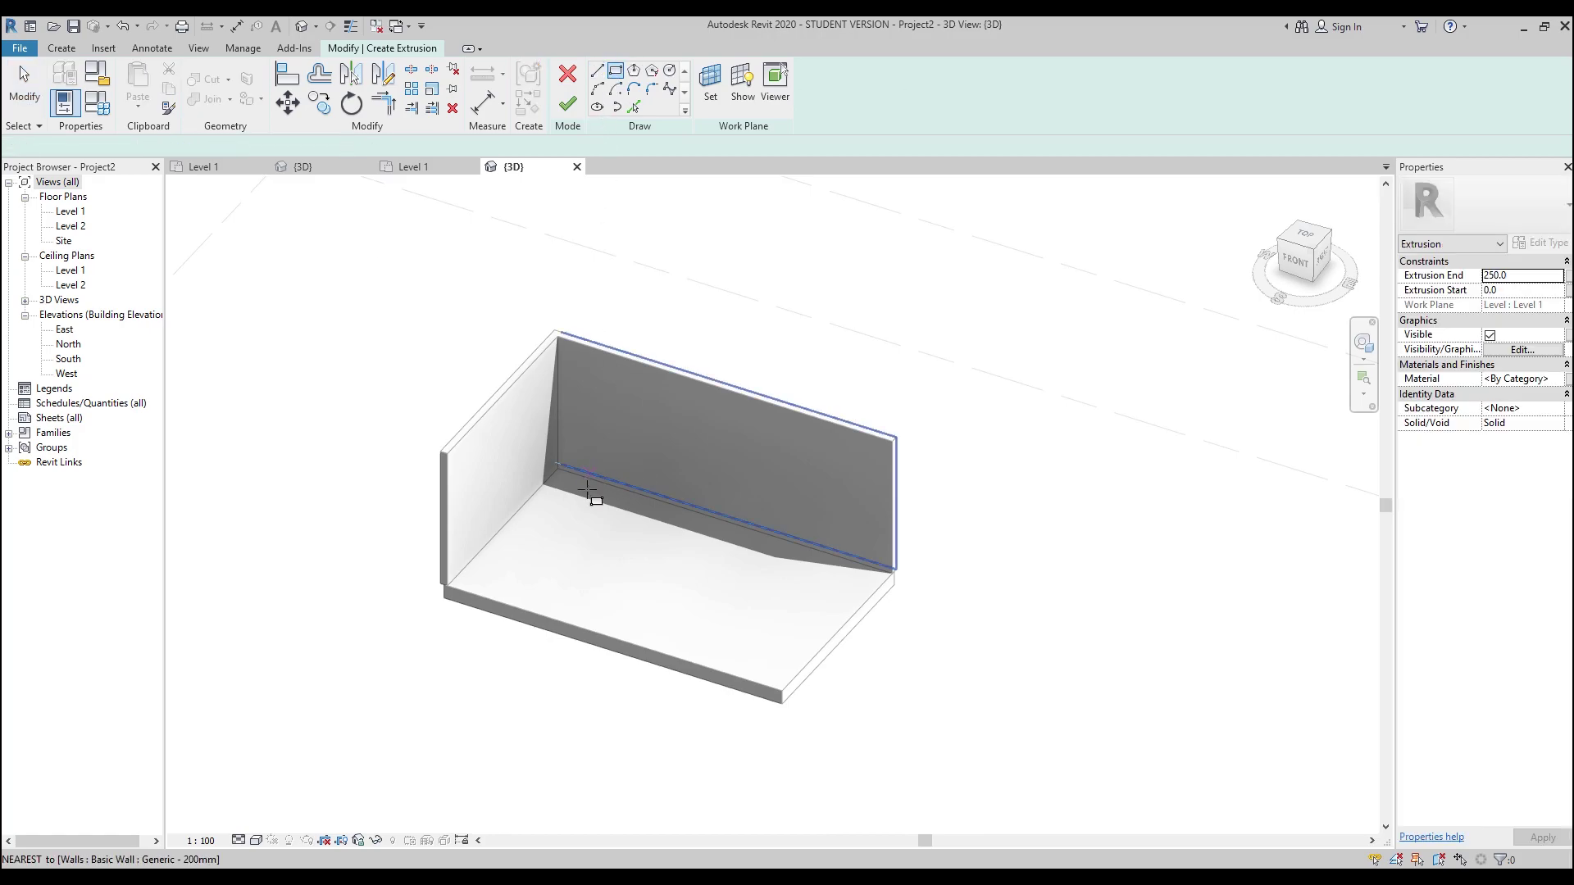
left_click(570, 503)
left_click(781, 666)
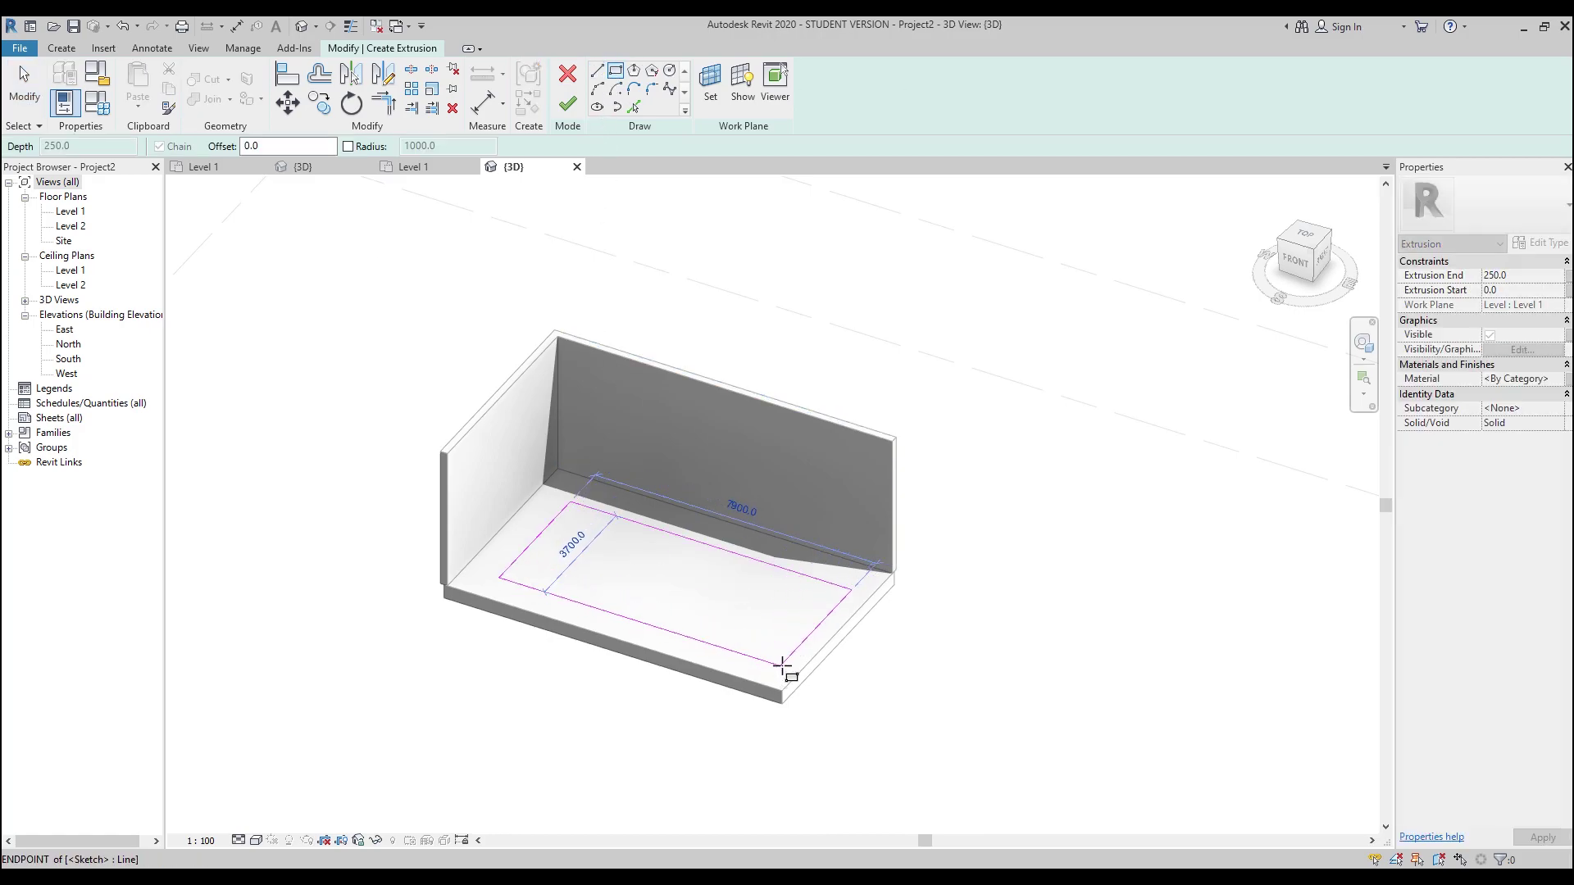
- Set the Extrusion End to 3000 and finish the solid box extrusion
left_click(1521, 279)
type("300")
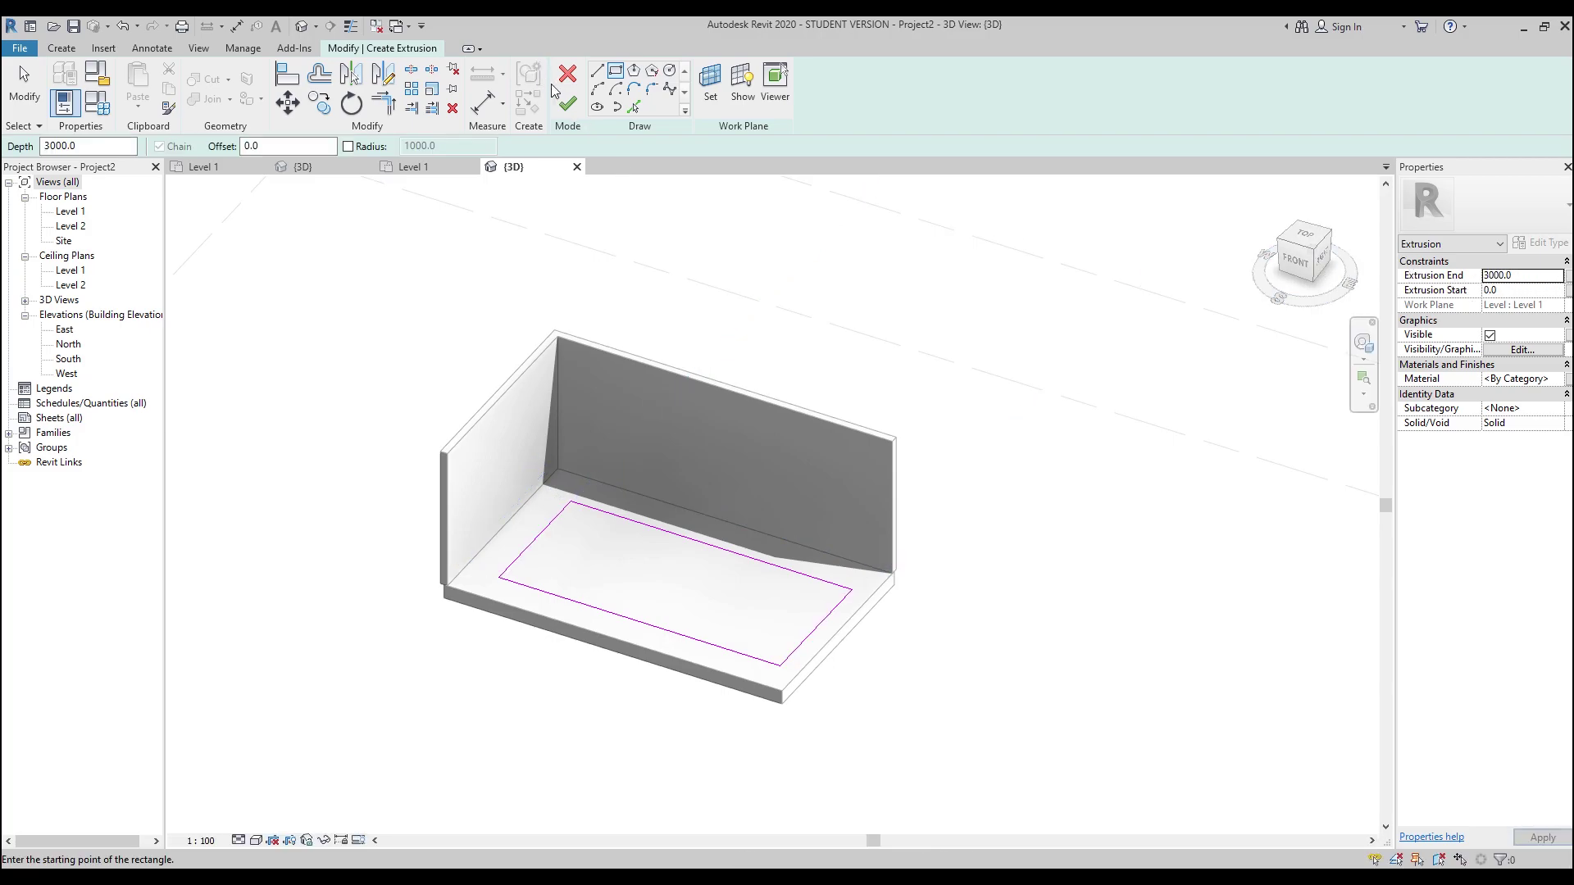
left_click(567, 104)
left_click(1012, 537)
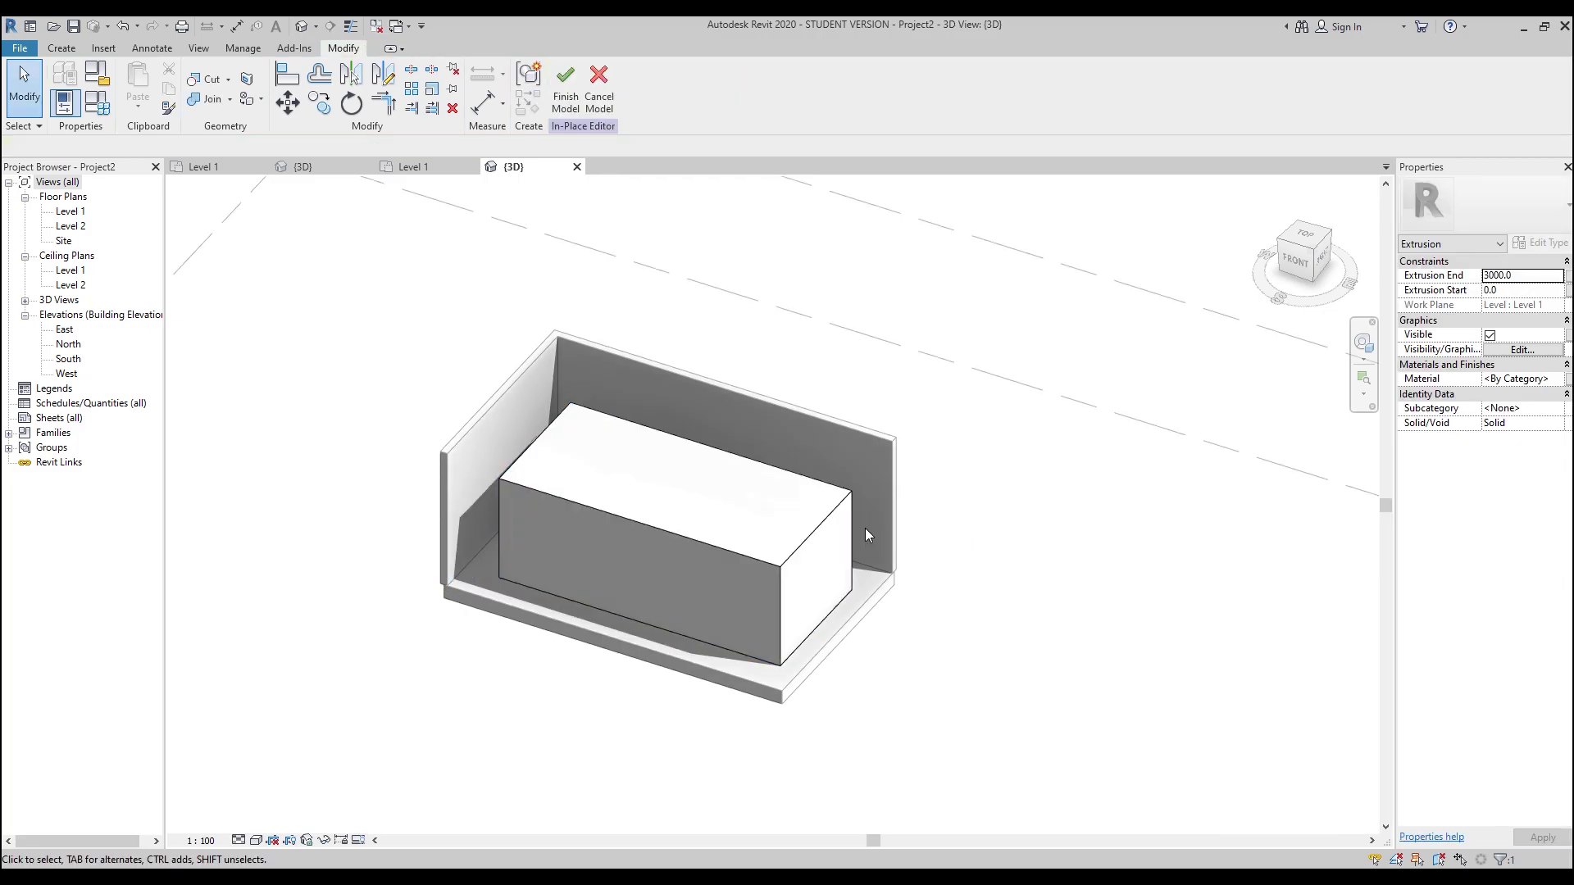
- Examine the box, the available void form types and the options of its Solid/Void property
mouse_move(613, 515)
middle_mouse_down("shift")
mouse_move(629, 298)
mouse_move(440, 334)
mouse_move(451, 364)
mouse_move(647, 386)
mouse_move(621, 469)
middle_mouse_up("shift")
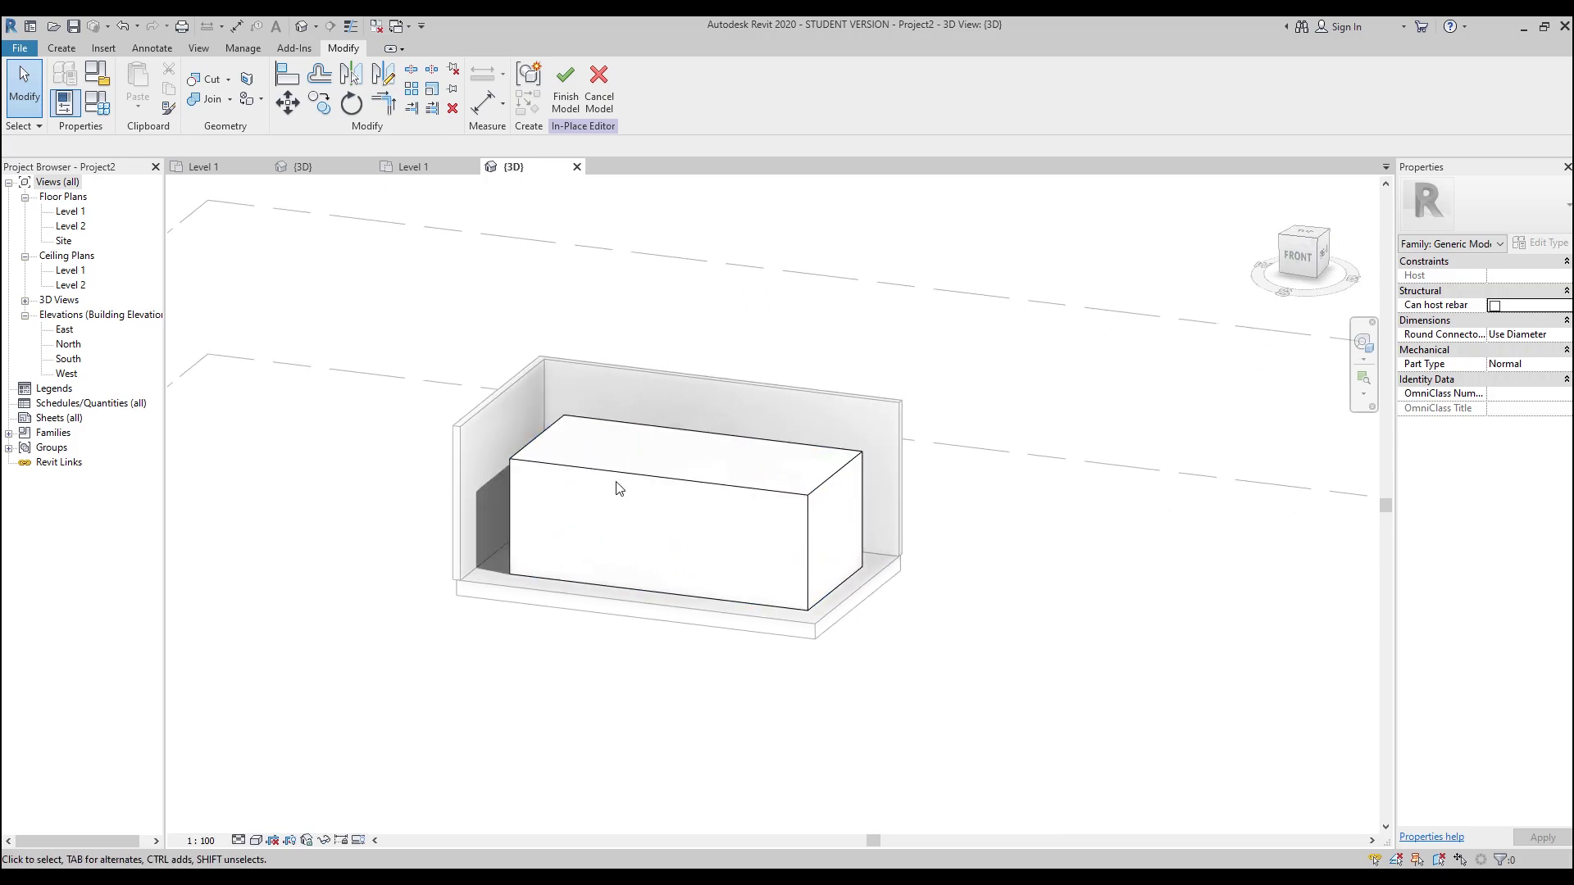
mouse_move(698, 521)
middle_mouse_down("shift")
mouse_move(780, 467)
mouse_move(720, 492)
mouse_move(597, 495)
mouse_move(622, 475)
mouse_move(591, 532)
mouse_move(516, 482)
mouse_move(653, 428)
mouse_move(615, 390)
middle_mouse_up("shift")
scroll(615, 390, "up", 1)
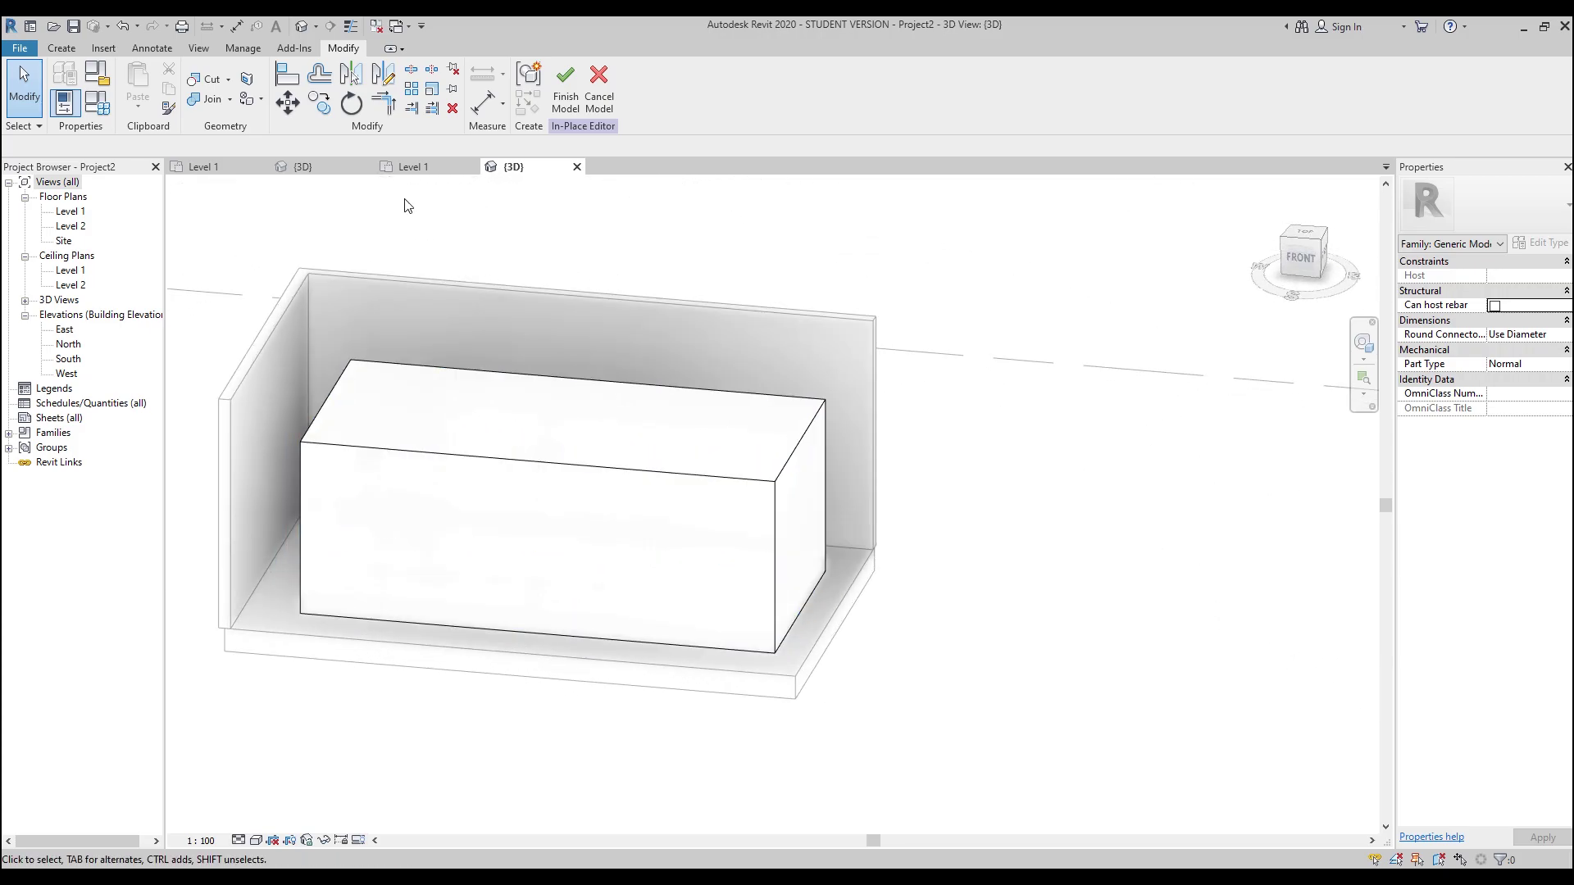
left_click(59, 48)
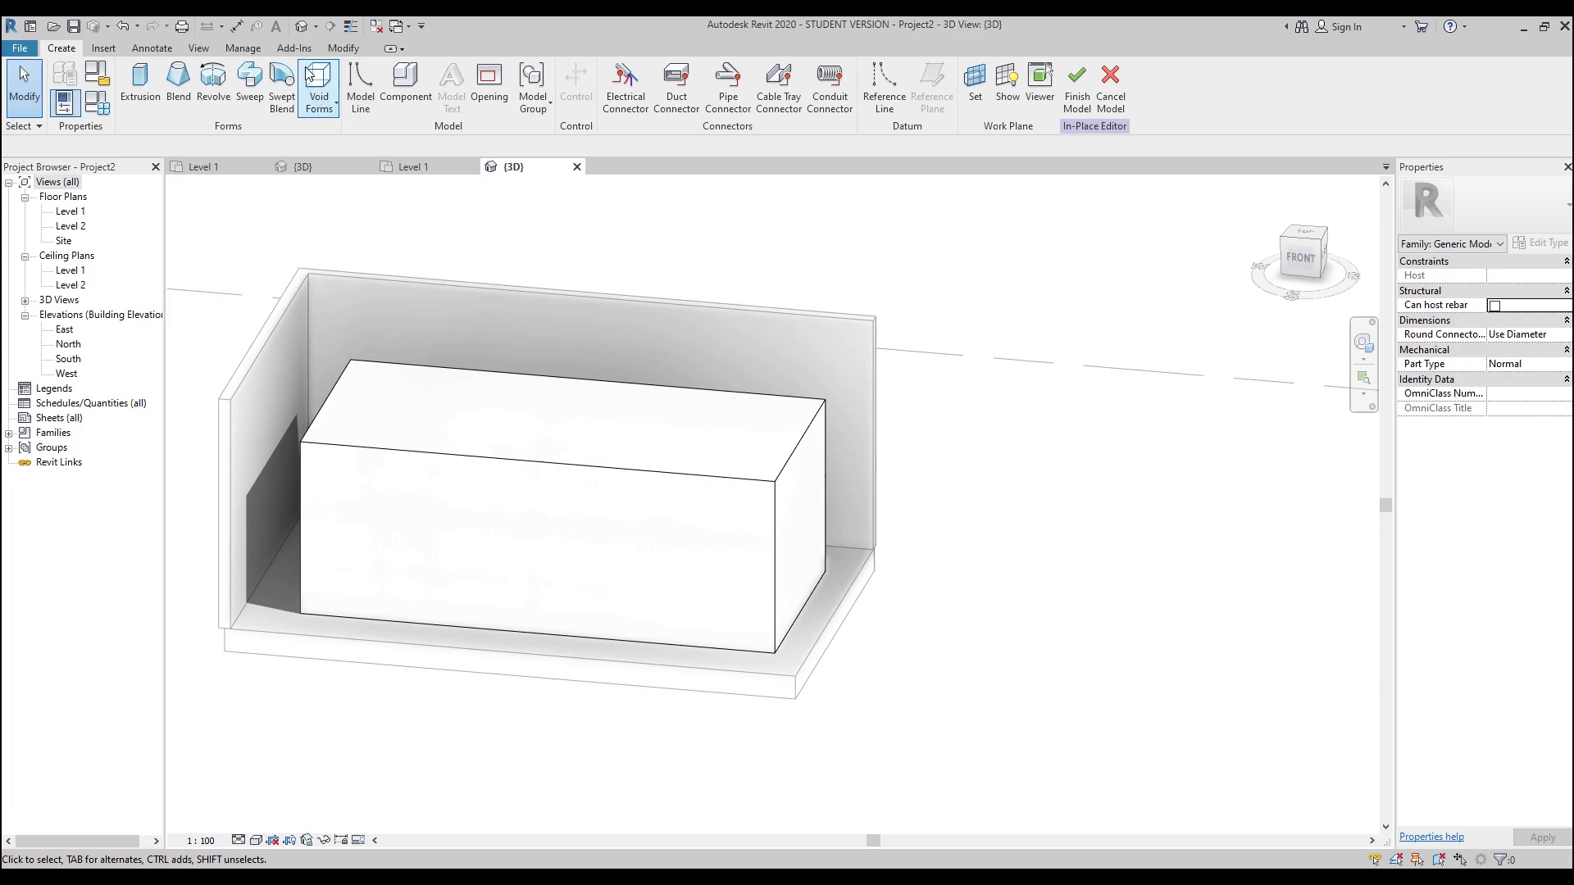
left_click(319, 92)
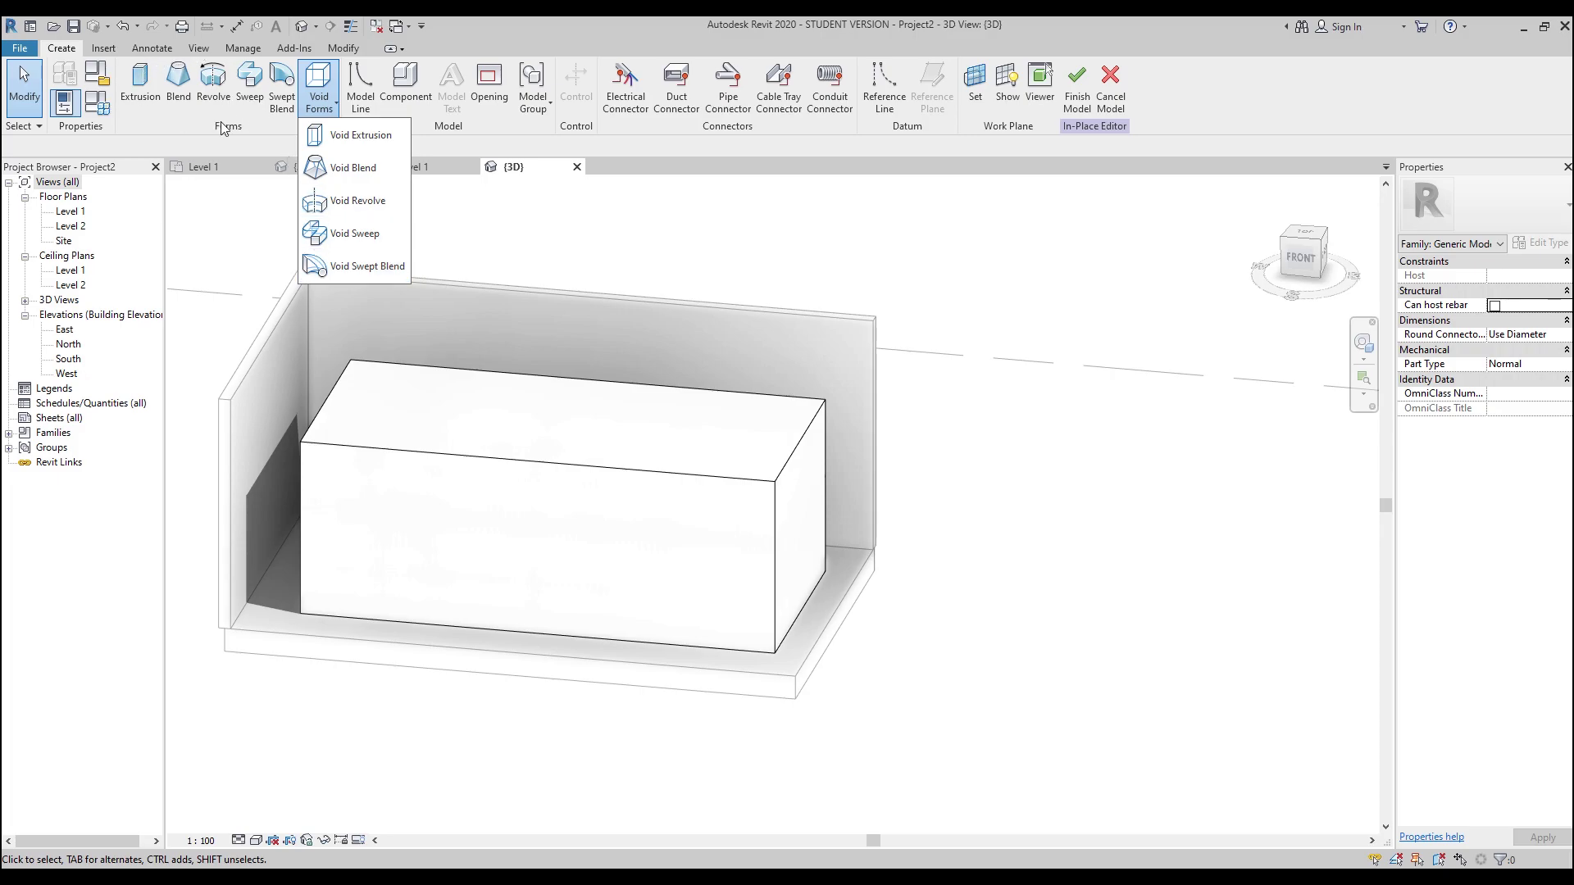
left_click(198, 136)
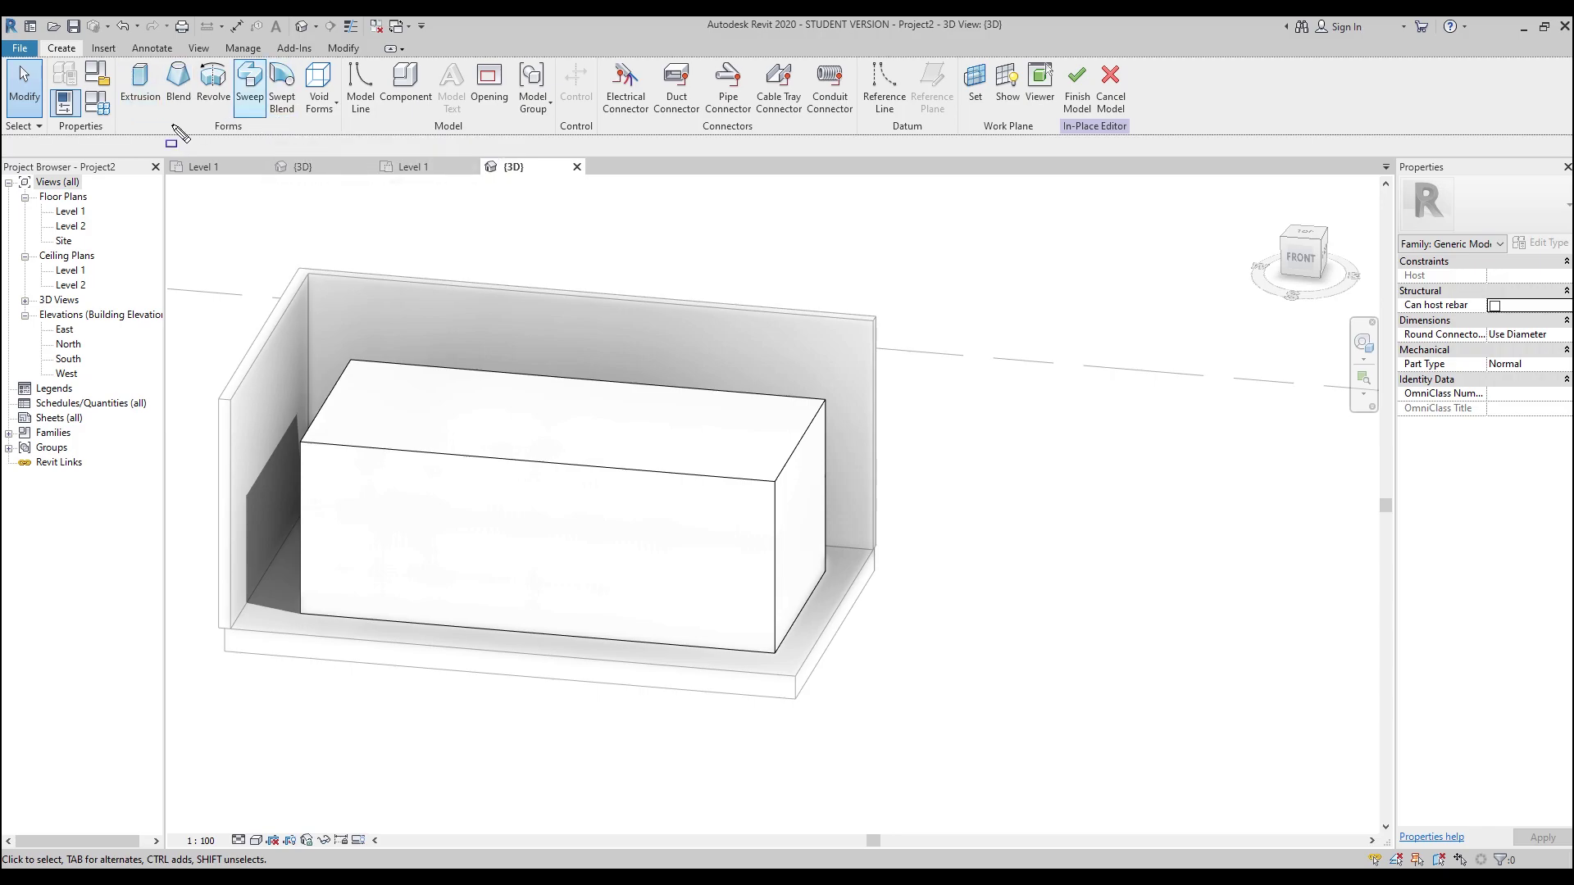
mouse_move(121, 128)
left_mouse_down()
mouse_move(297, 59)
mouse_move(337, 135)
left_mouse_up()
key("Escape")
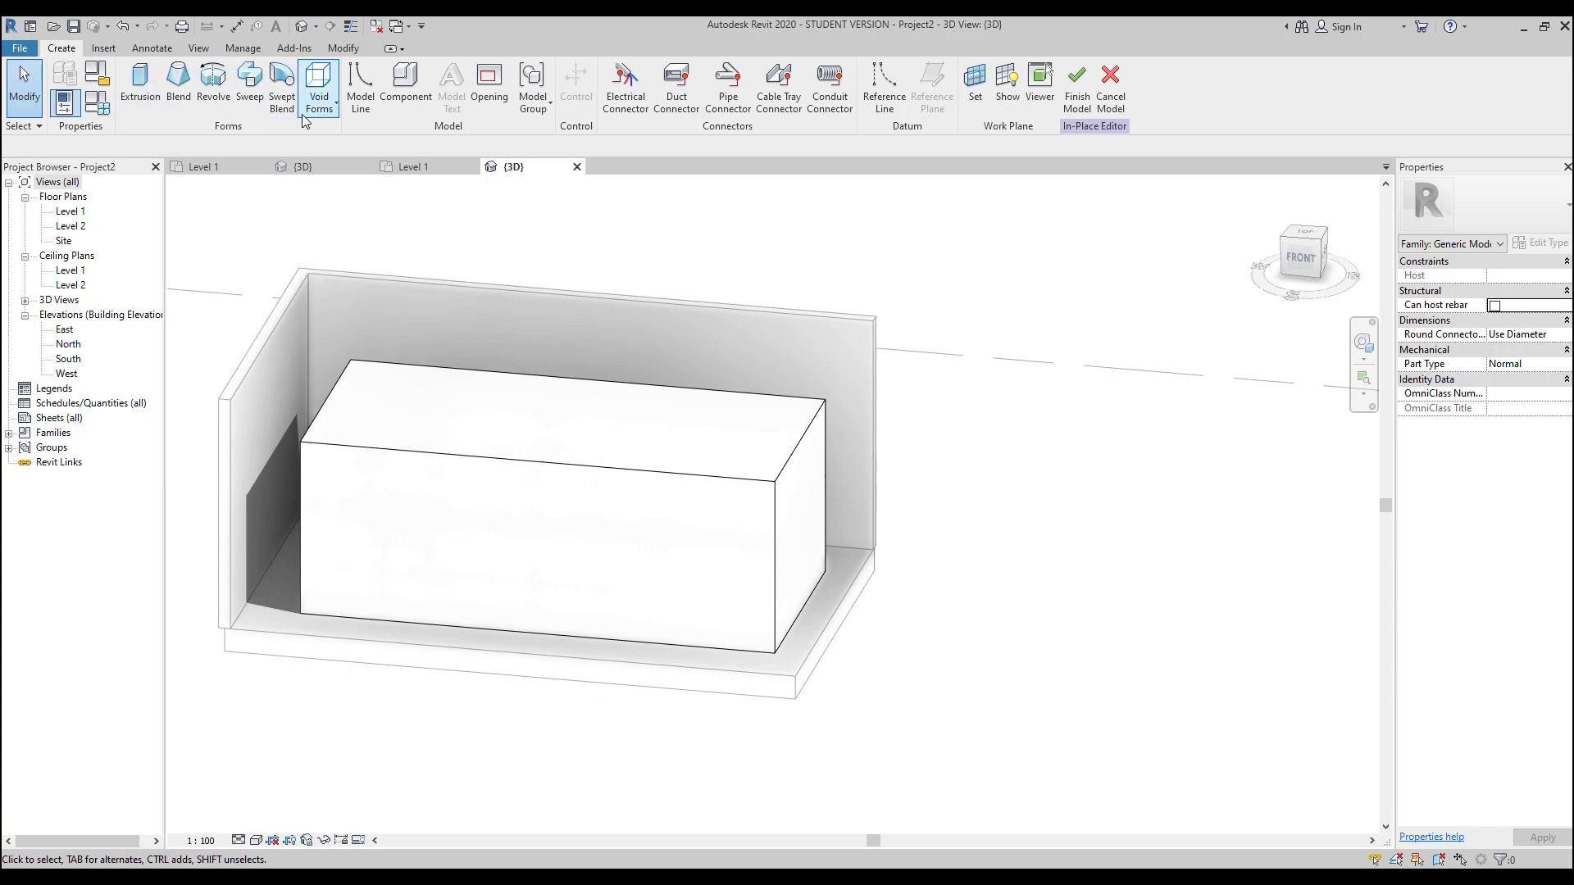
left_click(541, 469)
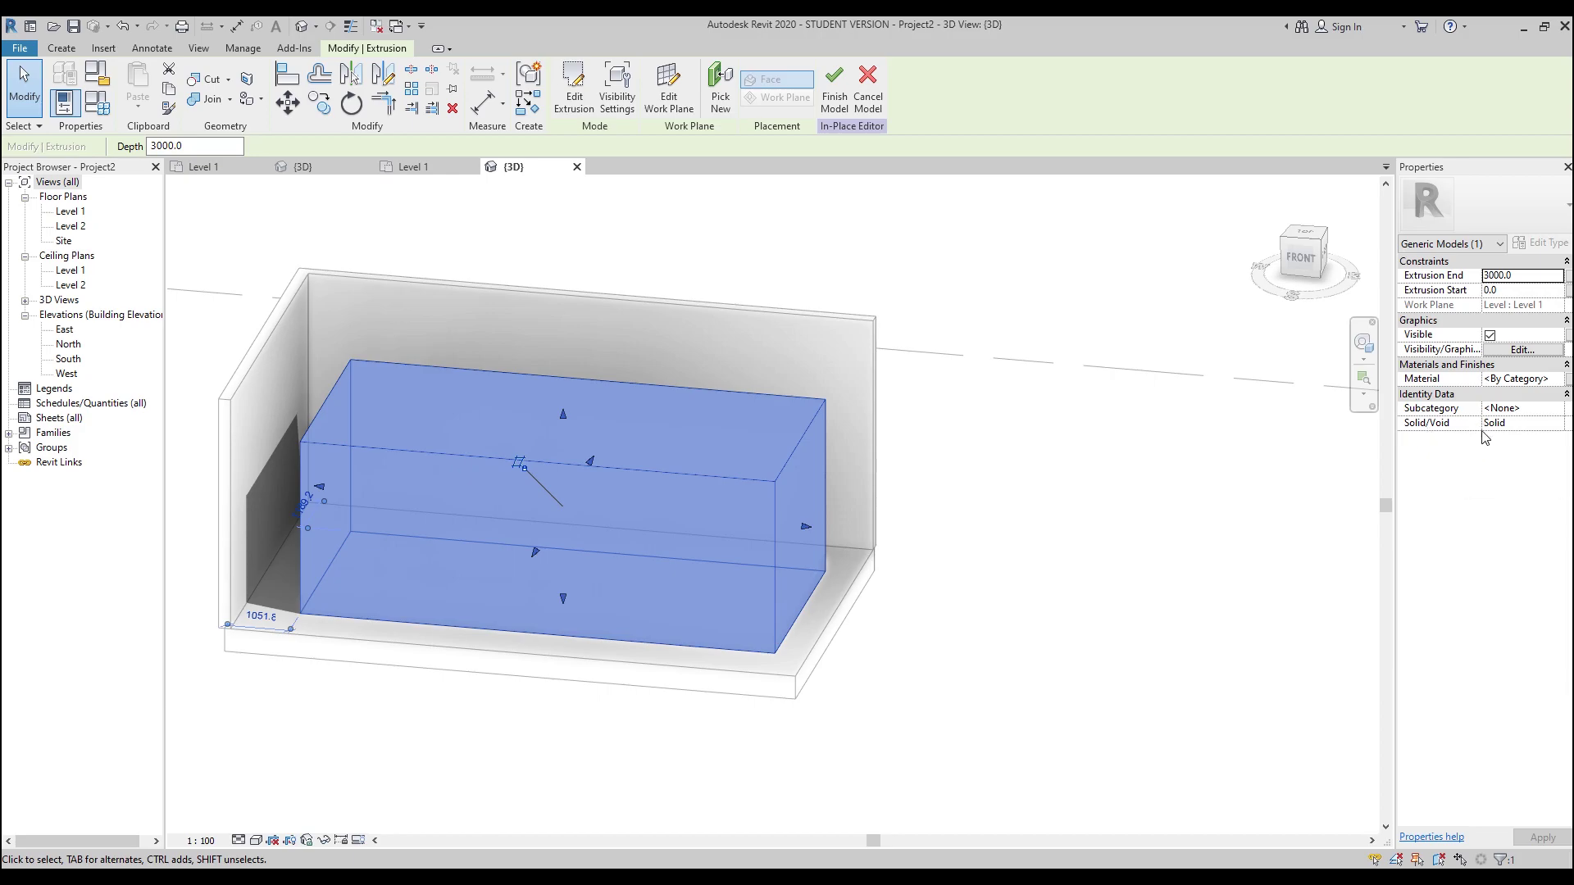
left_click(1558, 428)
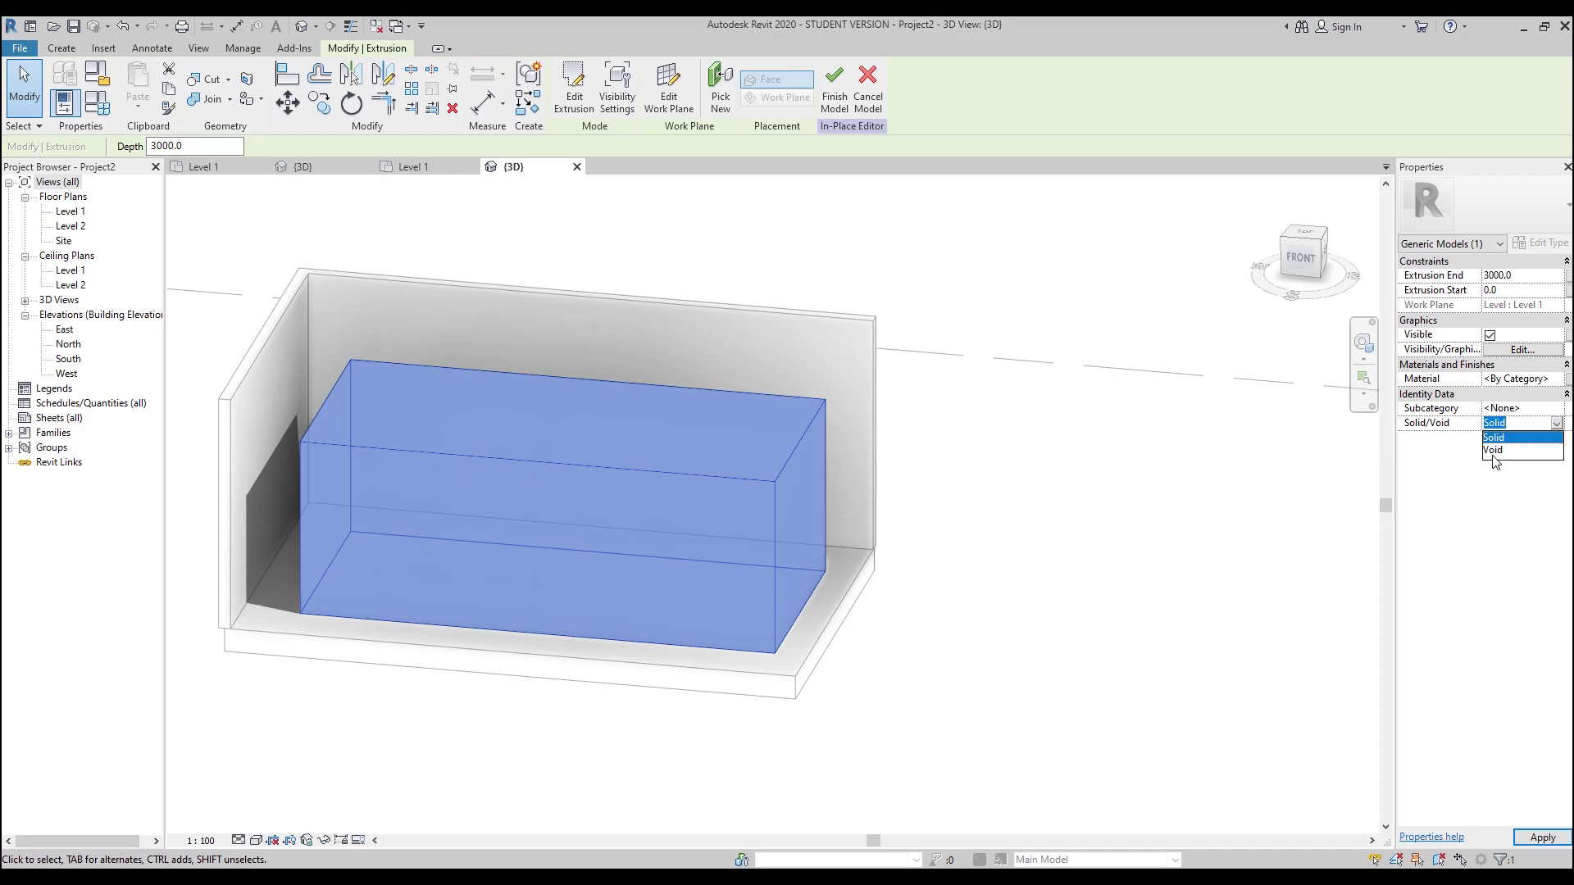
left_click(1231, 457)
left_click(1139, 456)
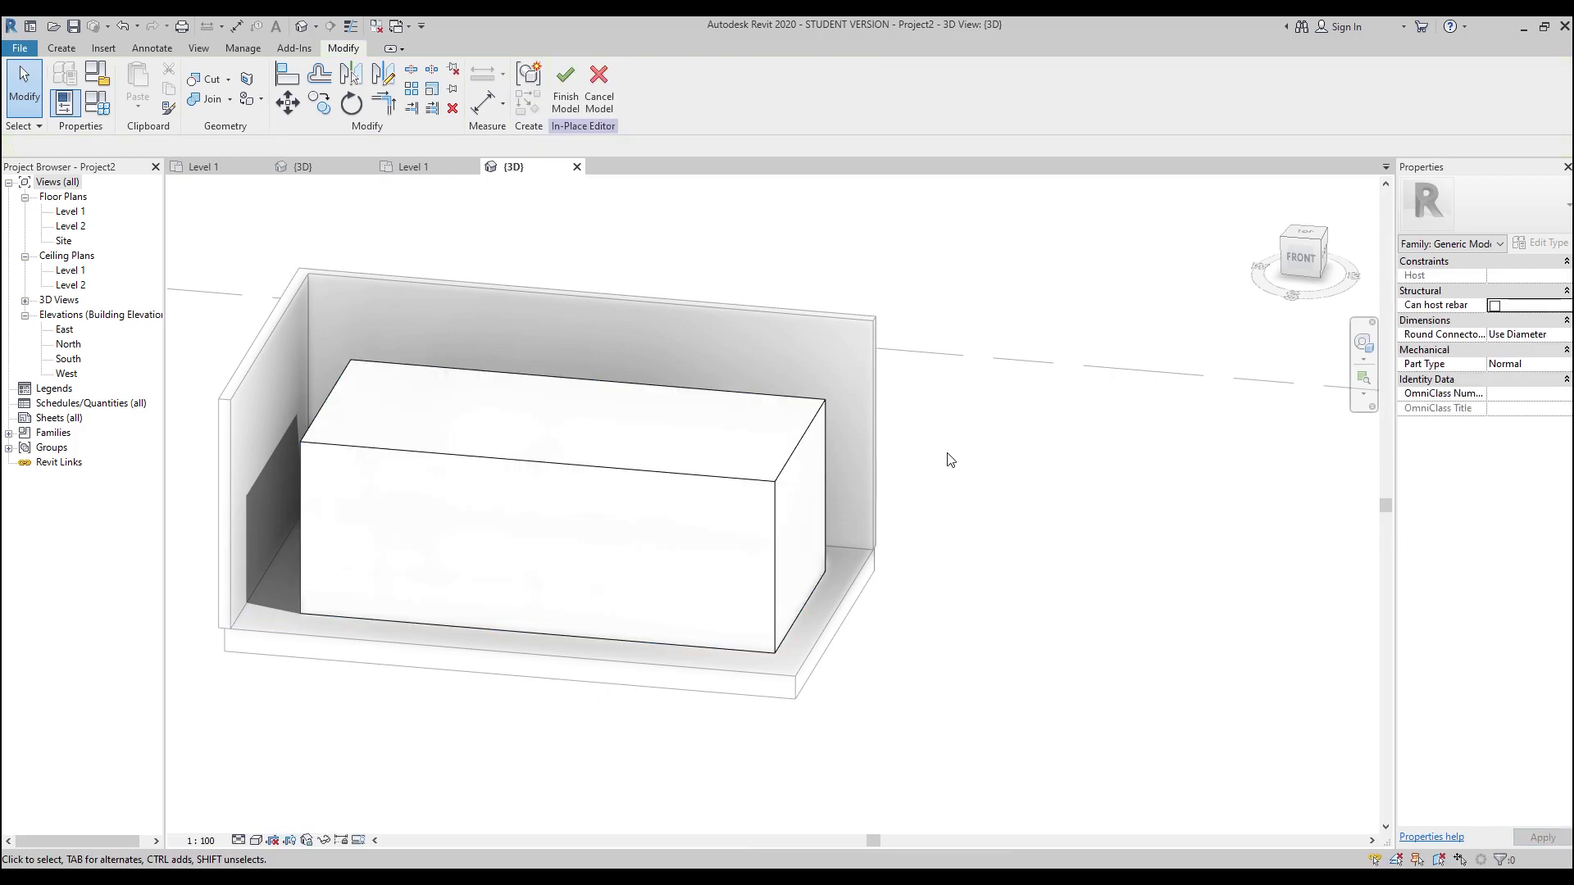
- Start a Void Sweep and pick the four upper edges of the box as its closed path
left_click(62, 47)
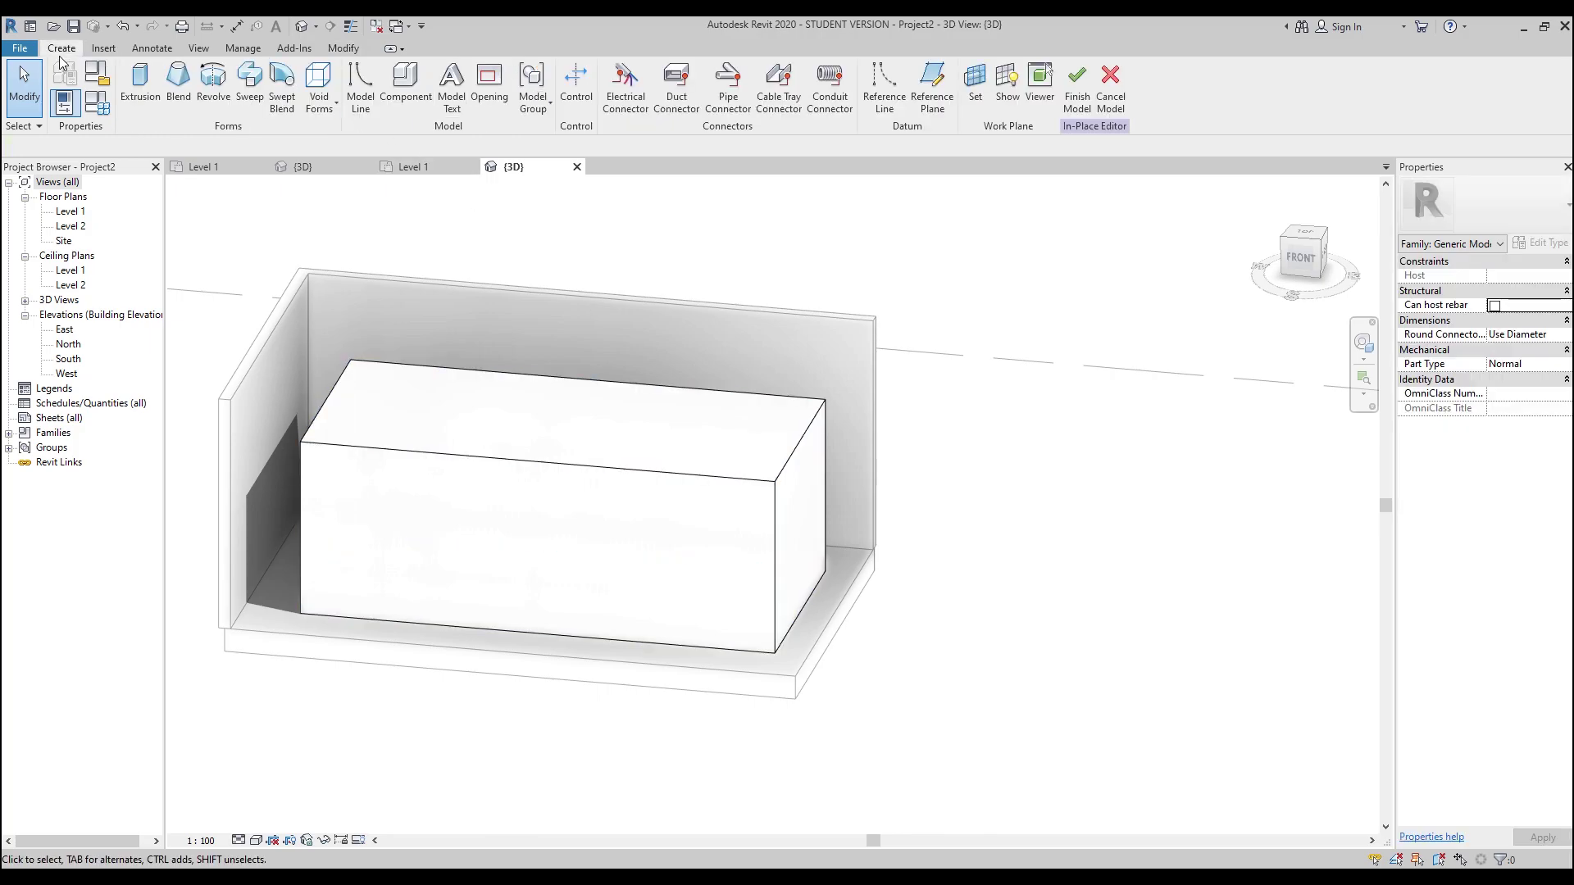
left_click(319, 113)
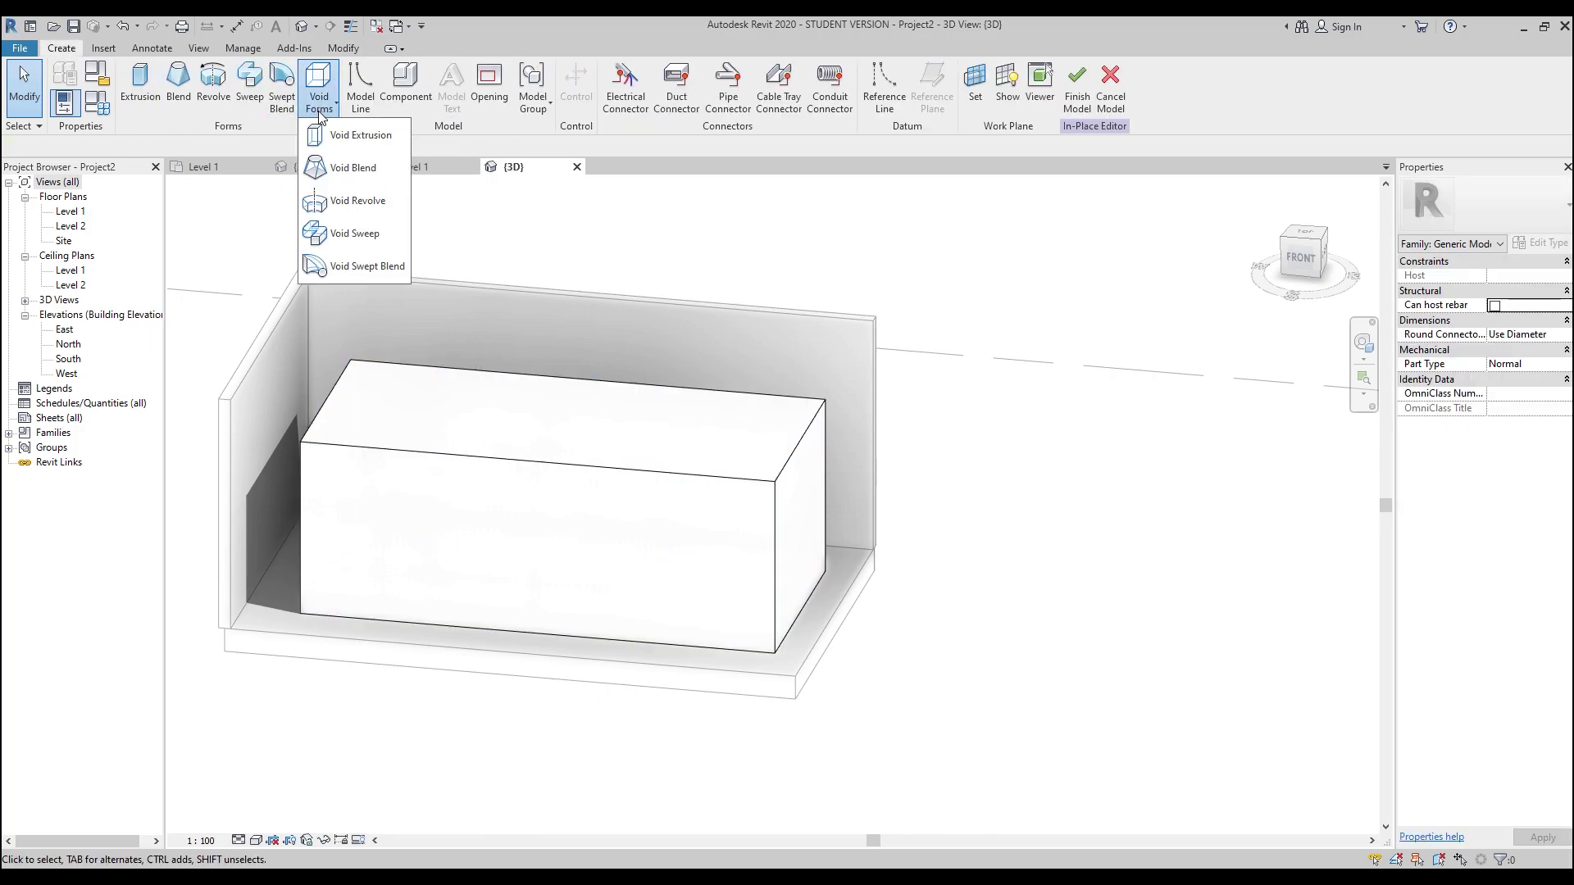
left_click(368, 242)
left_click(711, 107)
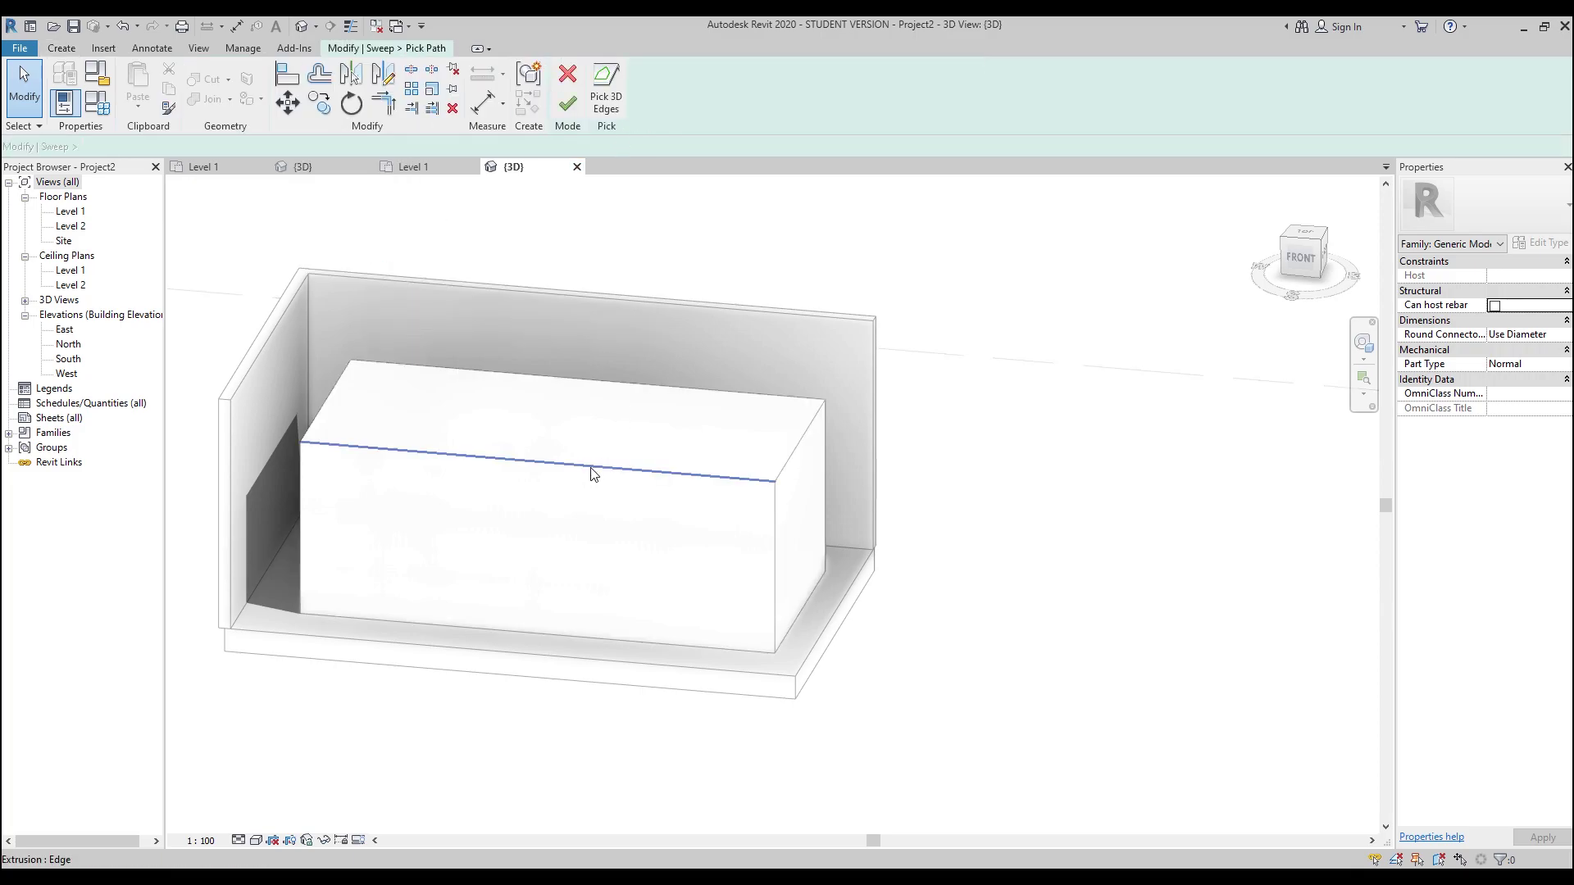
left_click(593, 474)
left_click(797, 474)
left_click(355, 377)
left_click(336, 394)
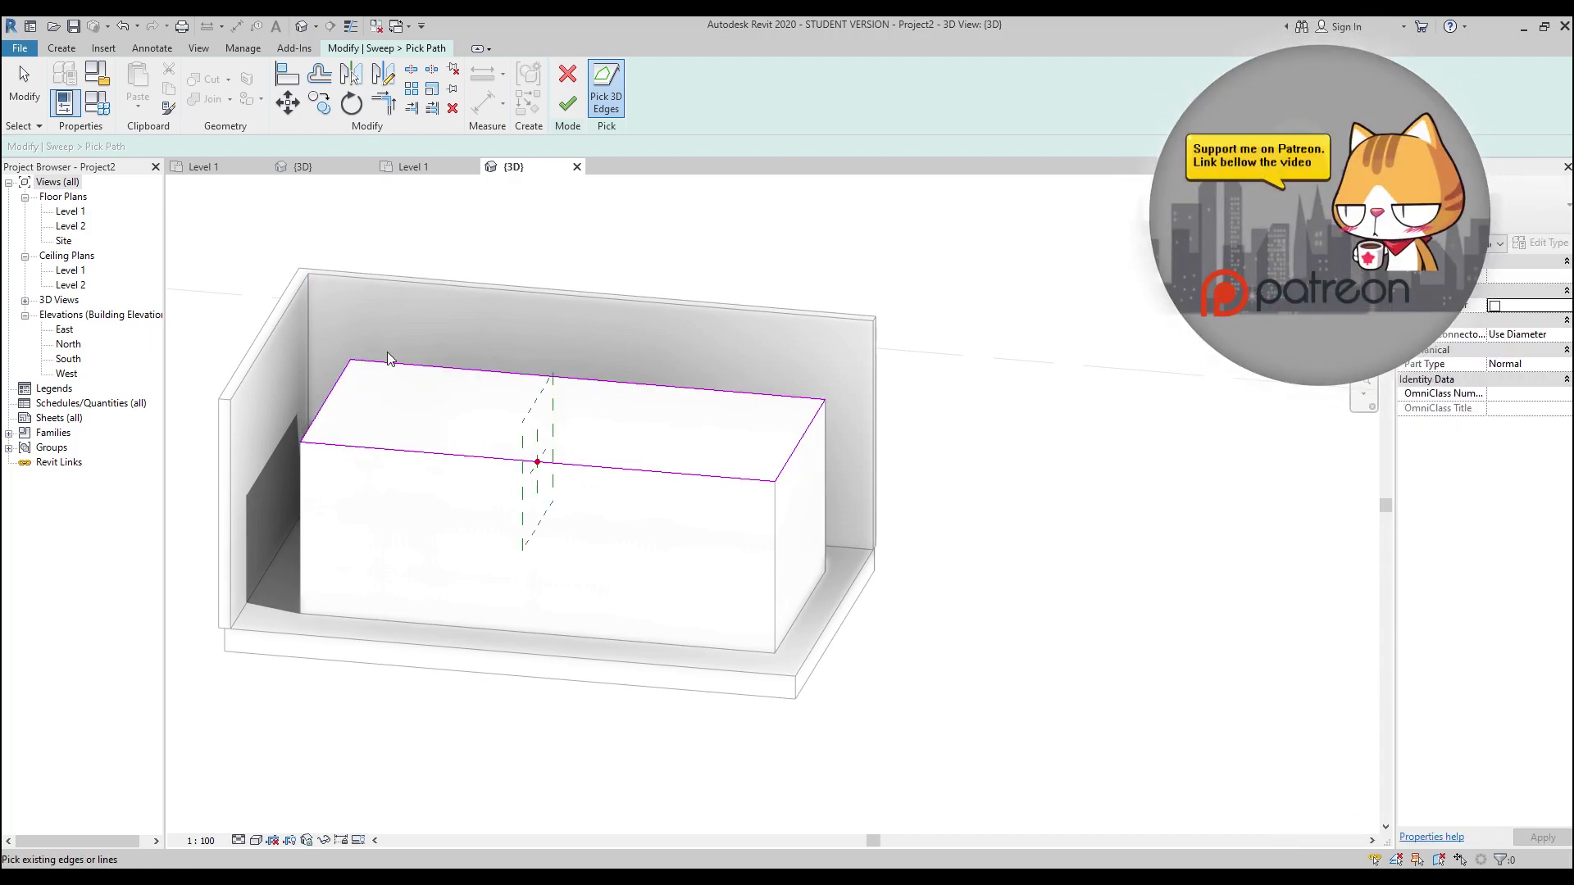
left_click(567, 103)
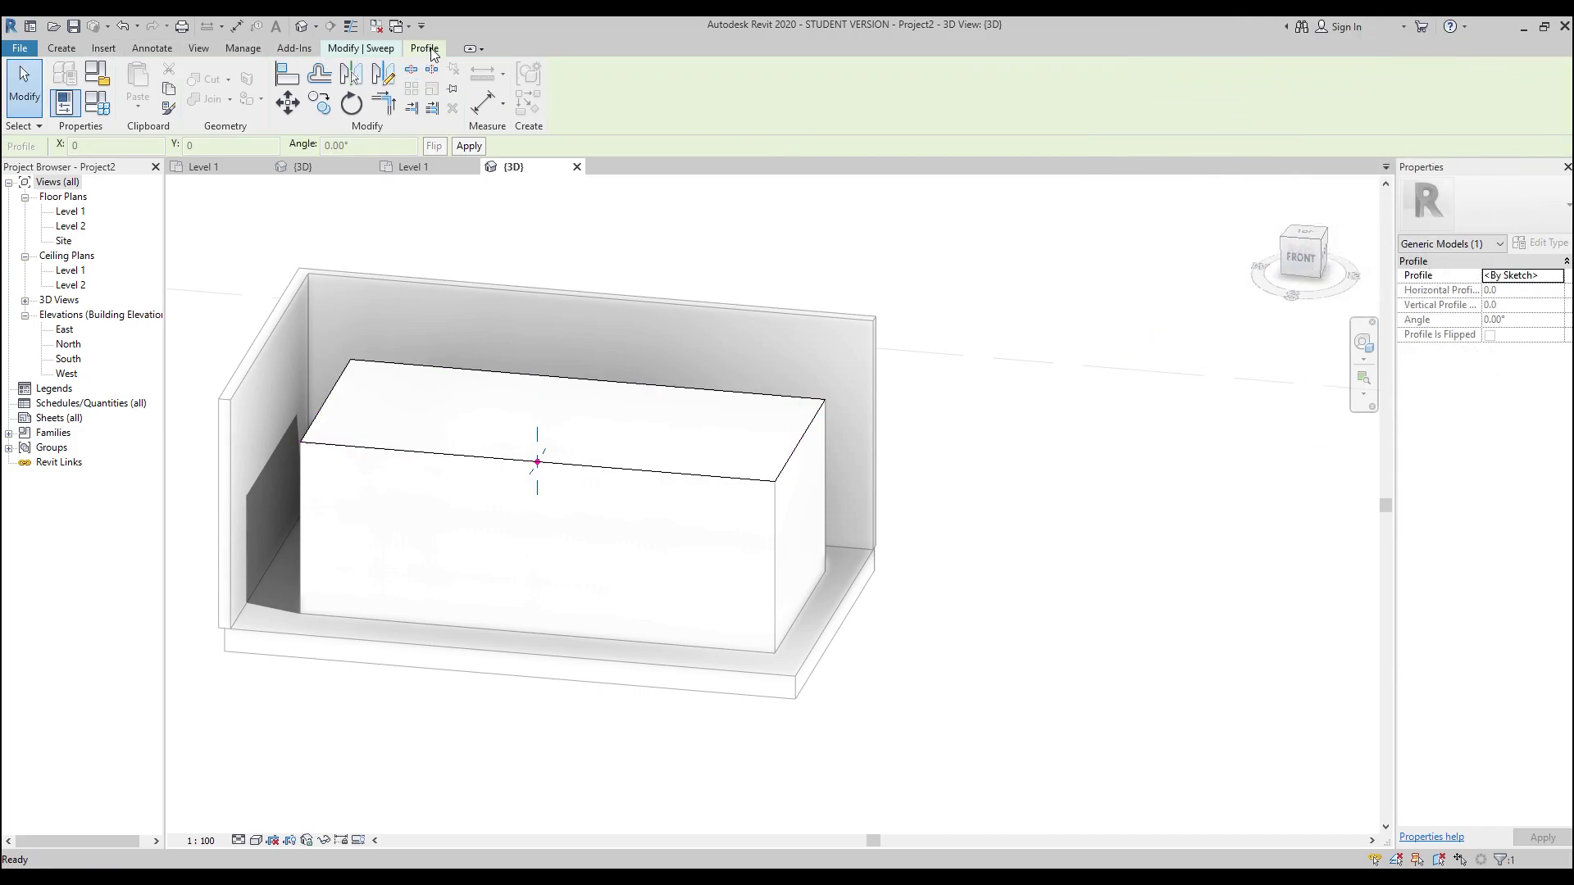
- Sketch the sweep profile's 90° start-end-radius arc, about 540 mm in radius, from the box's front face to its upper face
left_click(345, 51)
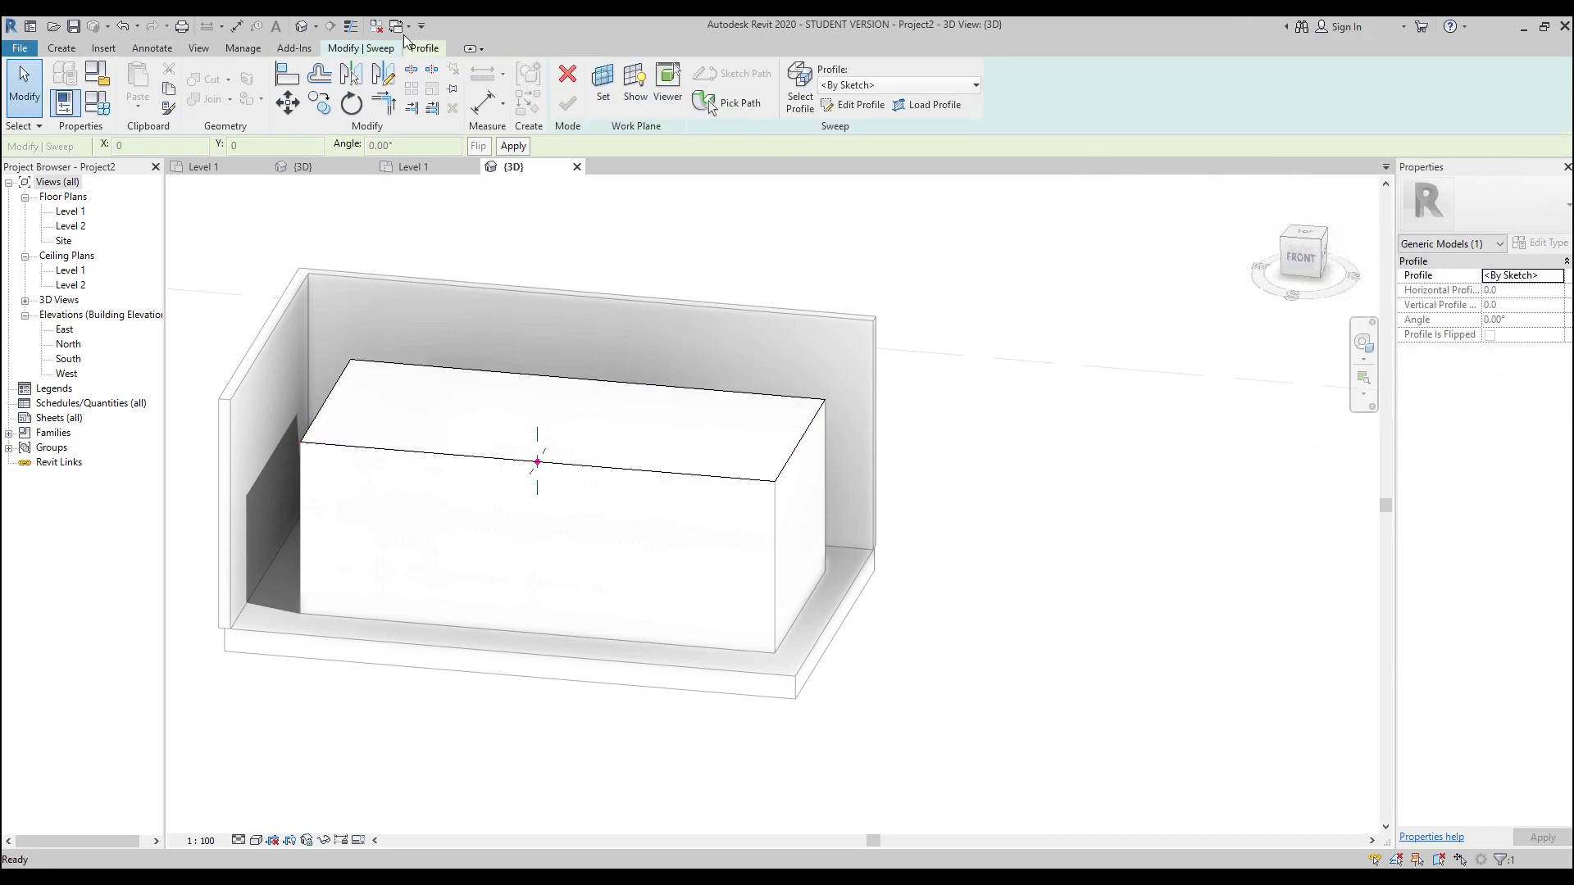
left_click(853, 104)
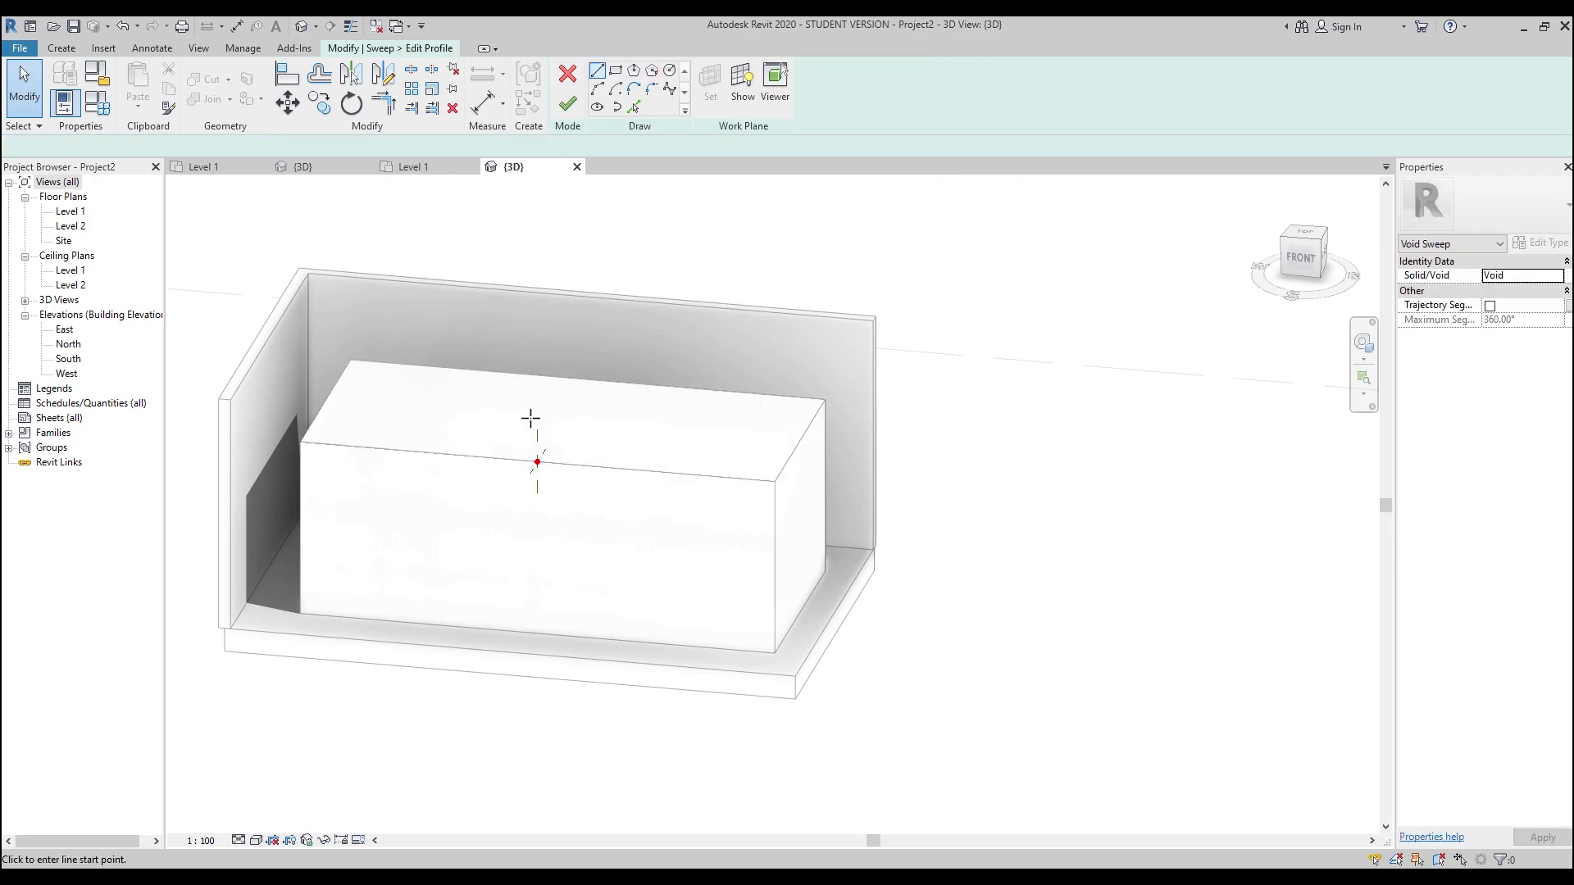
left_click(1311, 256)
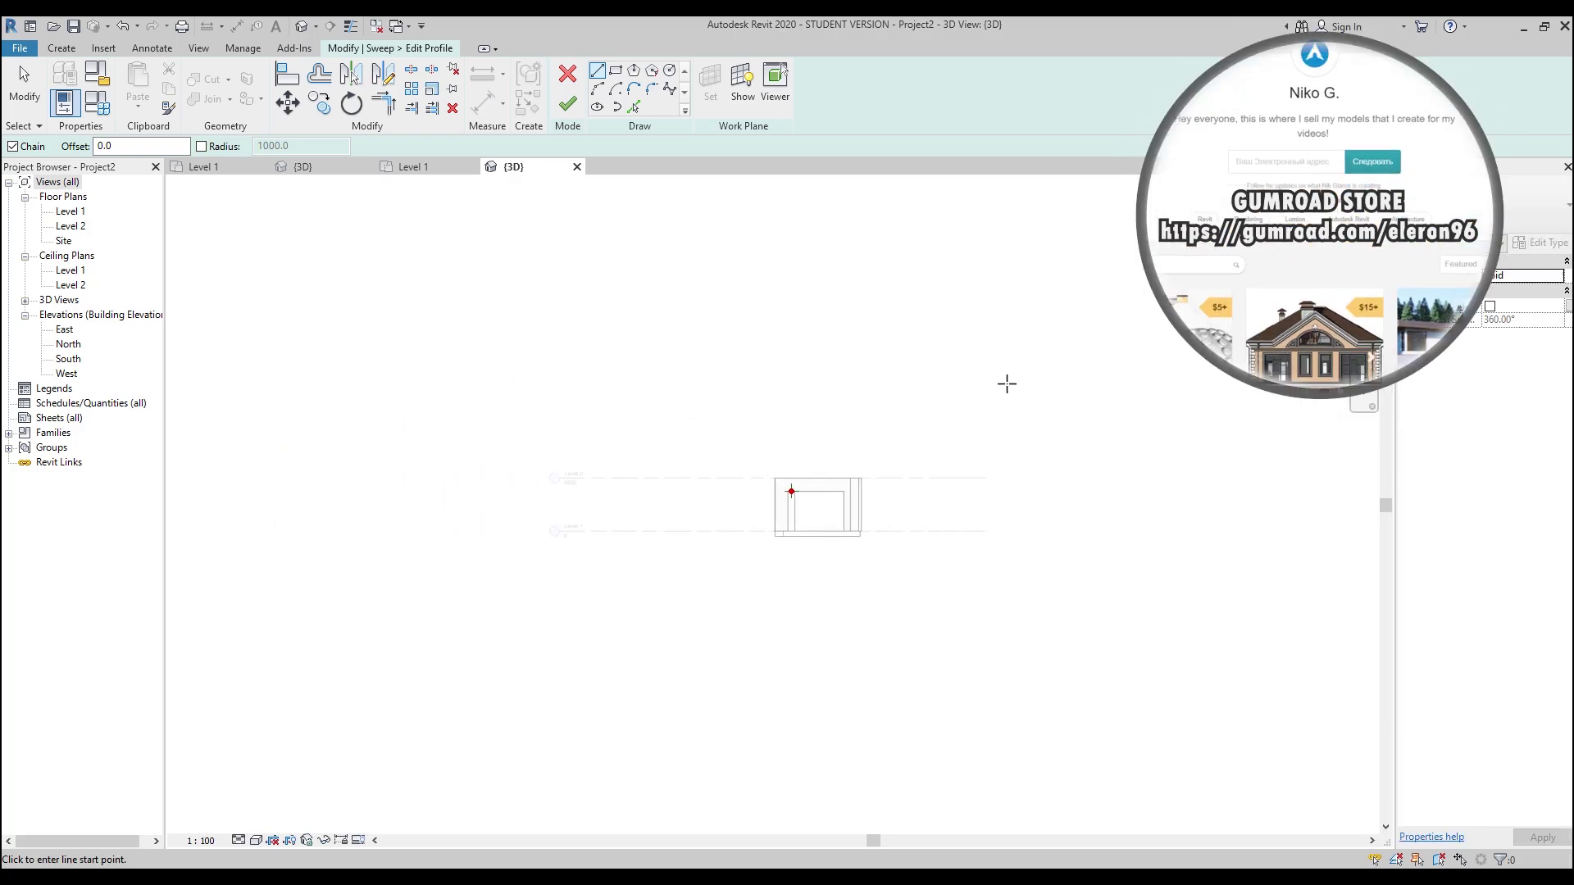
scroll(779, 505, "up", 10)
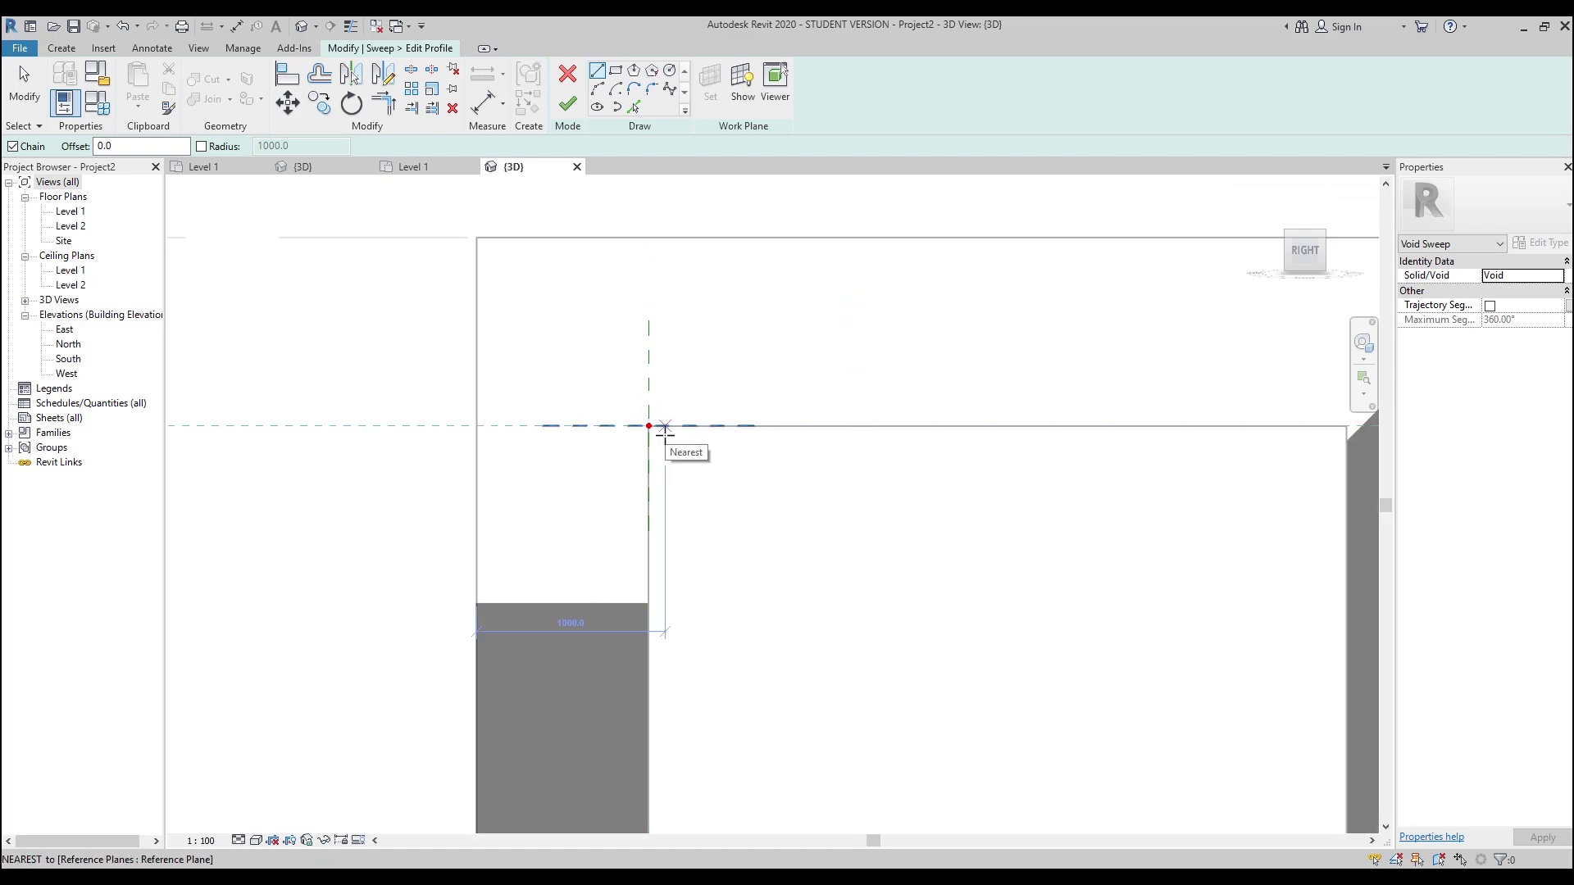
left_click(597, 89)
left_click(649, 528)
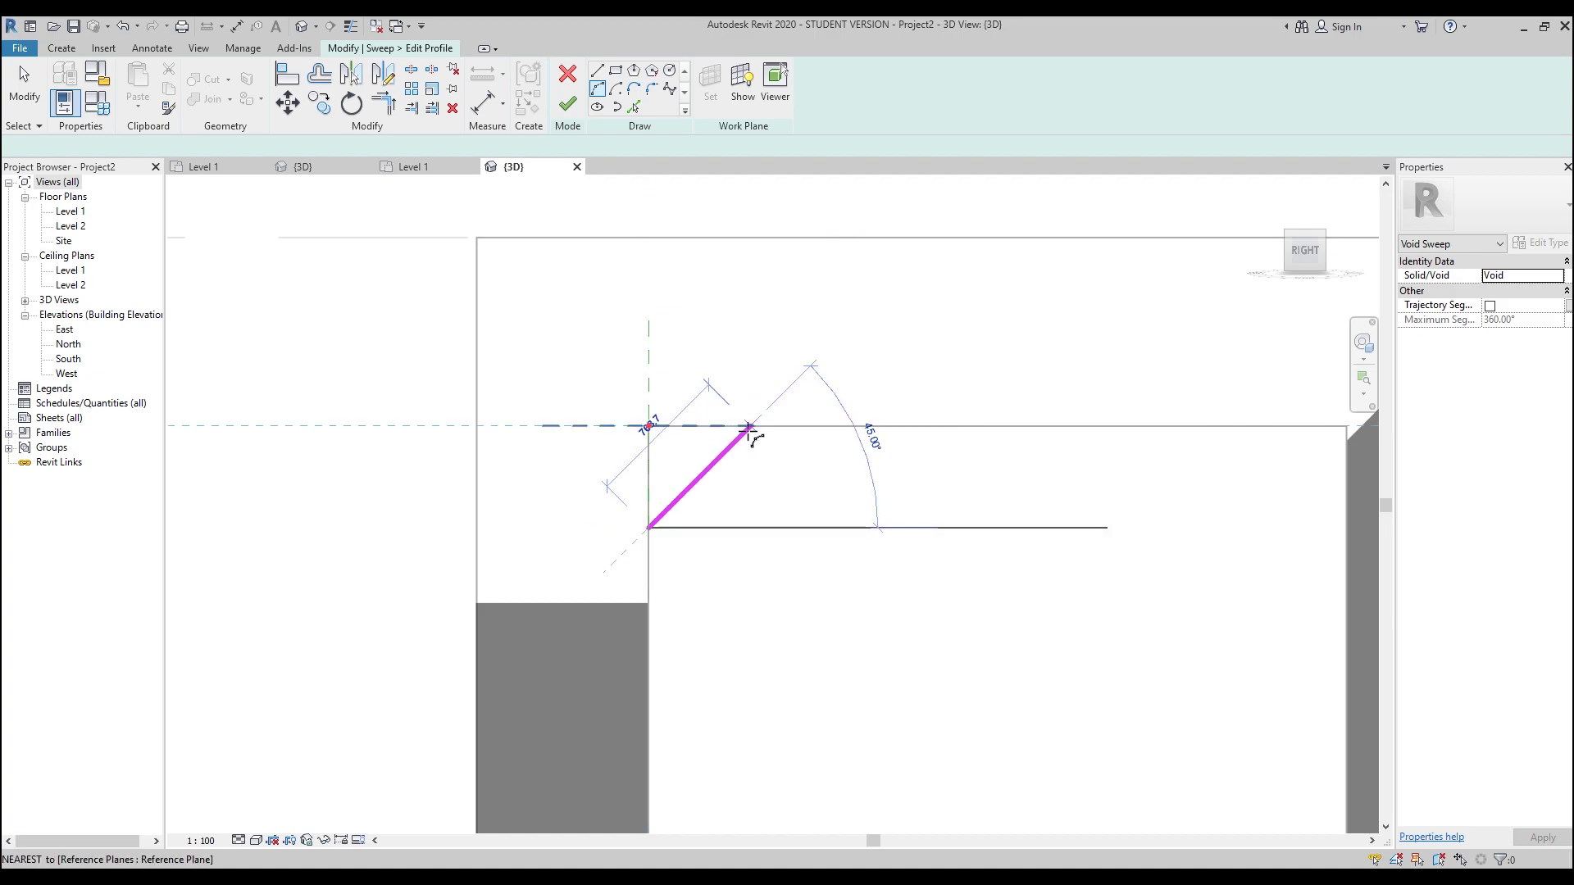
left_click(751, 426)
left_click(669, 469)
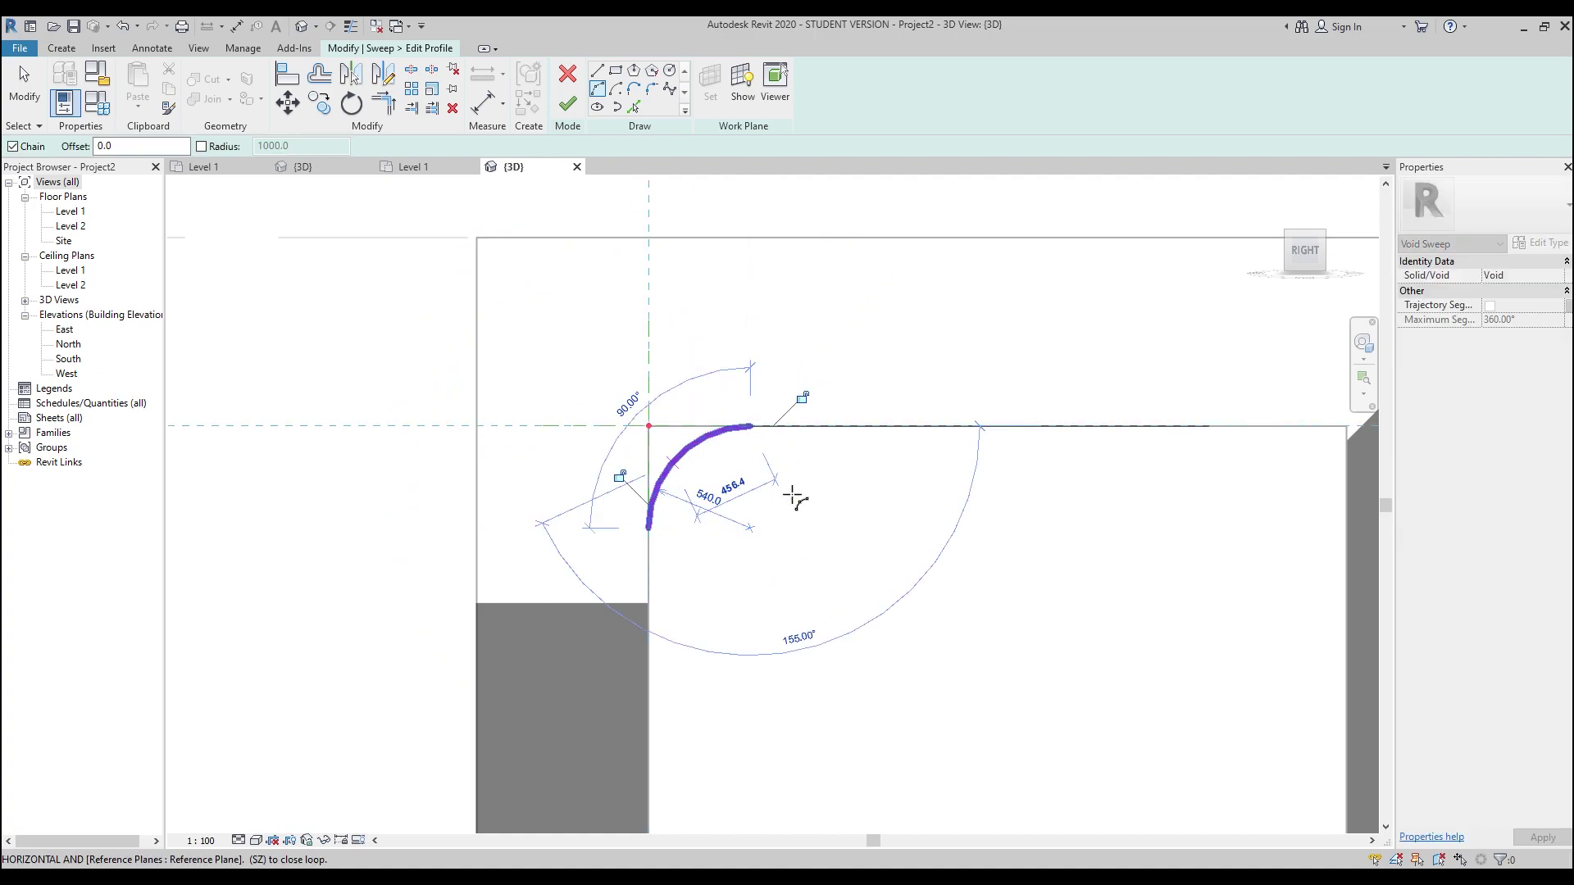
- Close the profile with straight lines running outside the box corner, the uppermost about 680 mm long, back to the arc's lower end
left_click(597, 70)
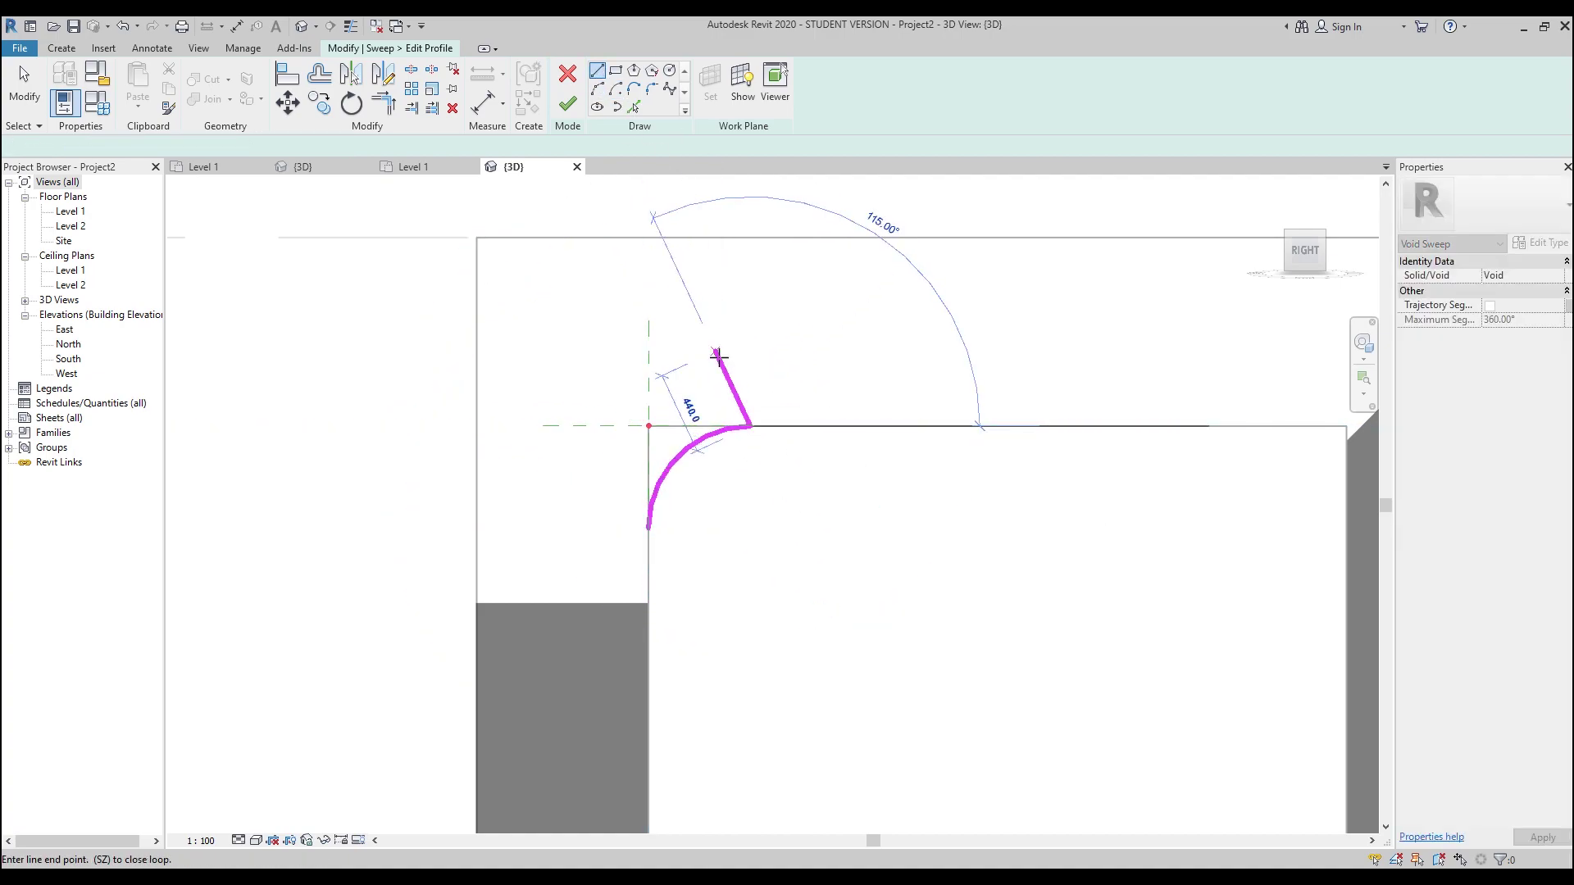
left_click(751, 369)
left_click(621, 368)
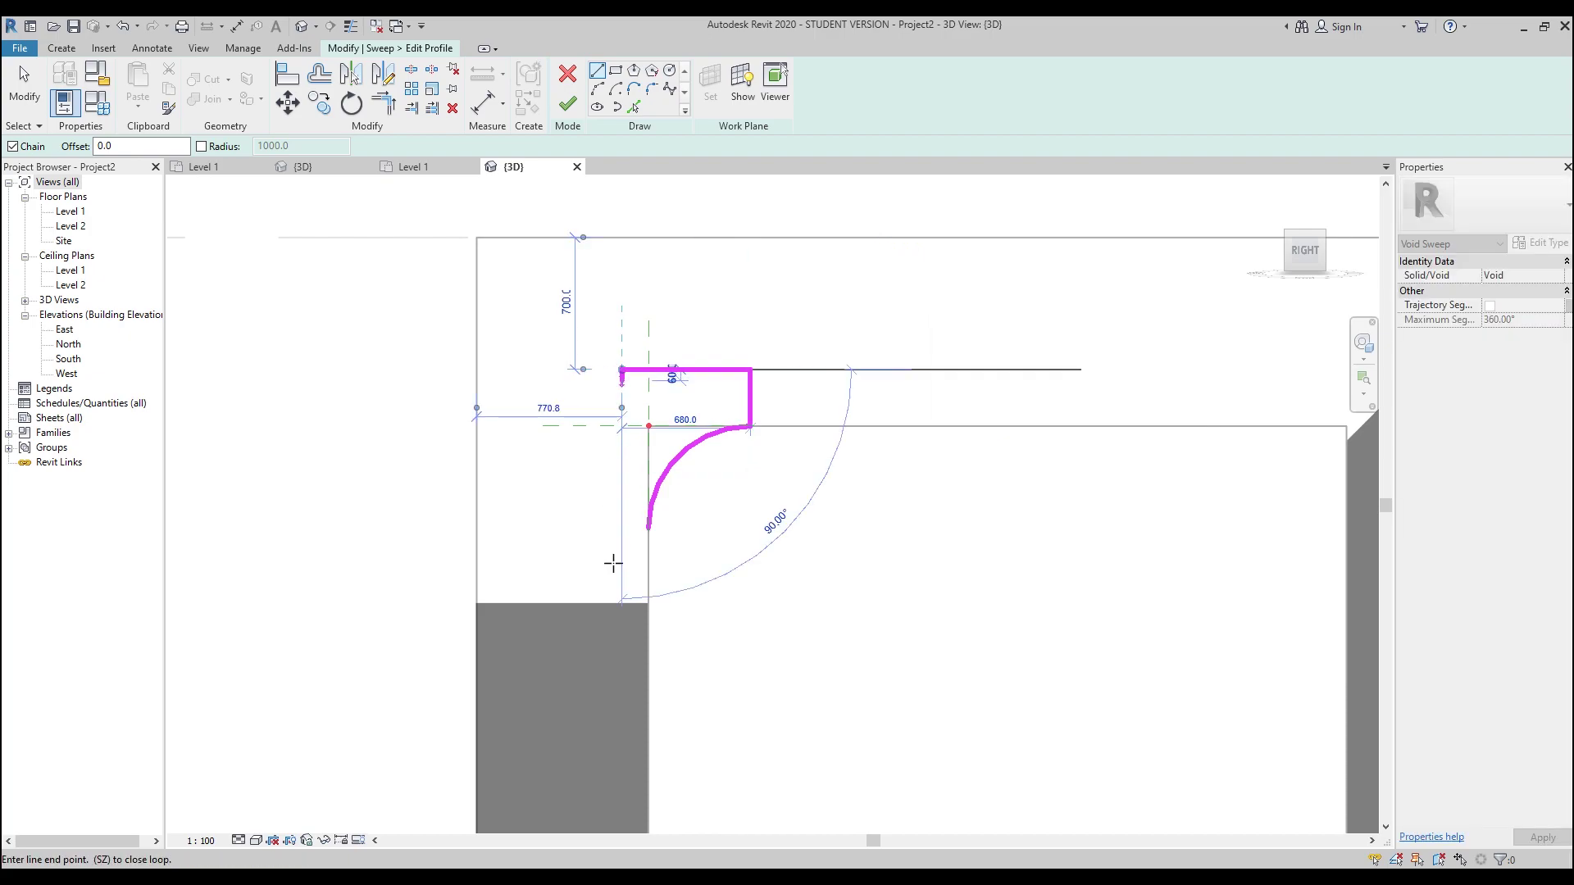
left_click(646, 525)
left_click(649, 528)
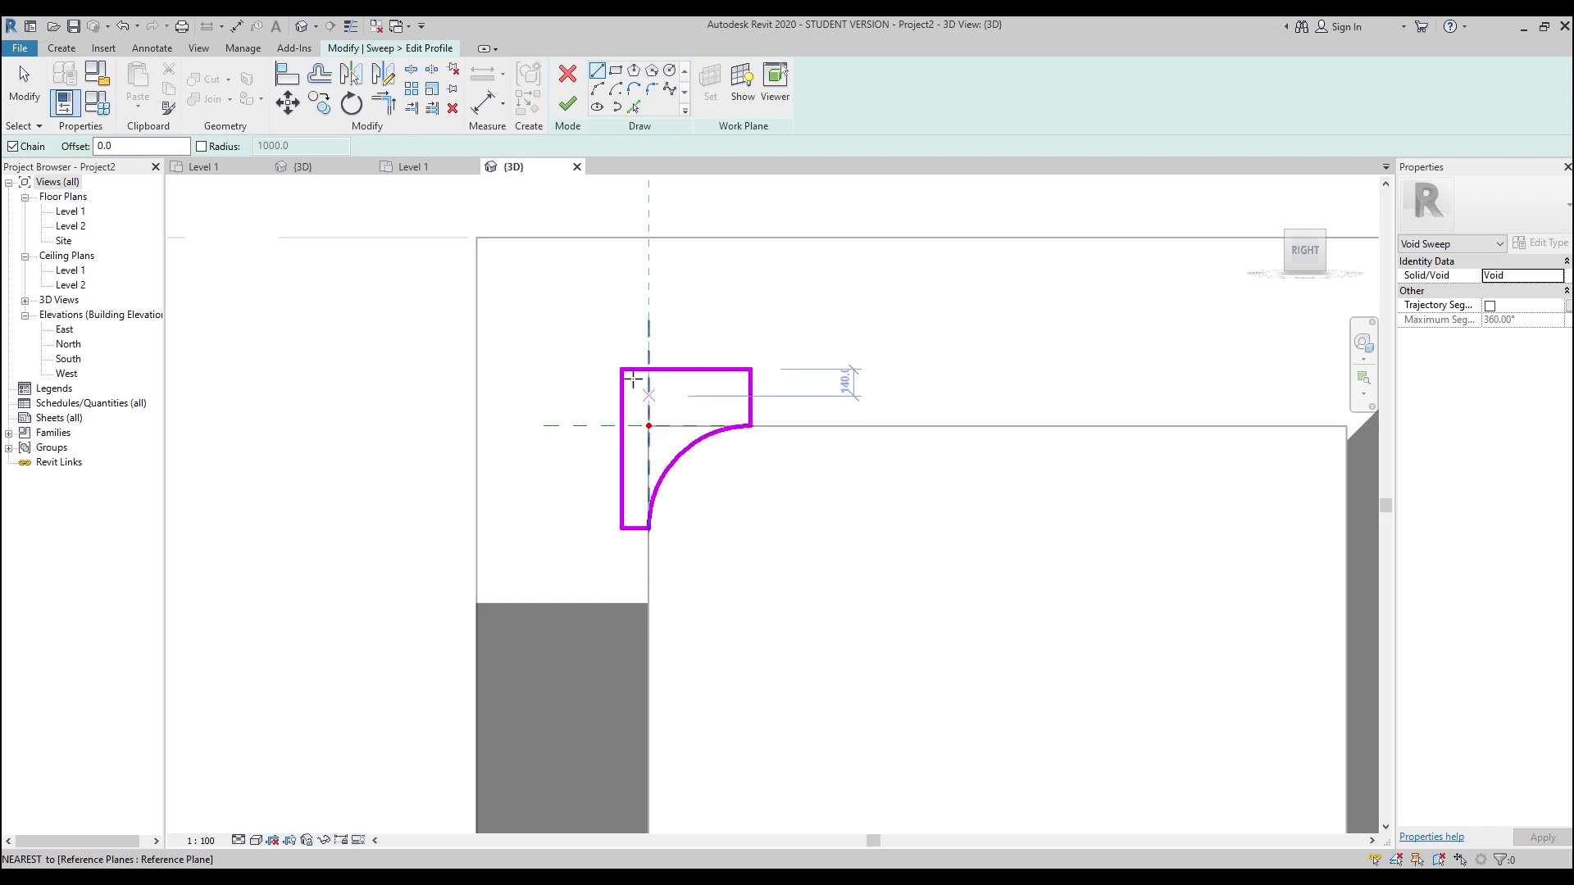
- Finish the closed profile and complete the void sweep so it cuts the box's four upper edges
key("Escape")
key("Escape")
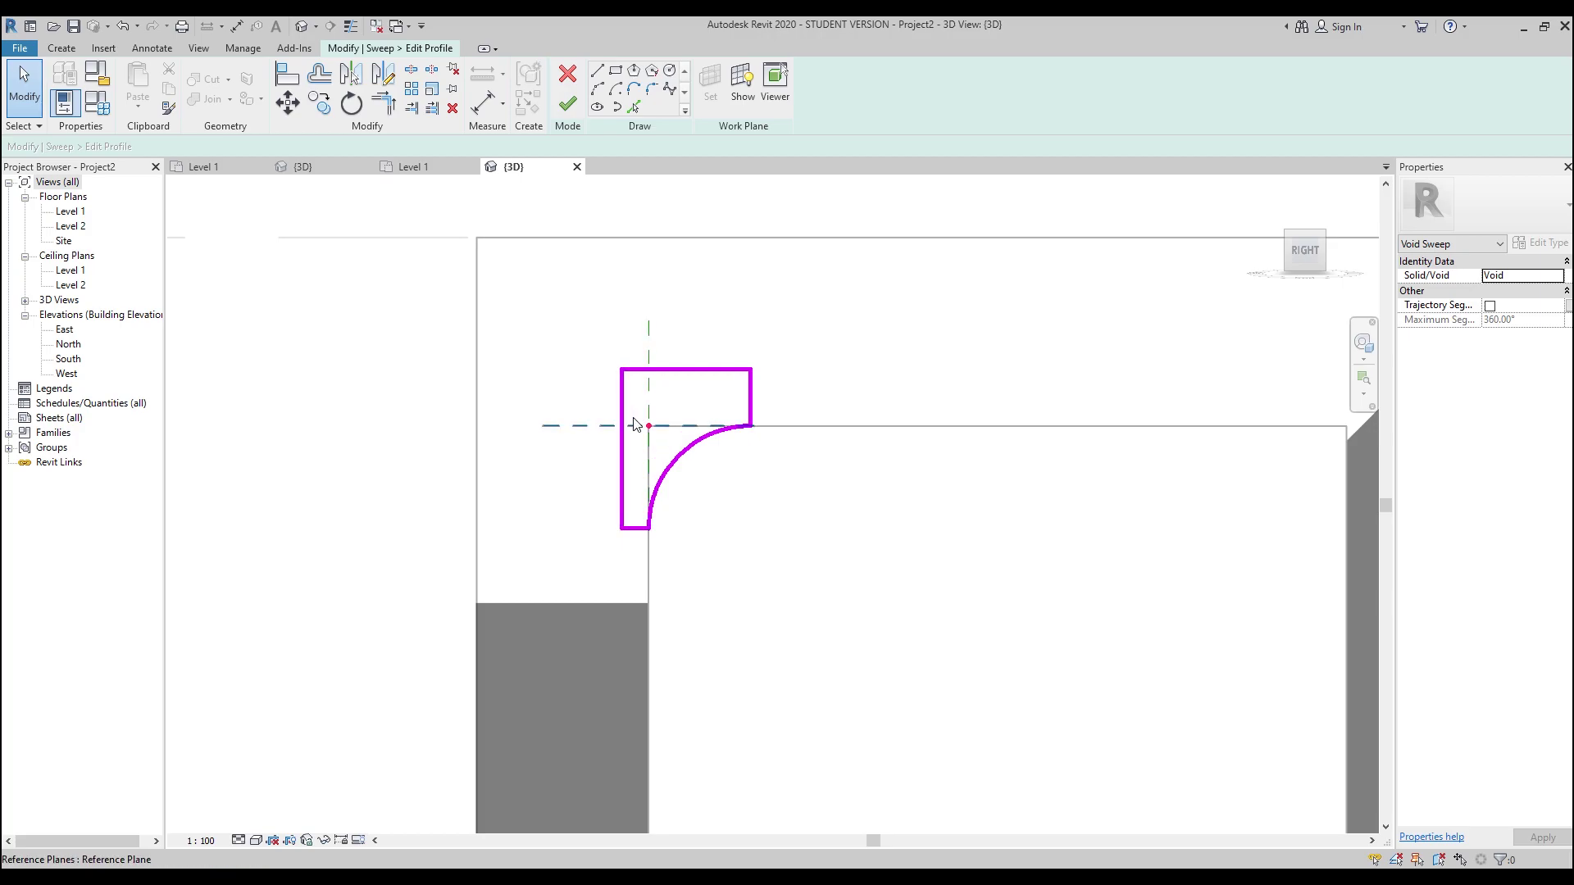
scroll(749, 475, "down", 2)
mouse_move(749, 475)
middle_mouse_down("shift")
mouse_move(856, 554)
mouse_move(787, 508)
middle_mouse_up("shift")
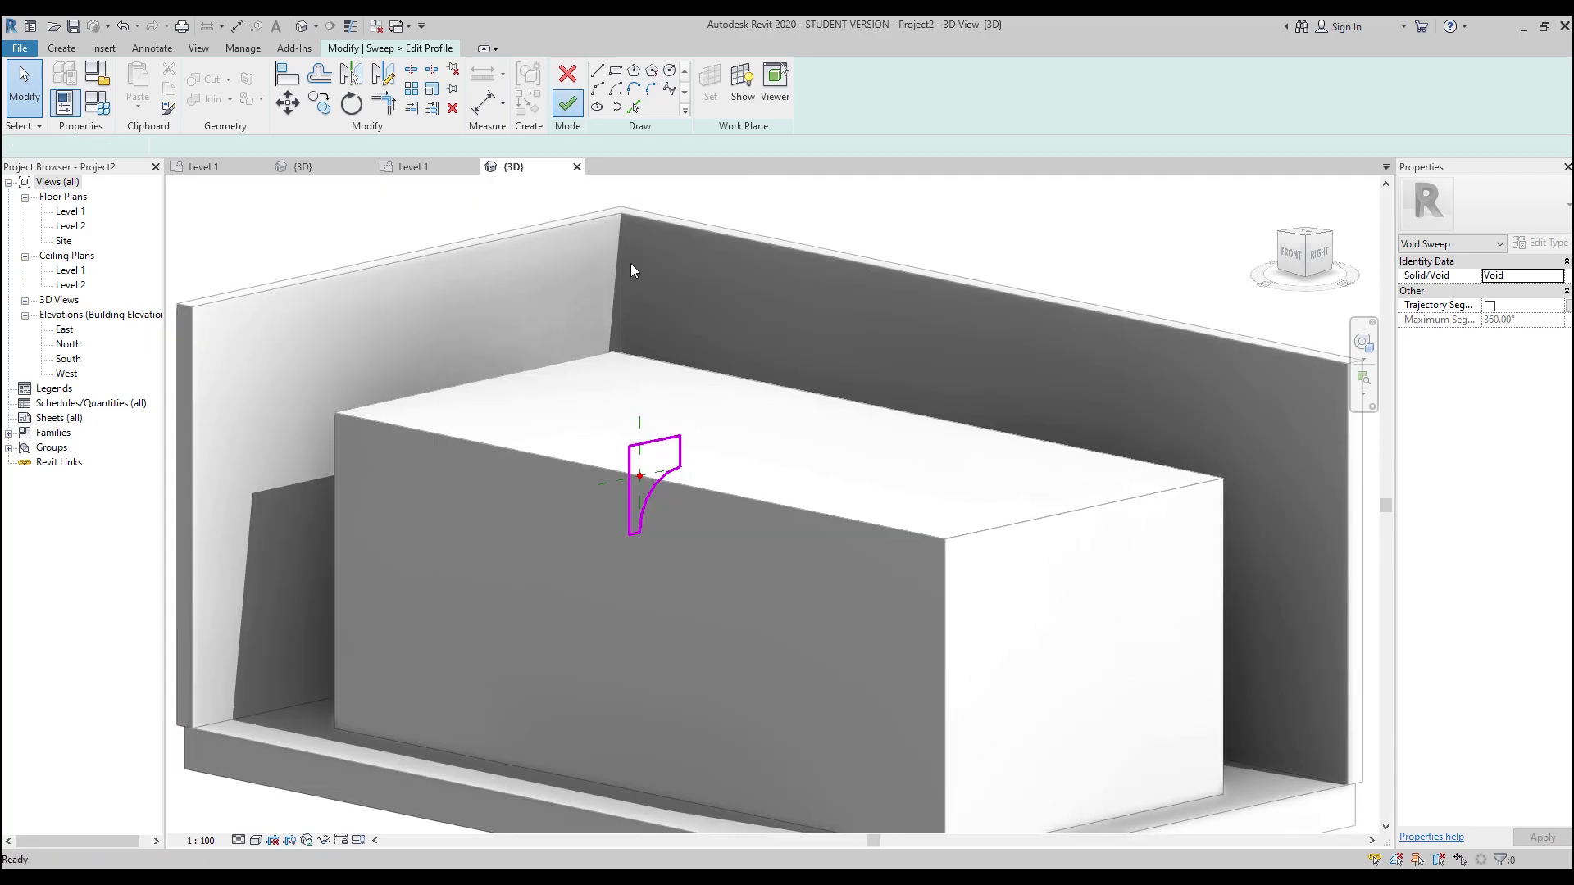
left_click(567, 103)
left_click(644, 445)
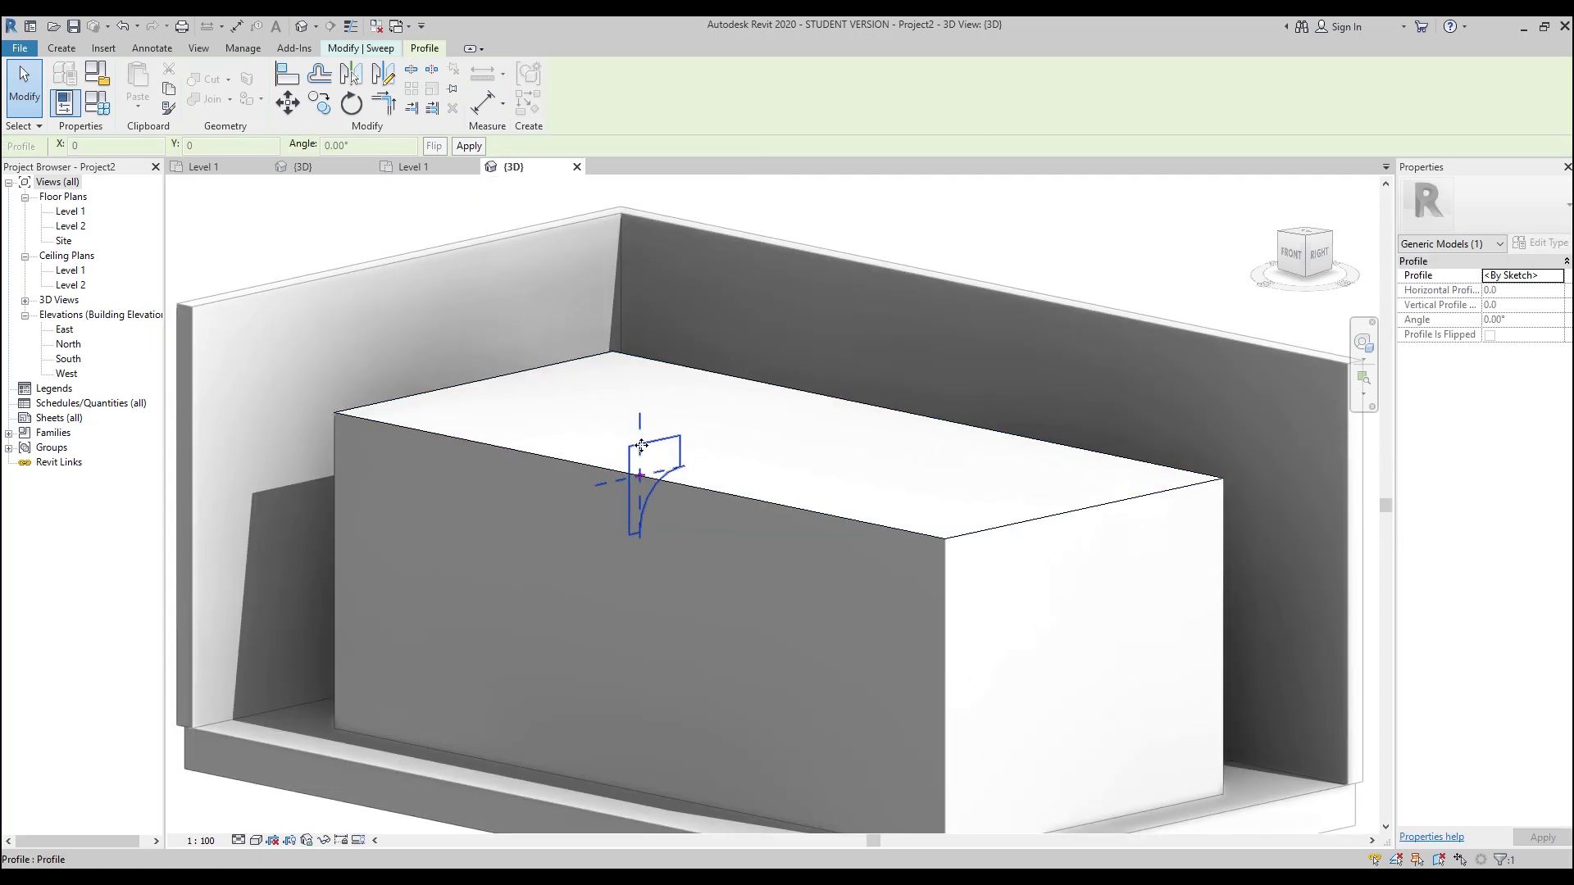
left_click(413, 54)
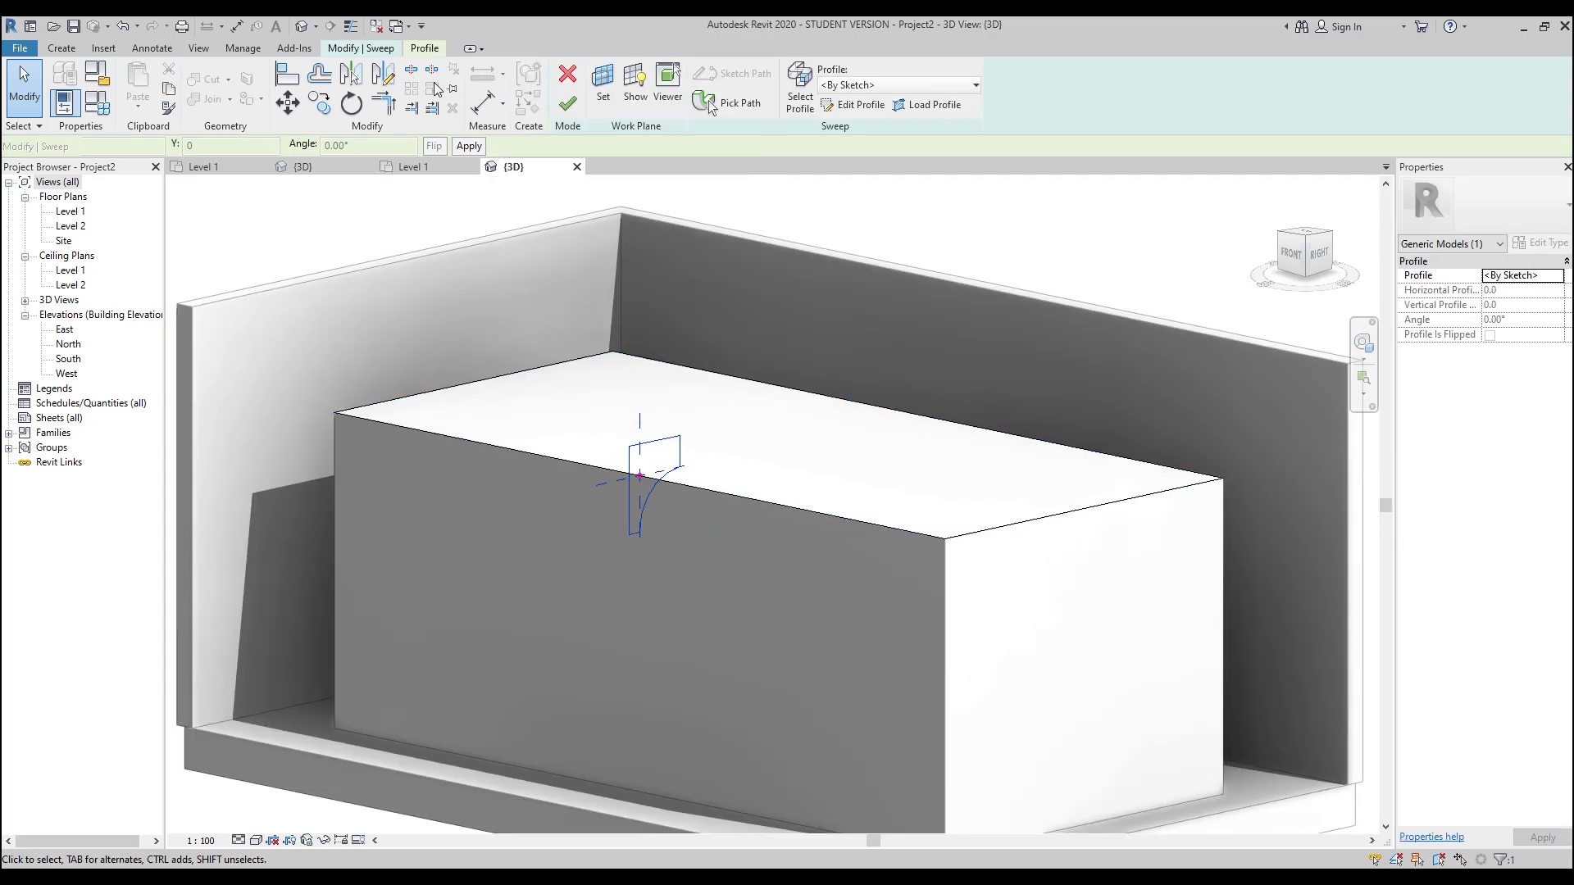
left_click(568, 104)
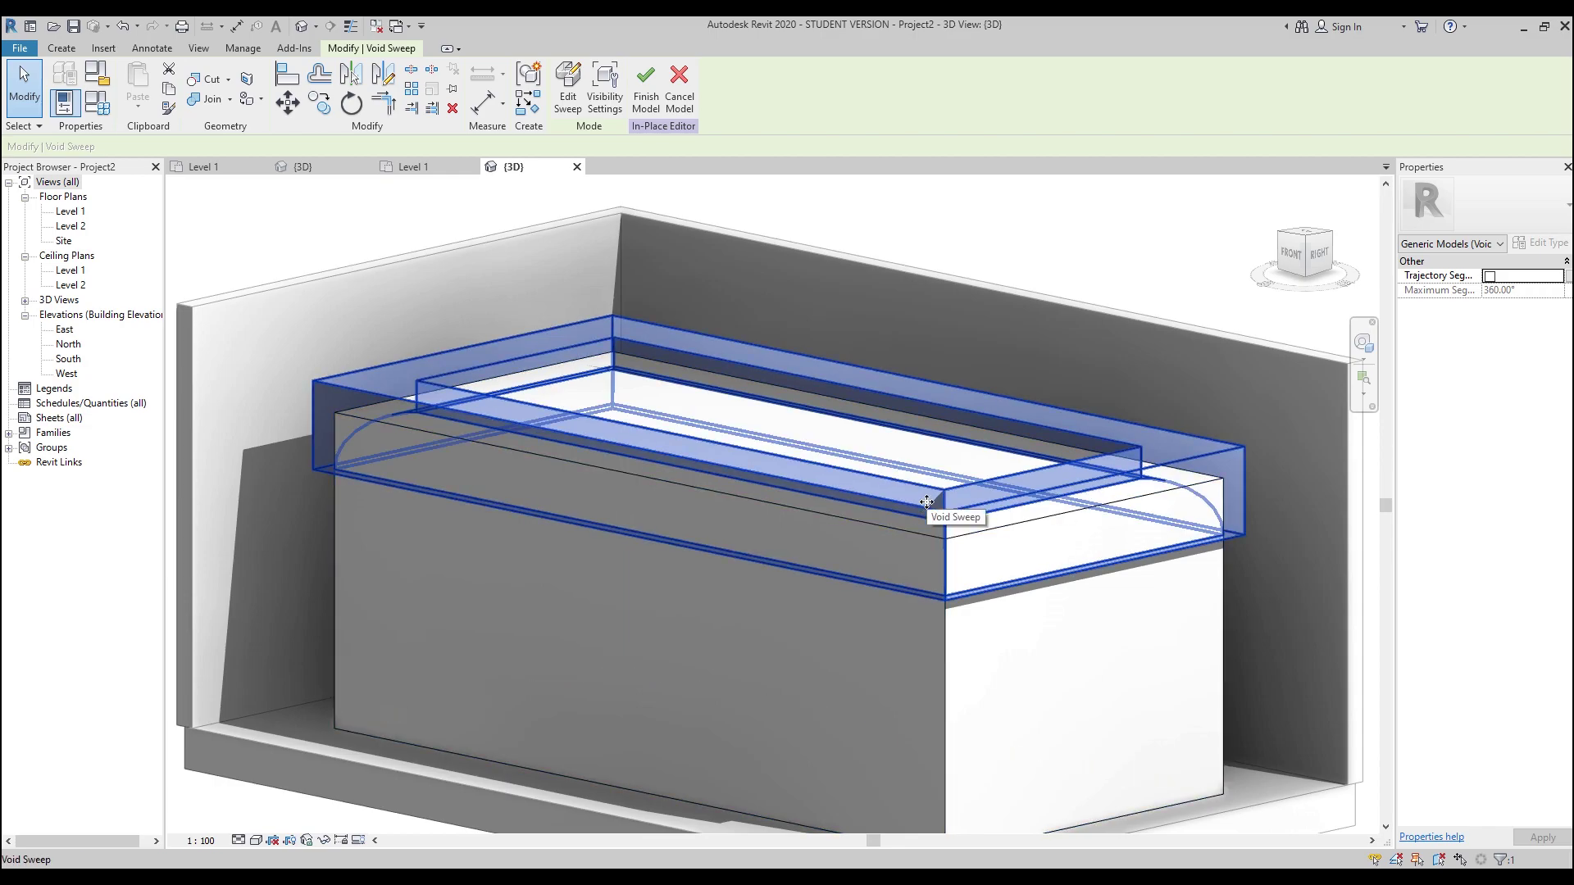
key("Escape")
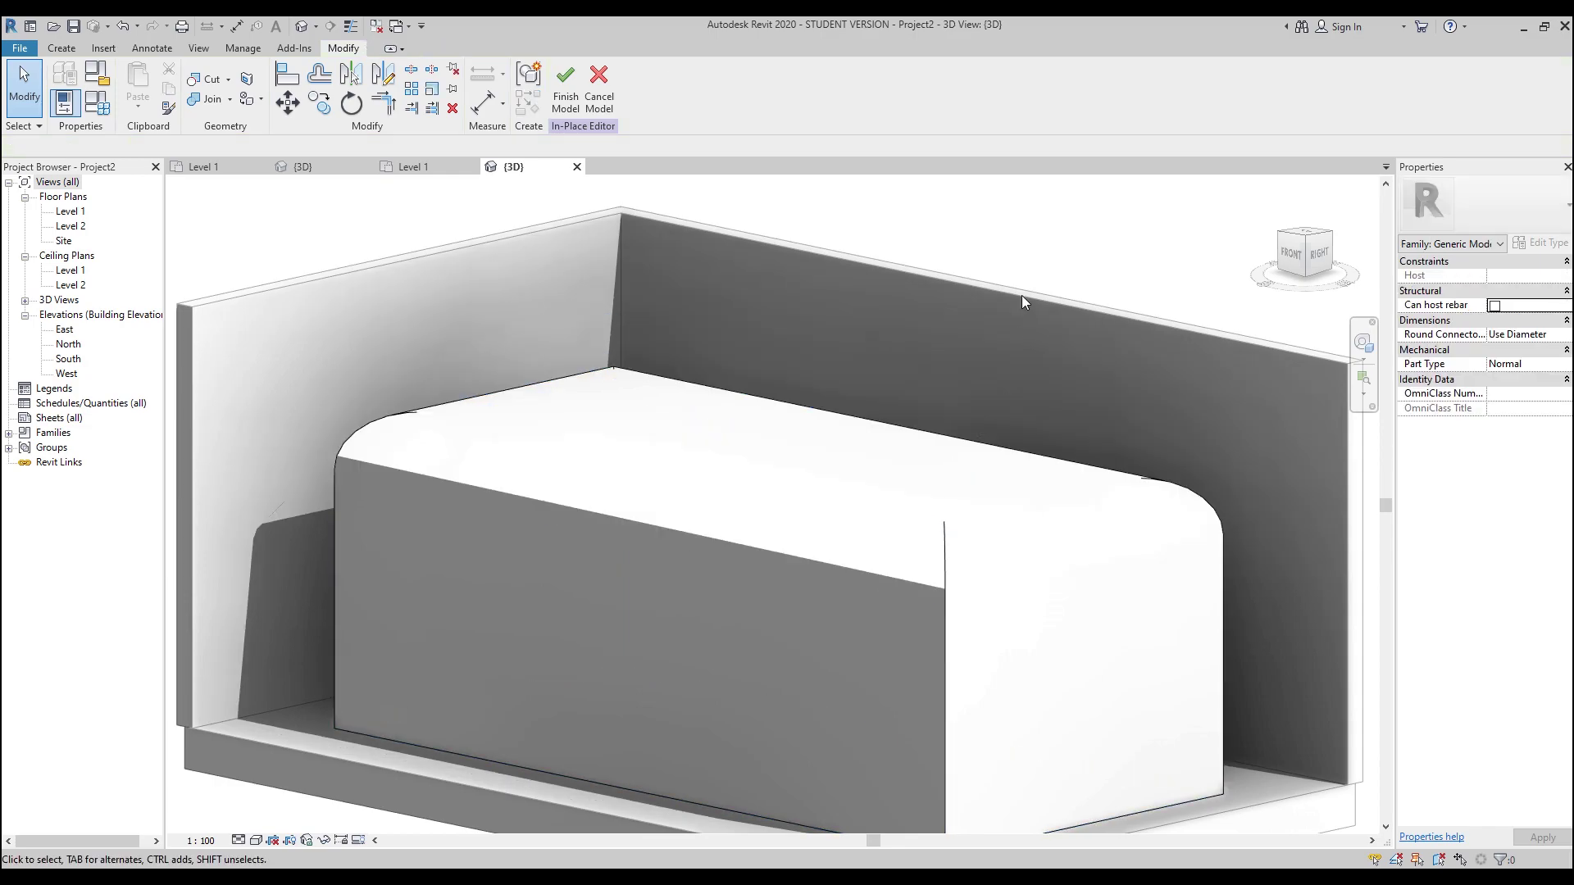
- Start a Void Swept Blend with a sketched path and switch the 3D view to Wireframe
middle_click_drag(339, 672, 281, 450, "shift")
middle_click_drag(636, 467, 388, 497, "shift")
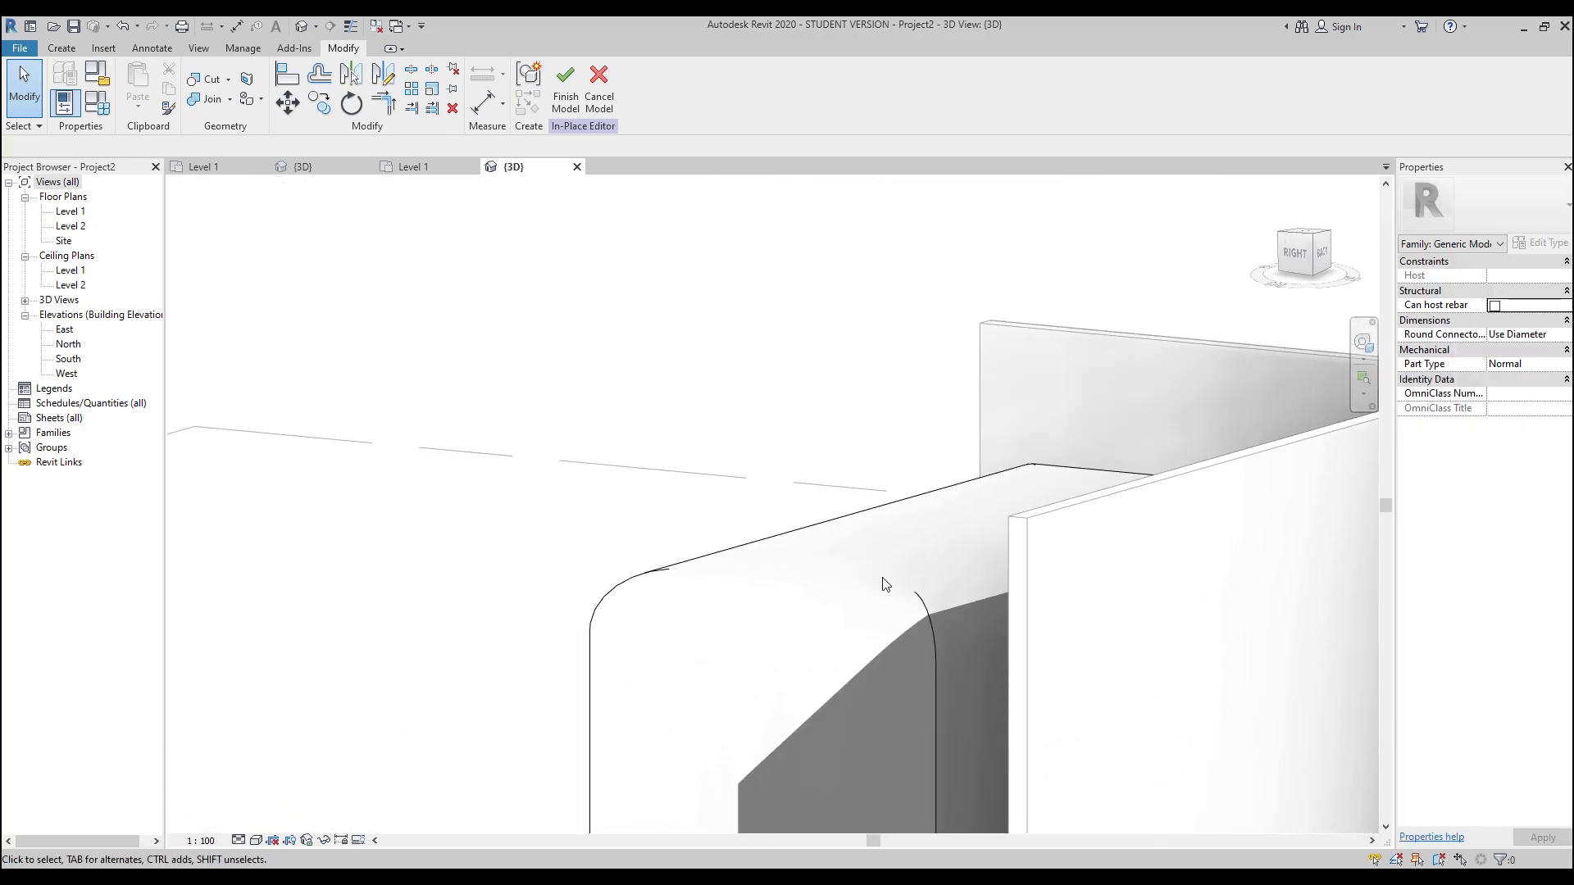
middle_click_drag(481, 538, 669, 488, "shift")
left_click(62, 47)
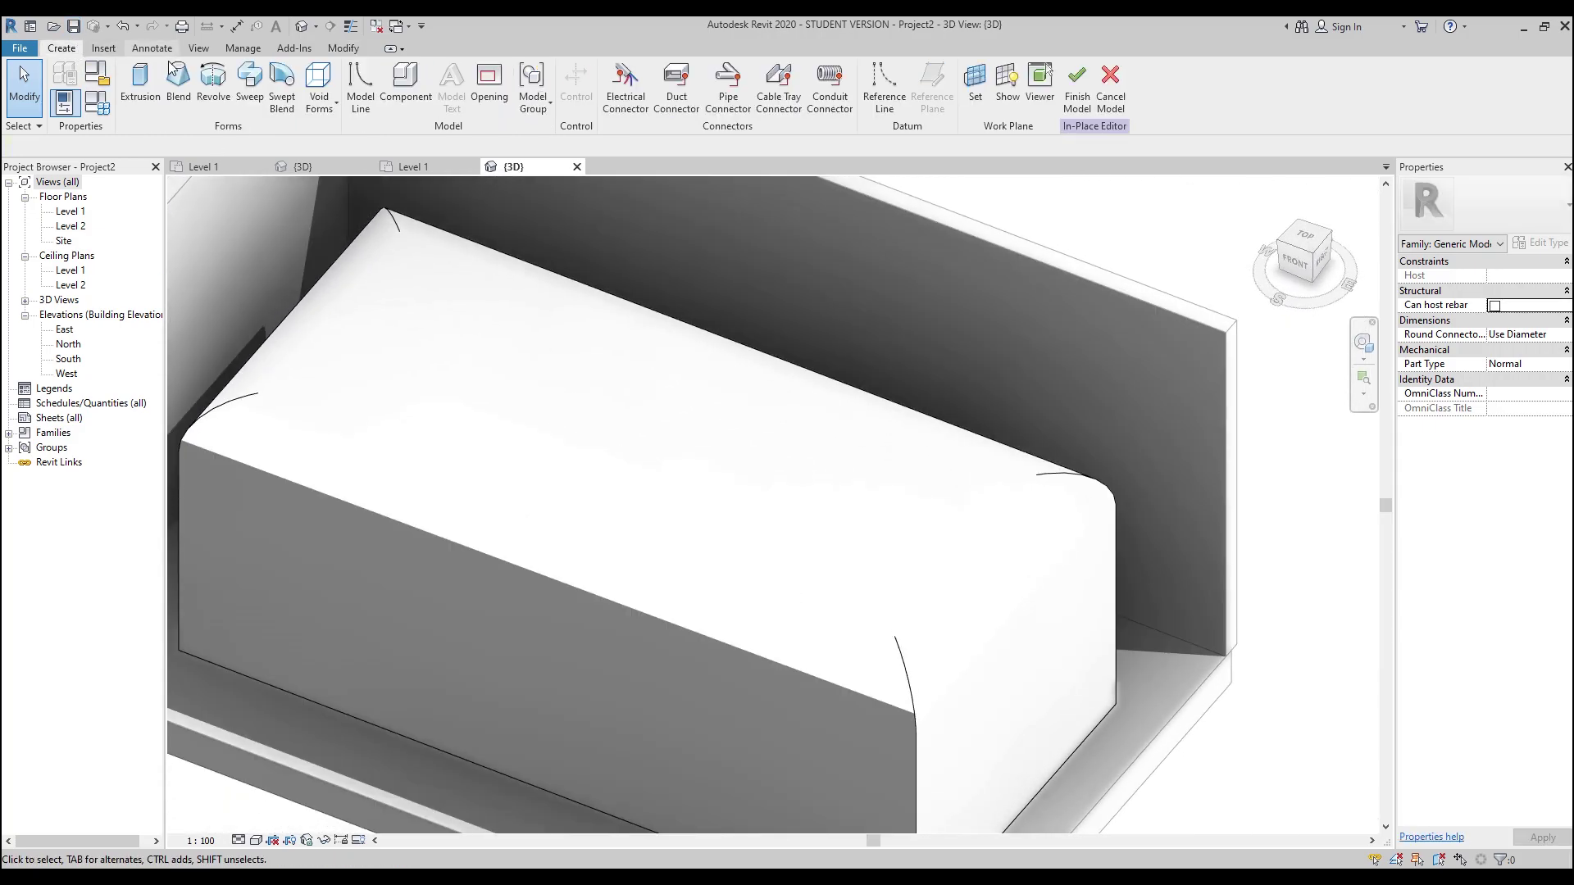
left_click(319, 90)
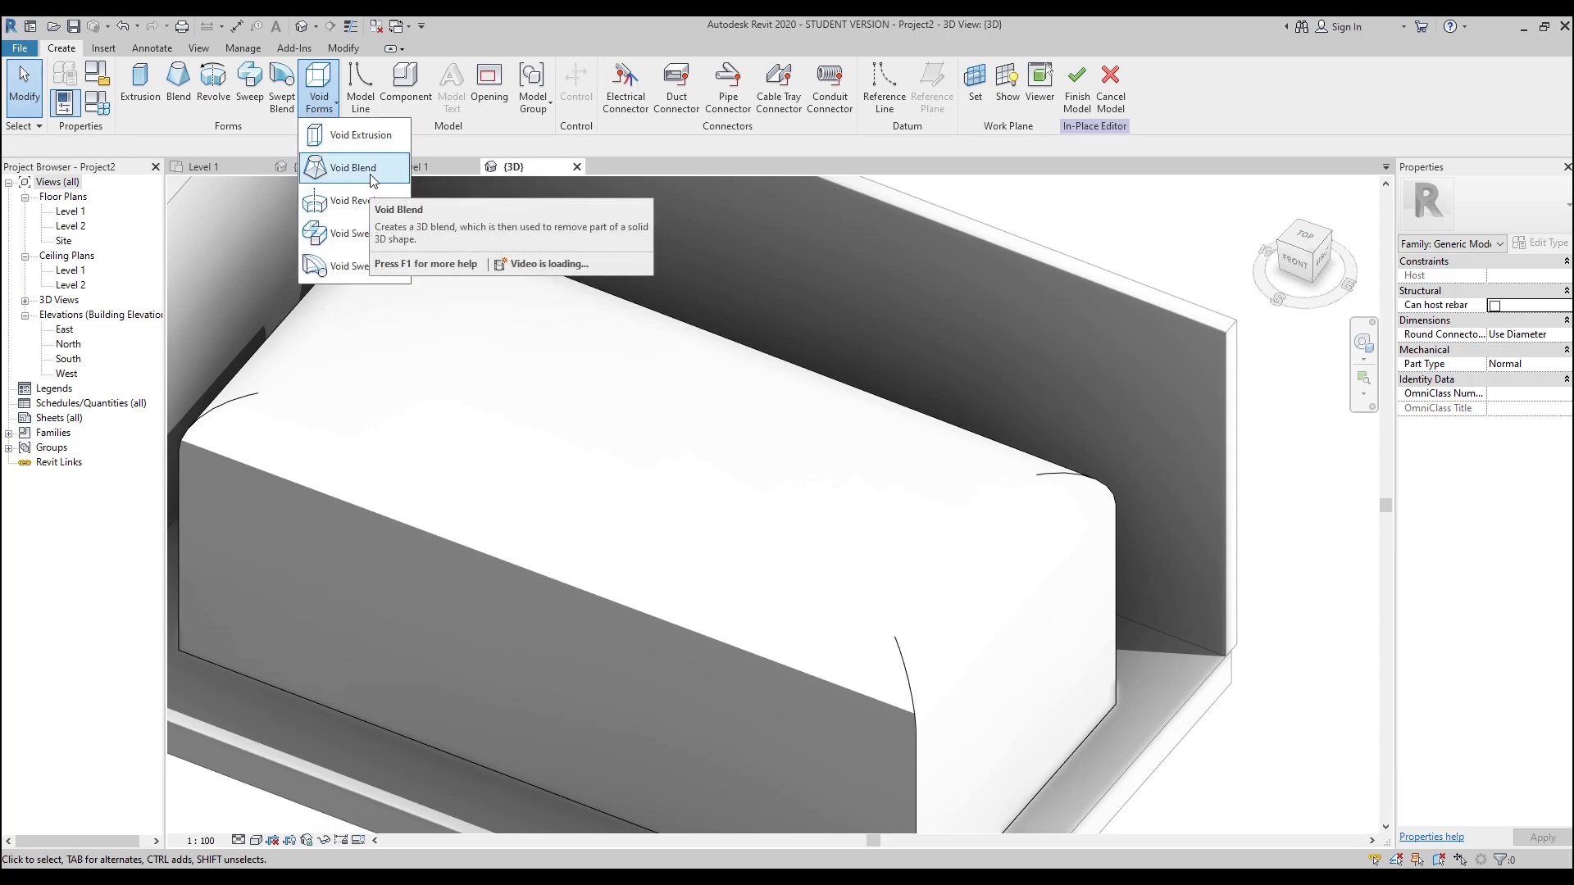
left_click(367, 274)
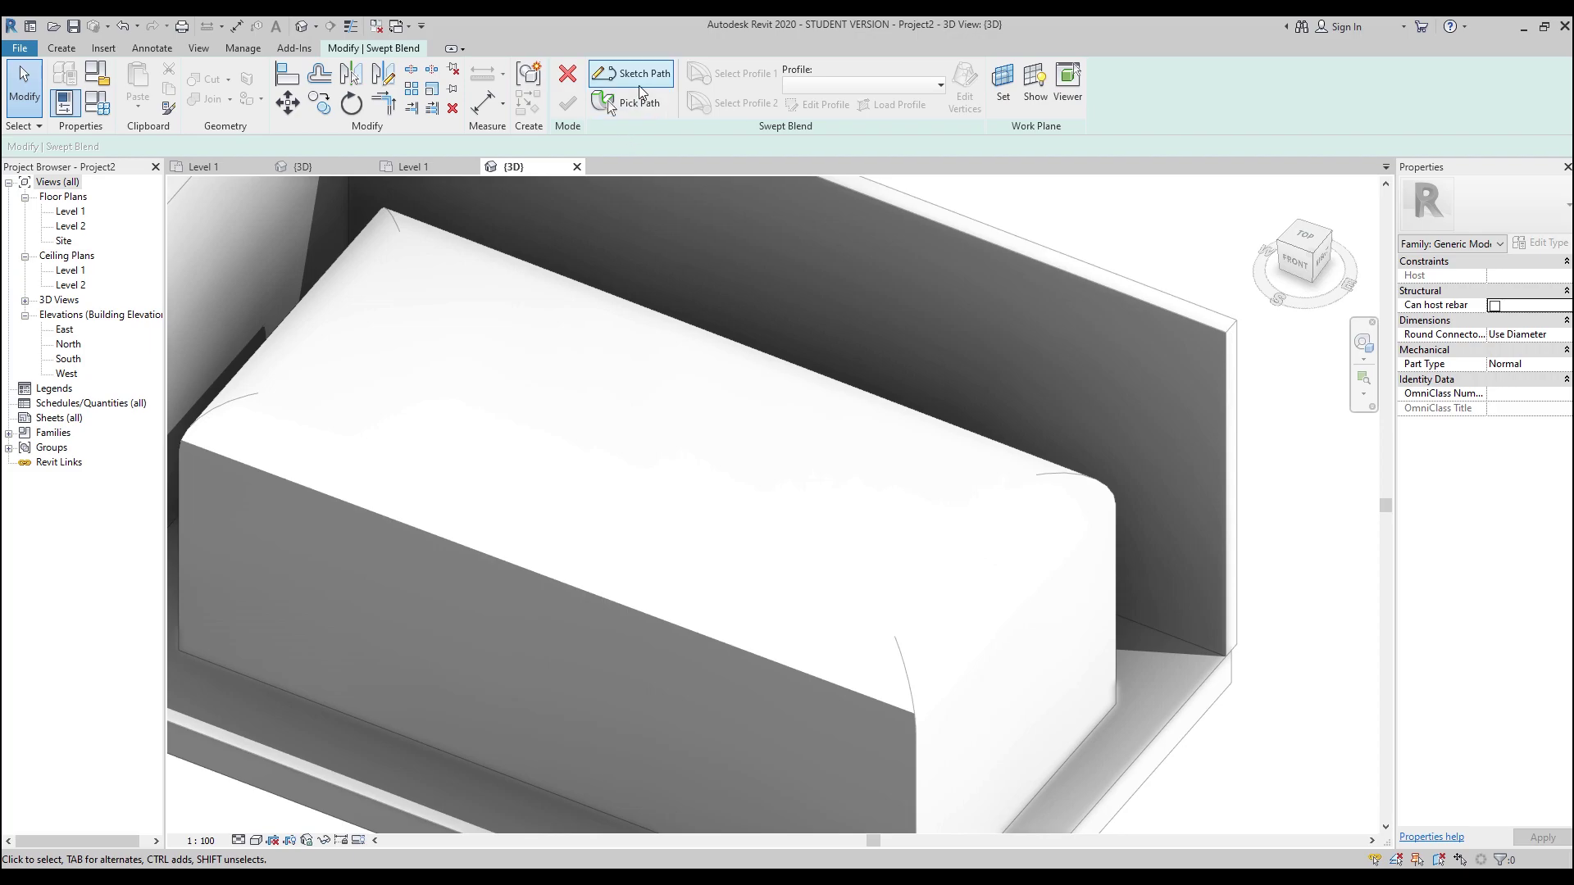
left_click(639, 76)
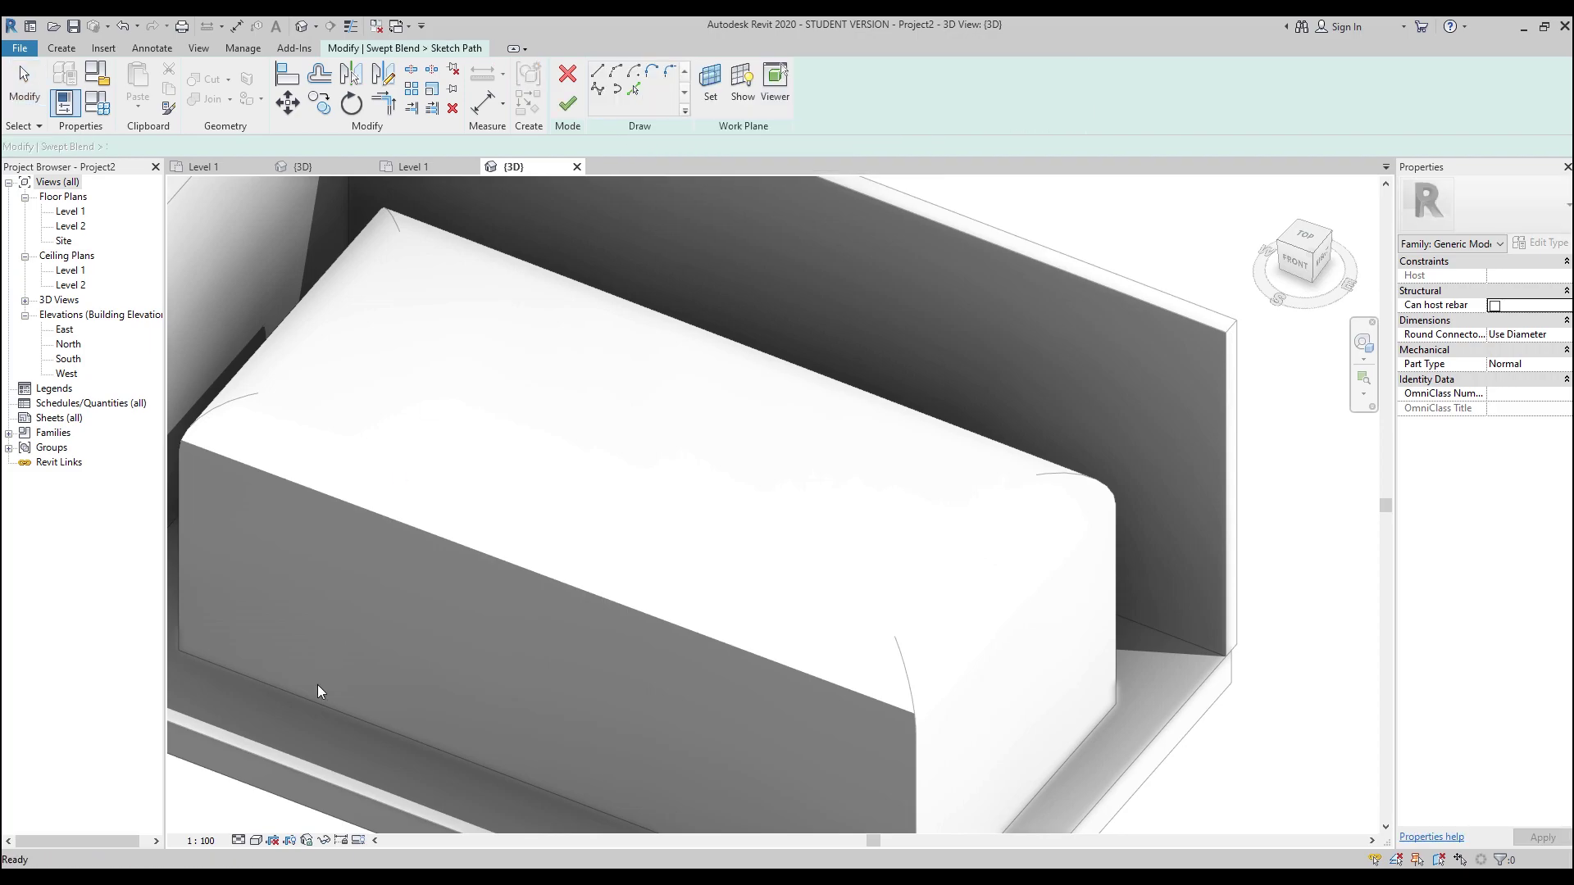
left_click(256, 840)
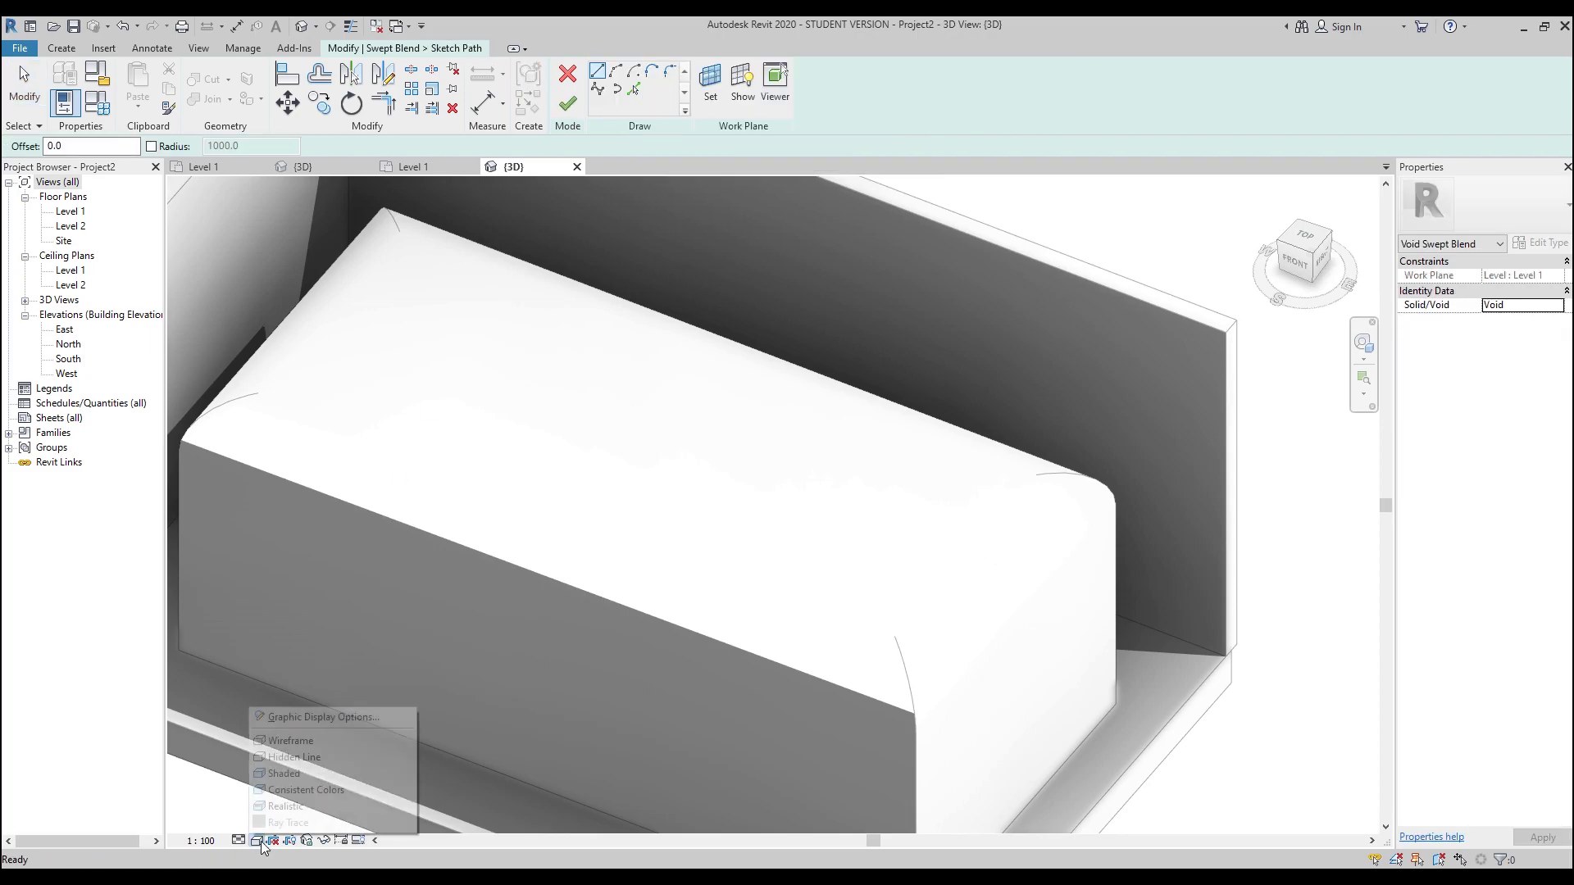
left_click(289, 741)
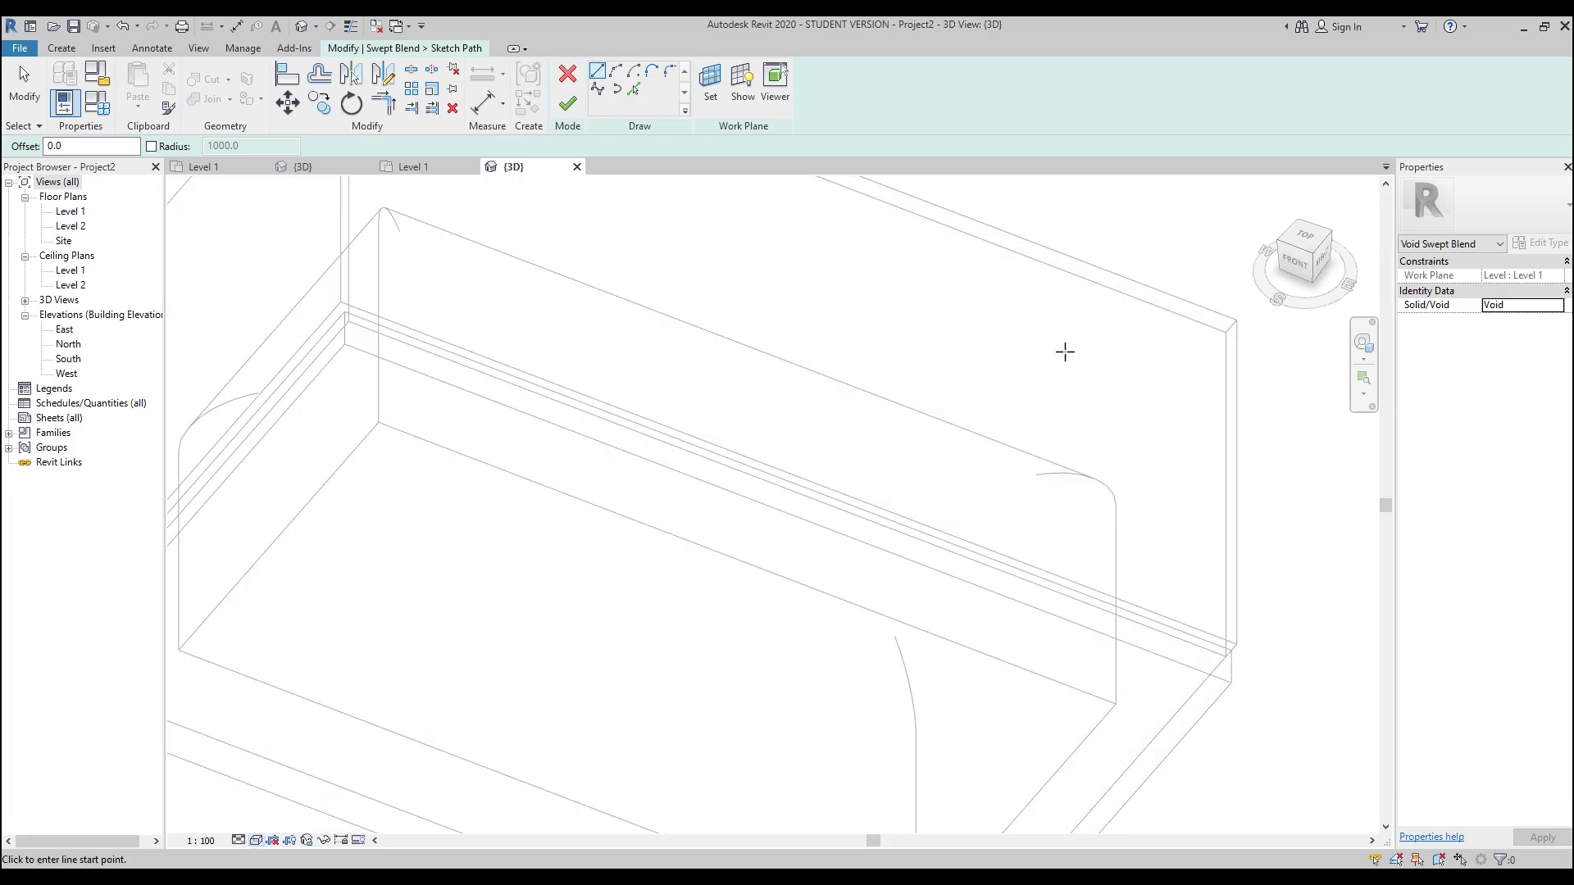
- Sketch a straight path about 7900 mm long through the middle of the box's plan, between its two short sides, and finish it
left_click(1312, 244)
scroll(729, 582, "up", 4)
scroll(939, 235, "up", 3)
scroll(939, 235, "up", 1)
middle_click_drag(603, 354, 556, 475)
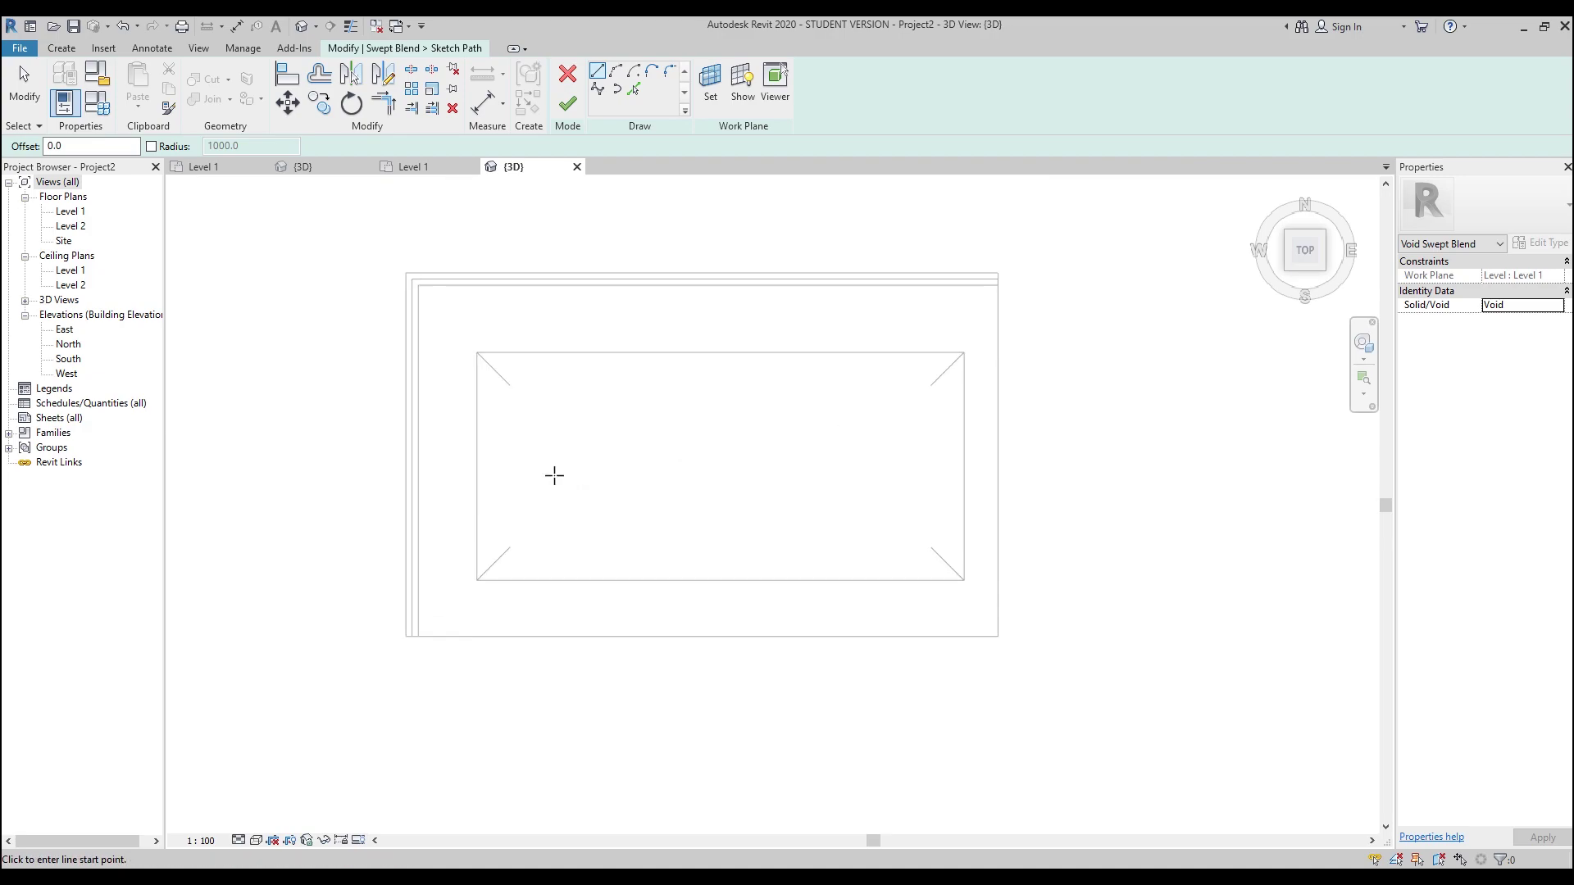
left_click(477, 467)
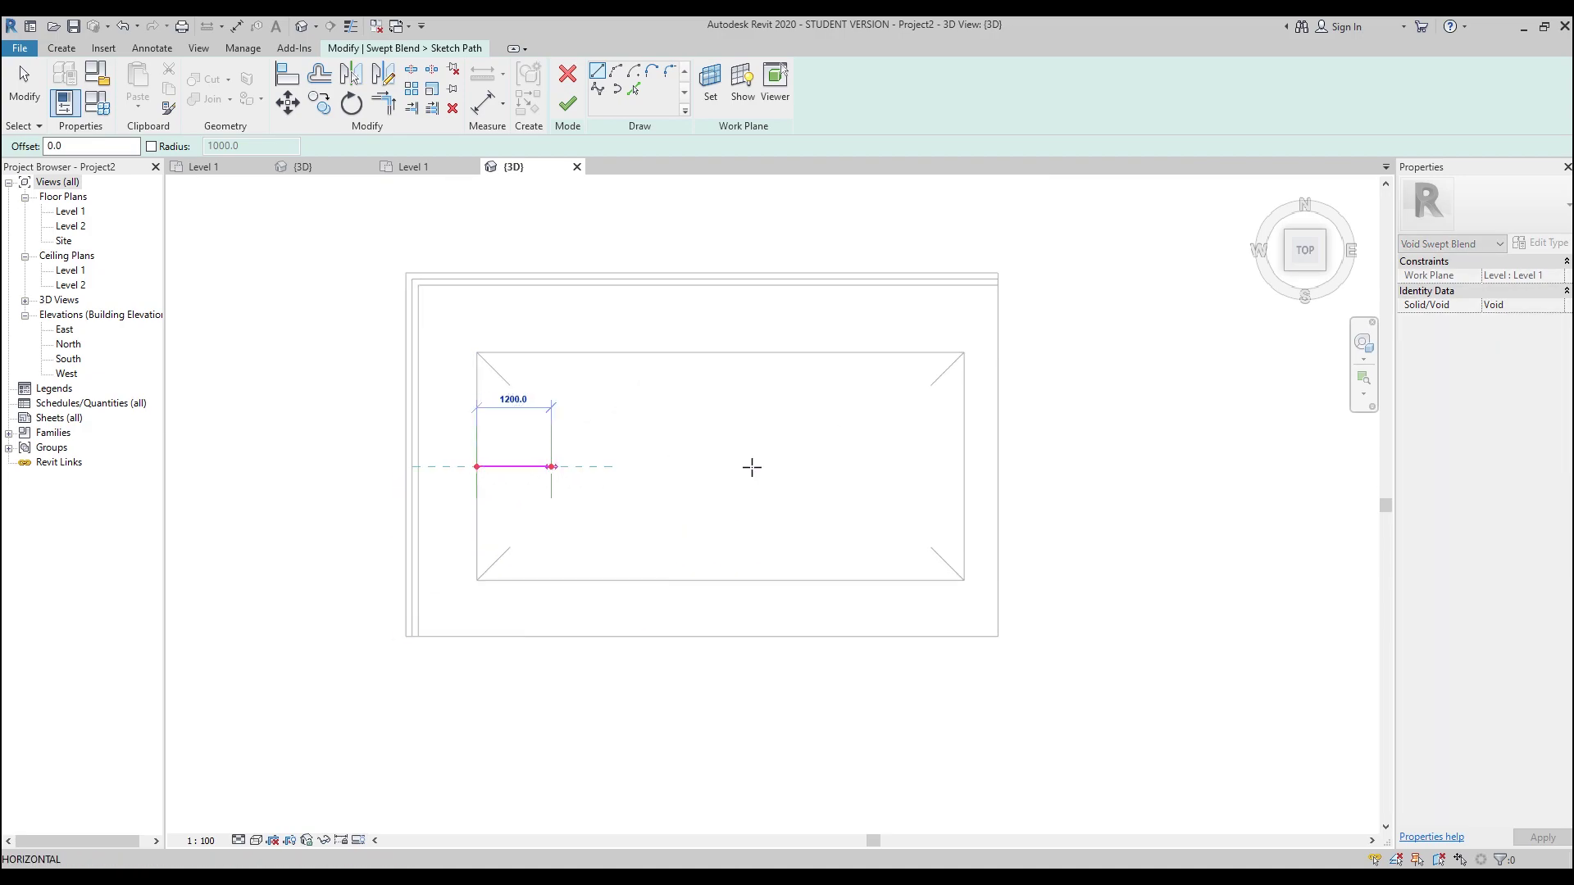
left_click(964, 467)
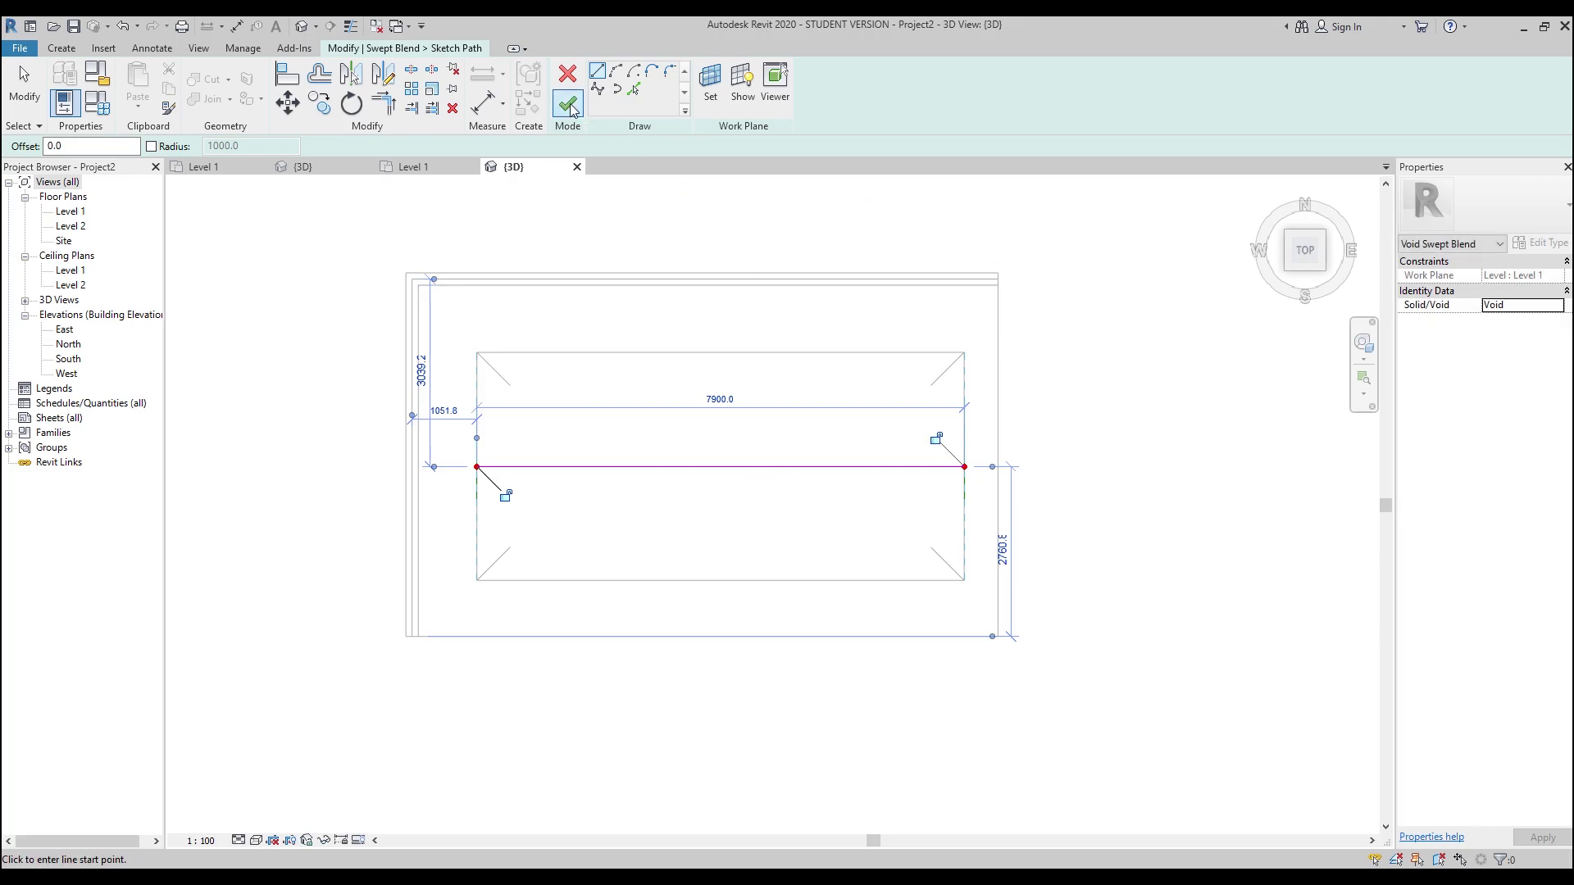
left_click(567, 104)
- Sketch Profile 1 as a rectangle about 2700 mm wide and 2200 mm high standing on Level 1 inside the box outline, and finish it
left_click(742, 73)
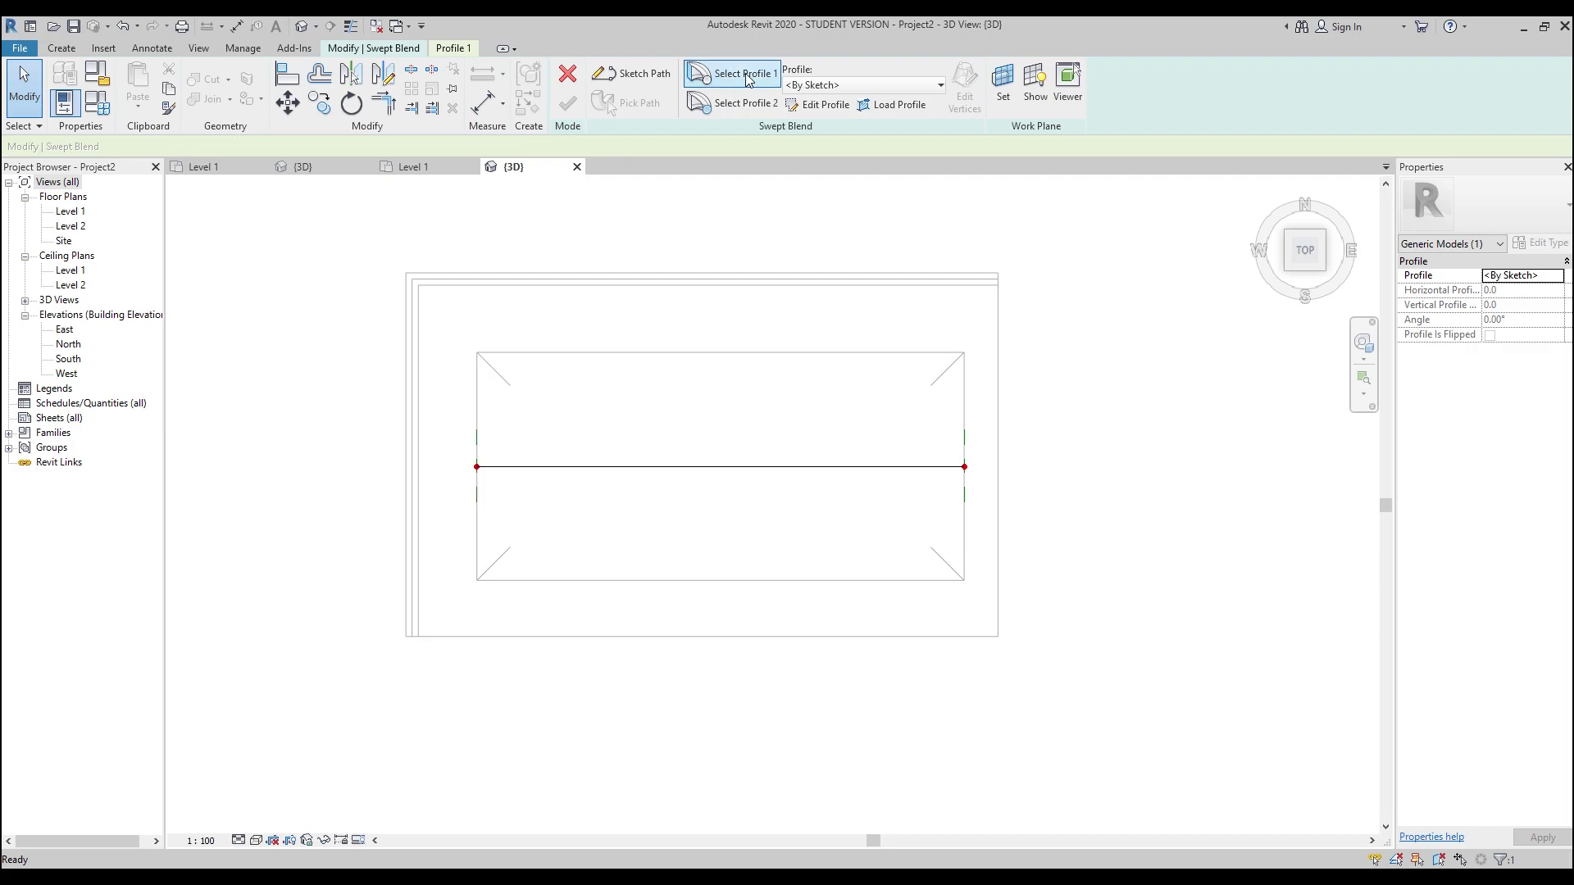
left_click(1326, 247)
scroll(833, 523, "up", 5)
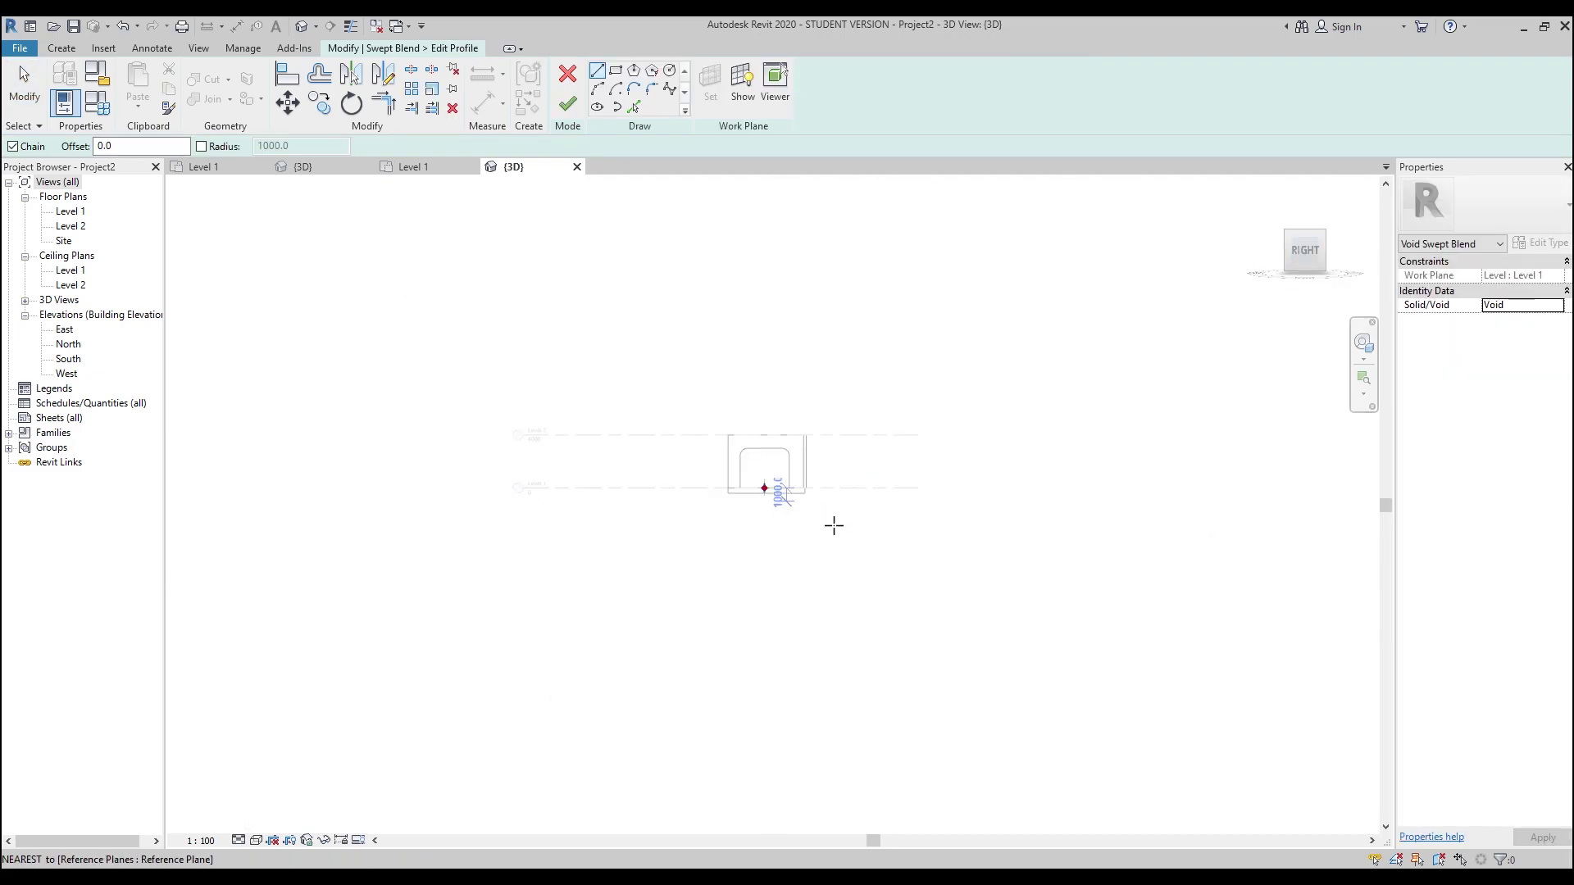
scroll(886, 532, "up", 4)
middle_click_drag(1001, 600, 785, 536)
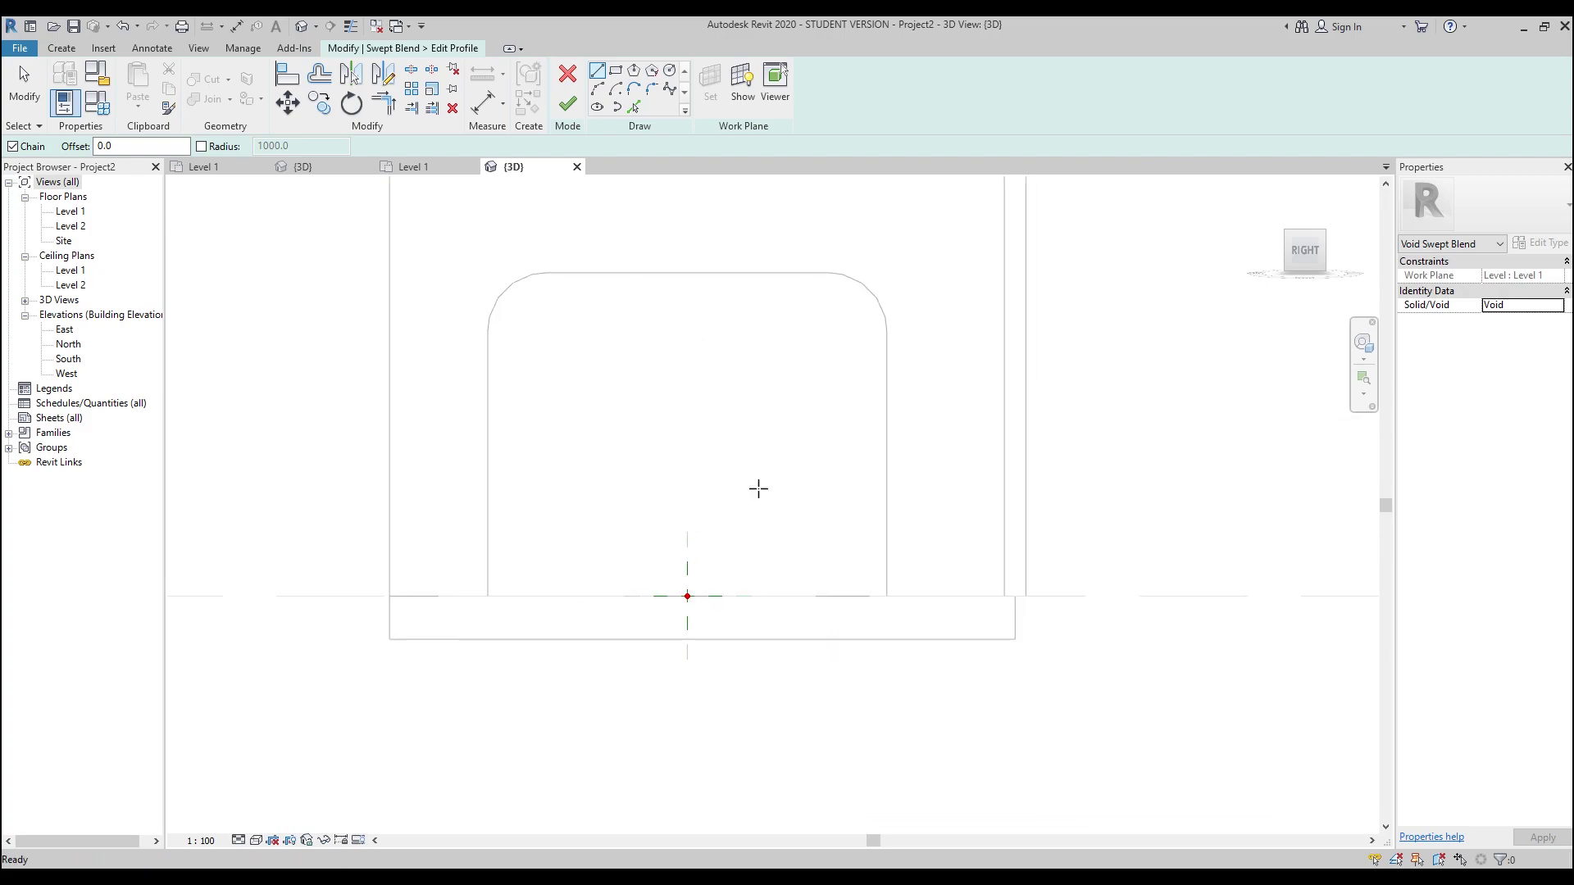
left_click(616, 71)
left_click(545, 596)
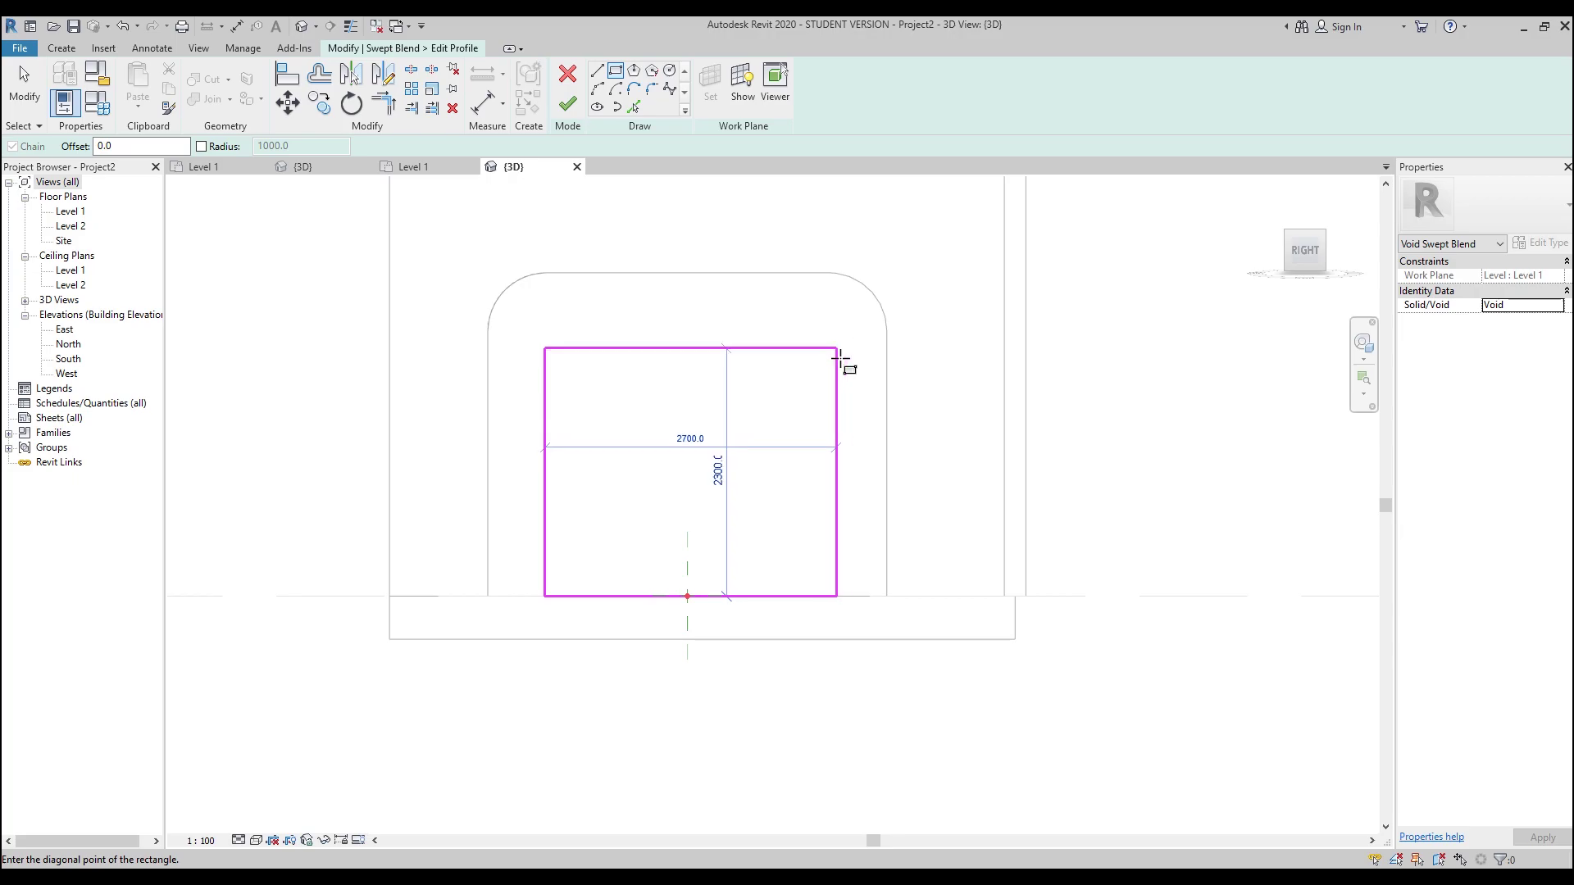
left_click(837, 359)
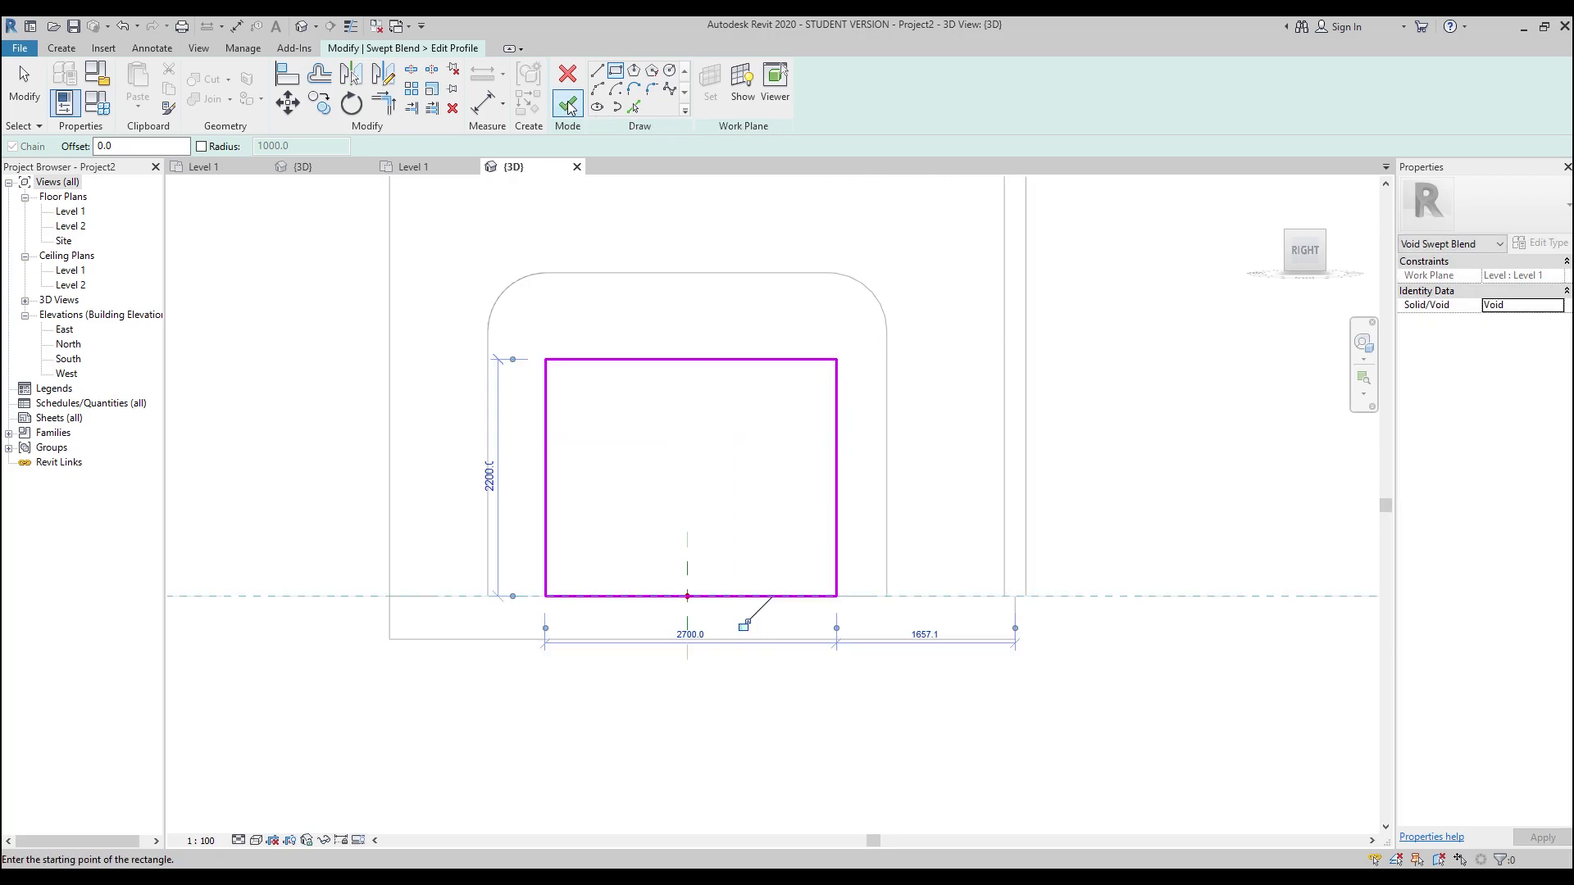
left_click(569, 104)
- Sketch Profile 2 as a semicircular arc about 2700 mm wide on Level 1 and close it with a straight base line
left_click(420, 48)
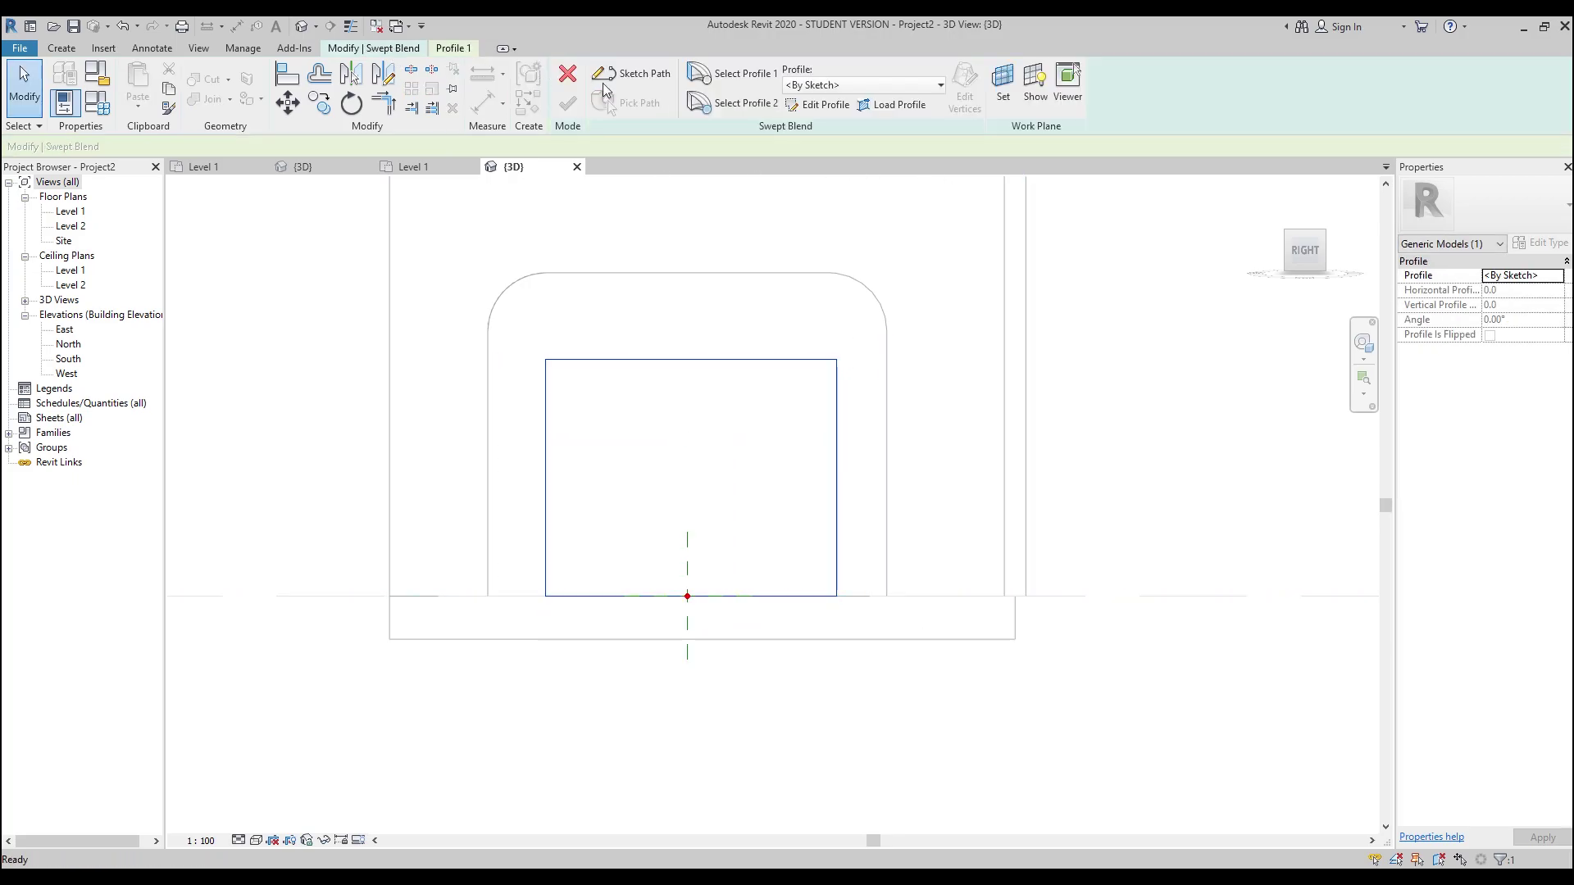
left_click(741, 105)
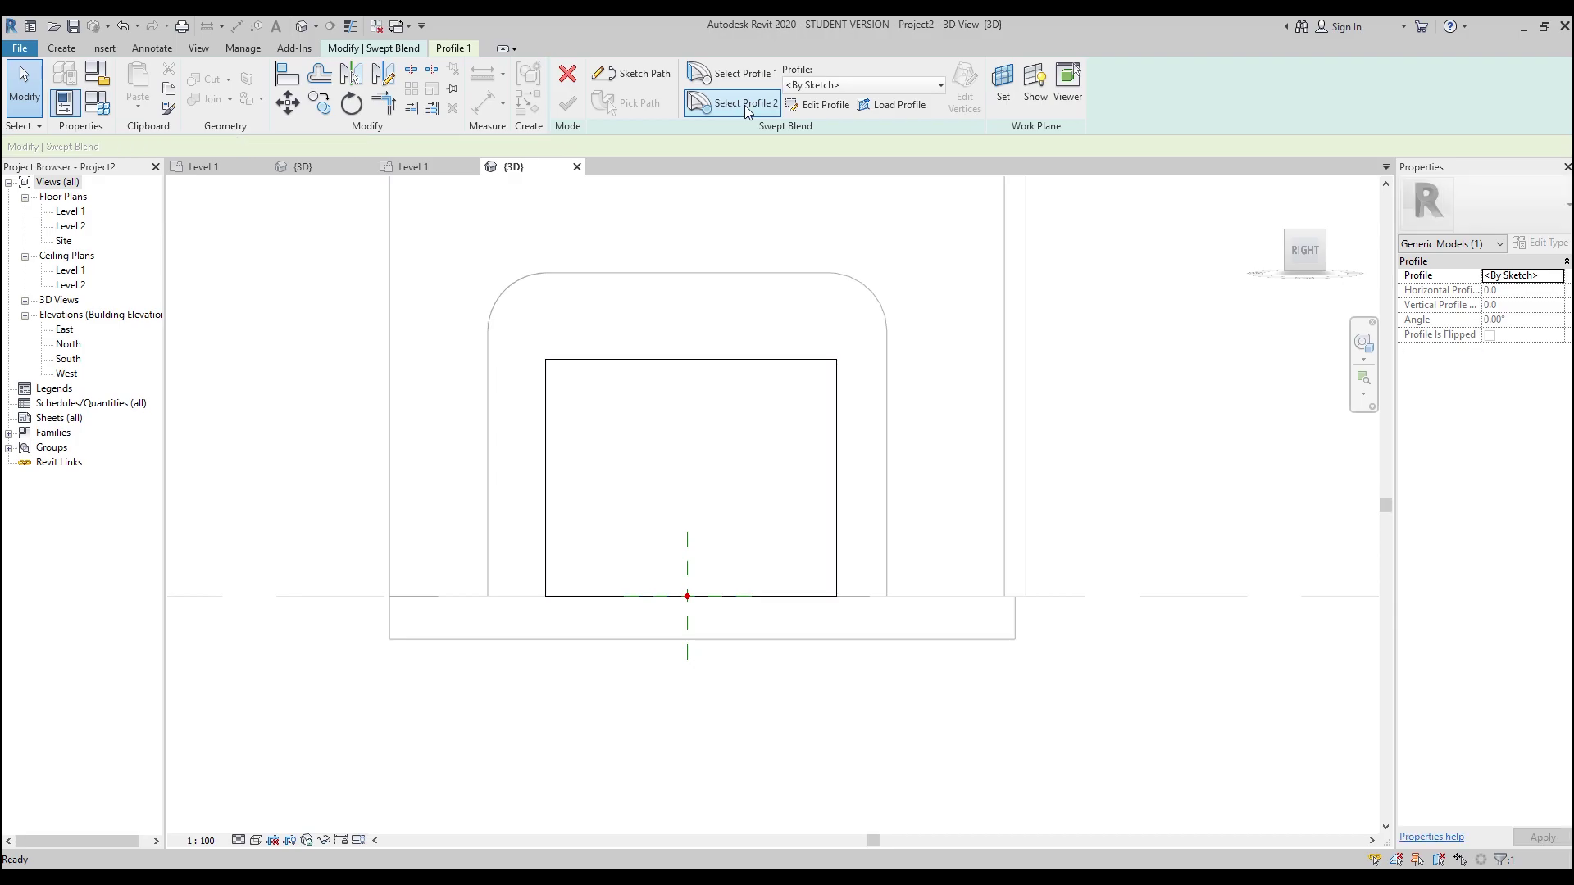
left_click(392, 48)
left_click(813, 106)
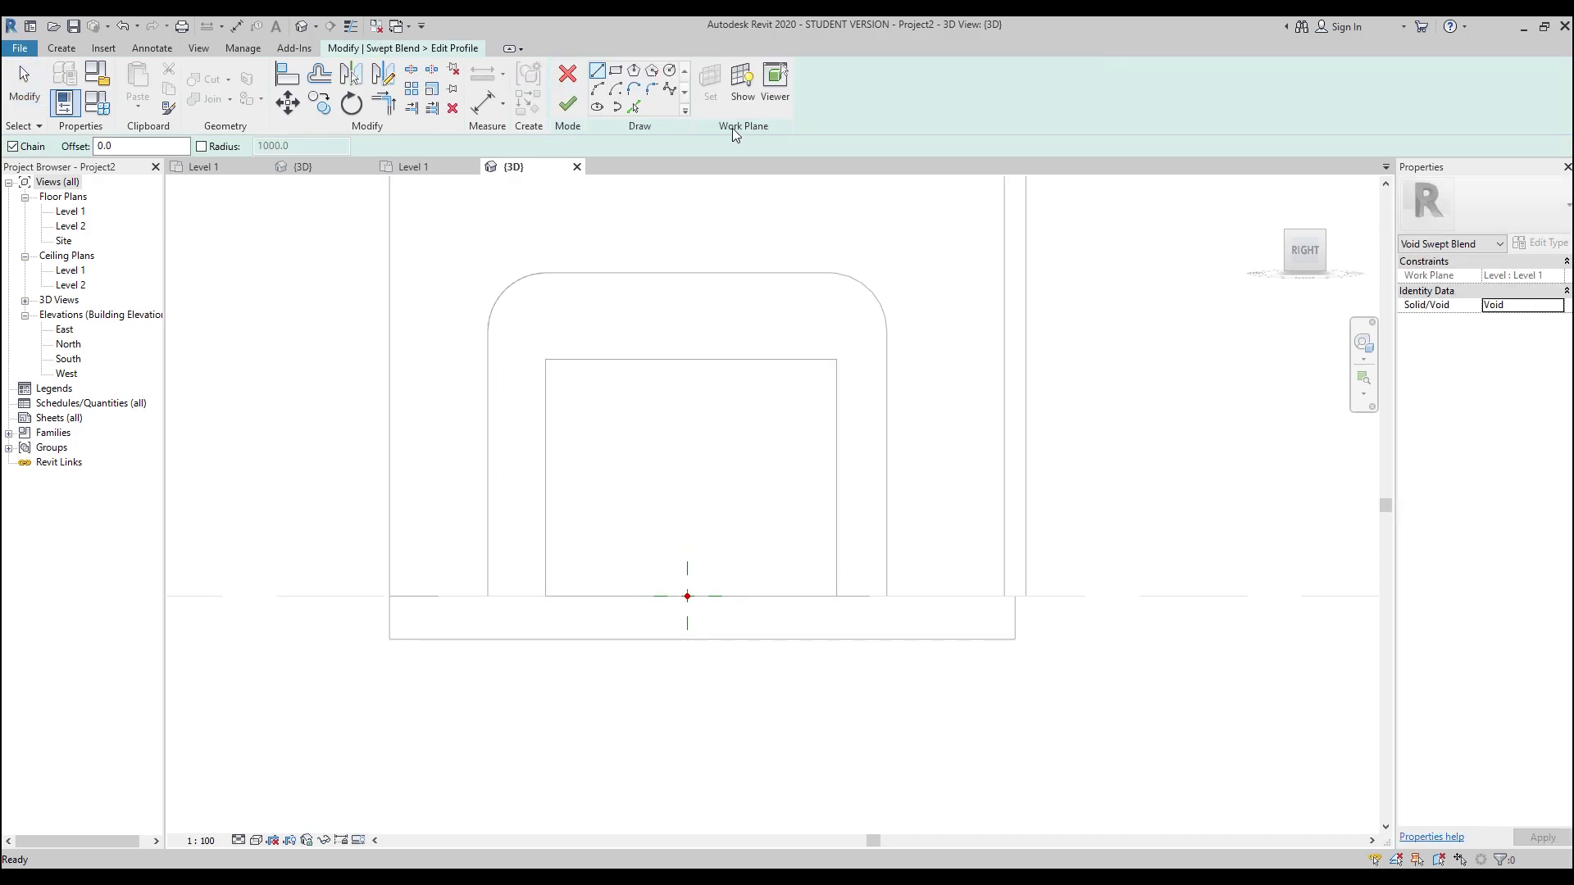
left_click(616, 90)
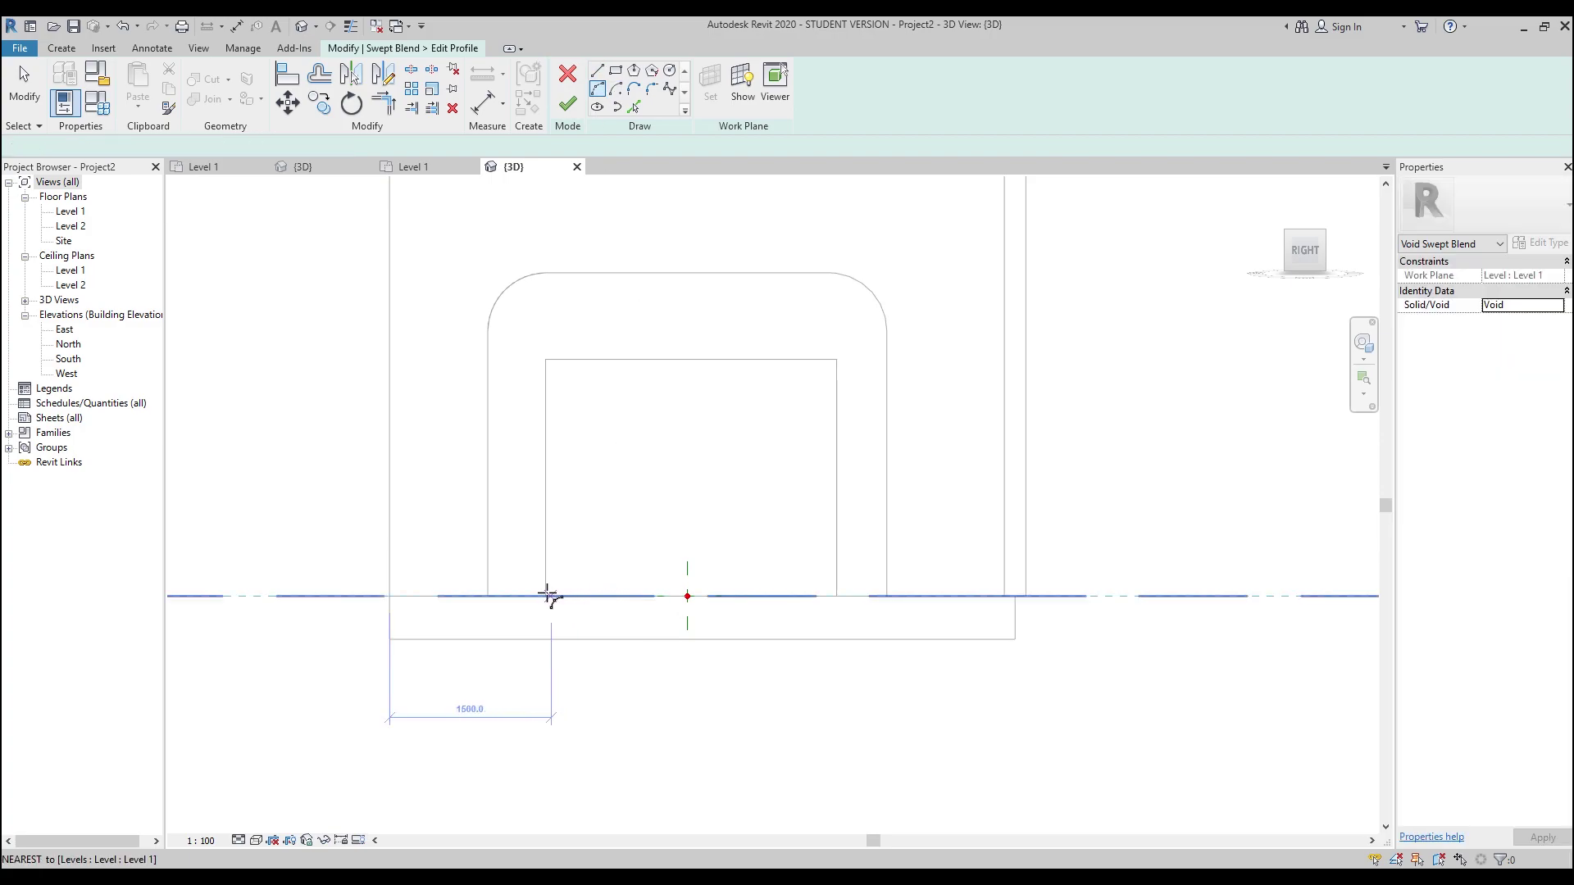
left_click(546, 596)
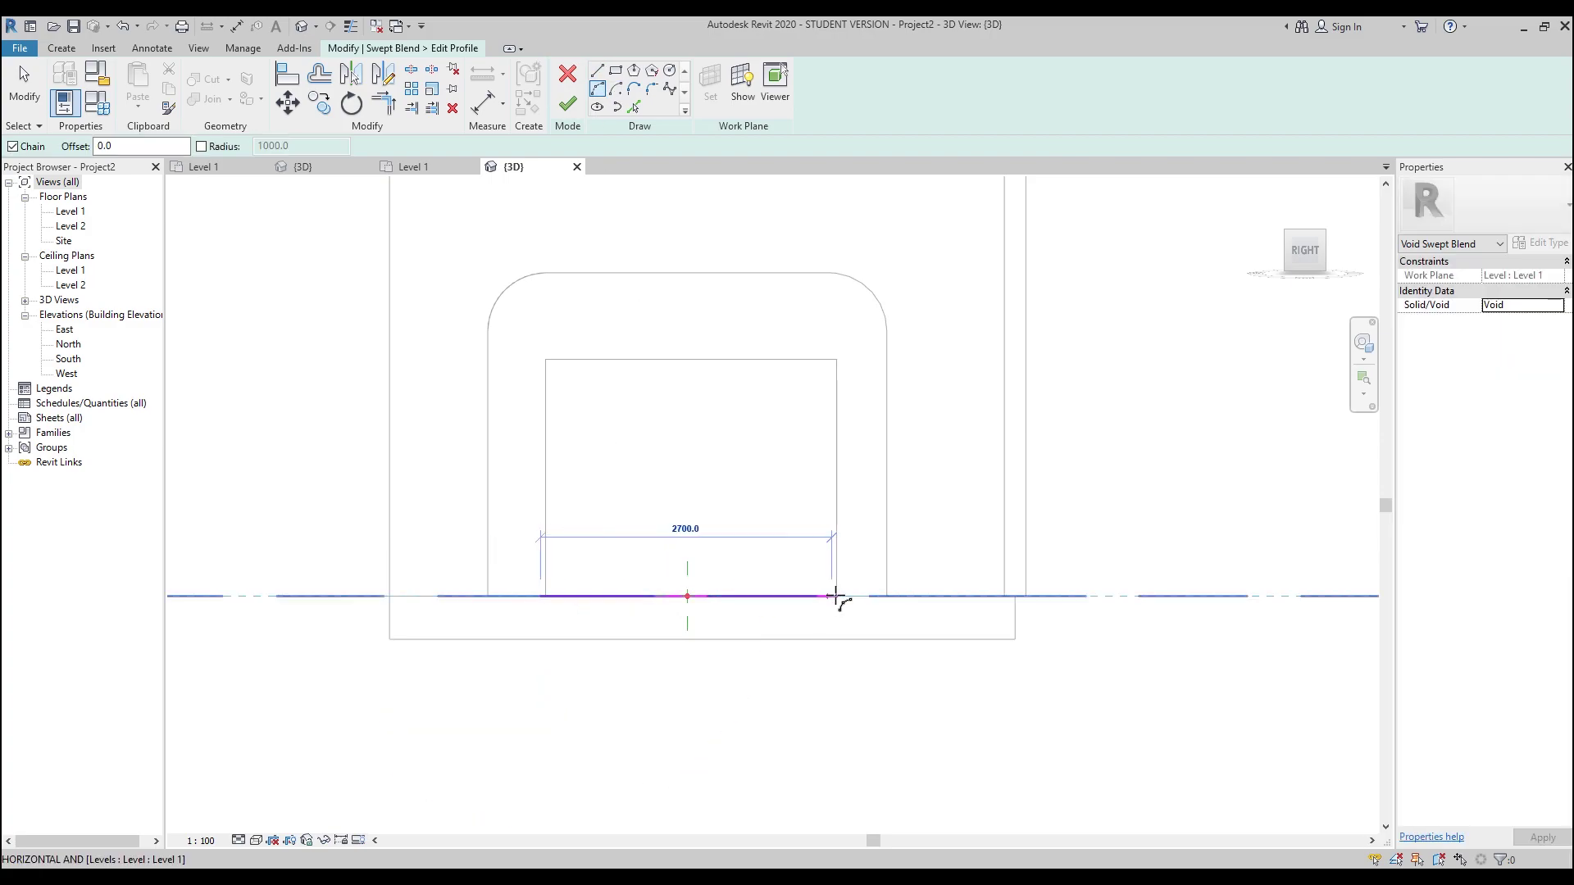
left_click(837, 596)
left_click(688, 426)
left_click(597, 71)
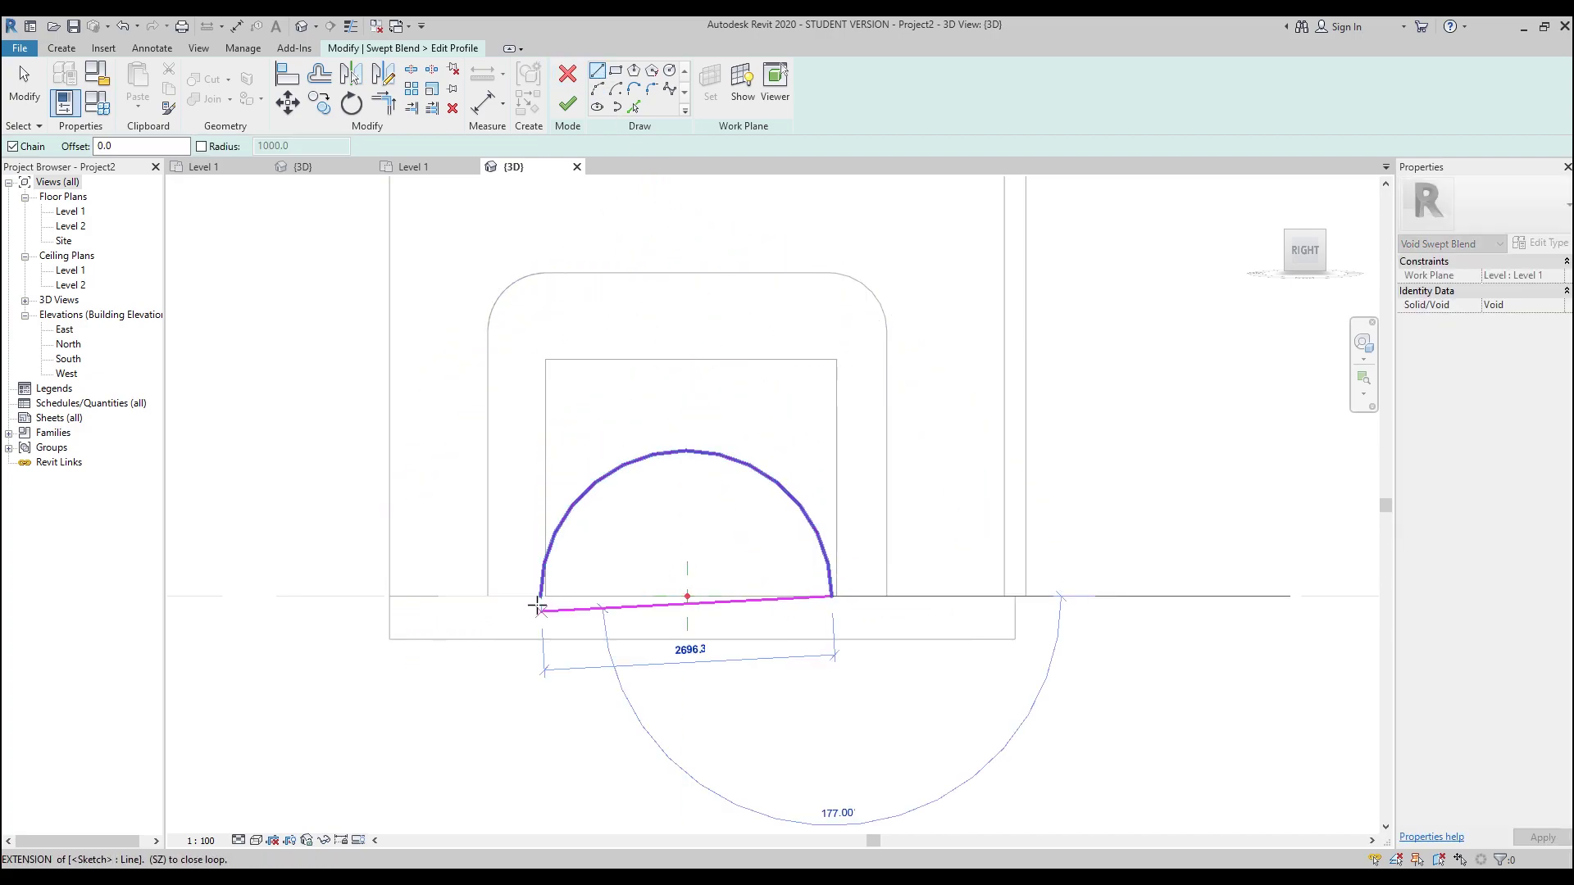
left_click(542, 596)
key("Escape")
key("Escape")
scroll(541, 603, "up", 7)
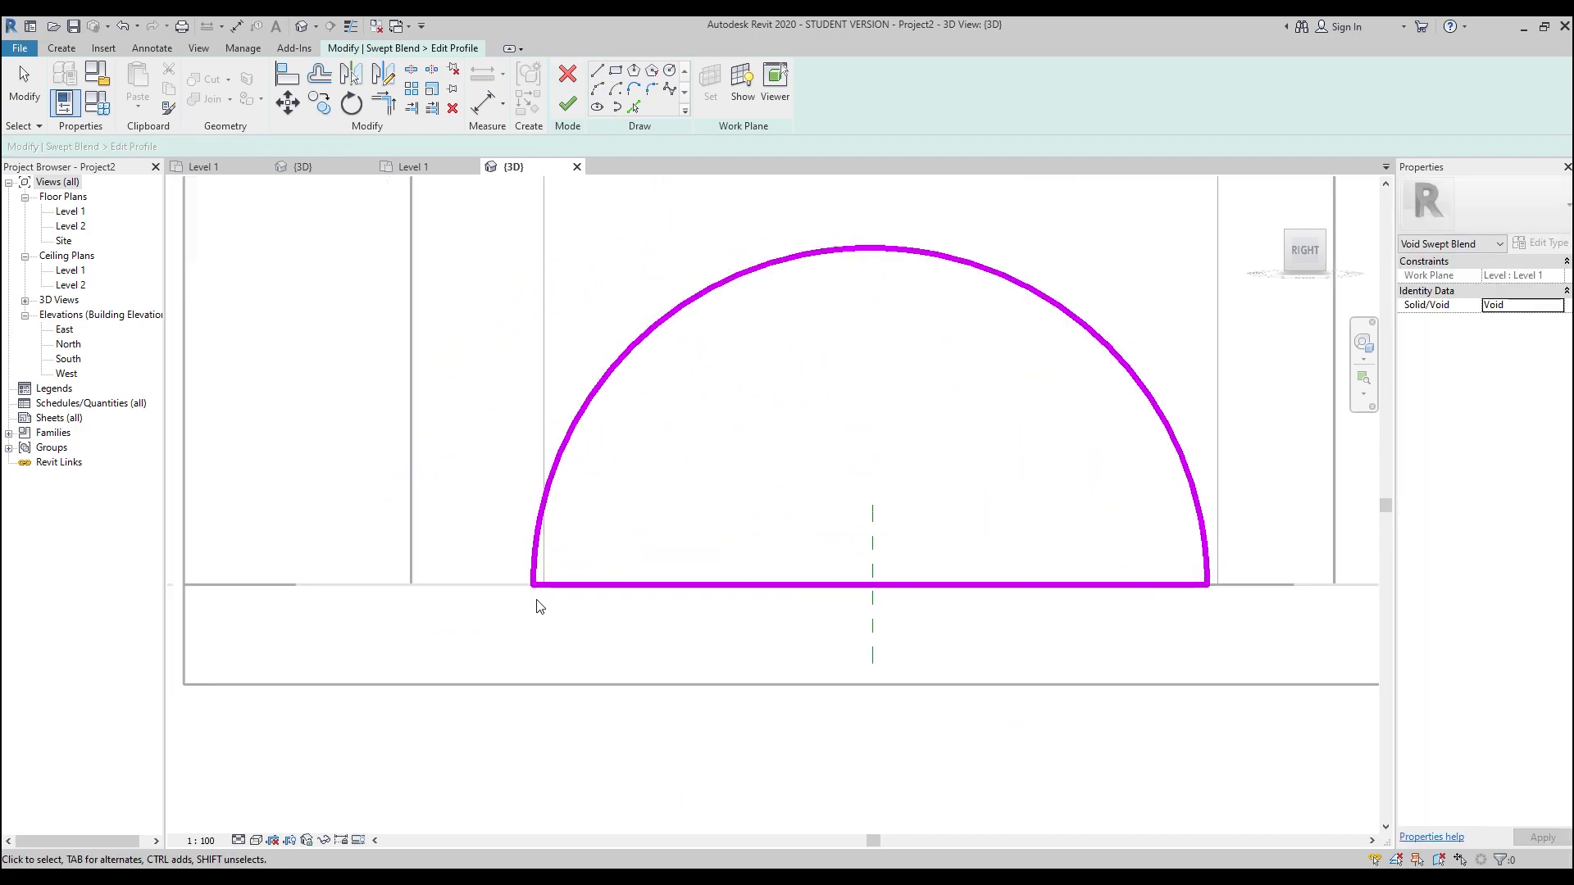
scroll(537, 596, "down", 6)
left_click(615, 584)
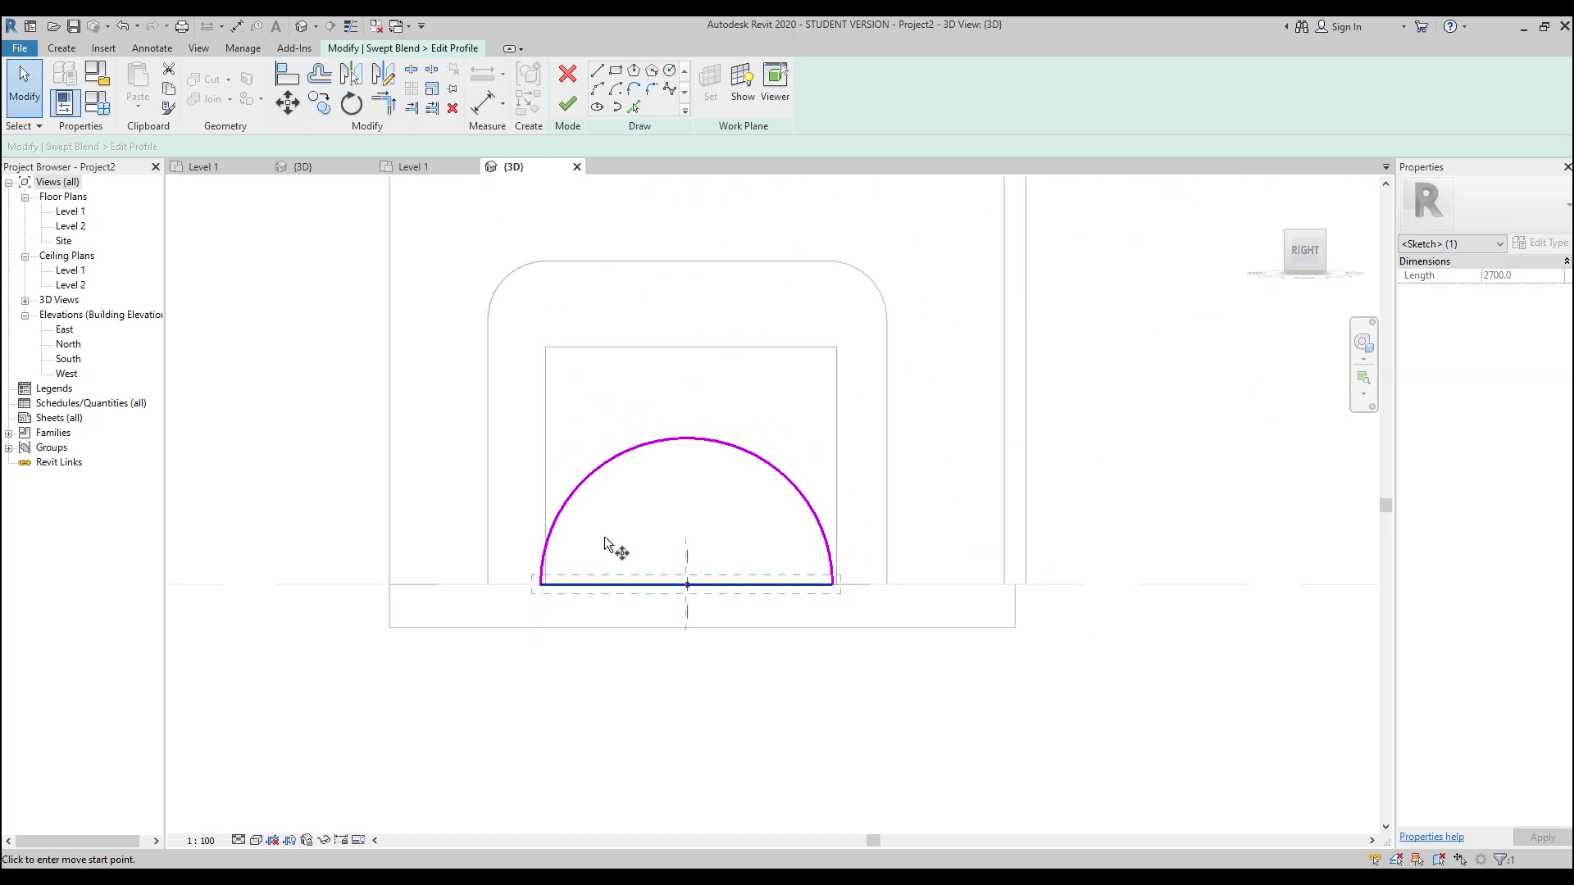
key("Escape")
key("Tab")
left_click(687, 587)
key("m")
key("v")
scroll(688, 596, "up", 3)
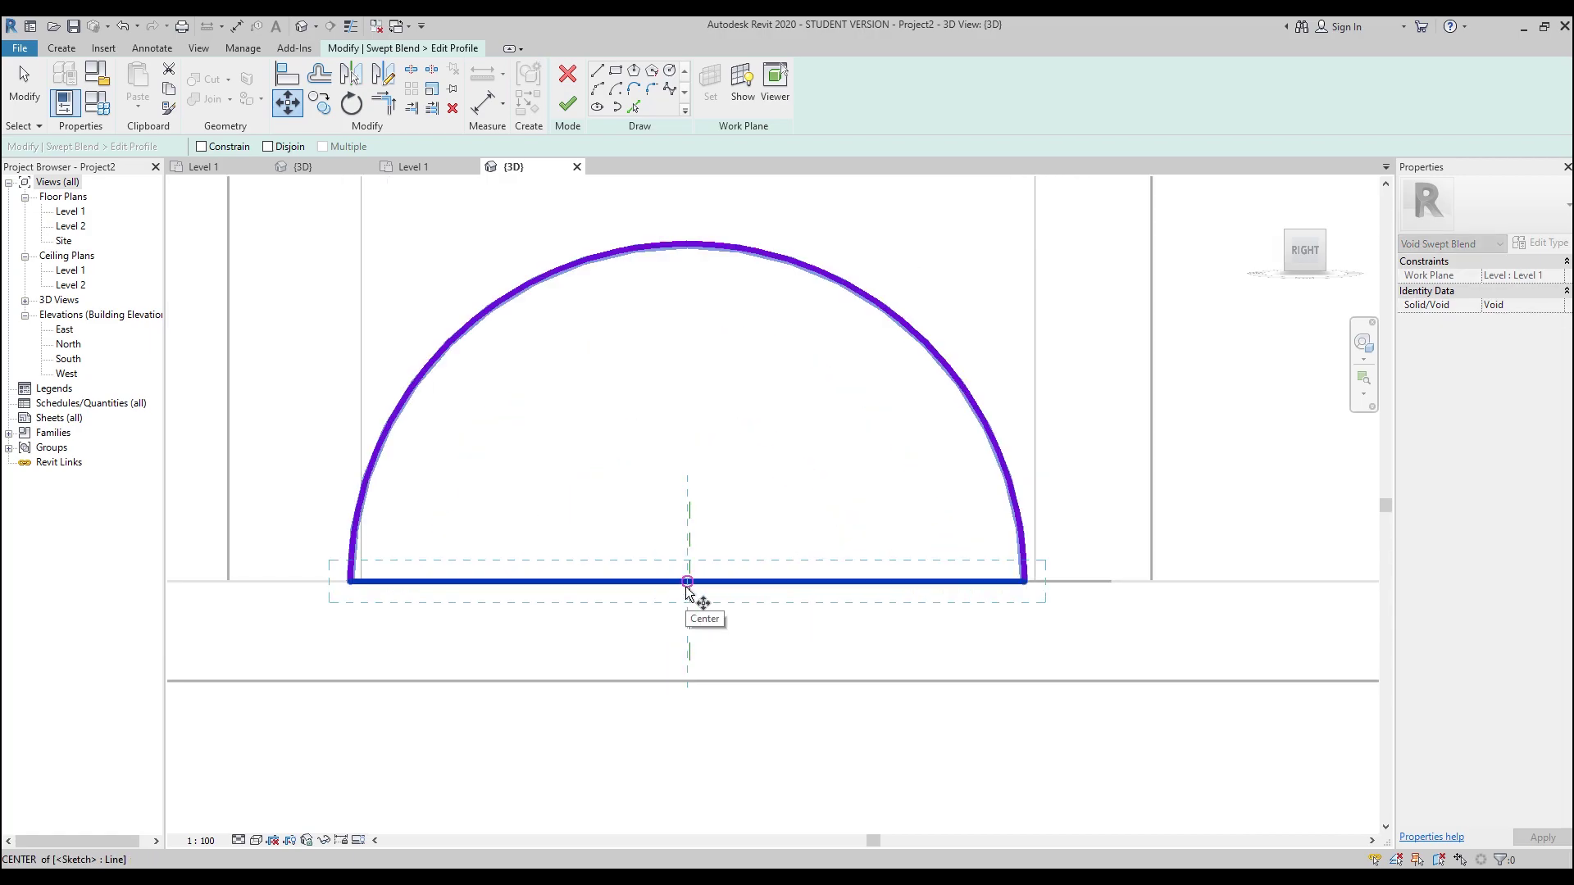
scroll(687, 592, "up", 2)
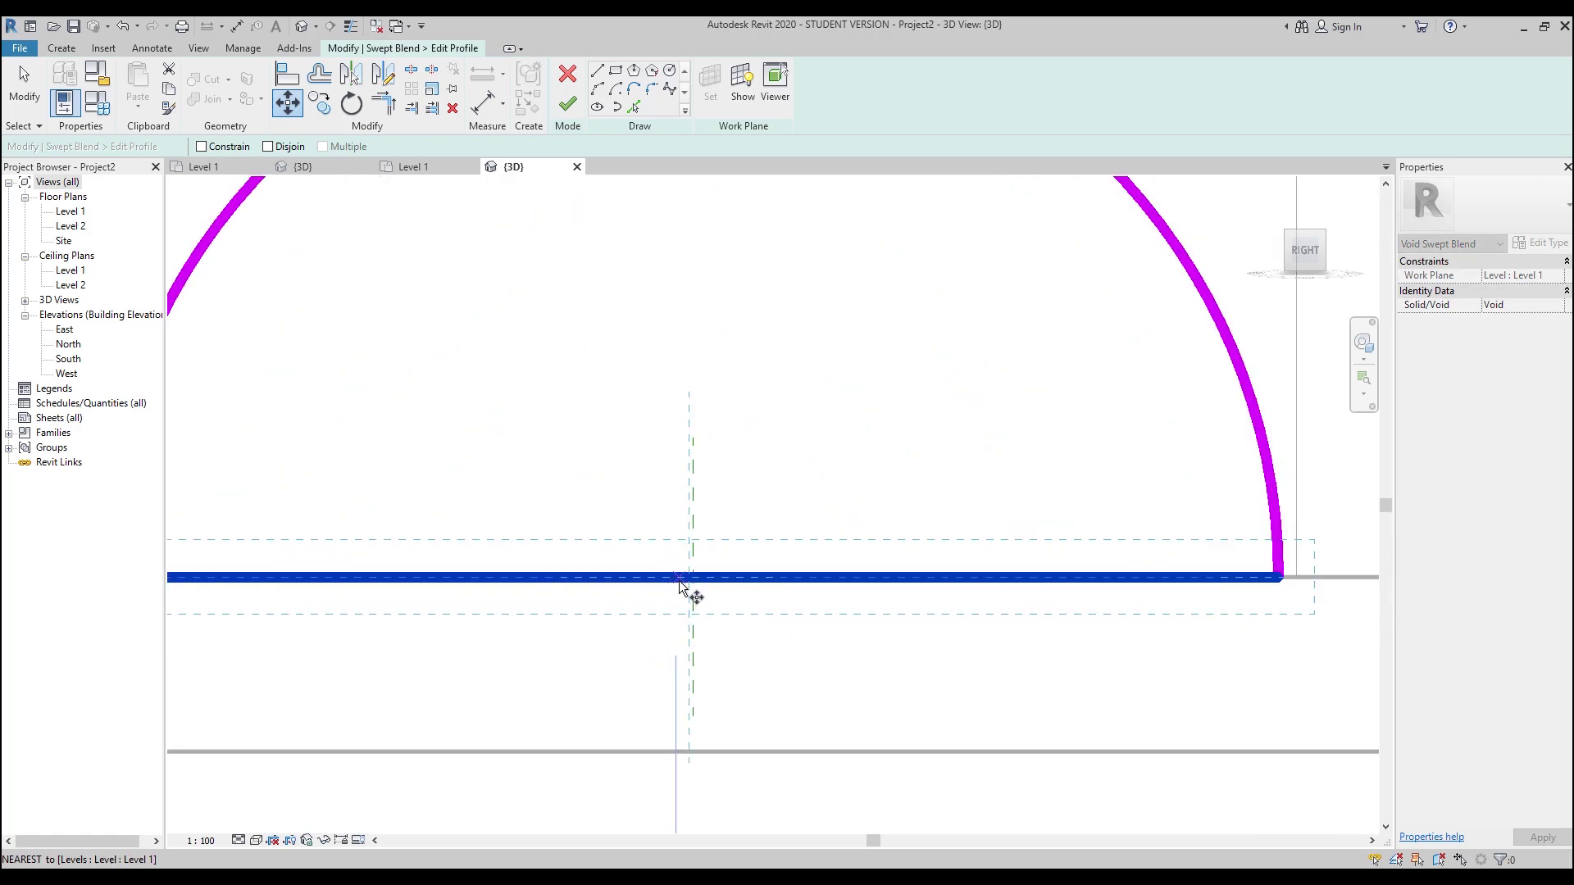
key("Escape")
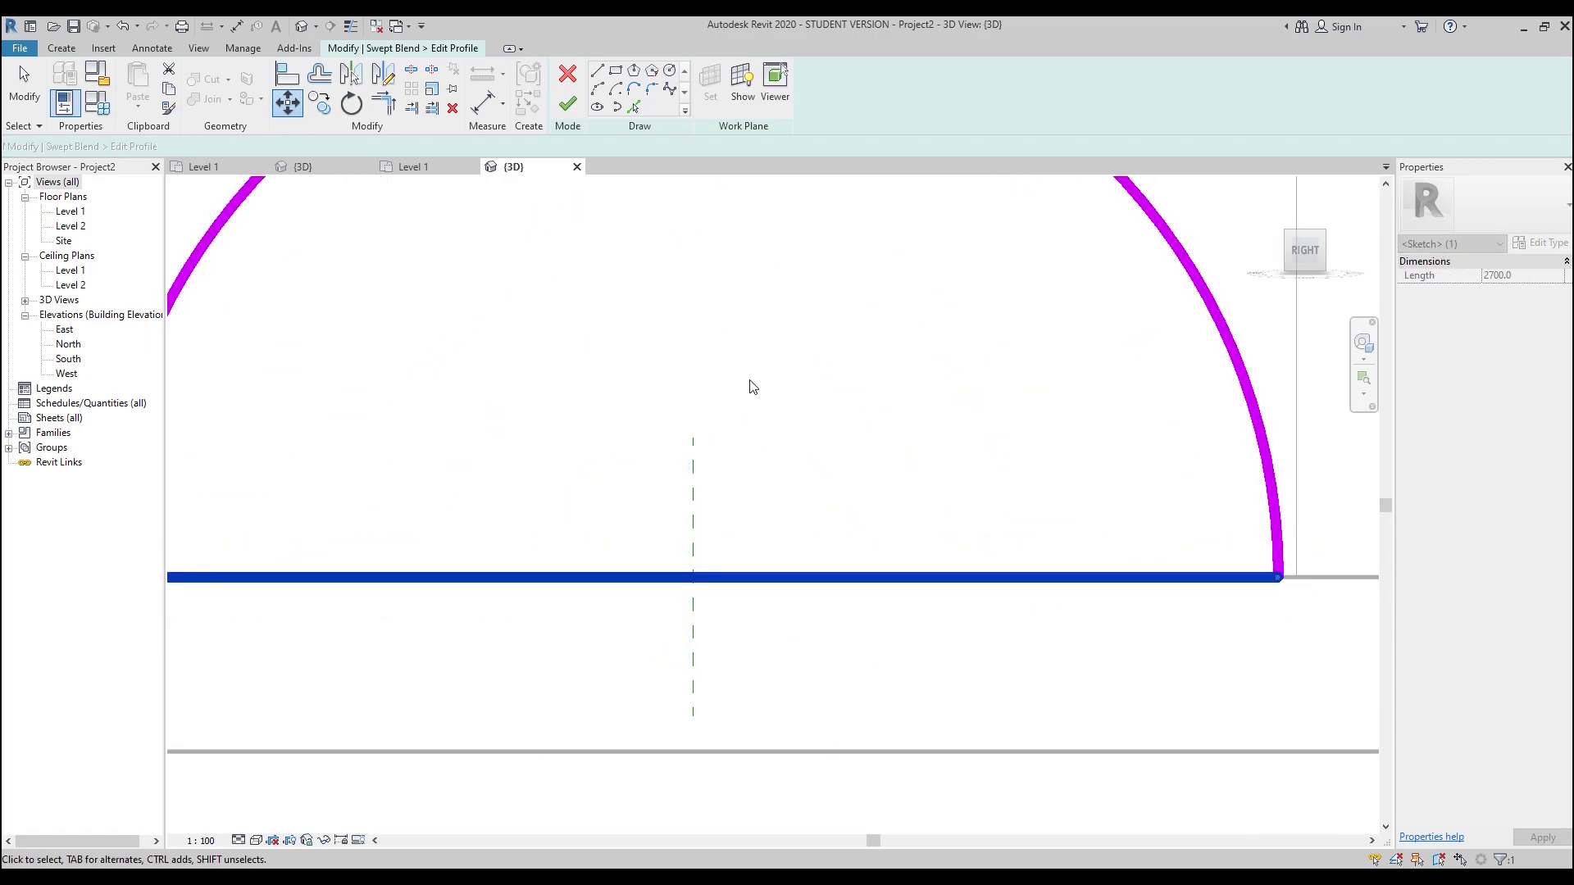
scroll(702, 478, "down", 4)
key("m")
key("v")
key("Escape")
key("Escape")
- Move the whole semicircular profile about 40 mm horizontally to line up with the rectangular profile's width, and finish Profile 2
left_click_drag(639, 249, 525, 556)
left_click(288, 102)
left_click(580, 394)
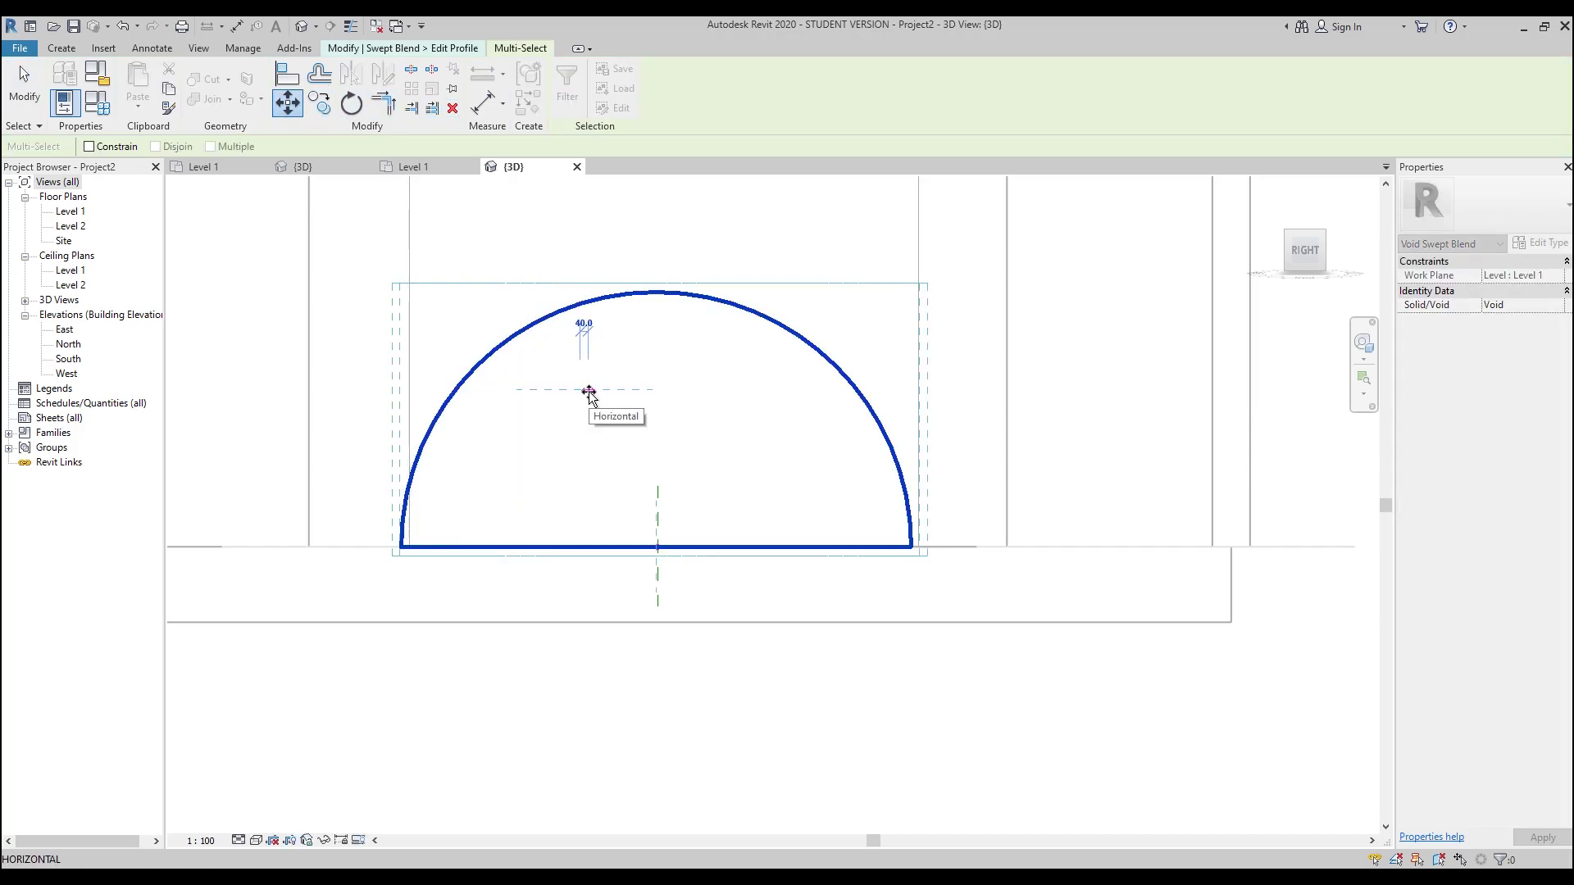
left_click(589, 394)
key("Escape")
left_click(568, 102)
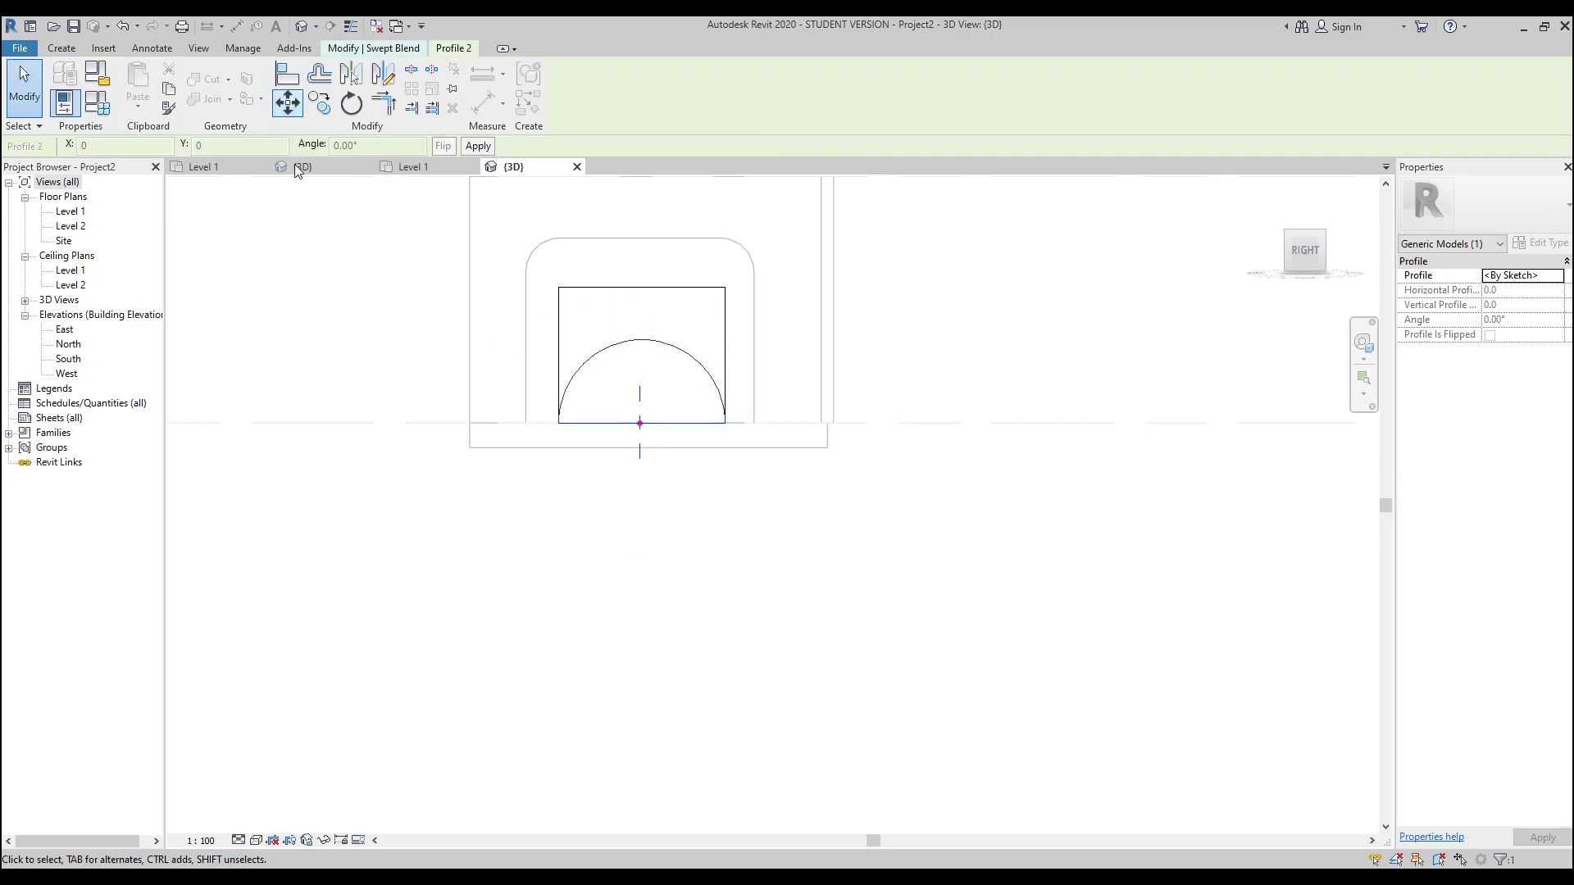
middle_click_drag(415, 328, 705, 483, "shift")
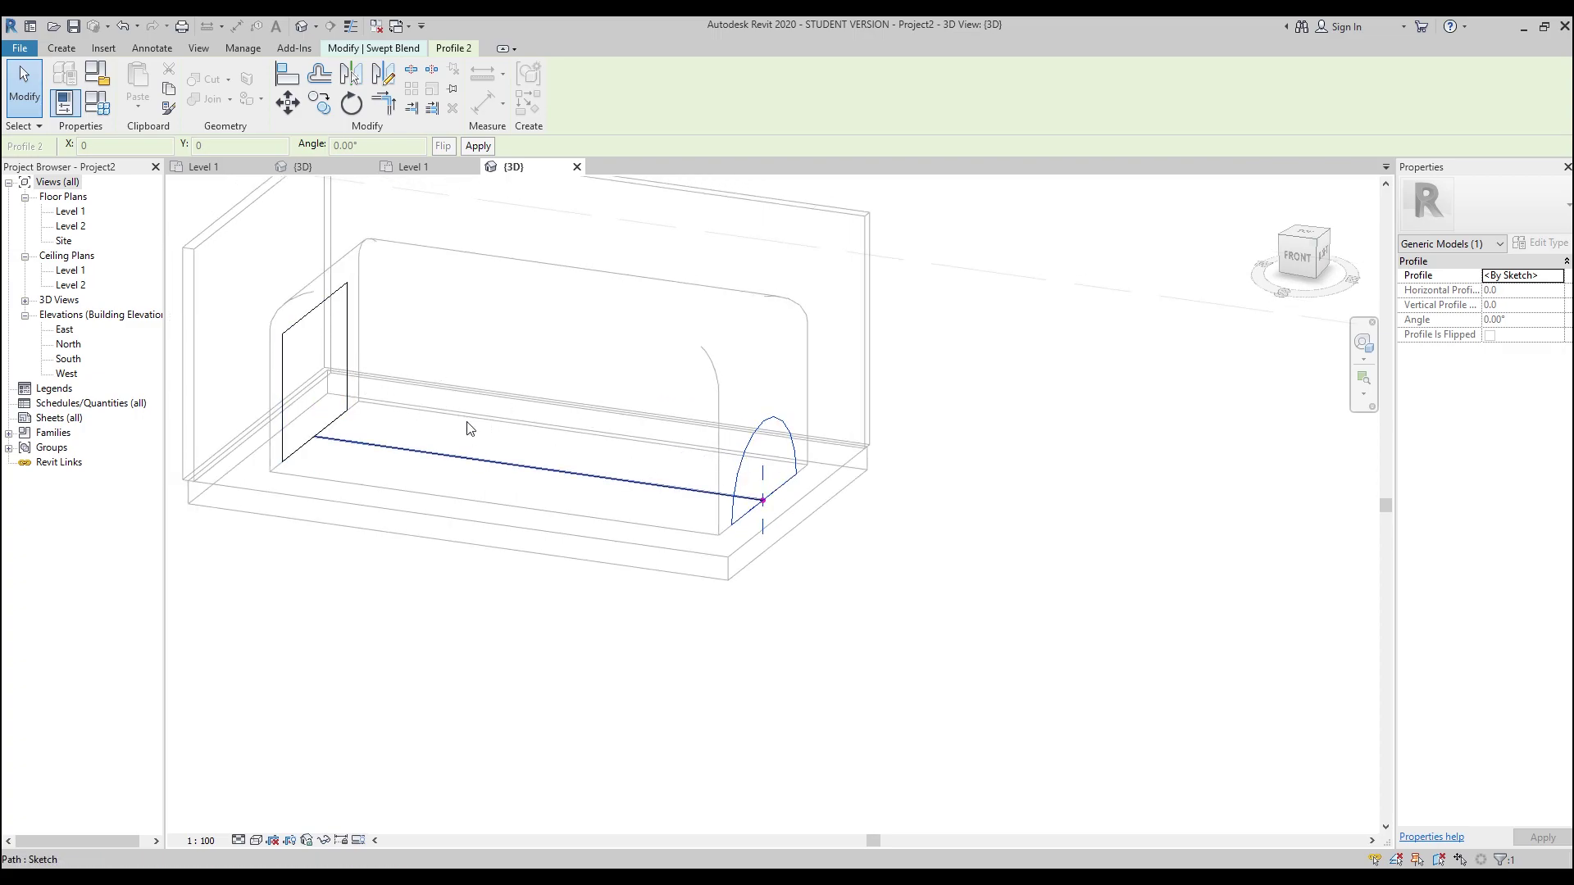
- Finish the void swept blend so it cuts the tunnel through the rounded box
left_click(336, 49)
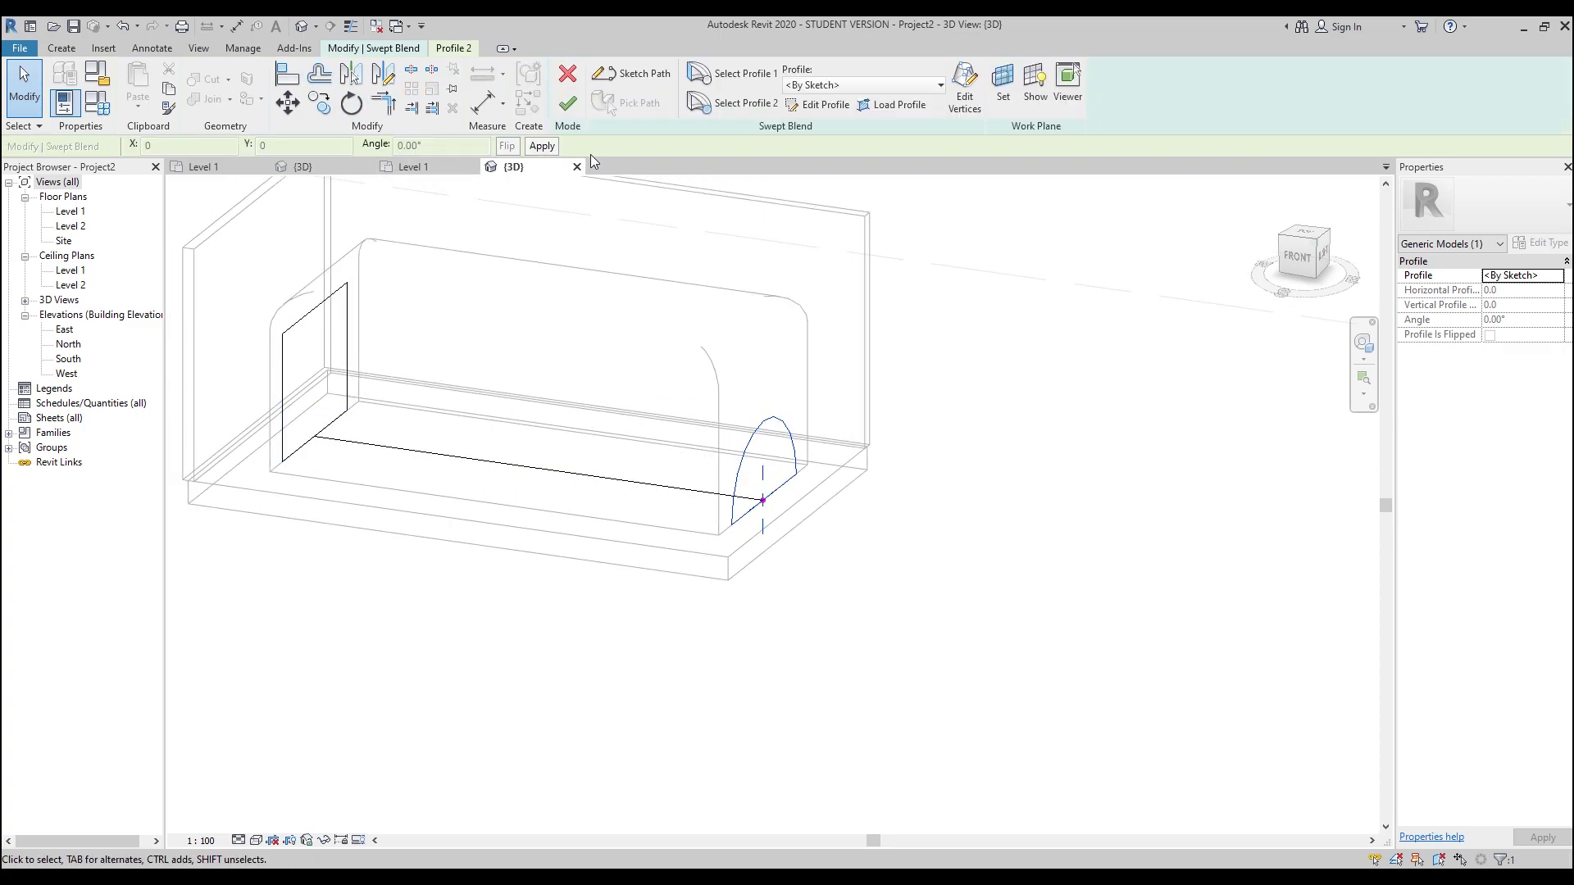
left_click(565, 104)
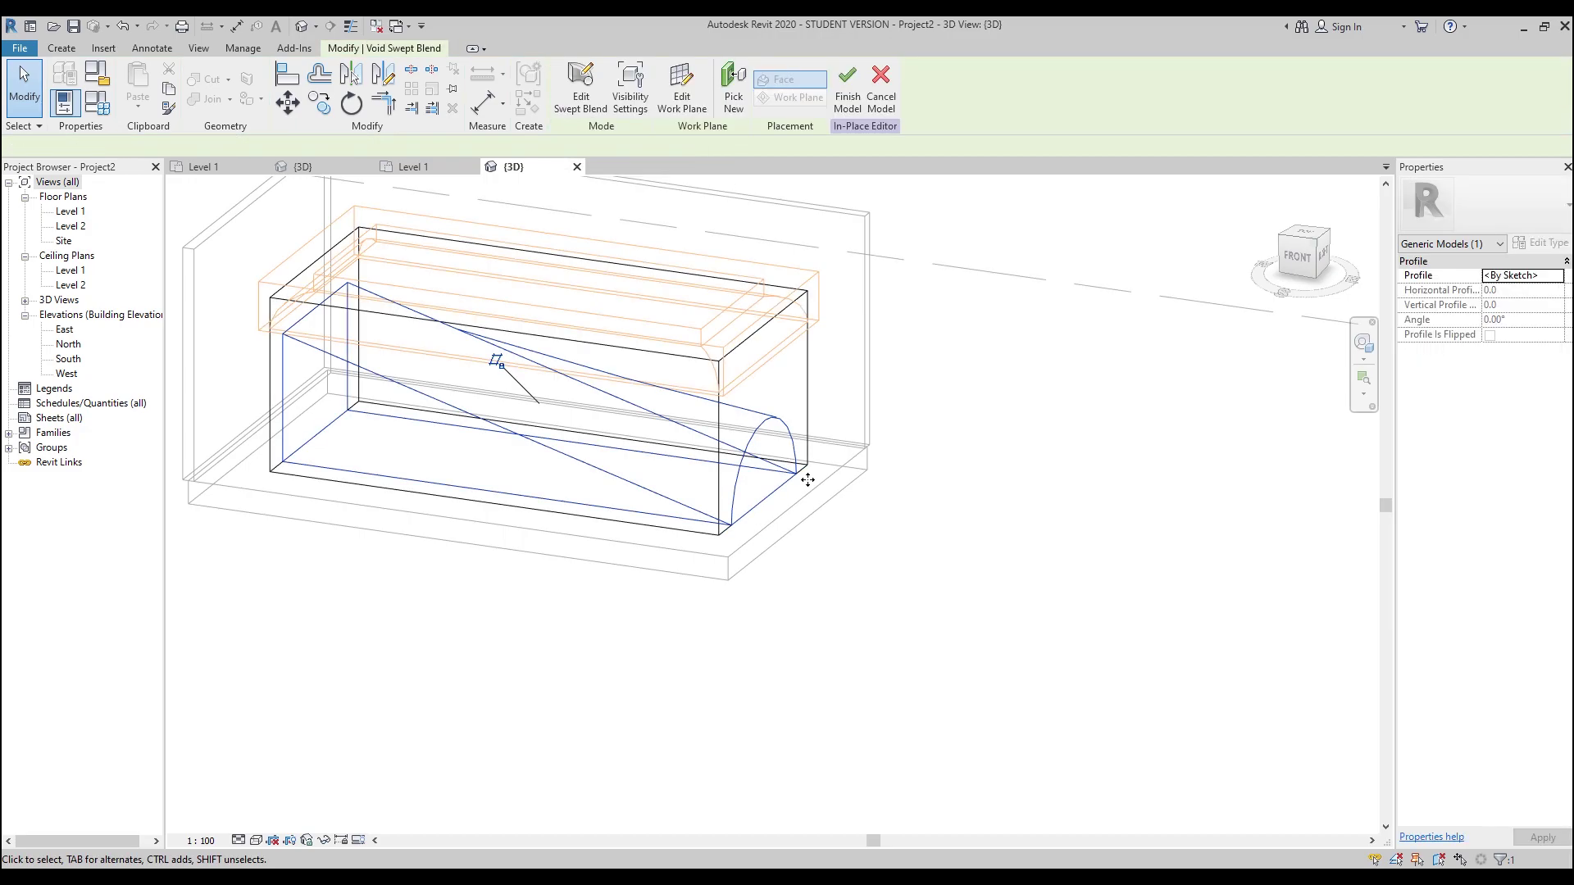
left_click(910, 572)
middle_click_drag(874, 422, 900, 563)
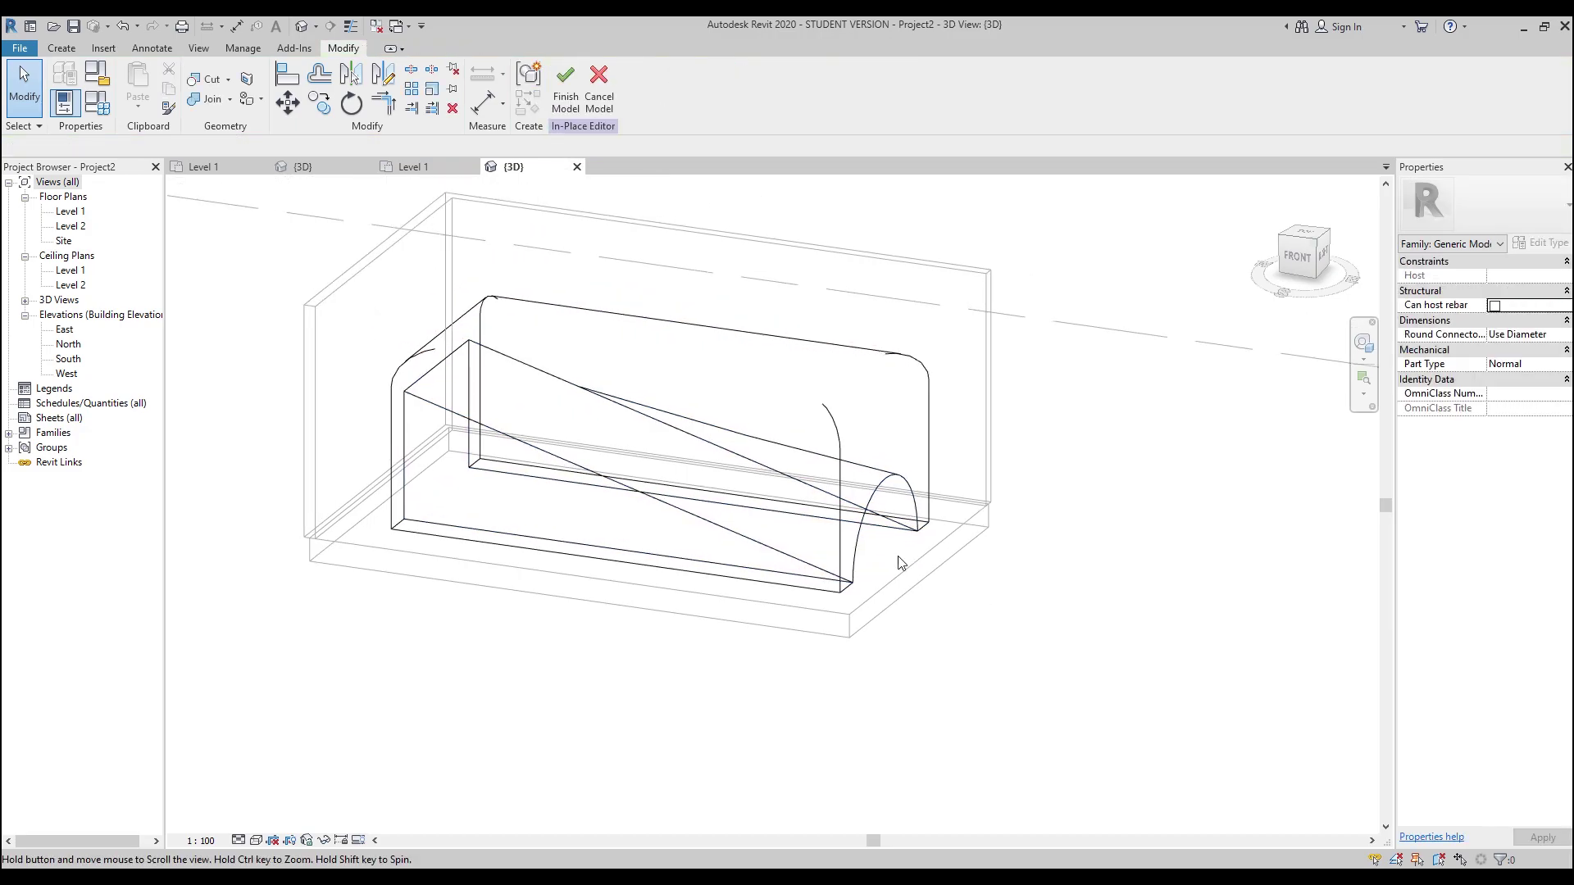
- Display the 3D view with shaded surfaces, inspect the hollowed box from its arched end, and finish the in-place model
left_click(264, 844)
left_click(285, 755)
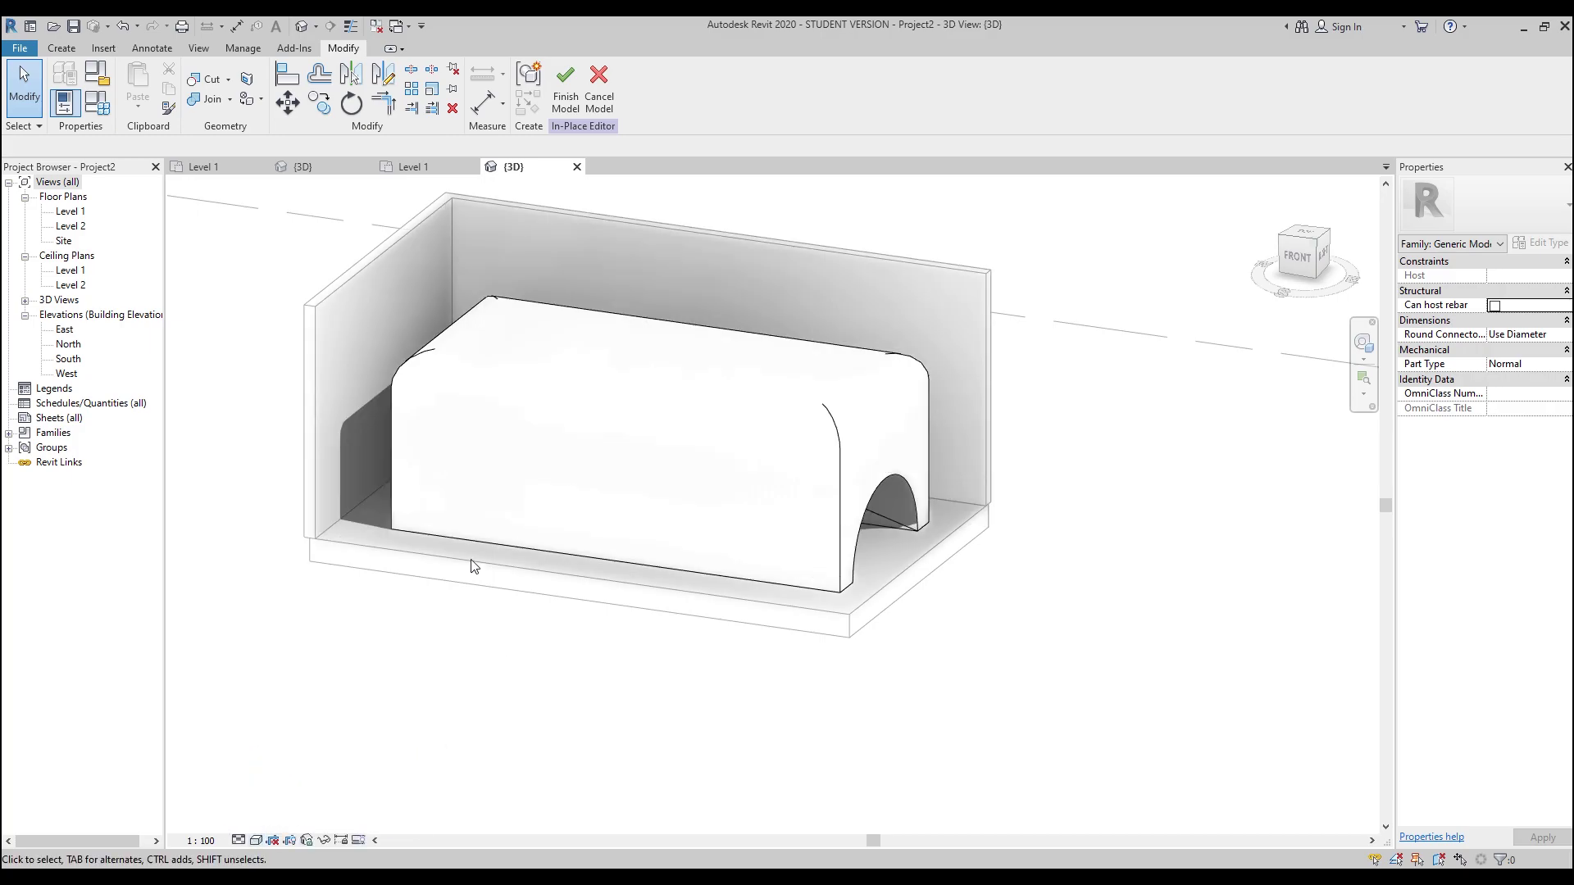
middle_click_drag(788, 539, 706, 556, "shift")
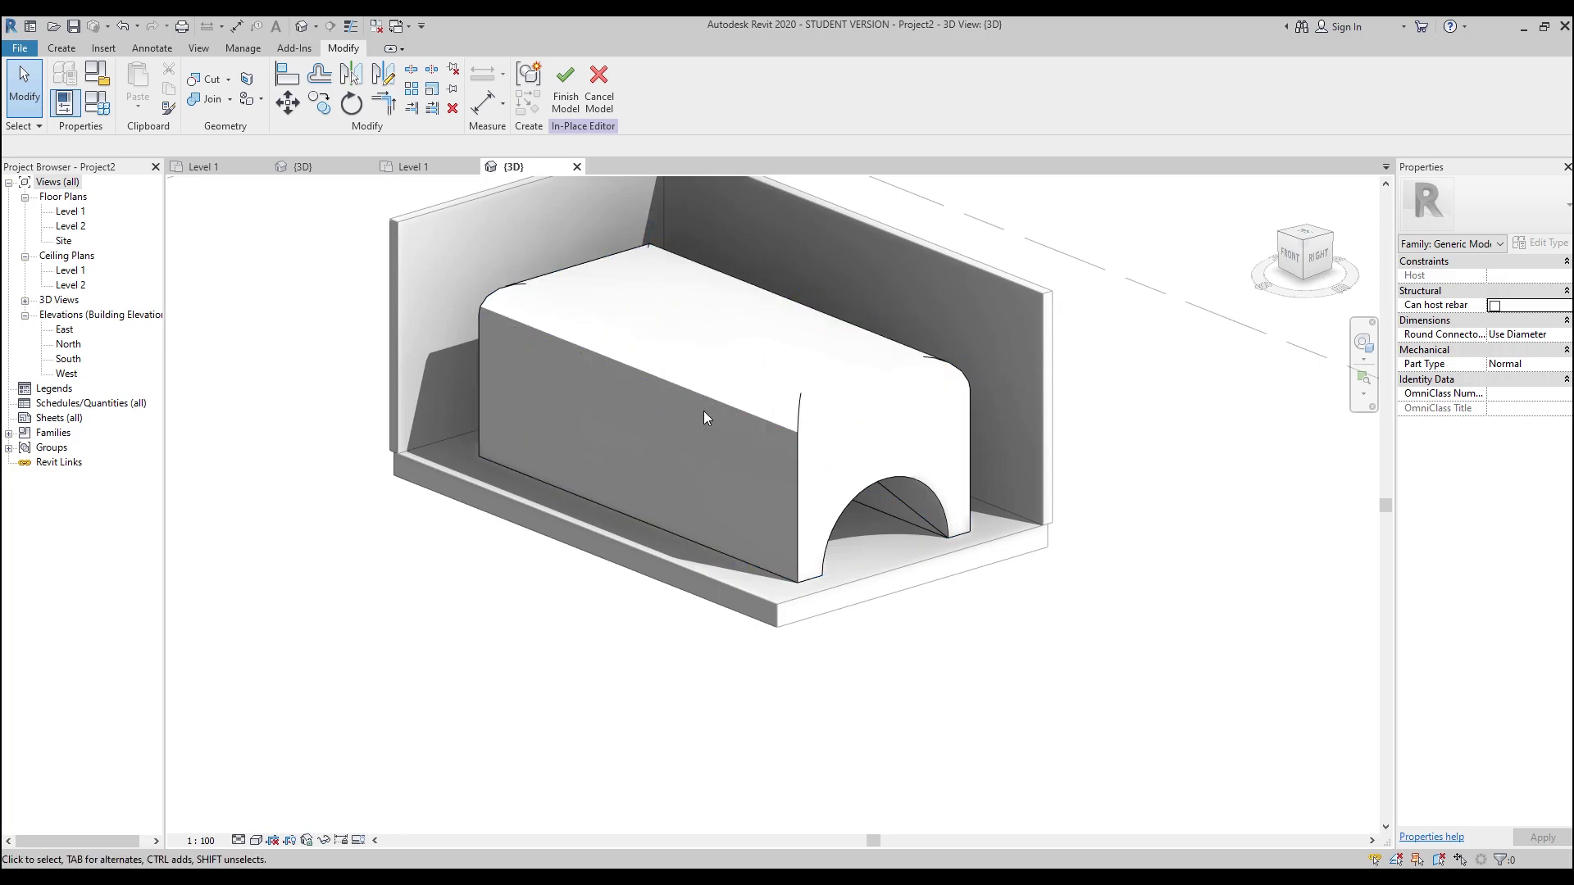
middle_click_drag(878, 435, 720, 471, "shift")
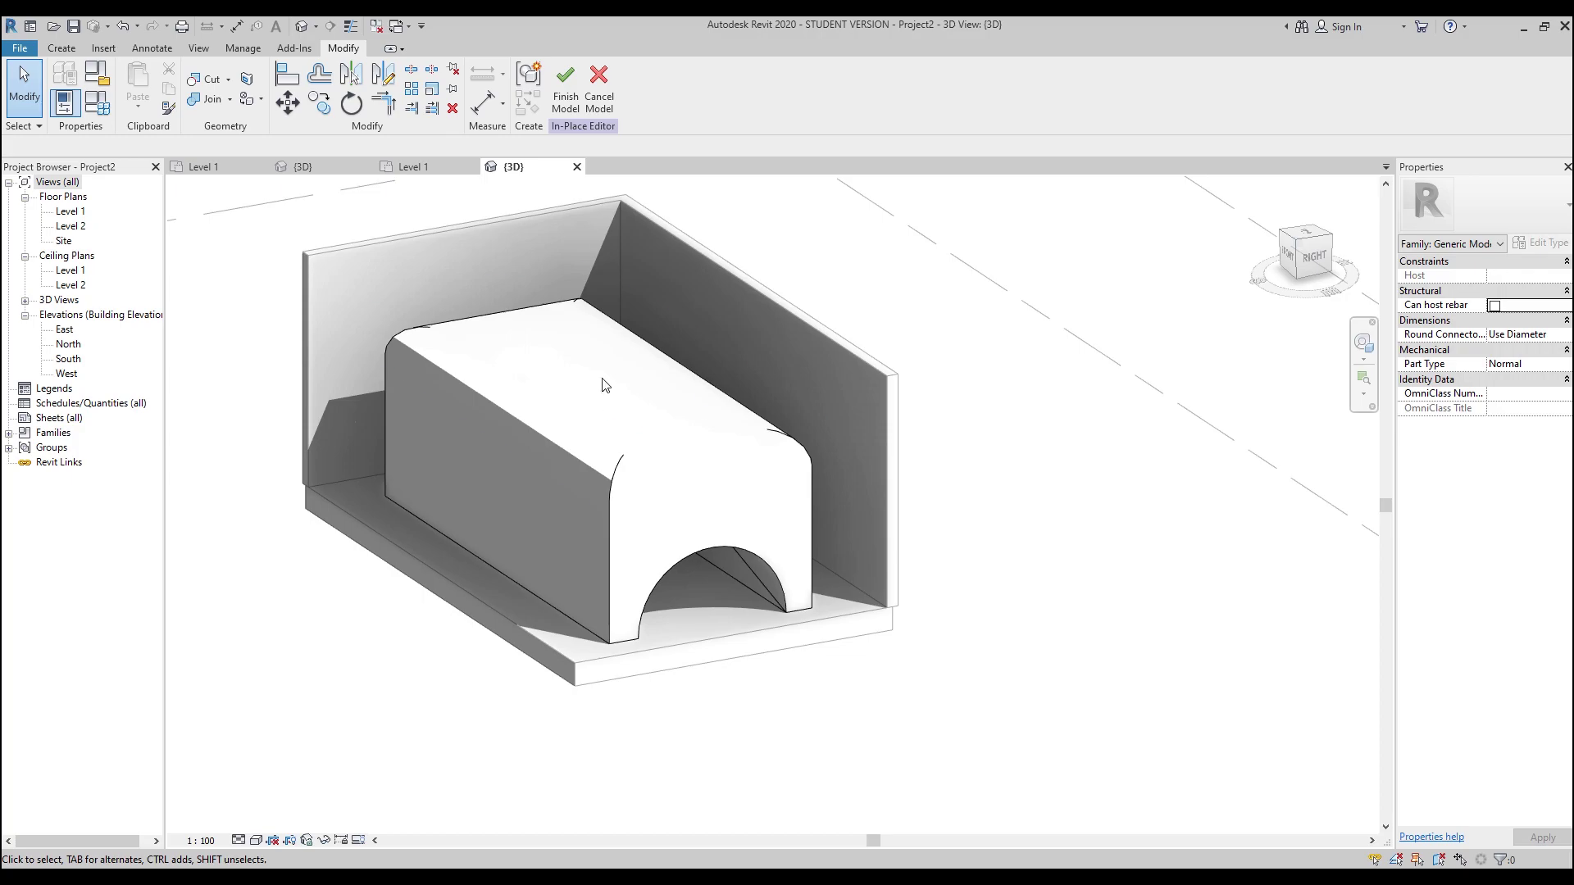
left_click(571, 104)
- Delete the two walls standing along the long side and the short end of the floor
scroll(775, 346, "down", 3)
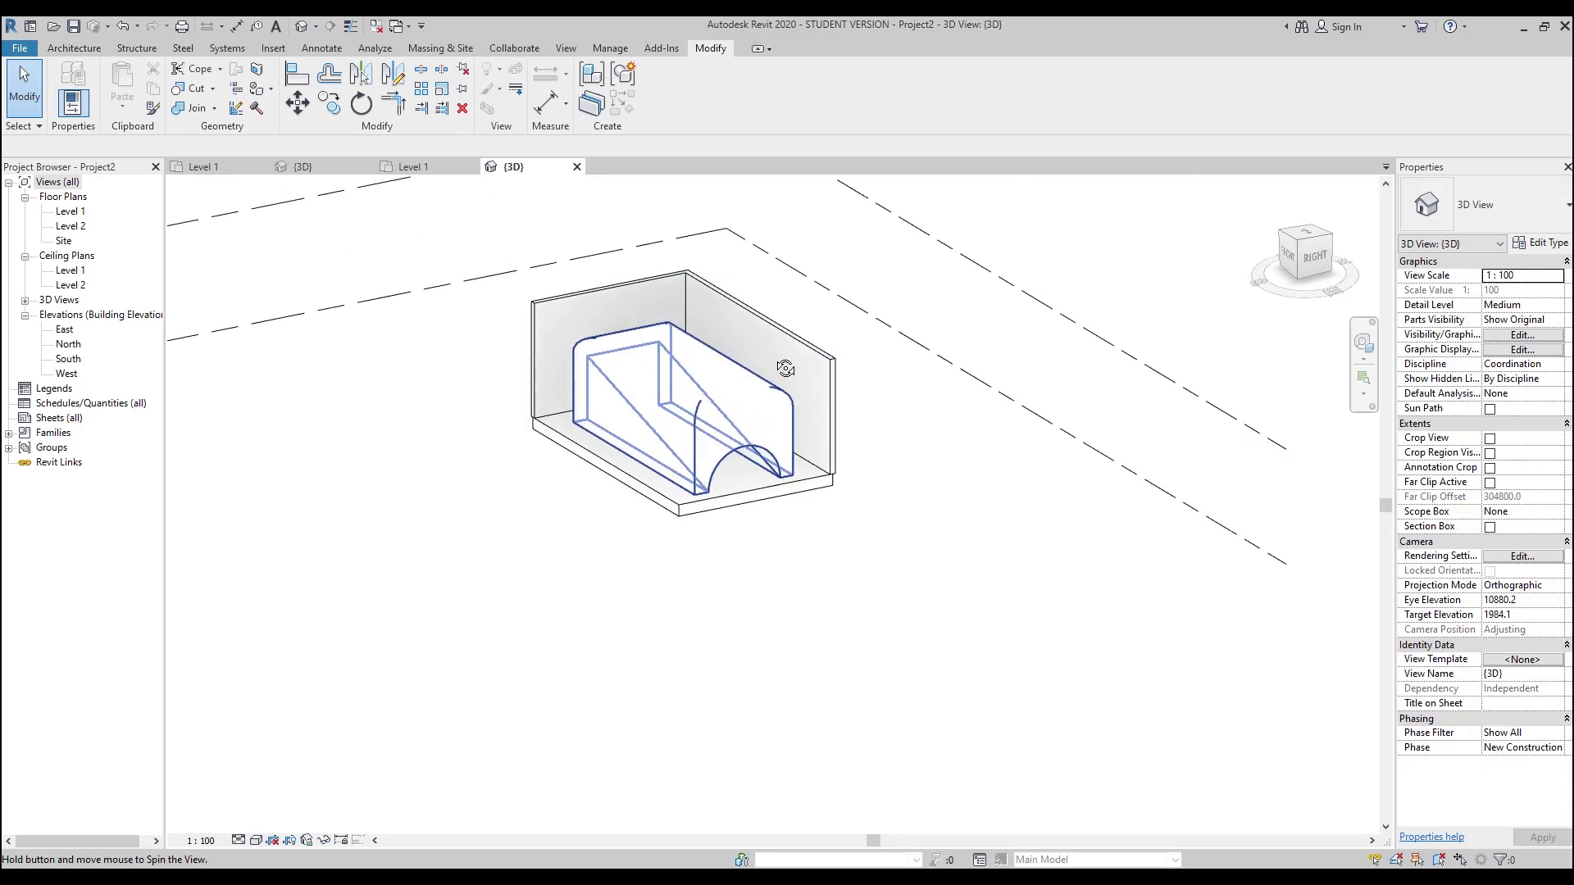
middle_click_drag(775, 346, 656, 333, "shift")
left_click(660, 310)
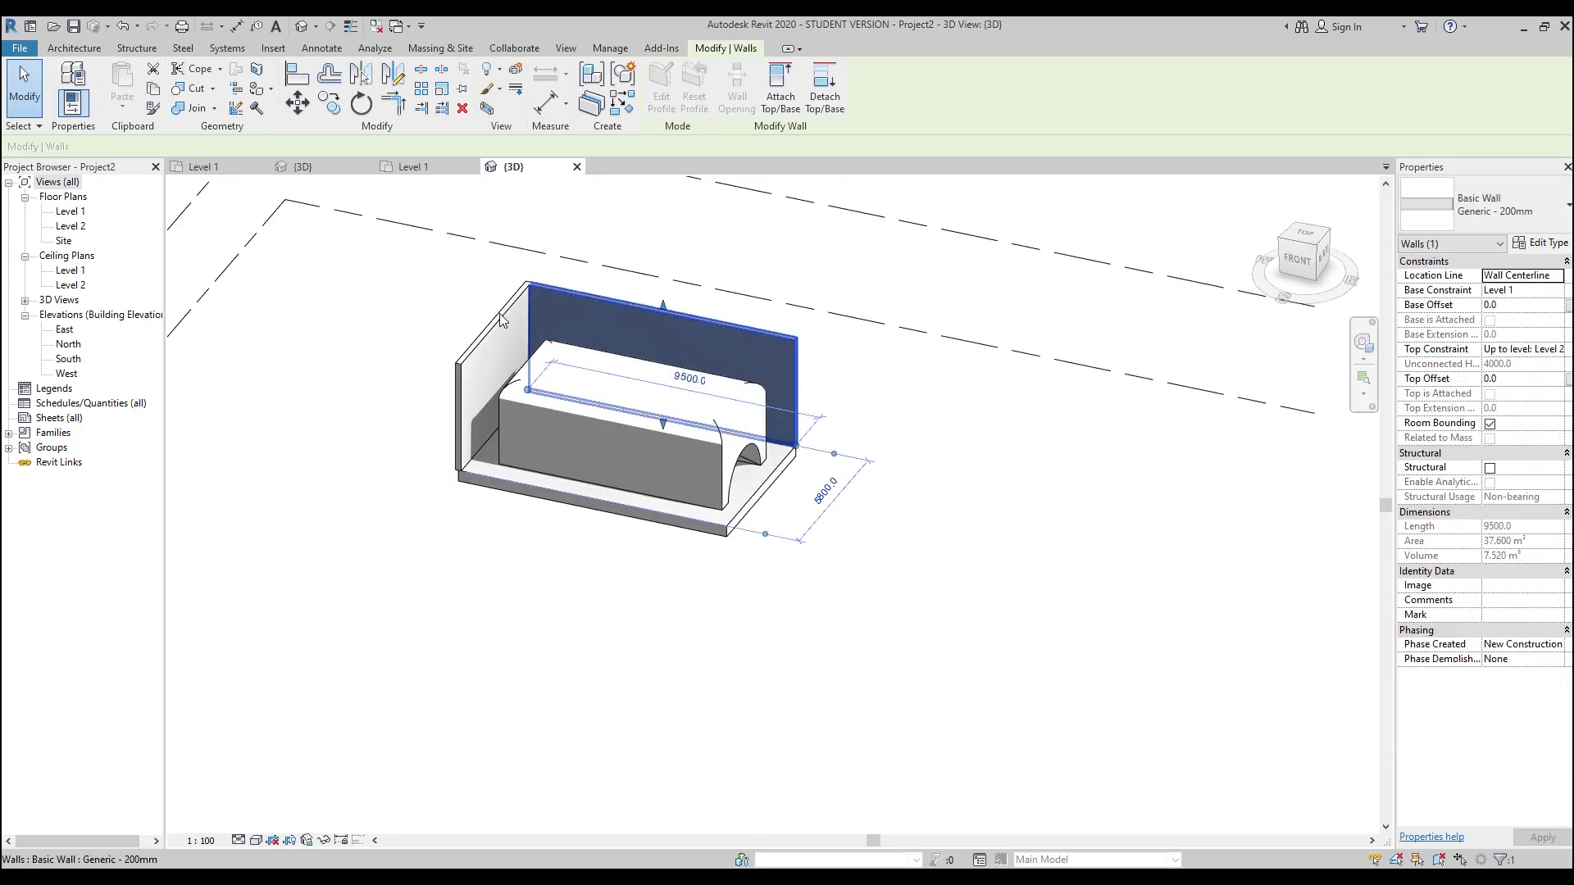
key("Delete")
- Extend the floor's boundary beyond the box's arched end to a total length of 26000 mm and finish the boundary edit
left_click(500, 453)
double_click(559, 484)
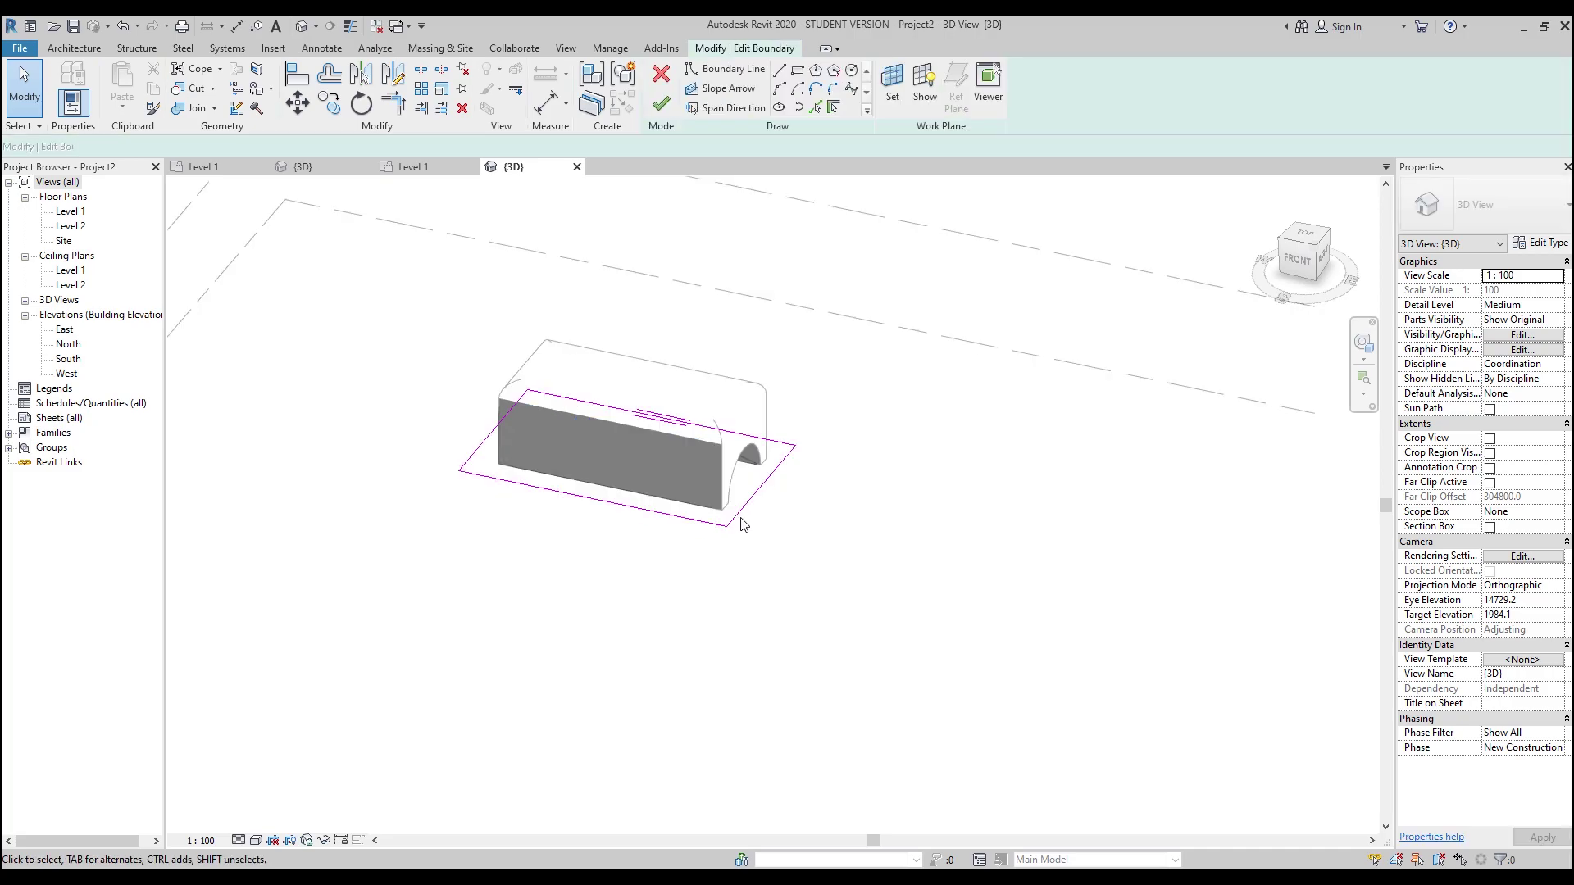
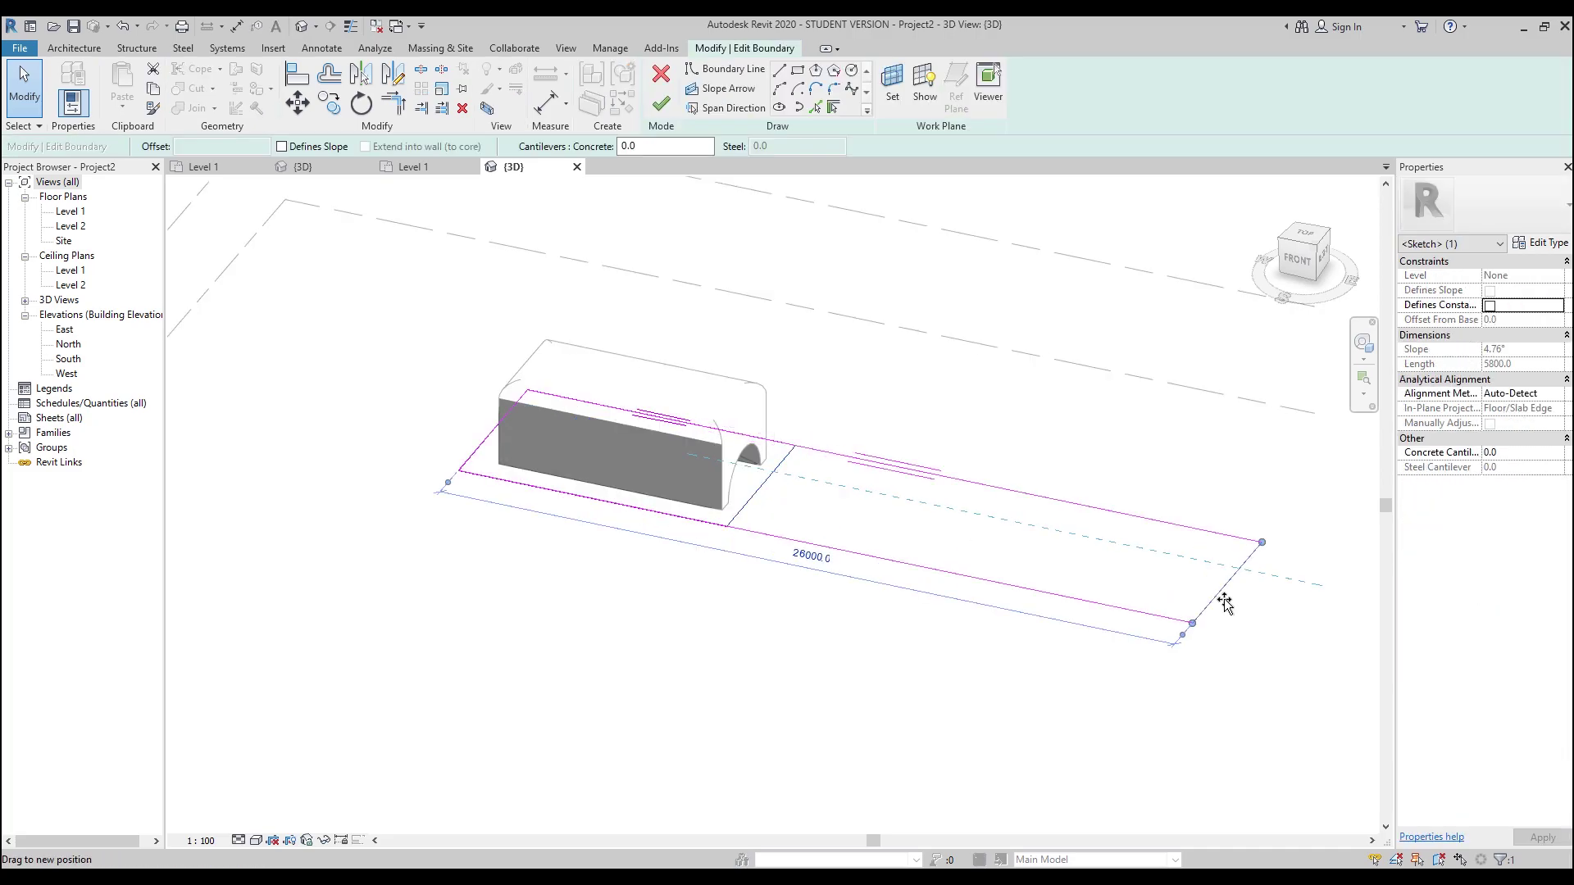
left_click(661, 103)
key("Escape")
middle_click_drag(828, 447, 523, 405, "shift")
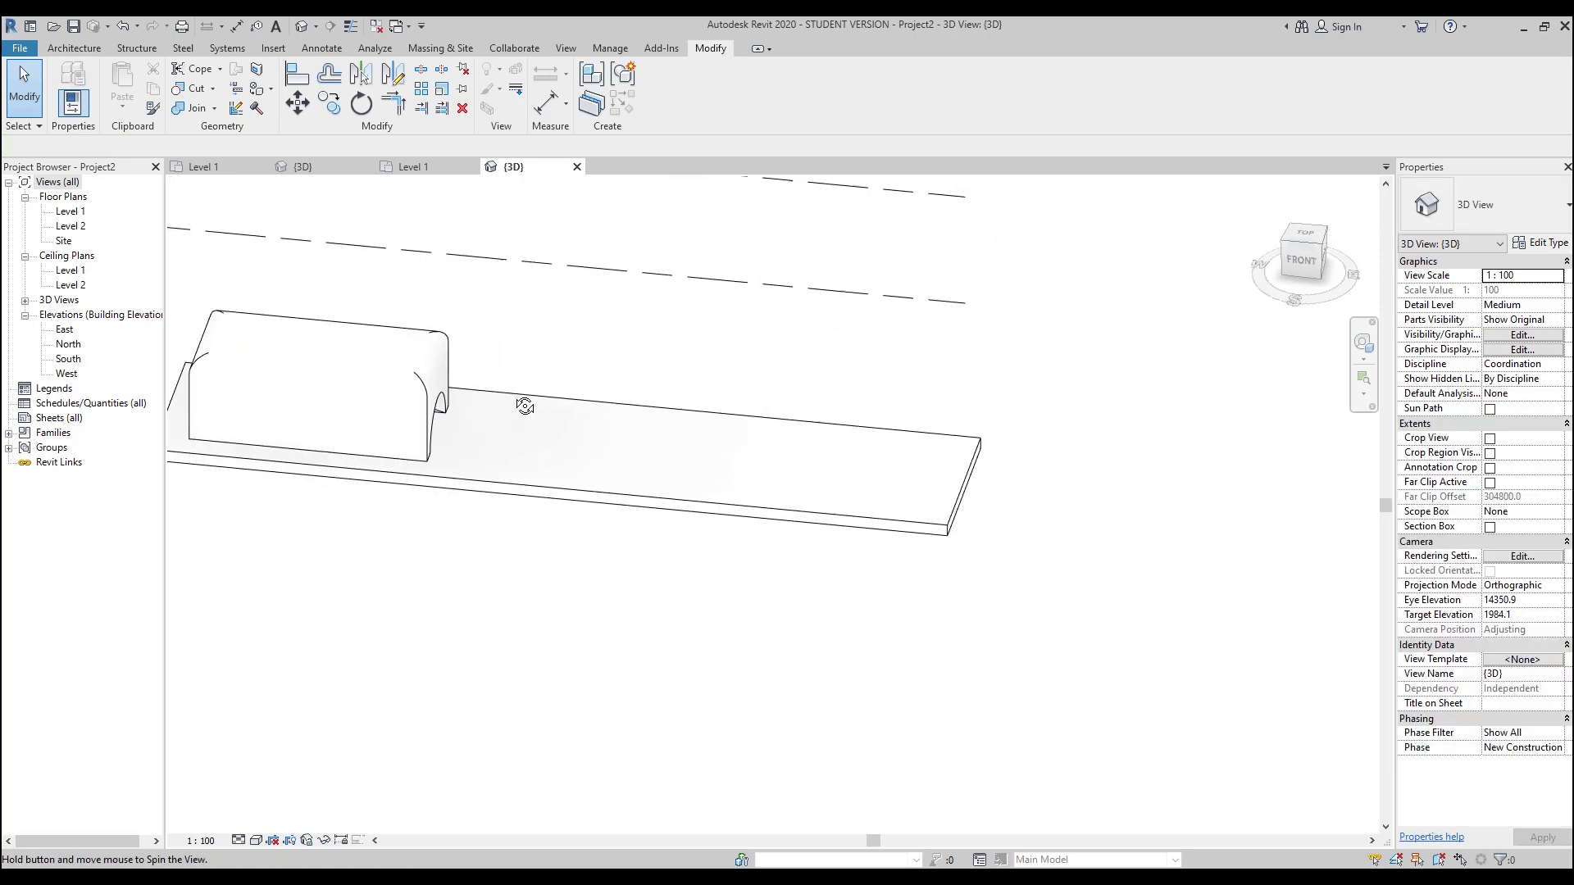
scroll(633, 390, "up", 3)
- Create a new in-place component in the Generic Models category and accept the default name
left_click(74, 48)
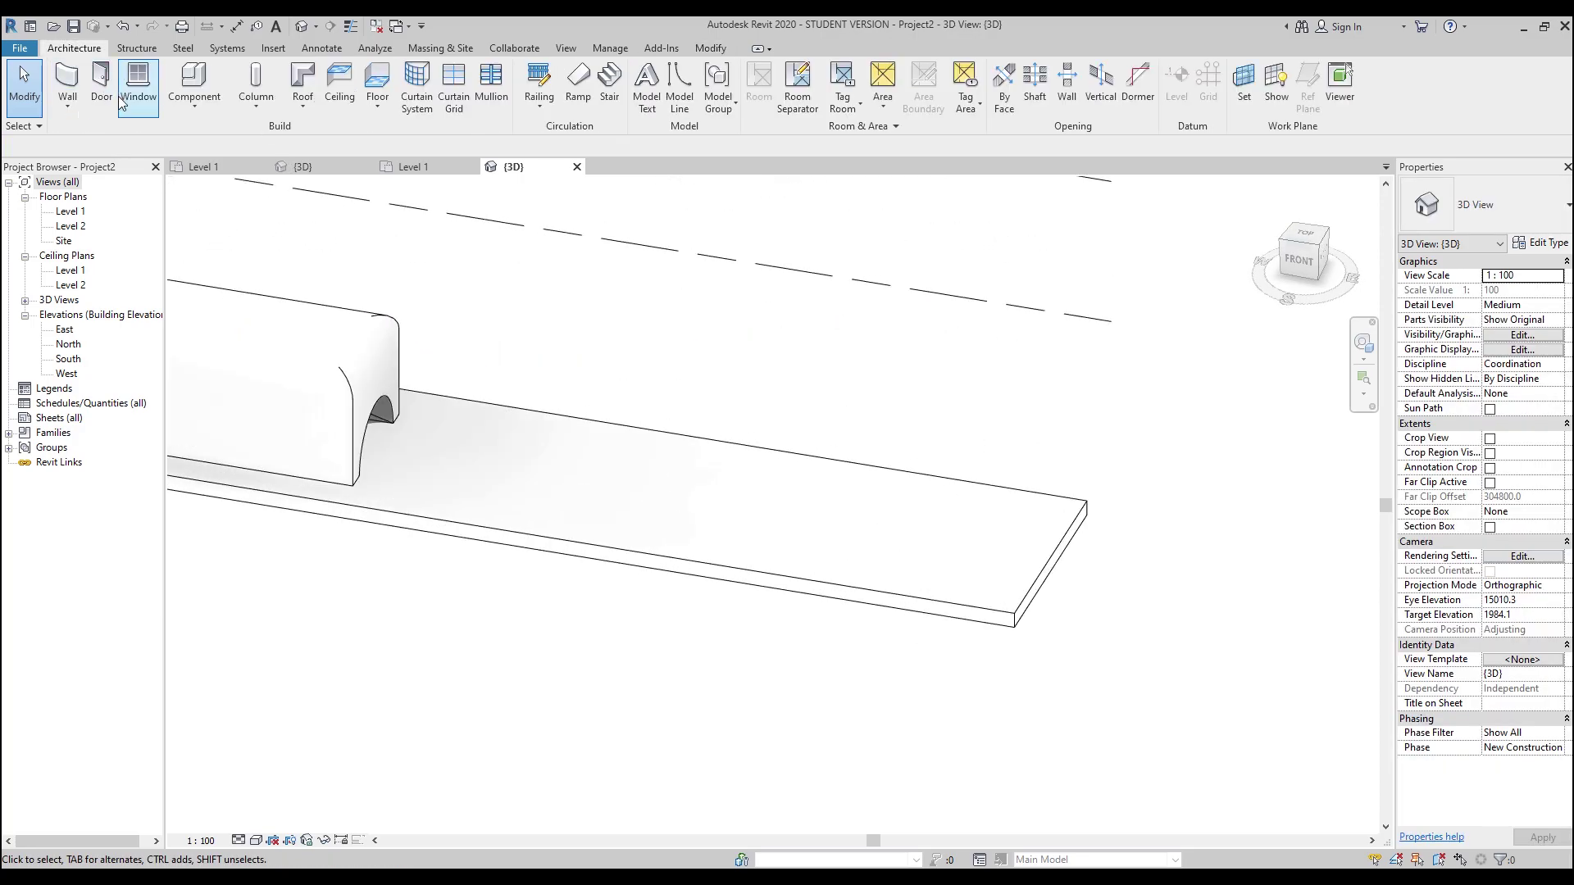
left_click(195, 107)
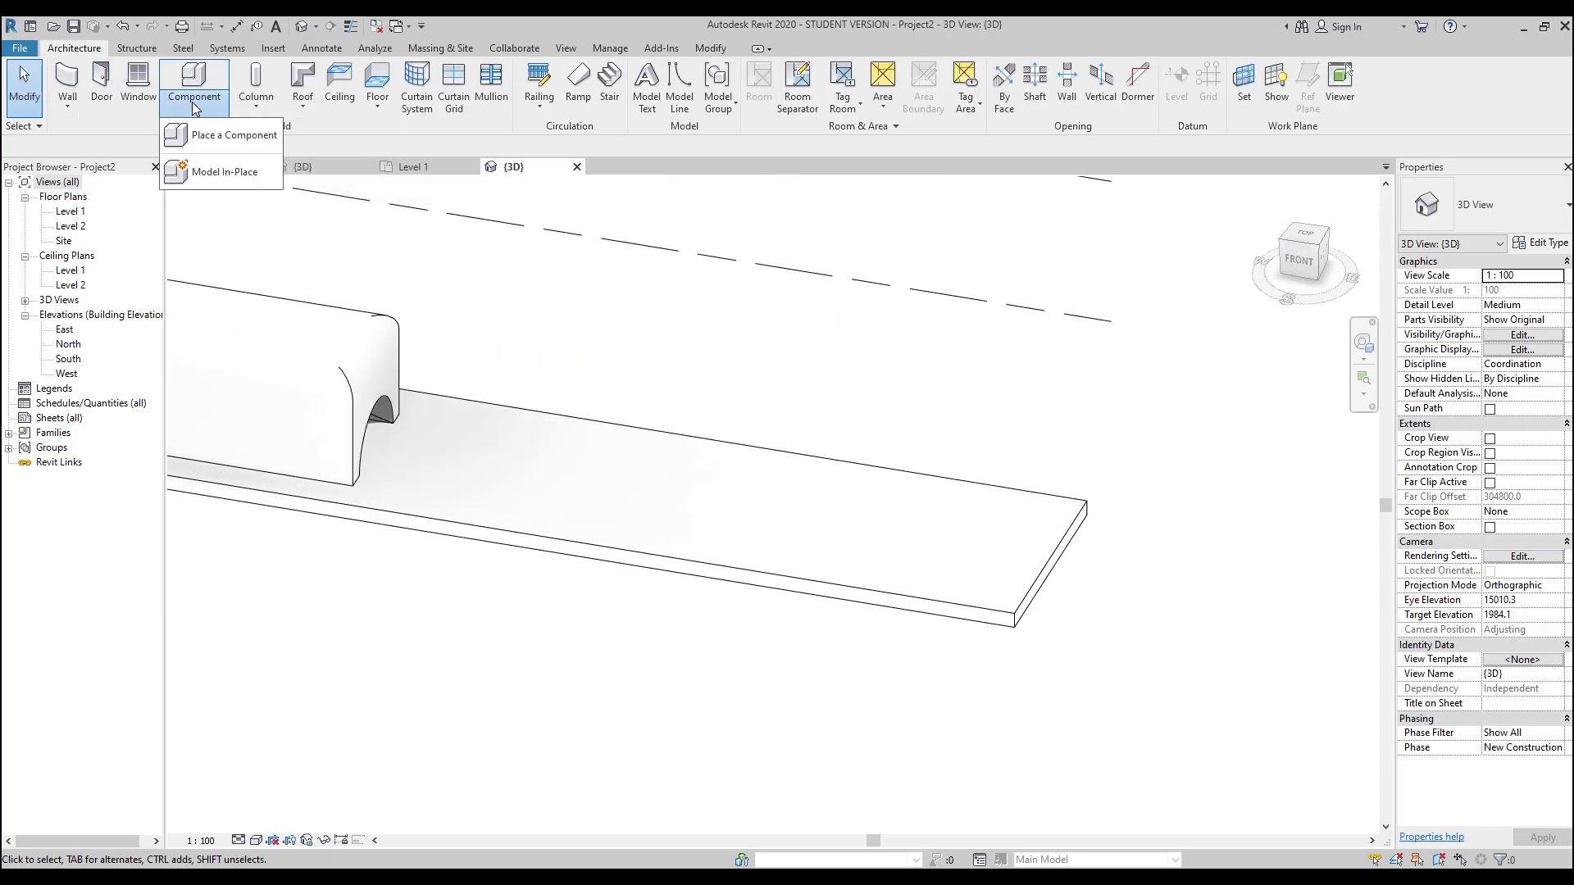
left_click(238, 171)
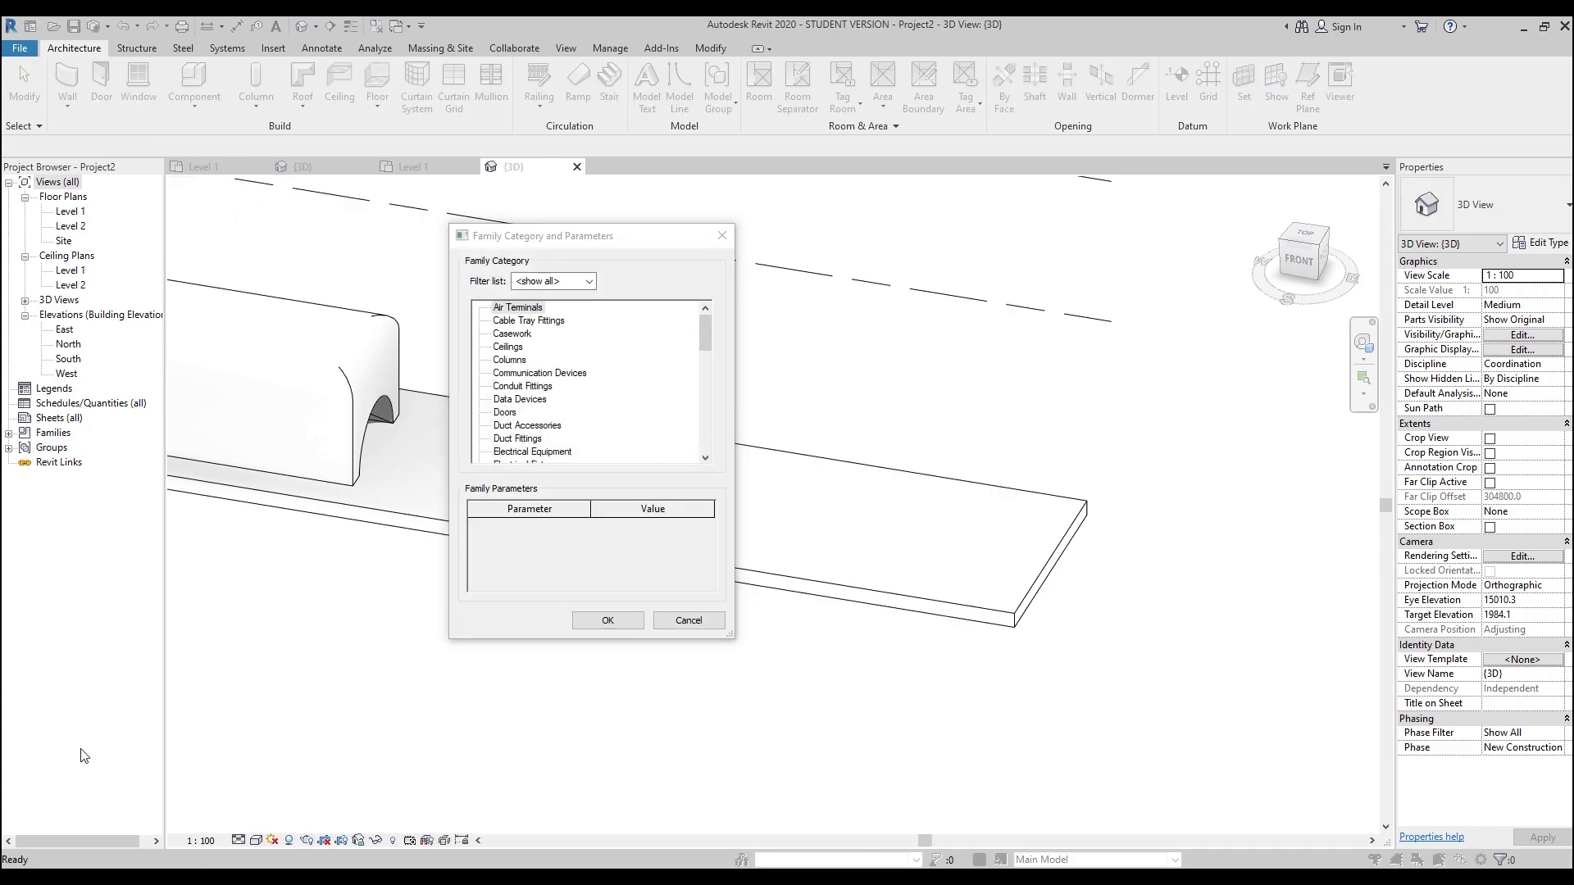
scroll(516, 447, "down", 3)
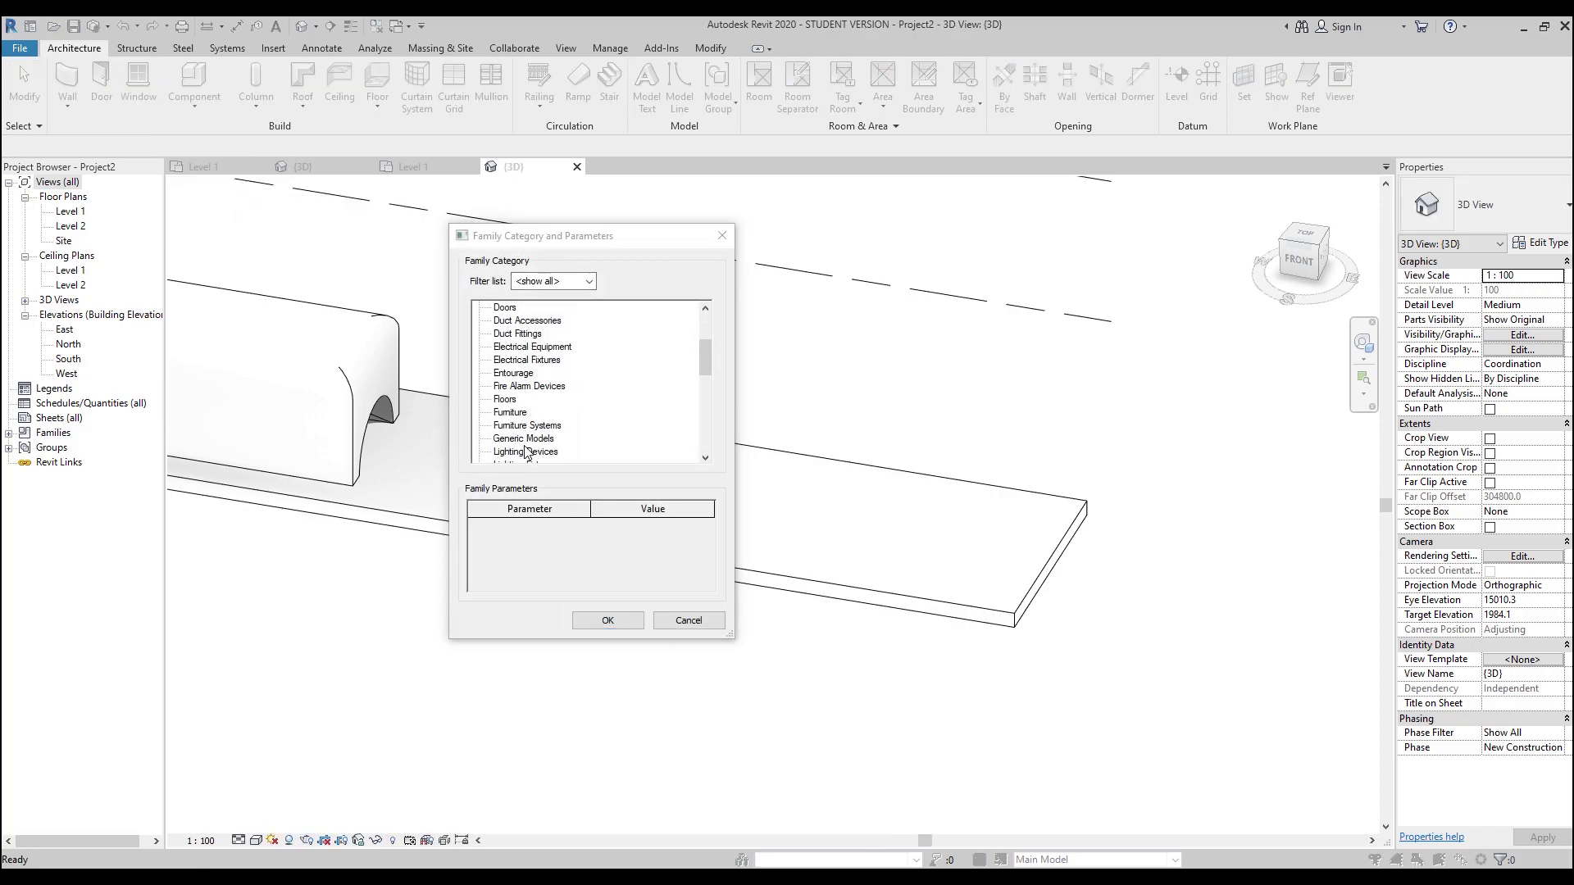
left_click(523, 439)
left_click(607, 621)
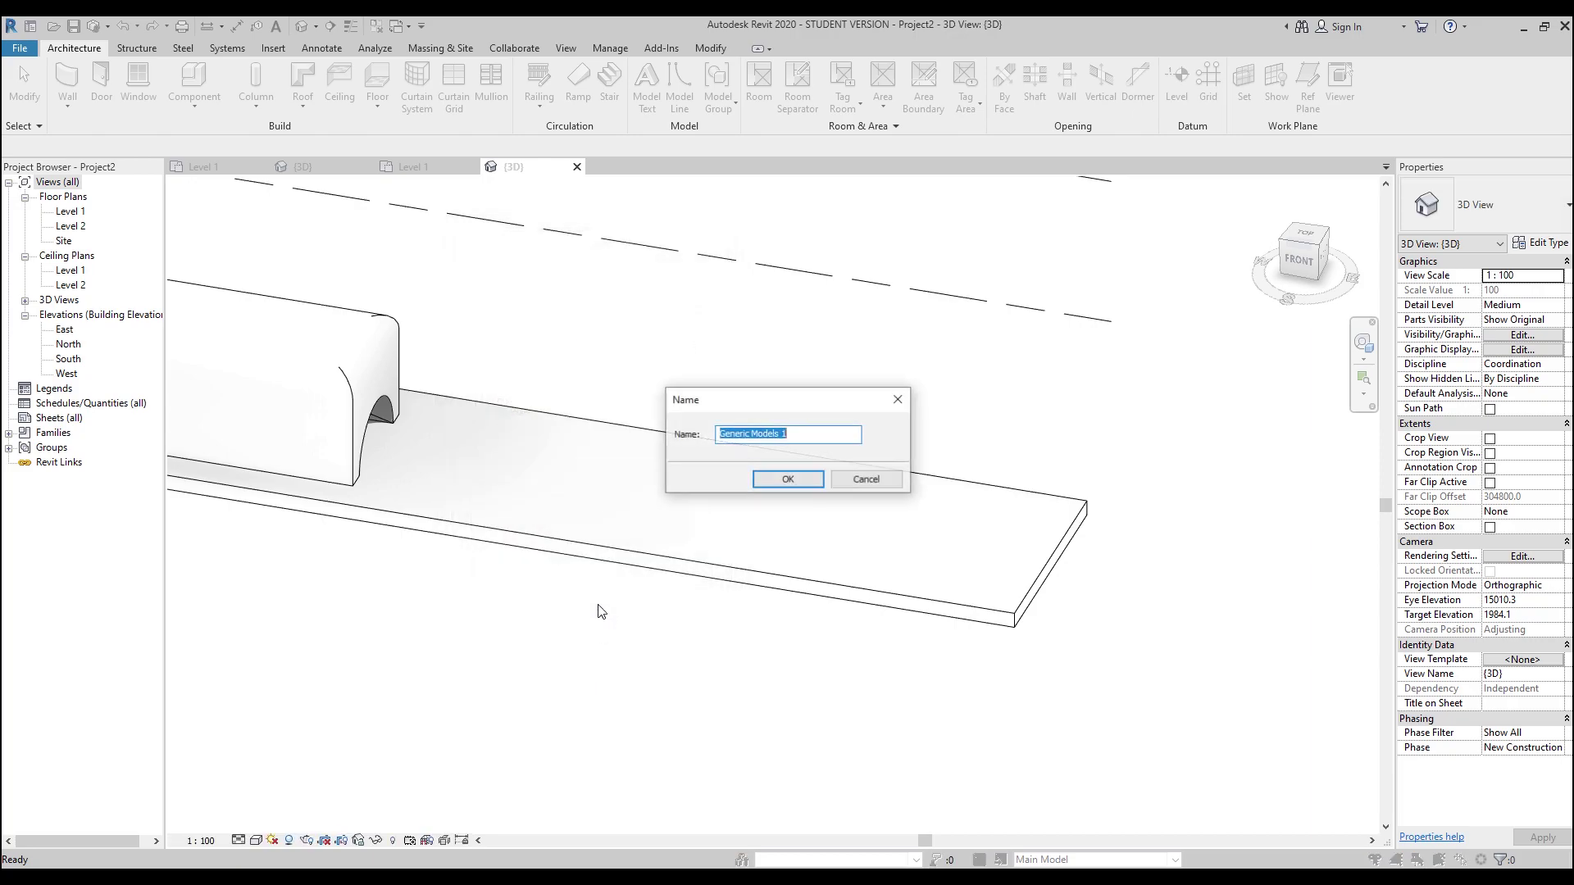
left_click(788, 480)
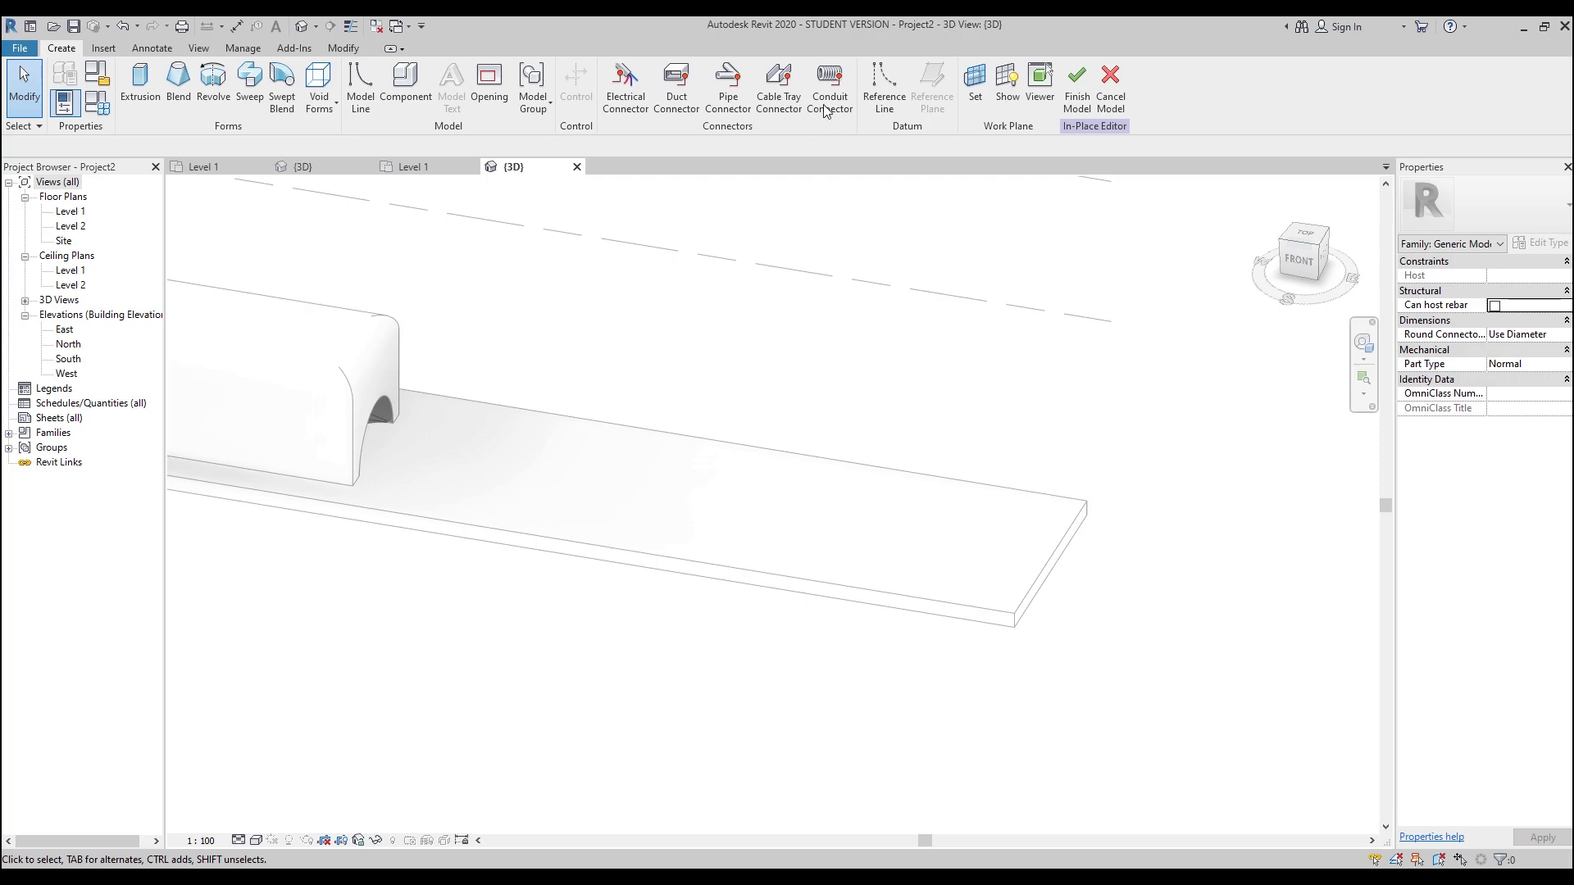
- Draw a reference line about 6080 mm long across the width of the extended floor on Level 1
left_click(807, 451)
left_click(732, 564)
key("Escape")
key("Escape")
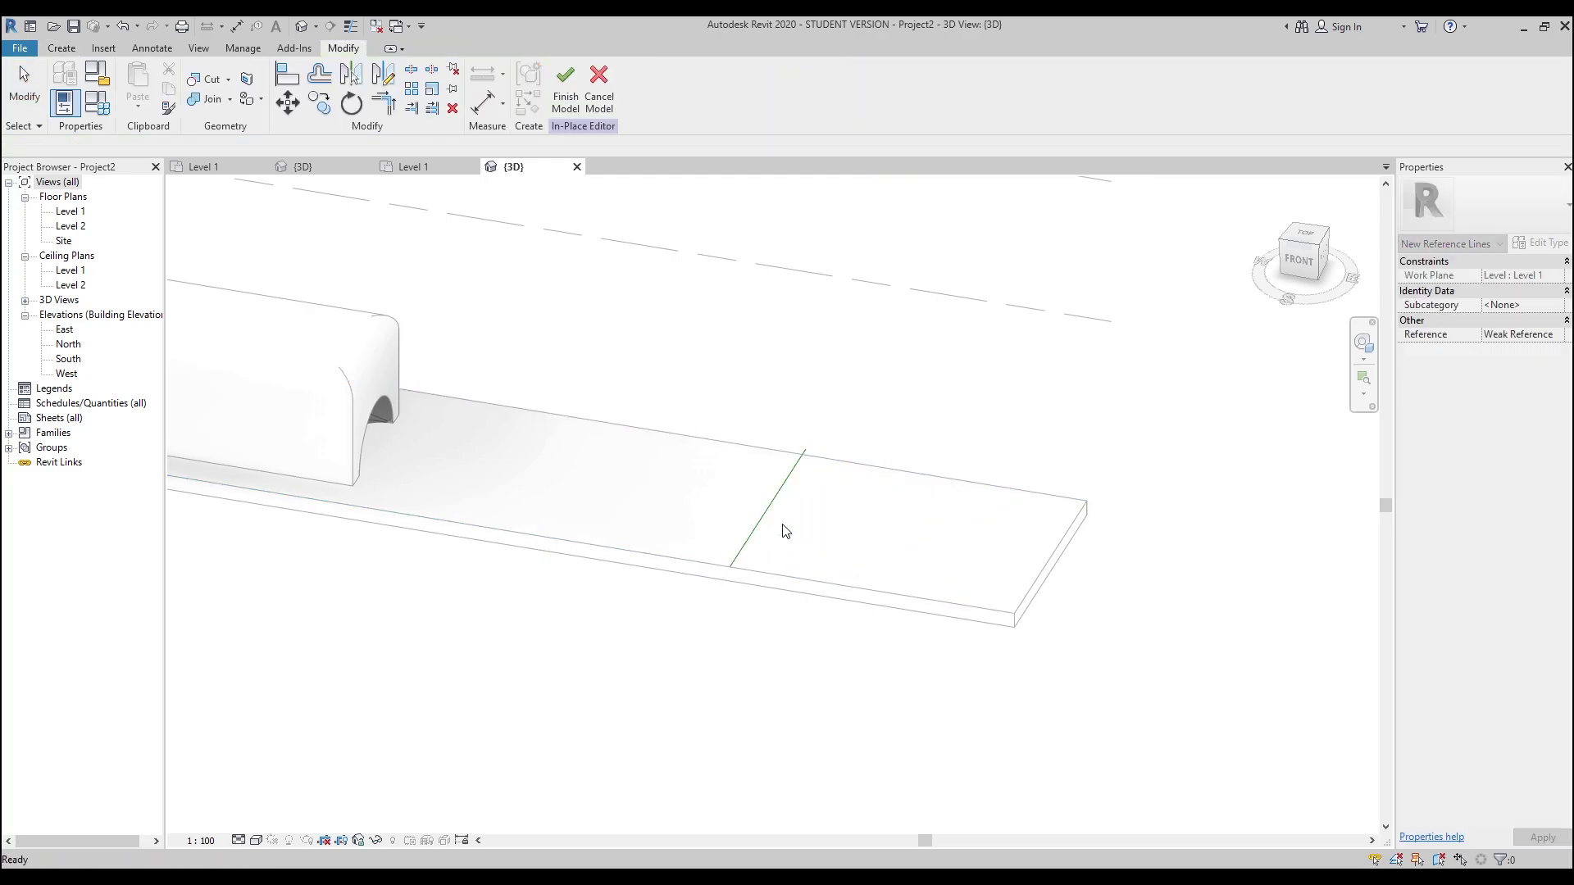
- Select the new reference line and examine the work planes it carries along its length and at its ends
left_click(768, 519)
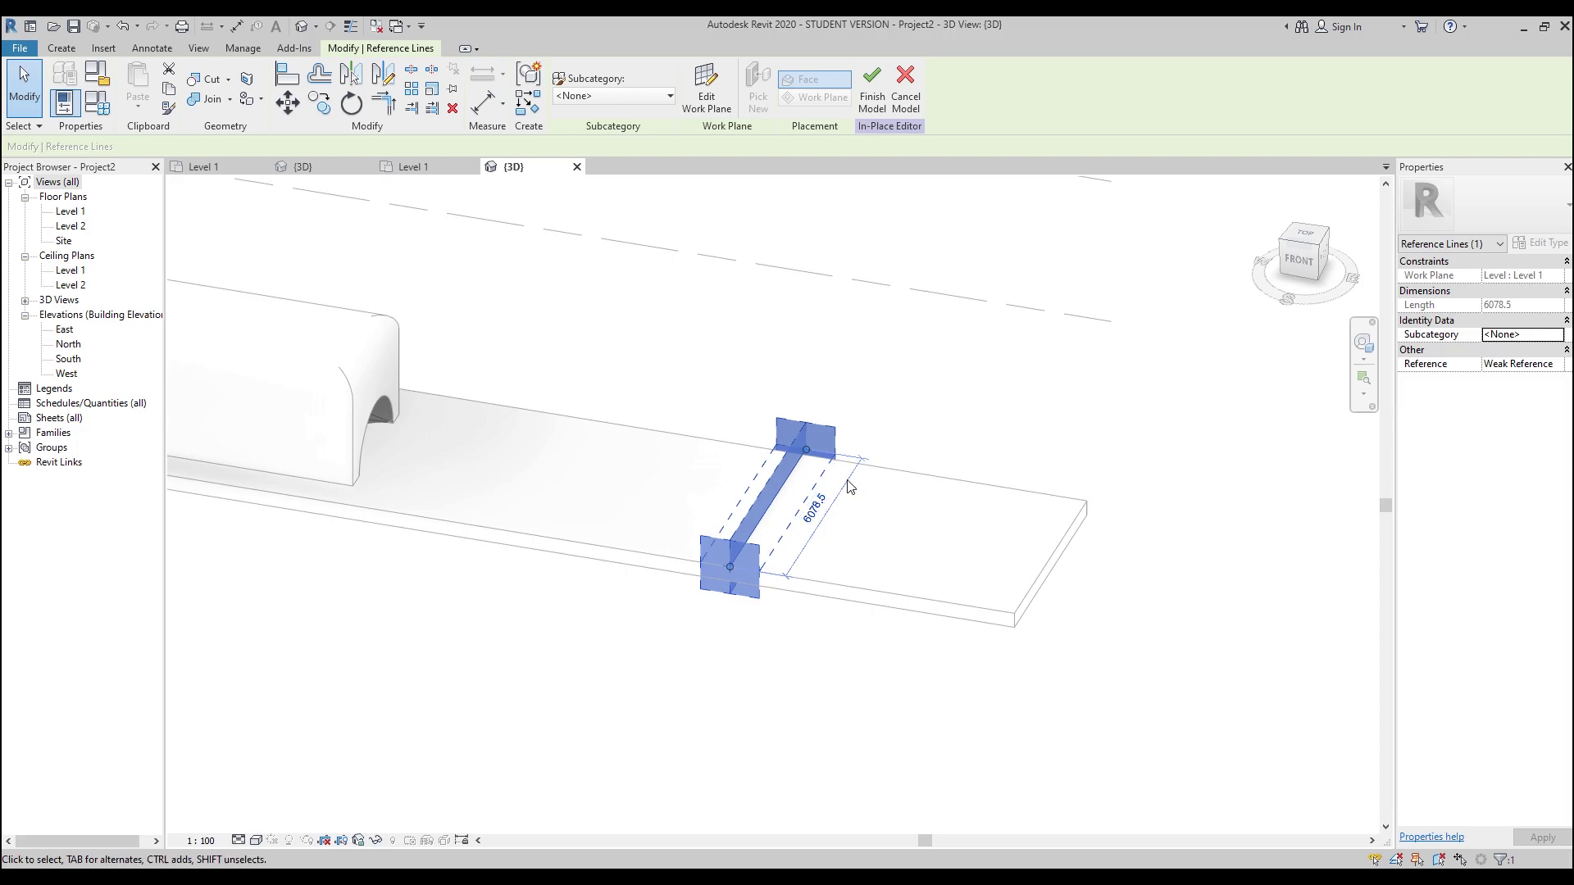
scroll(848, 486, "up", 2)
scroll(848, 486, "up", 1)
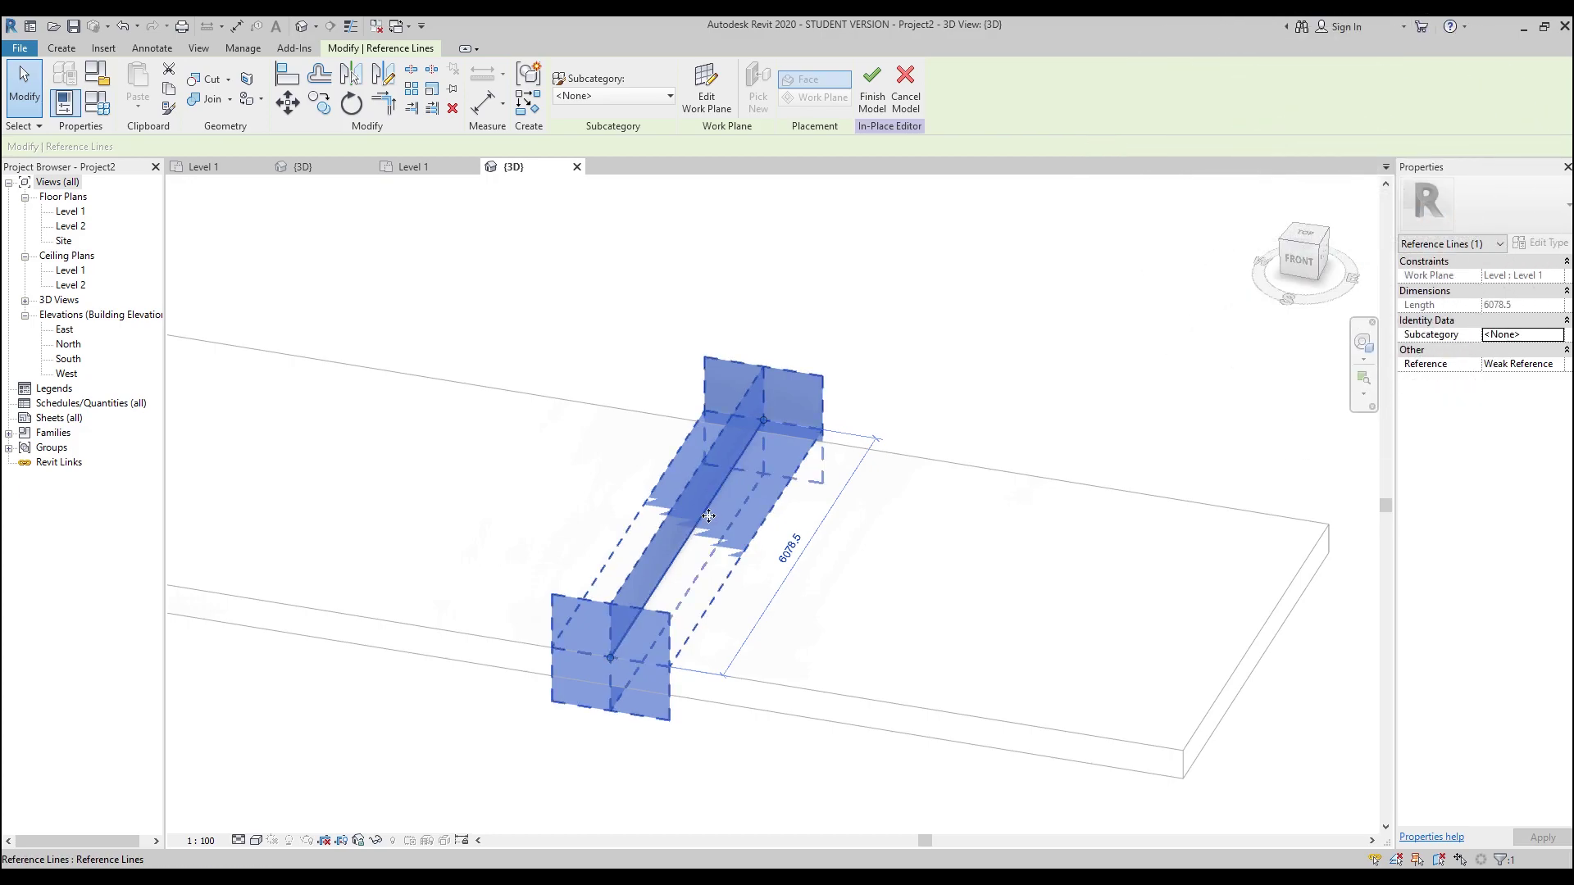
key("ctrl+z")
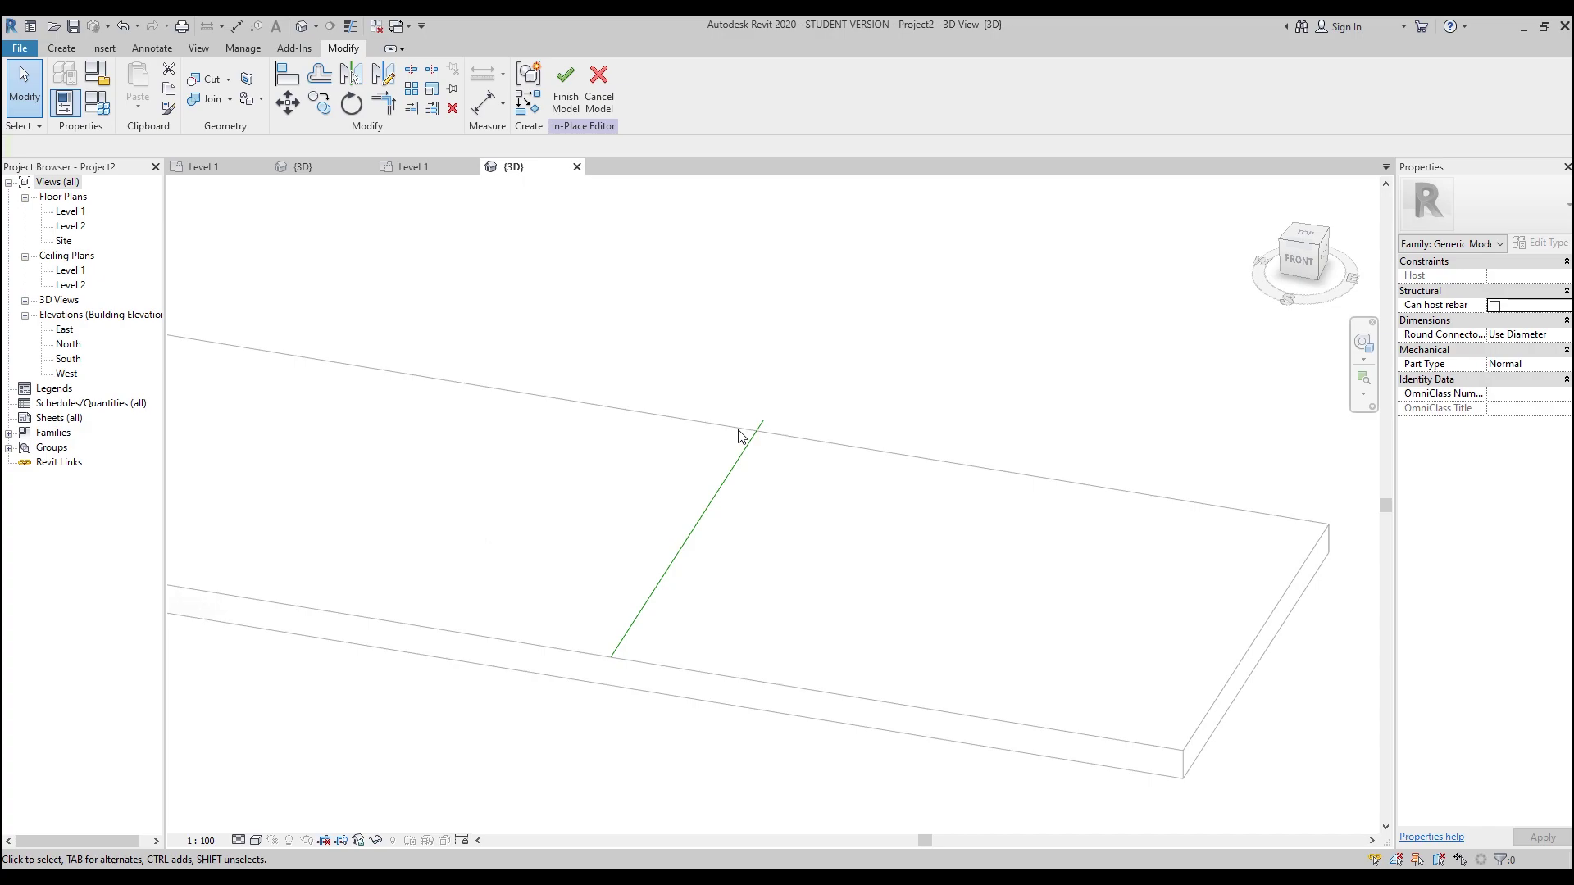
- Start a solid Revolve with its axis line and show the active work plane
left_click(62, 49)
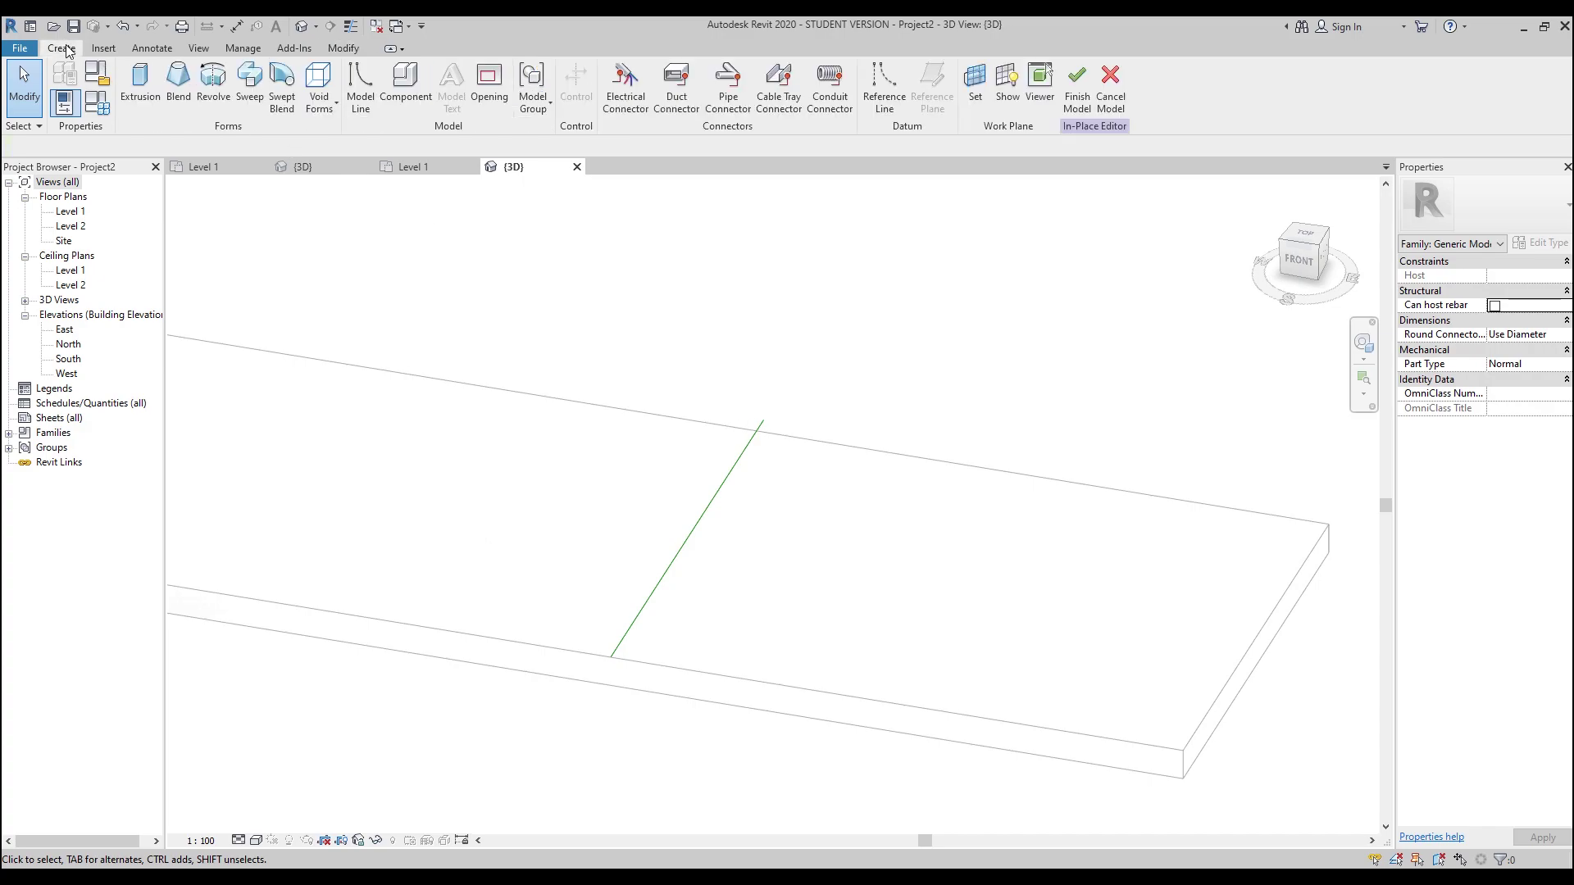
left_click(222, 107)
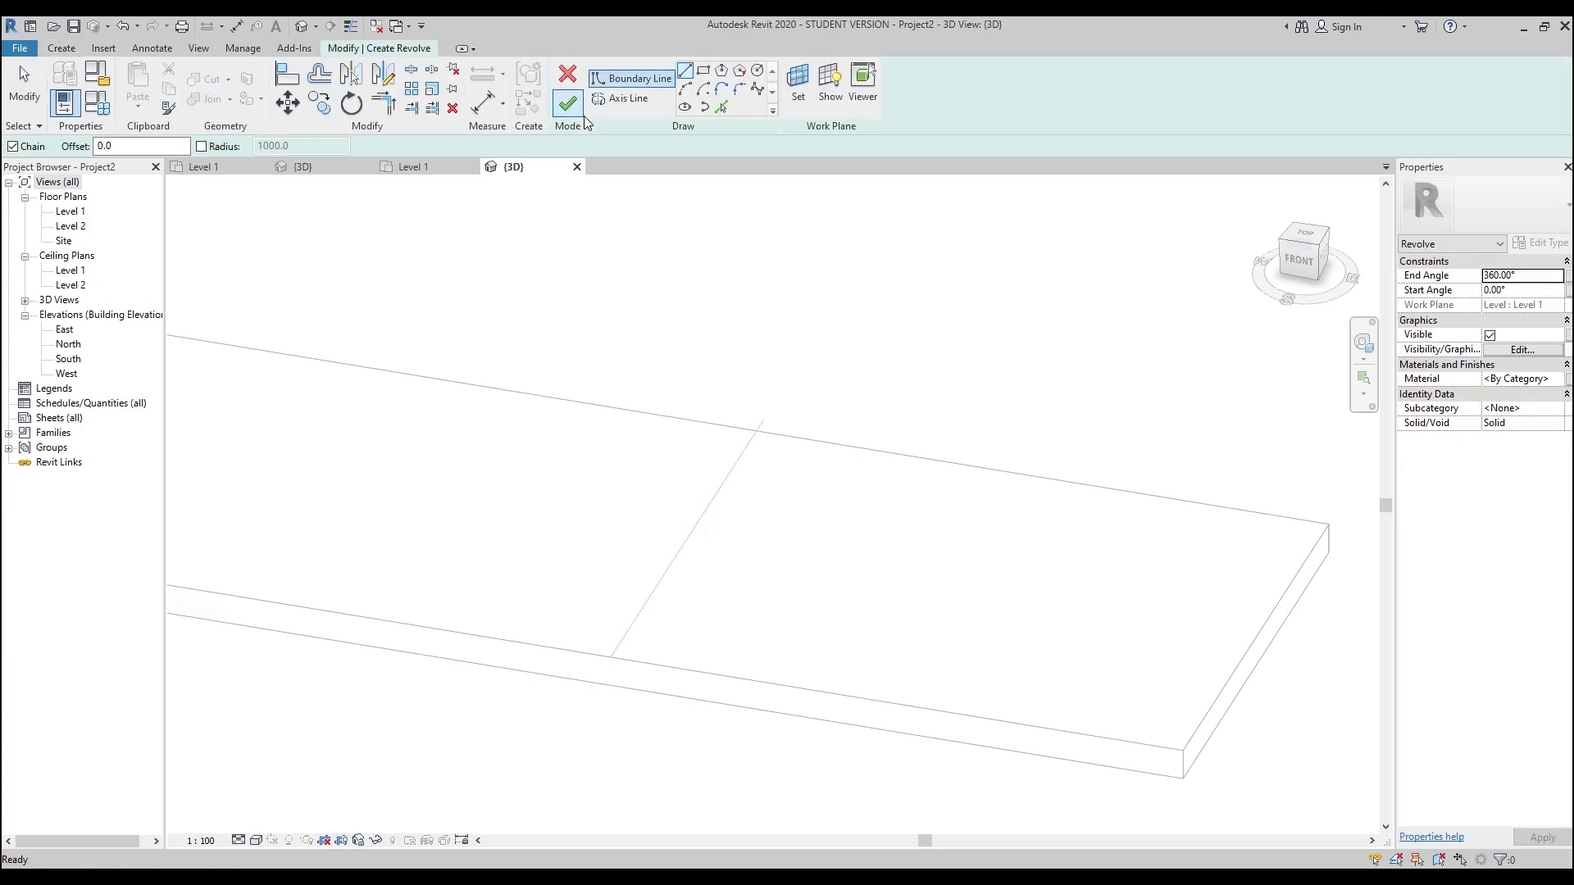
left_click(636, 103)
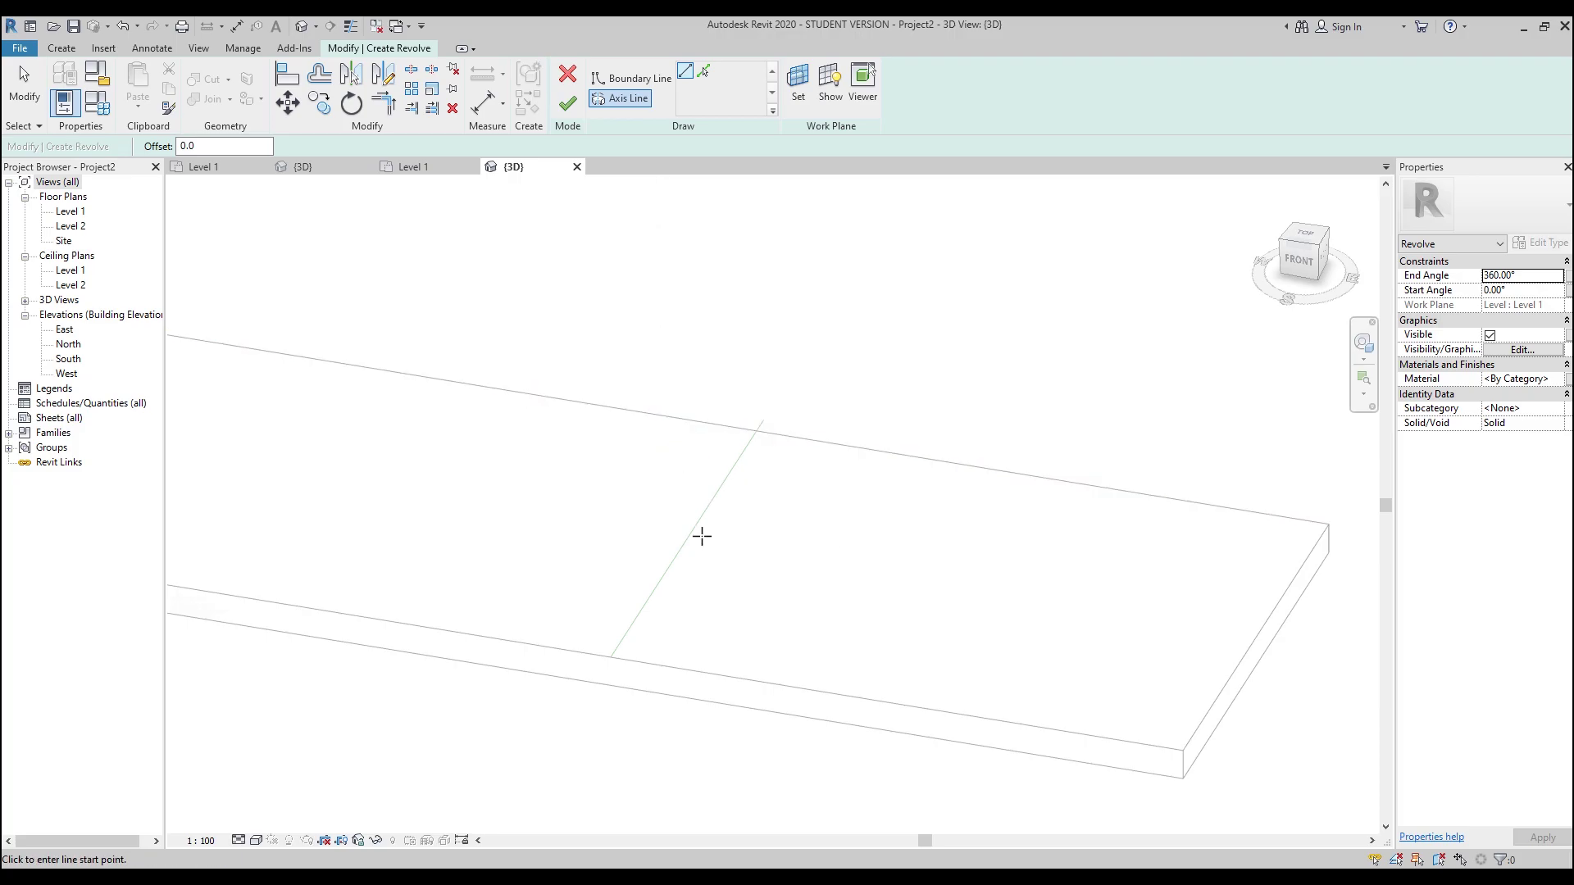
left_click(830, 80)
scroll(823, 285, "down", 2)
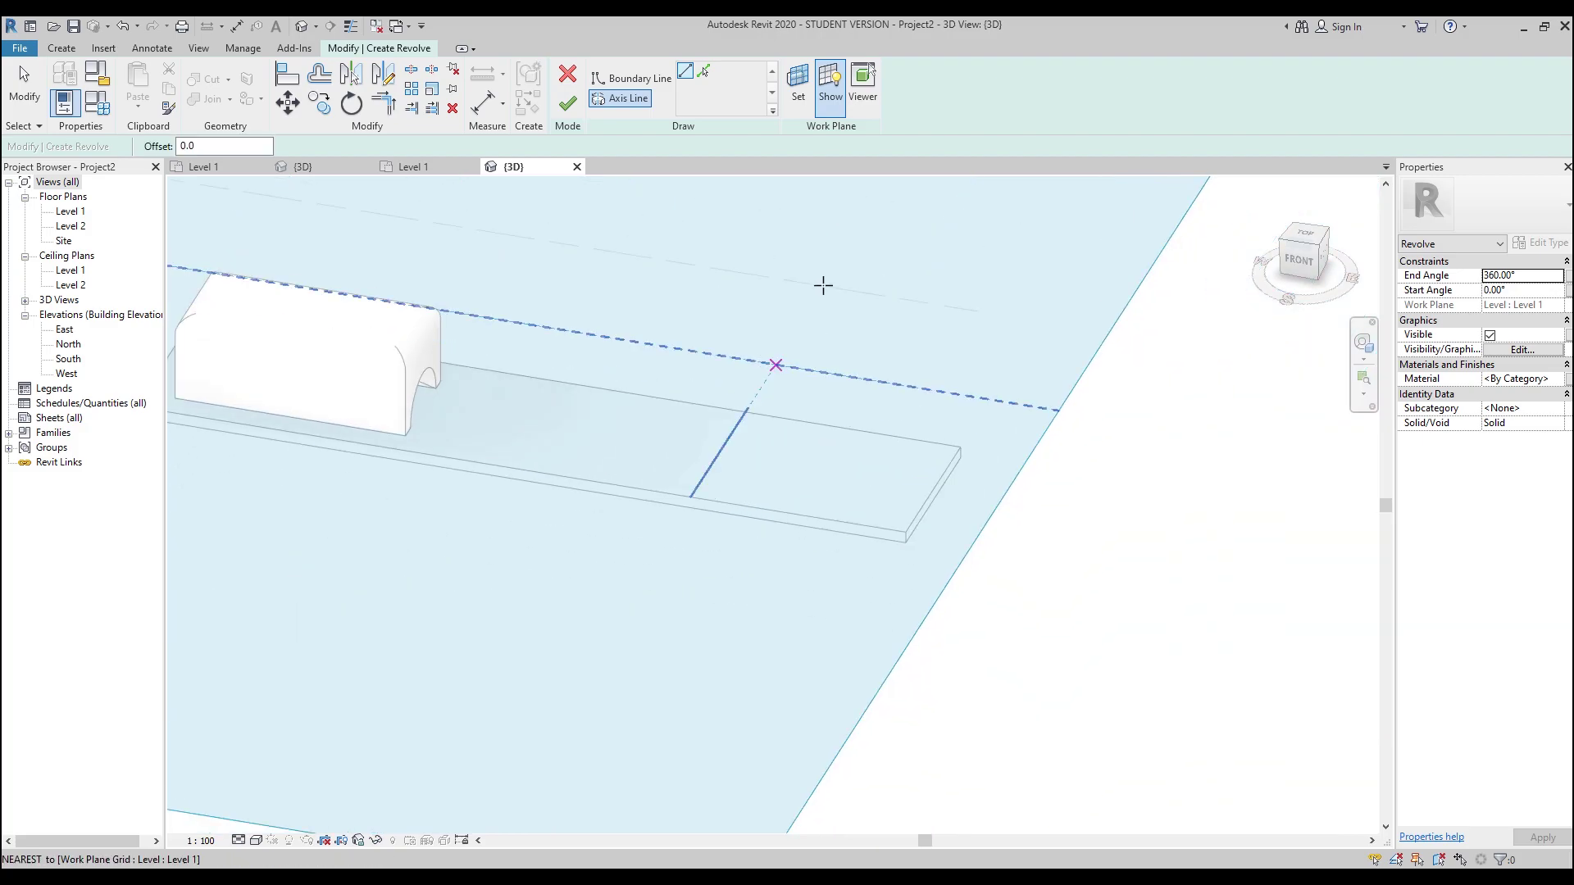
scroll(780, 397, "up", 4)
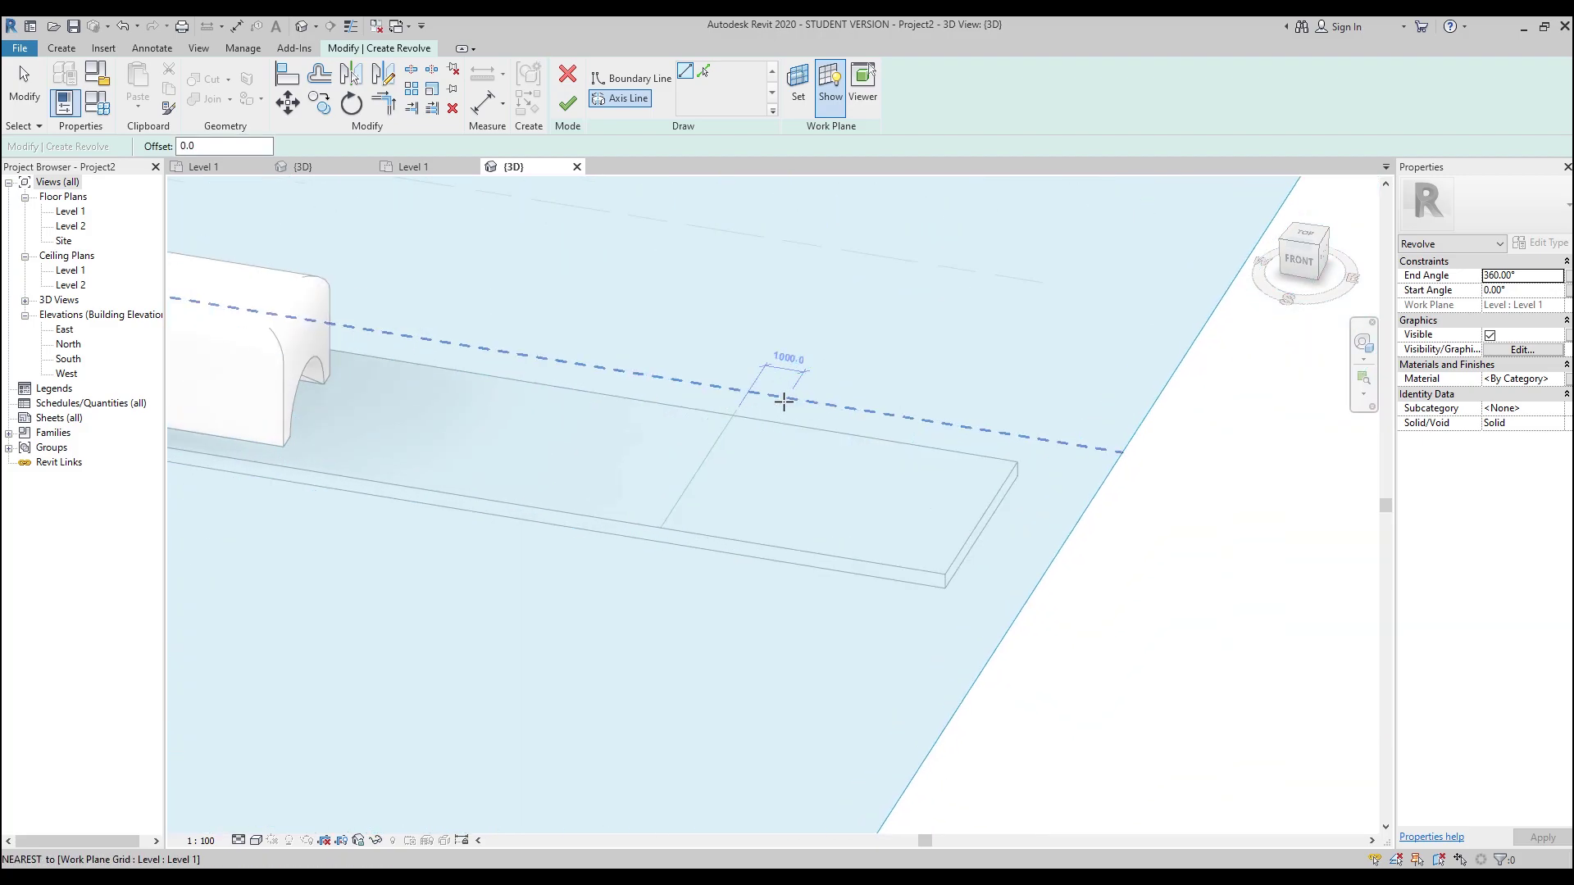
- Set the work plane by picking the reference line's vertical plane, and enlarge the displayed plane in height
left_click(800, 94)
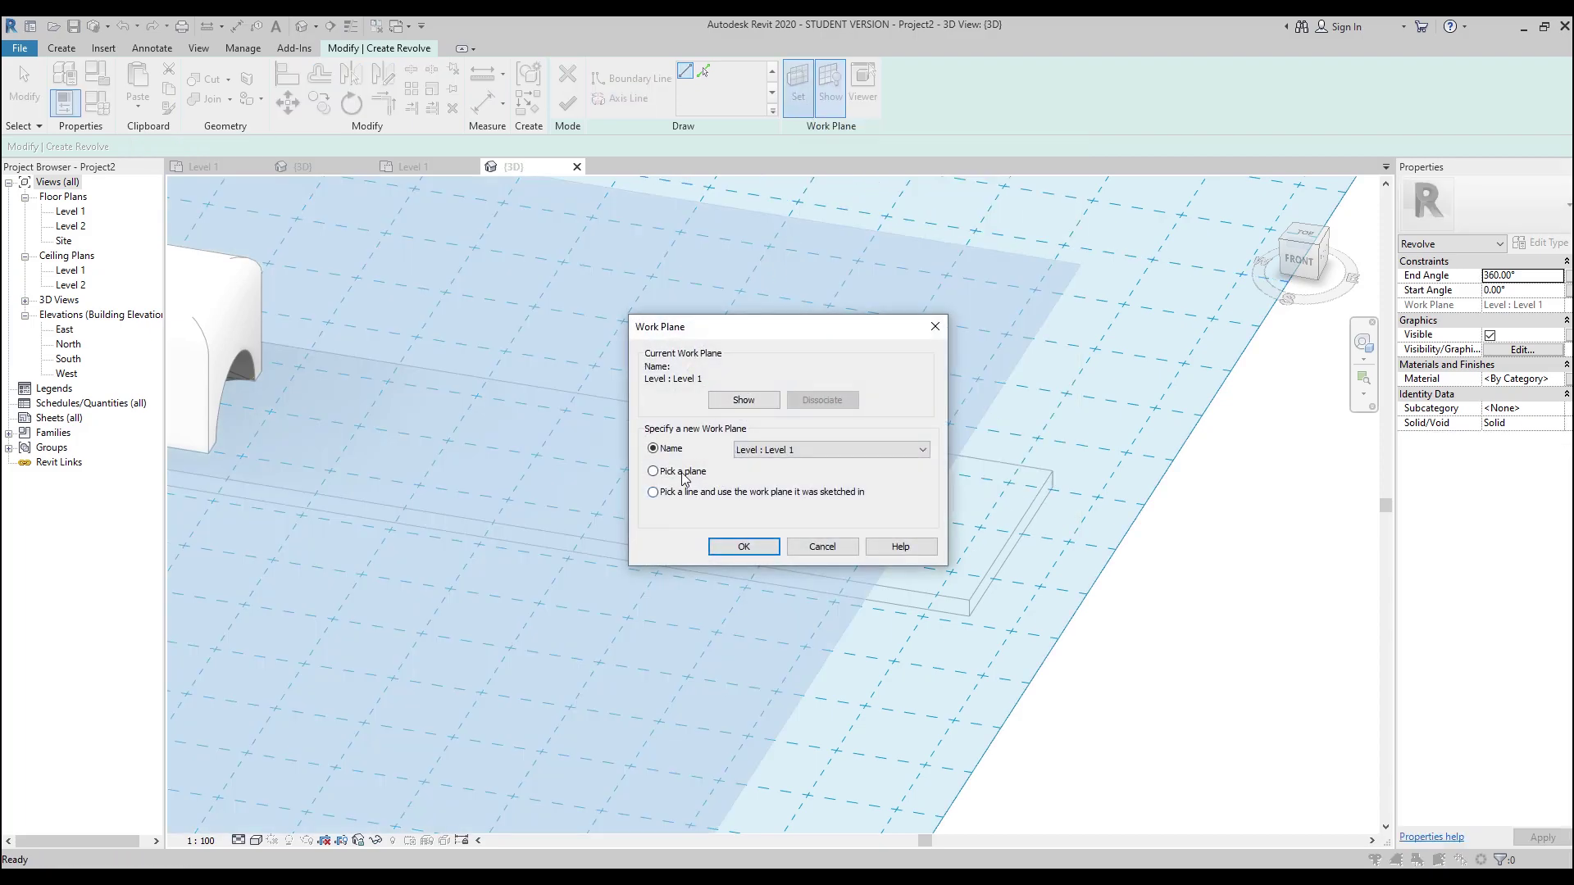
left_click(741, 548)
key("Tab")
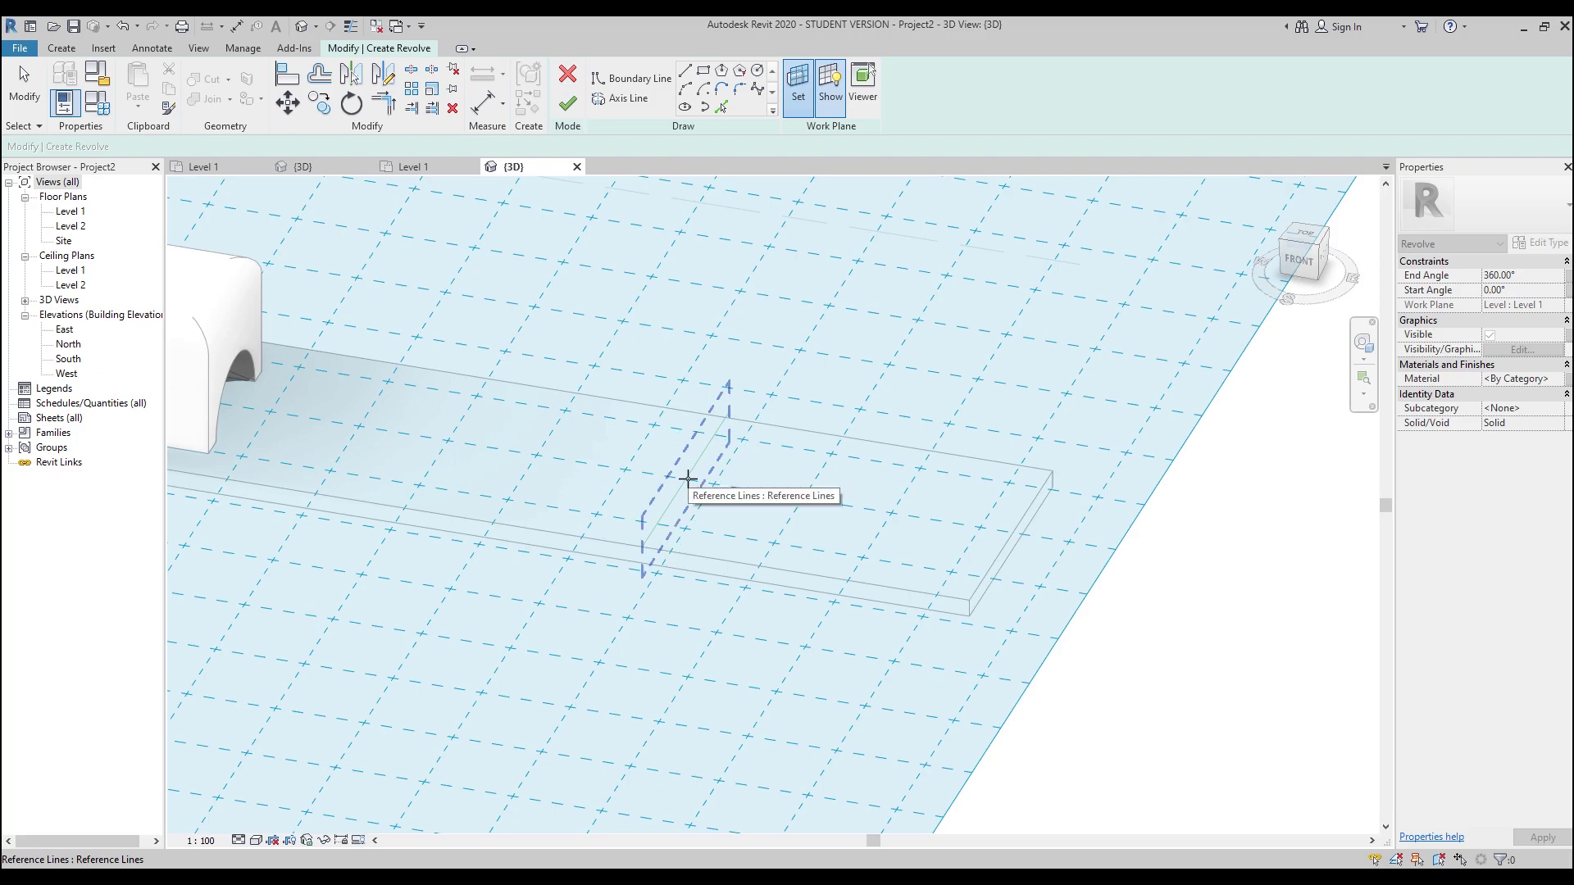
left_click(687, 478)
left_click_drag(687, 450, 688, 512)
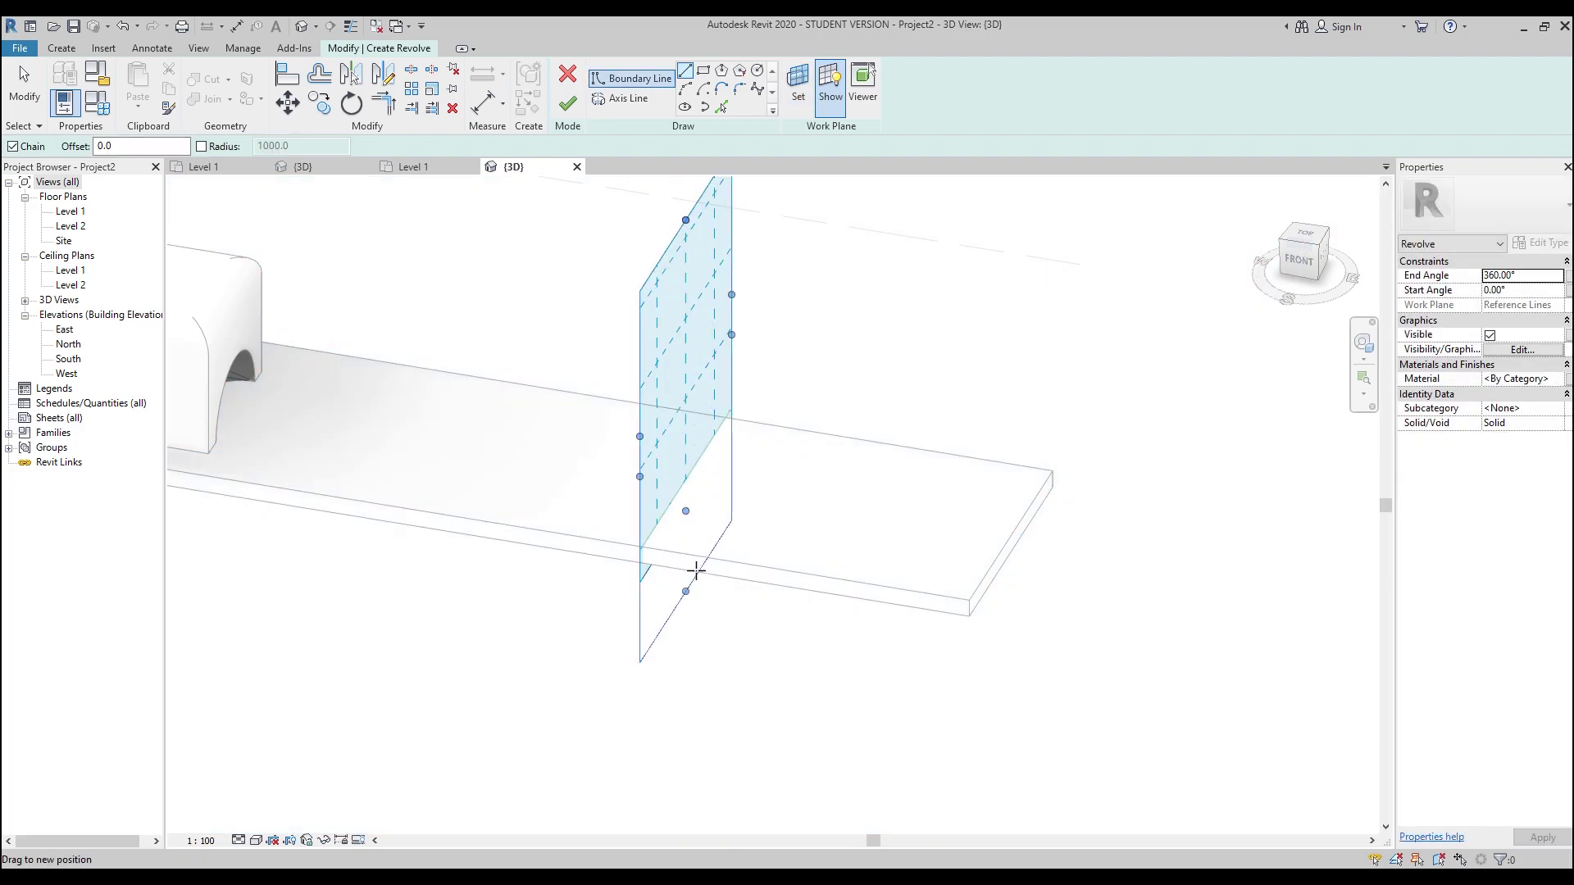
- Draw a vertical 6200 mm axis line for the revolve, rising from the midpoint of the reference line
middle_click_drag(780, 421, 664, 457, "shift")
scroll(692, 369, "up", 4)
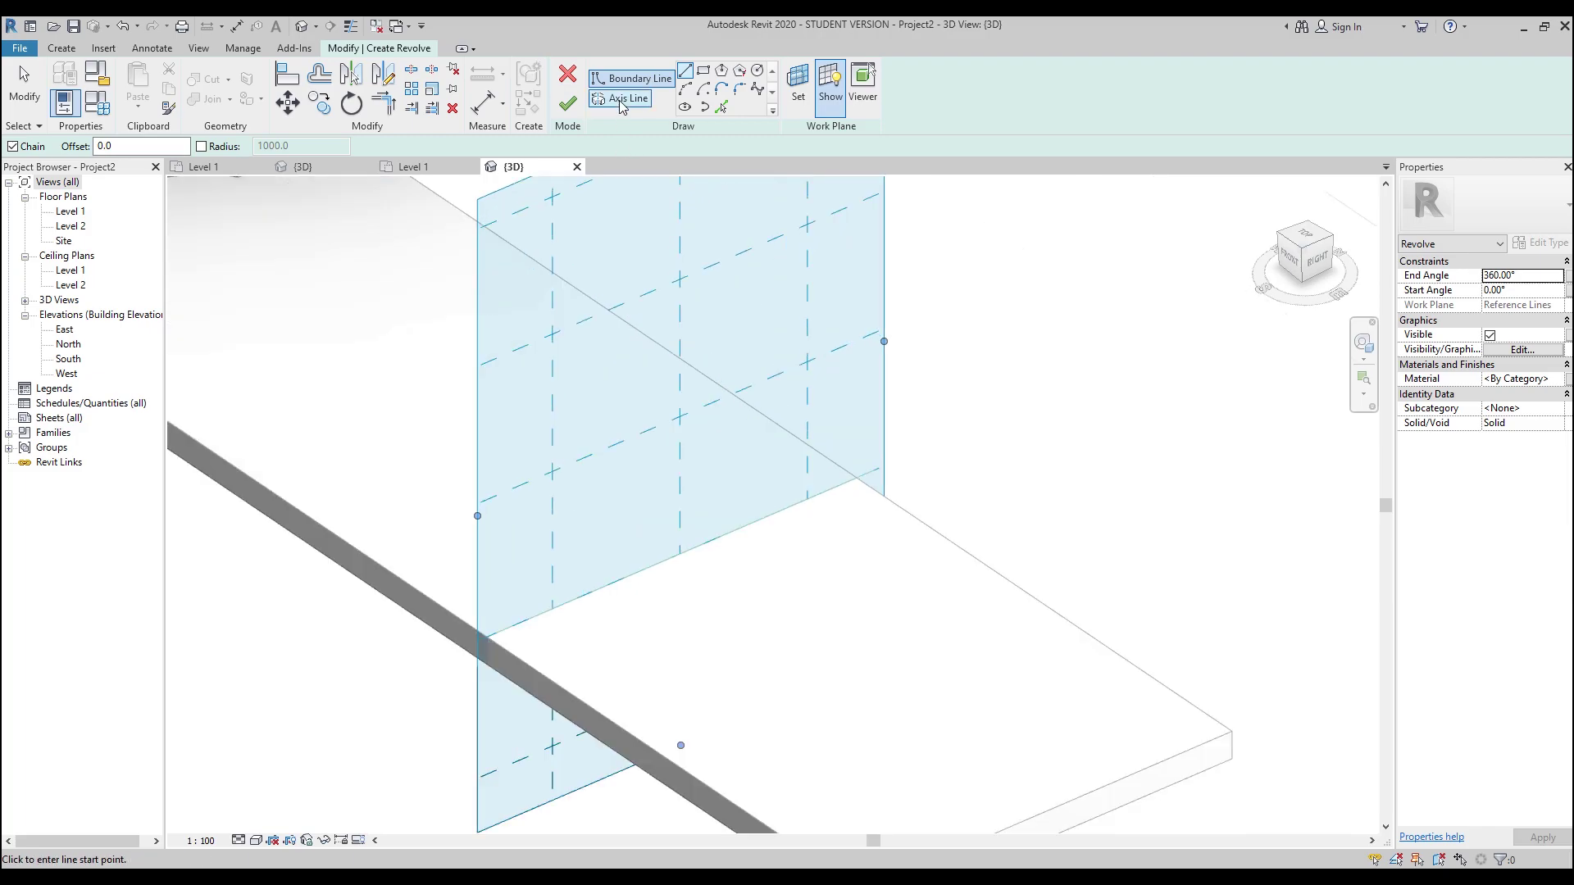
left_click(618, 98)
left_click(676, 555)
type("6200")
key("Return")
scroll(689, 242, "down", 3)
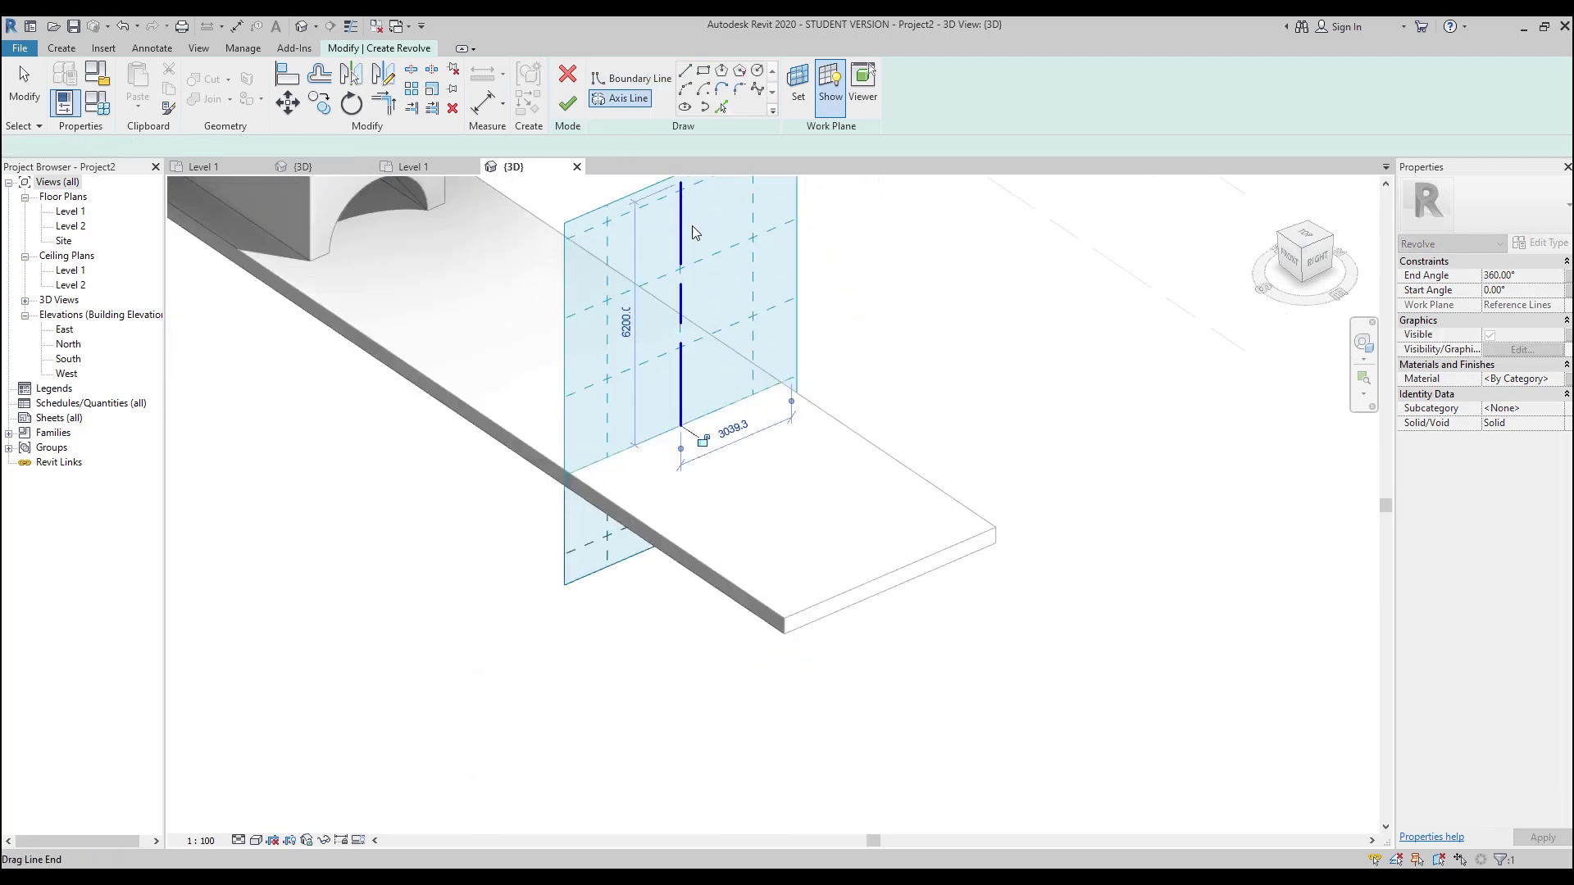
middle_click_drag(693, 232, 678, 426)
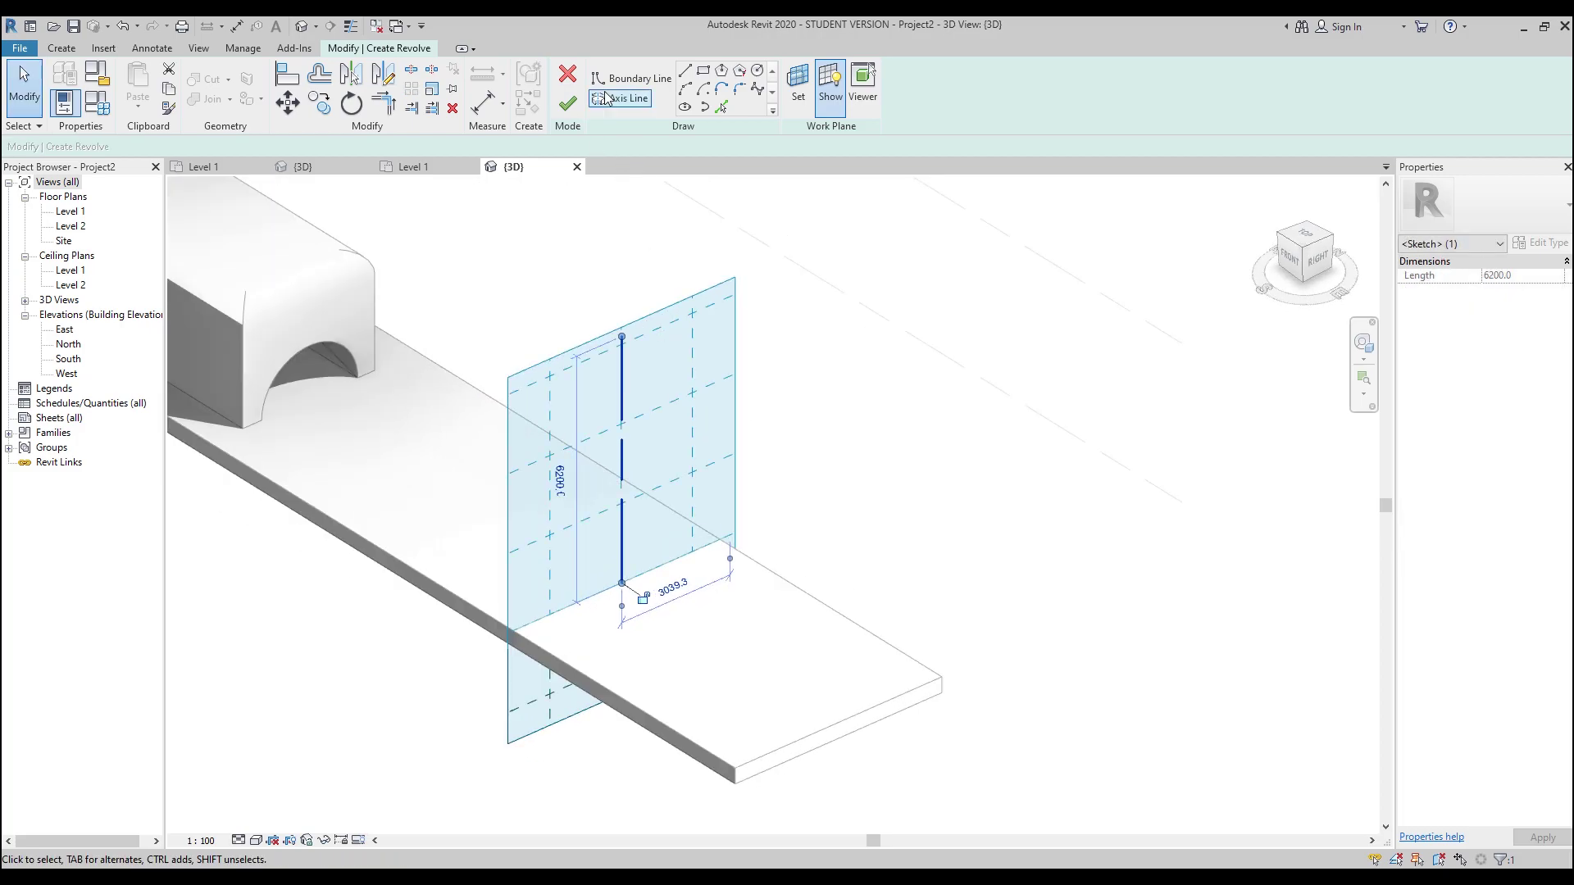
- Draw two horizontal revolve boundary lines, about 1987 mm long from the axis base and a shorter one from the axis top
left_click(620, 82)
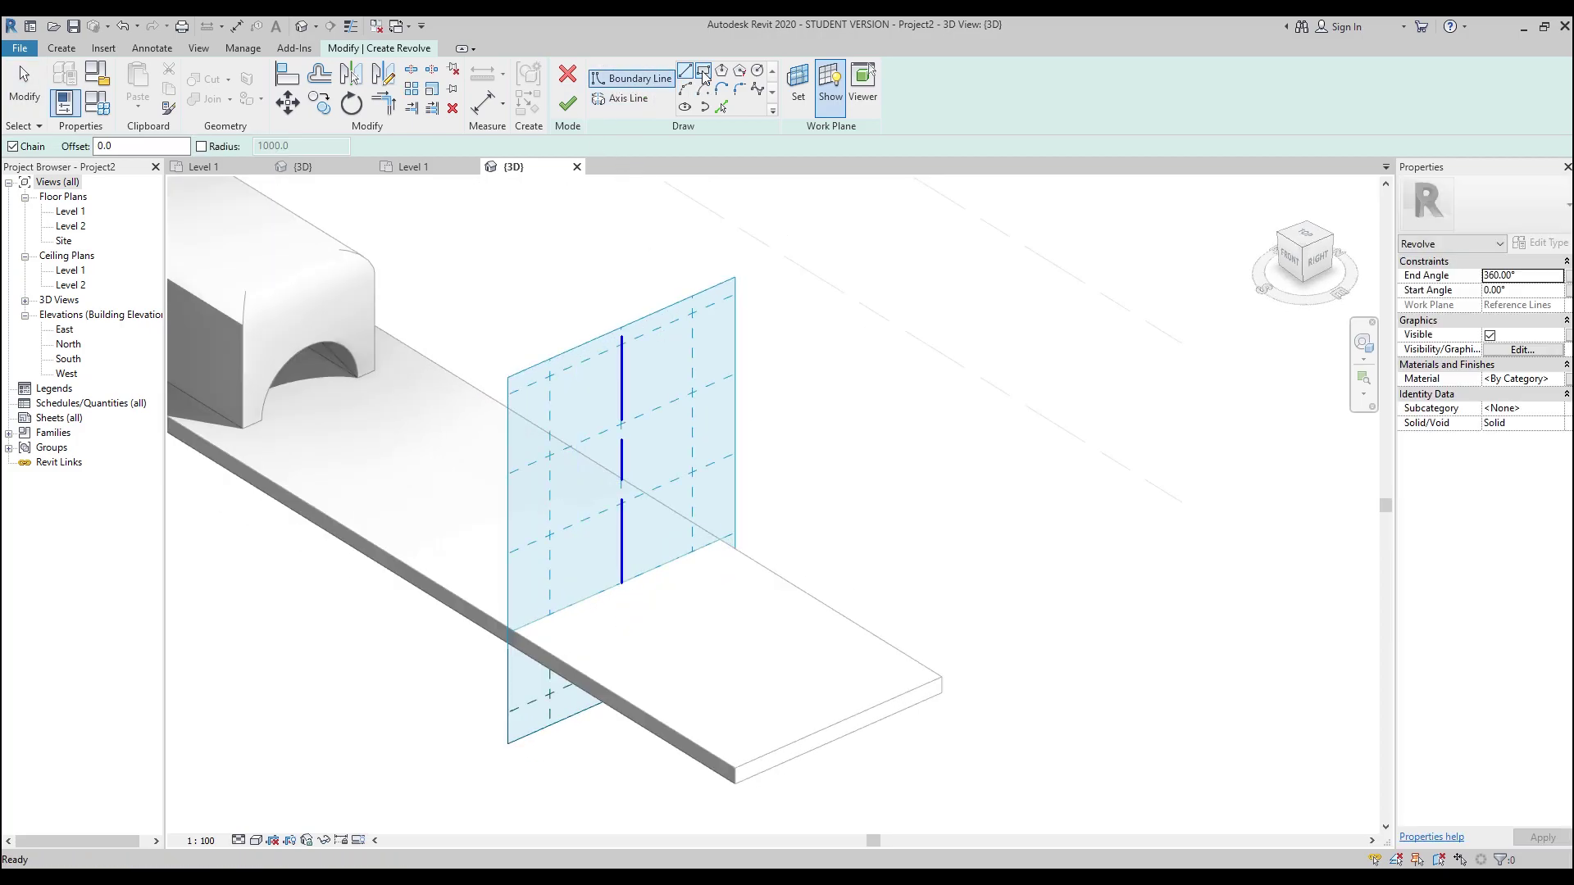
left_click(1320, 267)
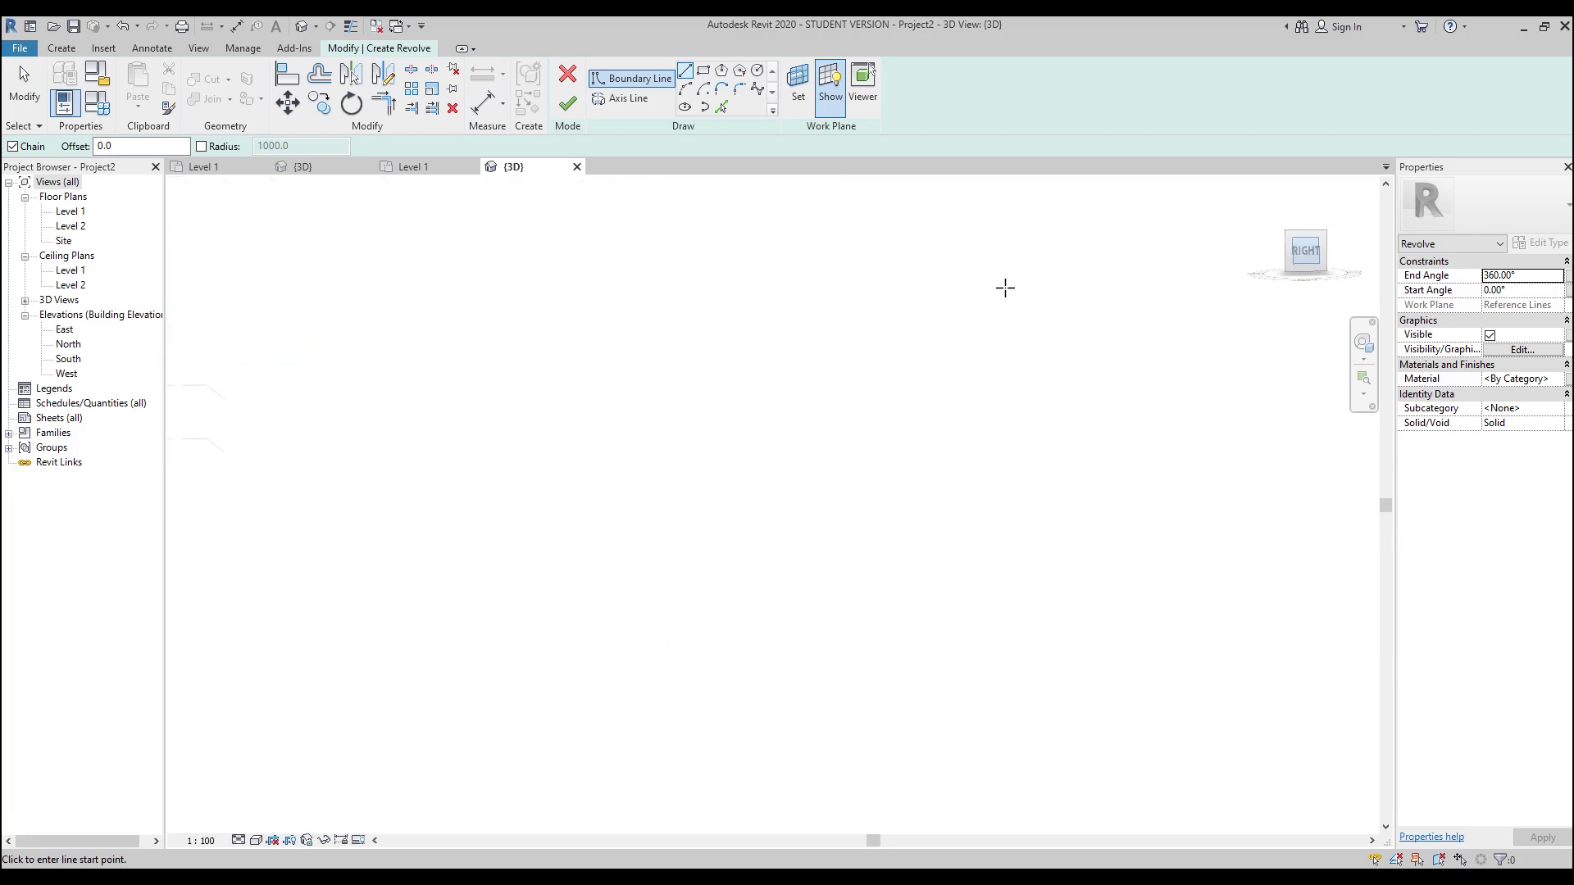
scroll(837, 539, "up", 8)
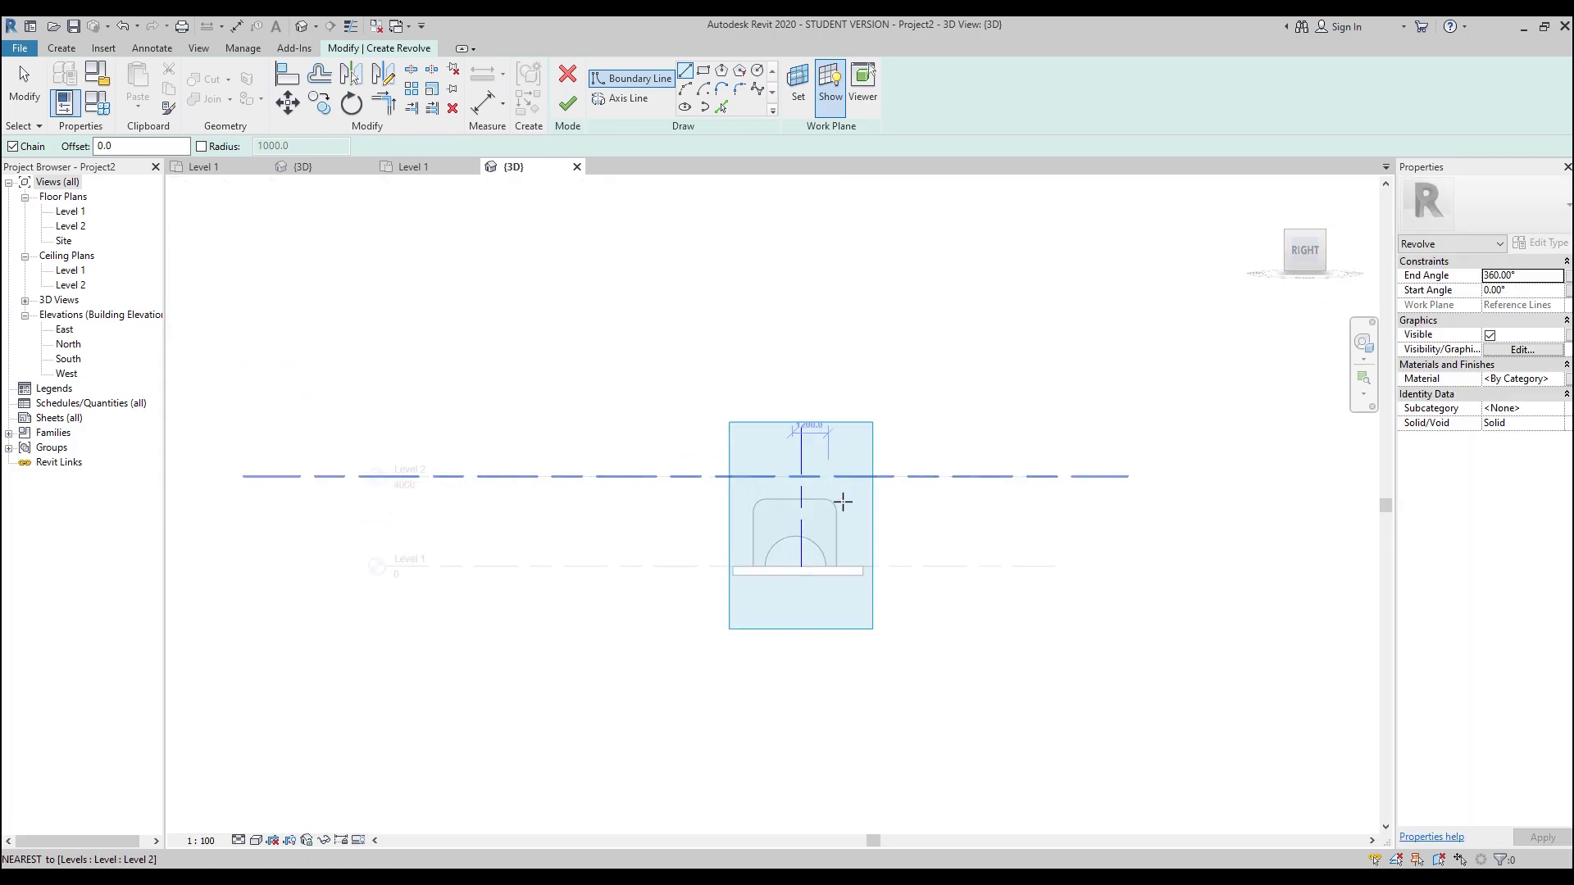
left_click(716, 741)
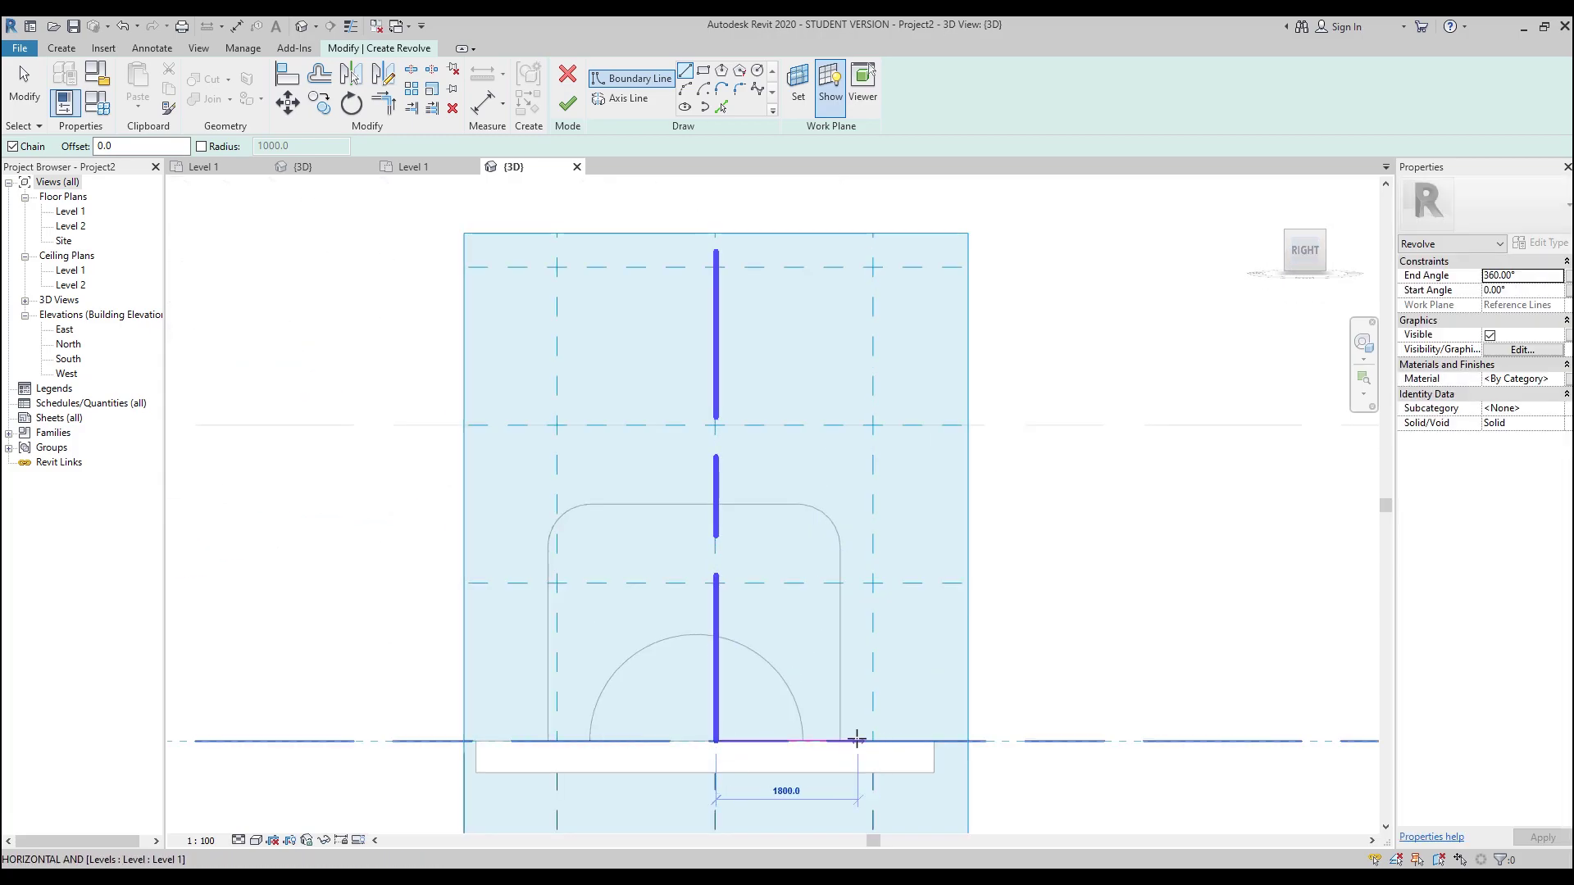
left_click(871, 742)
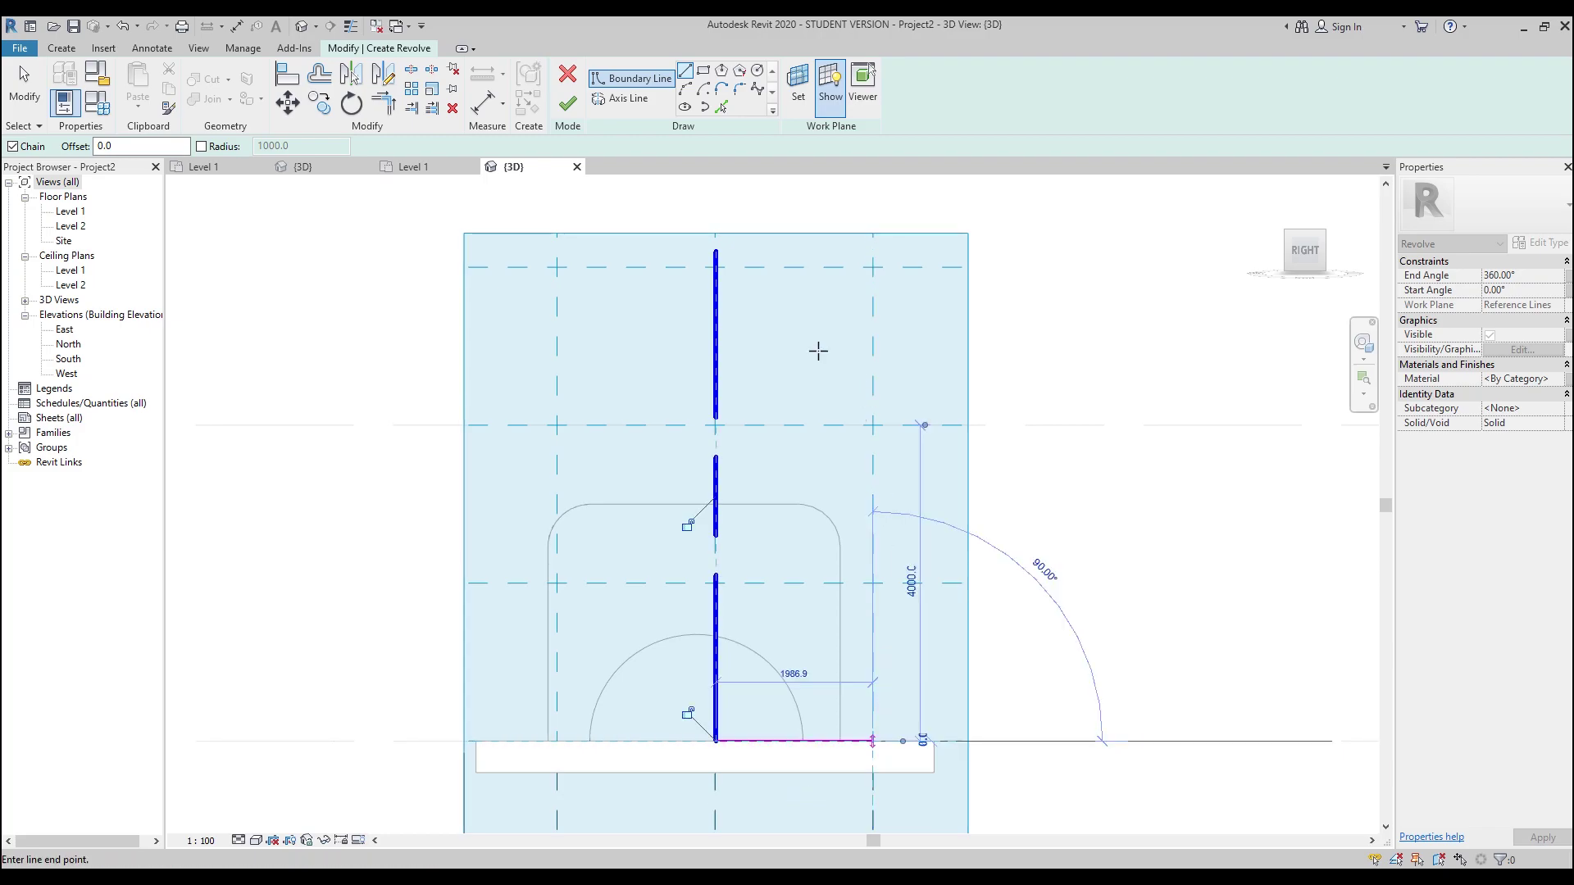
left_click(715, 250)
left_click(819, 250)
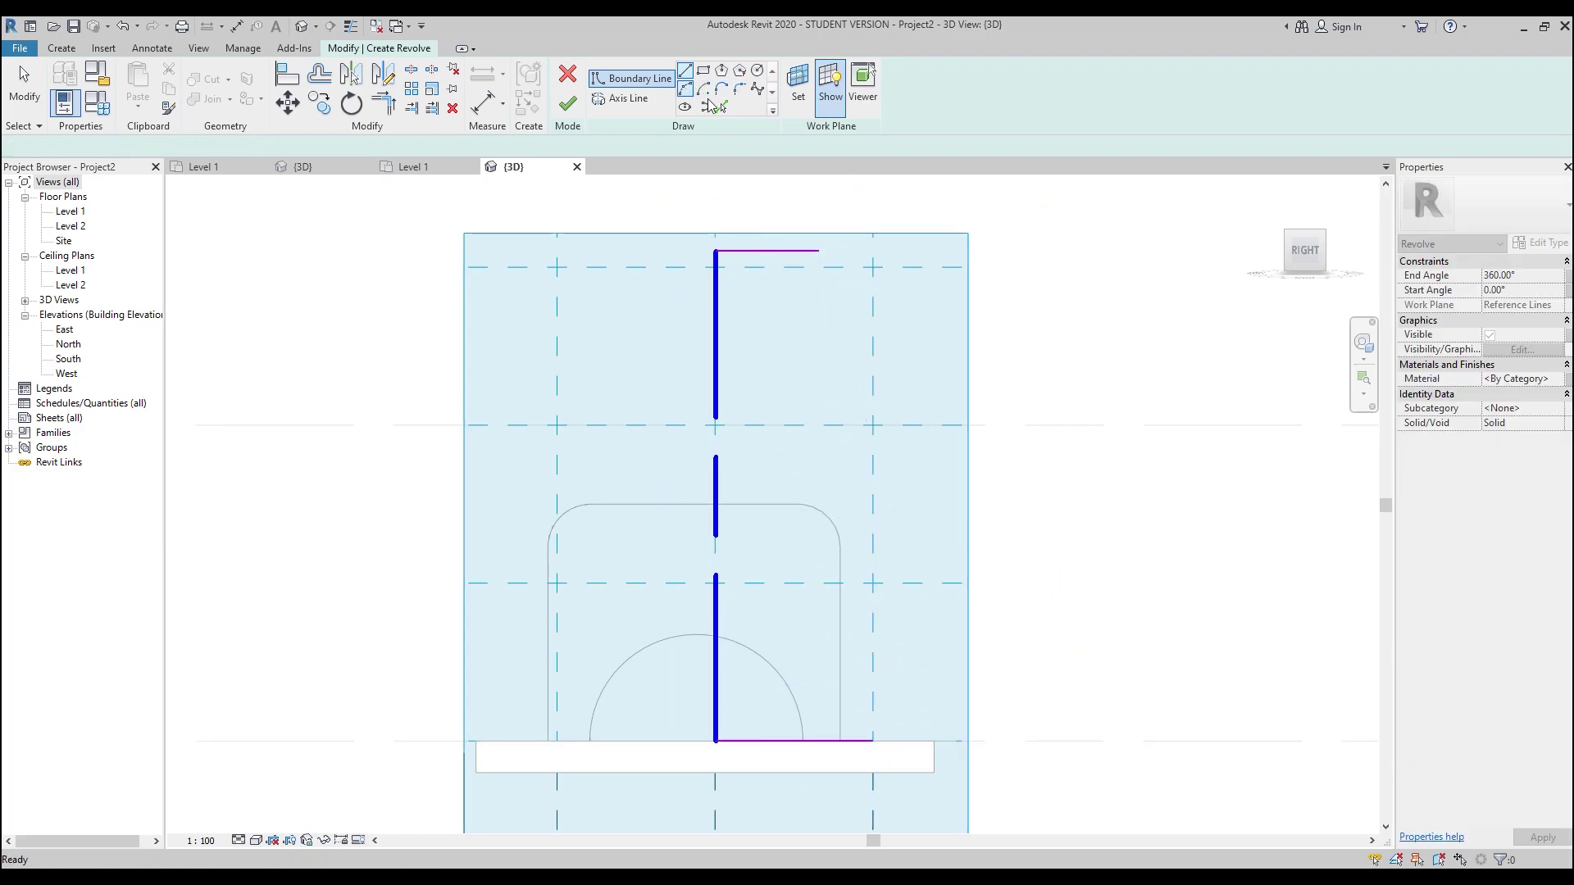
key("Escape")
- Draw a wavy spline boundary joining the free end of the upper line to the free end of the base line
left_click(758, 89)
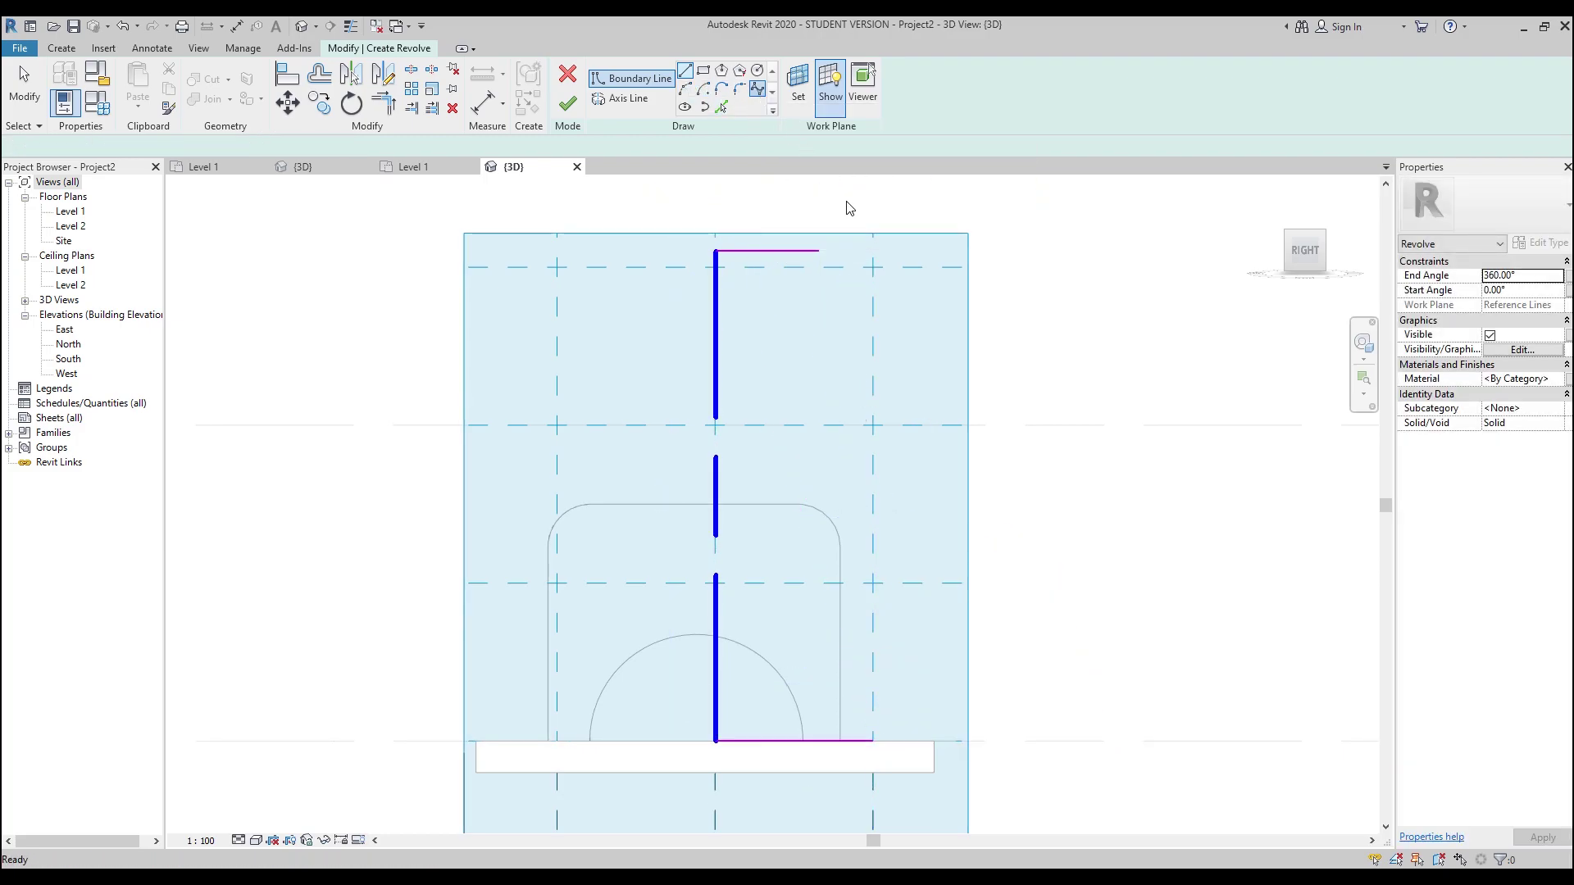
left_click(818, 250)
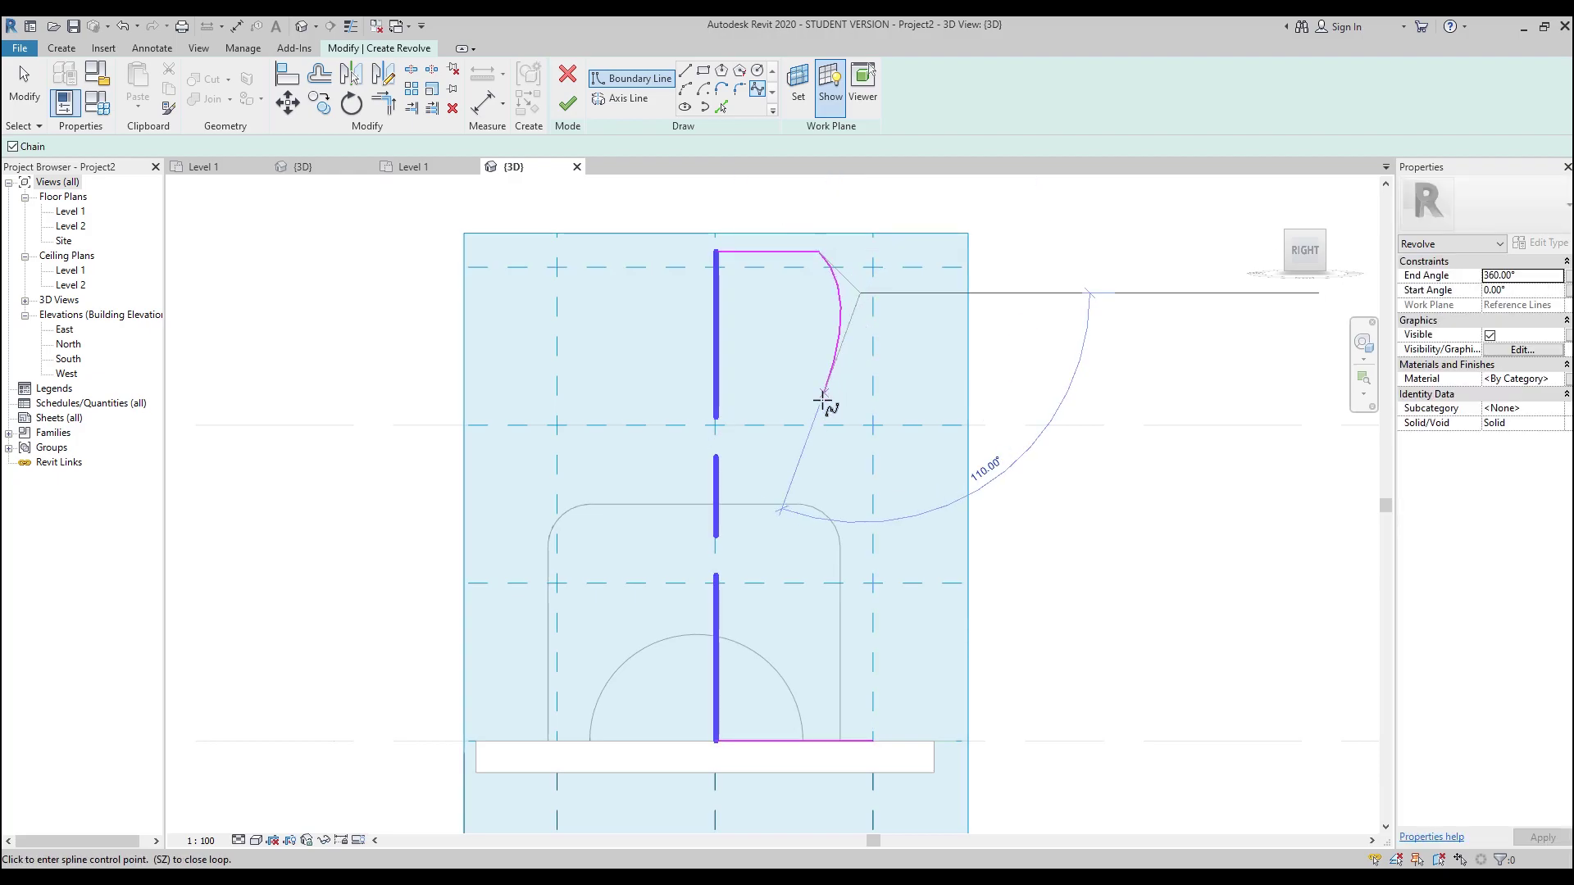
left_click(758, 464)
left_click(758, 542)
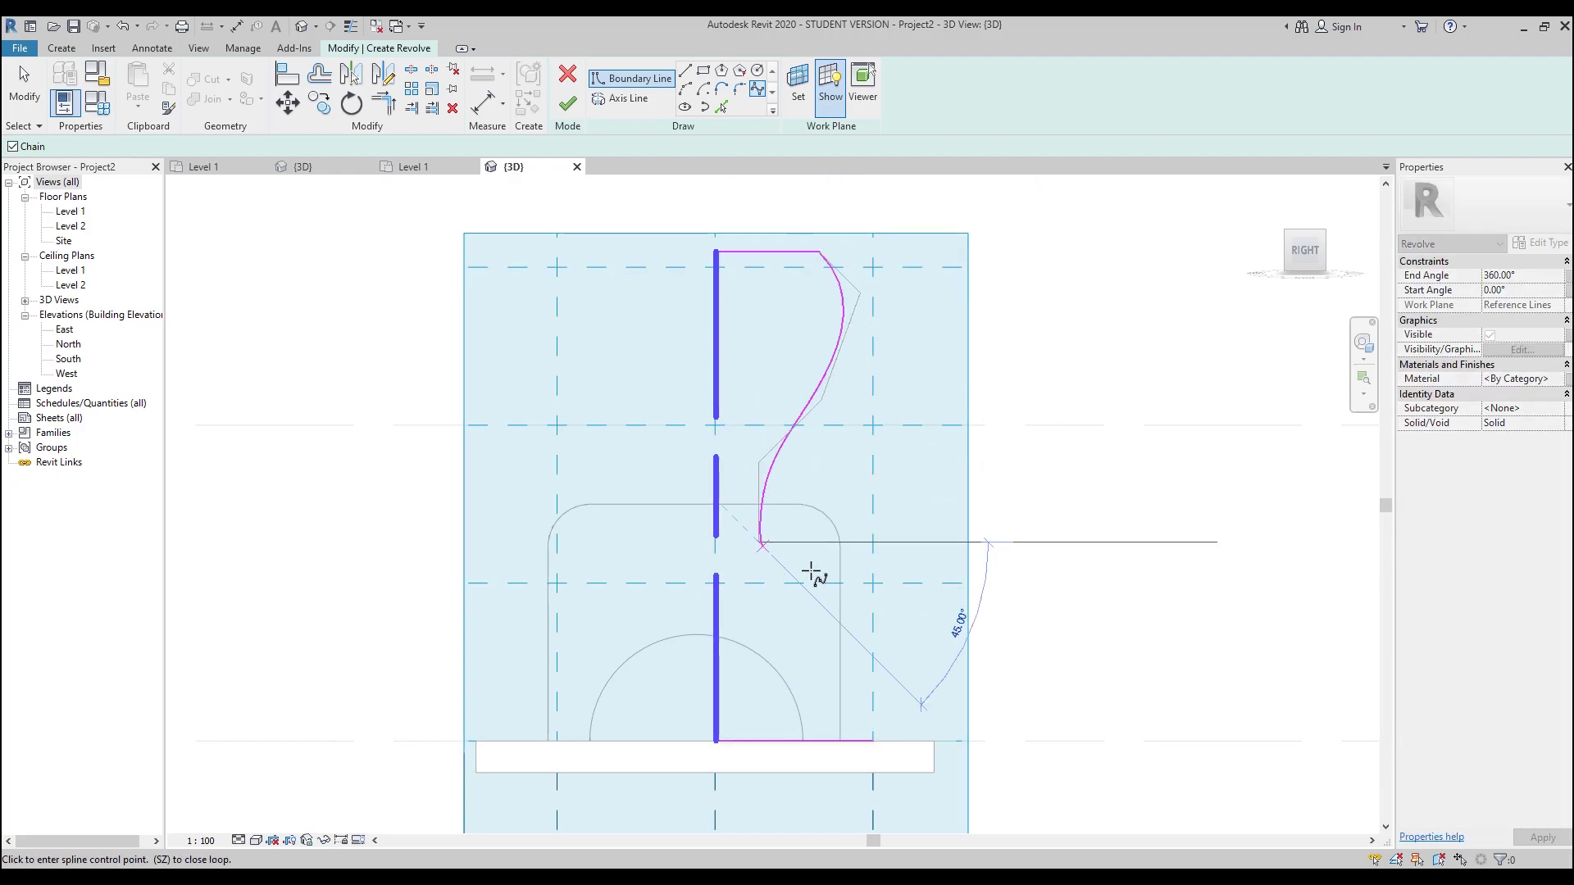
left_click(841, 583)
left_click(901, 619)
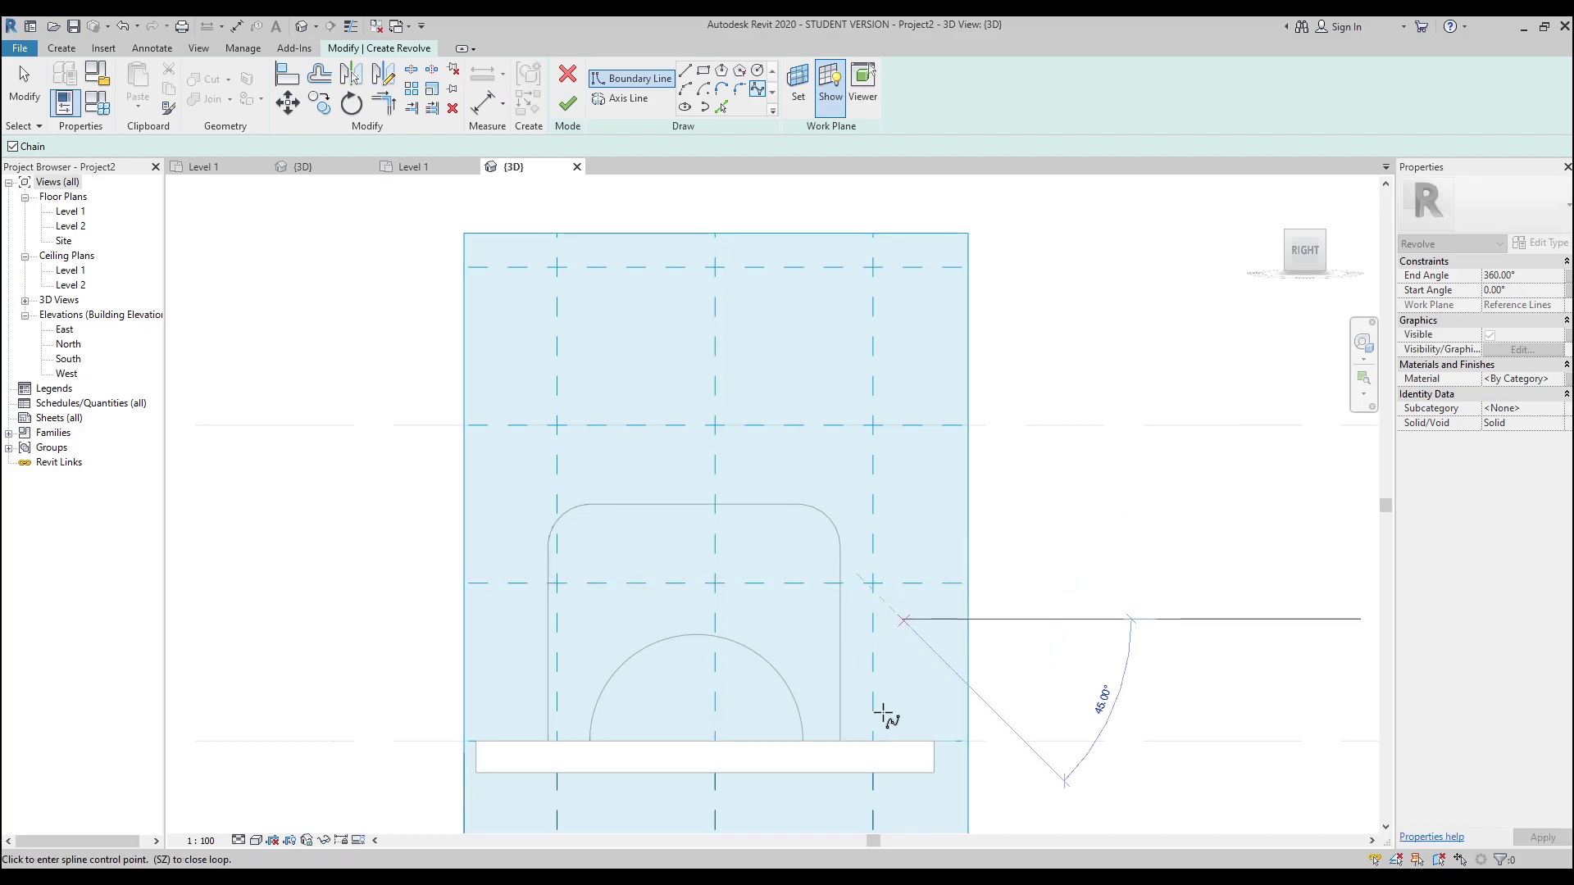
left_click(872, 742)
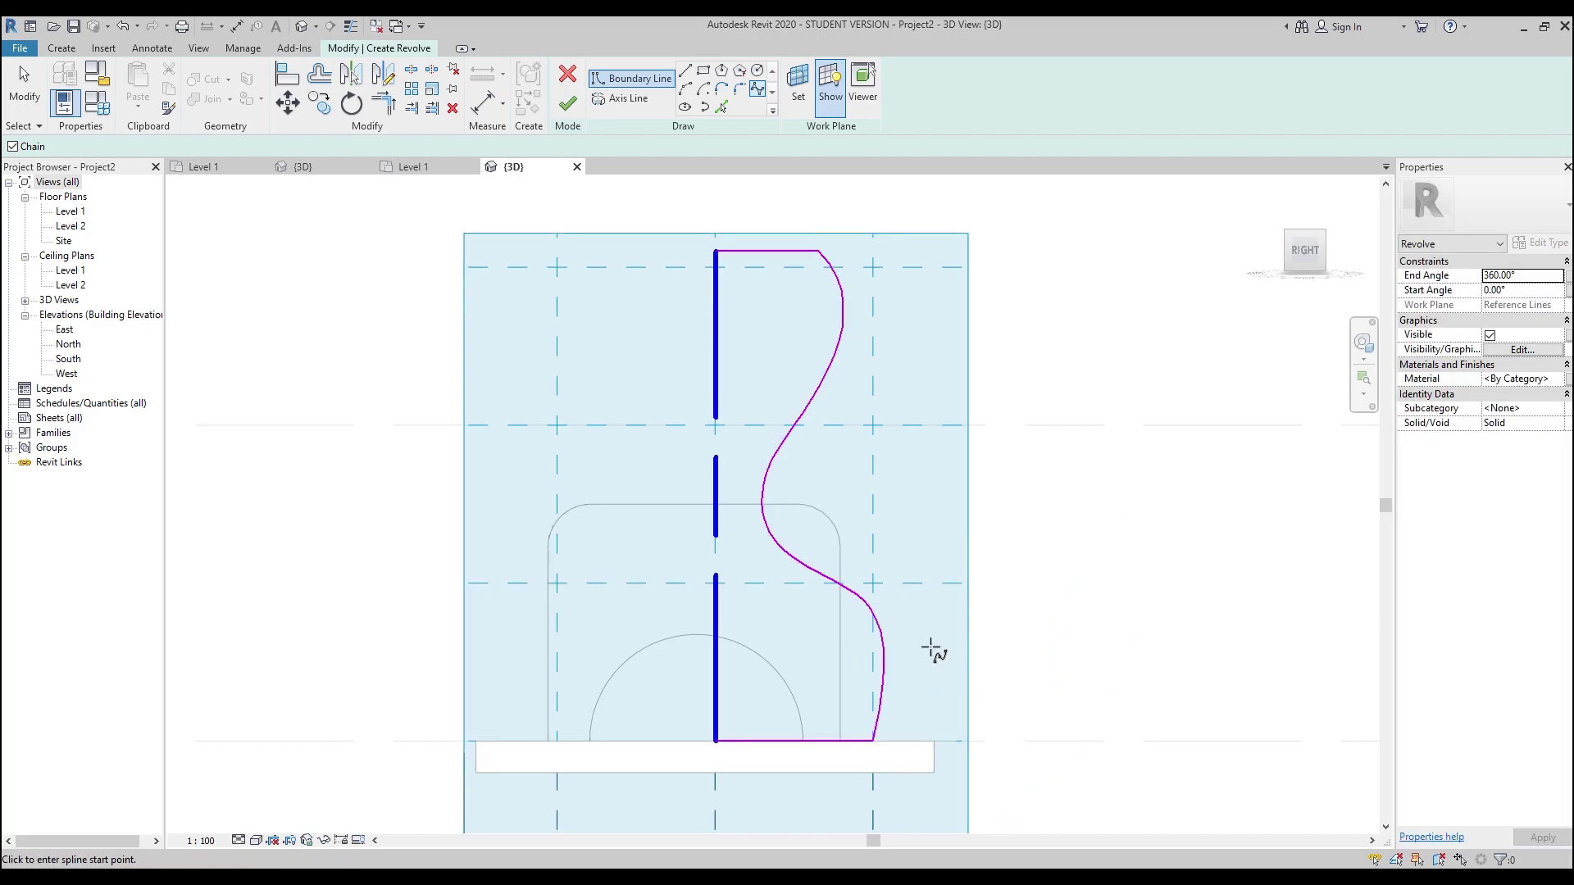
key("Escape")
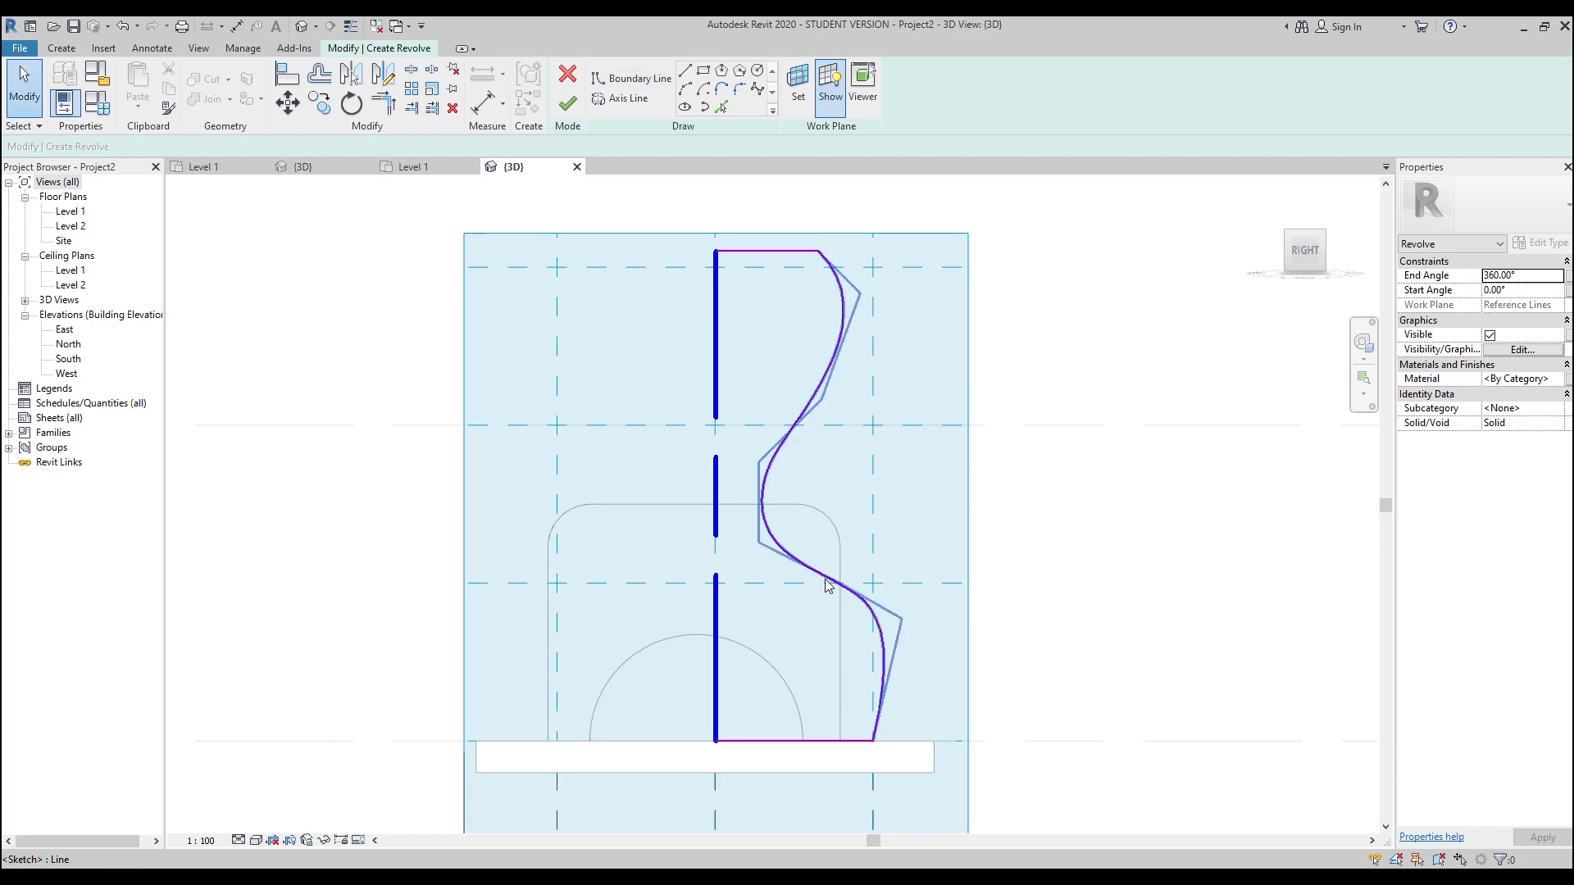
- Close the revolve profile with a vertical boundary line along the axis, from its top end to its base
mouse_move(702, 509)
middle_mouse_down("shift")
mouse_move(657, 517)
mouse_move(672, 517)
middle_mouse_up("shift")
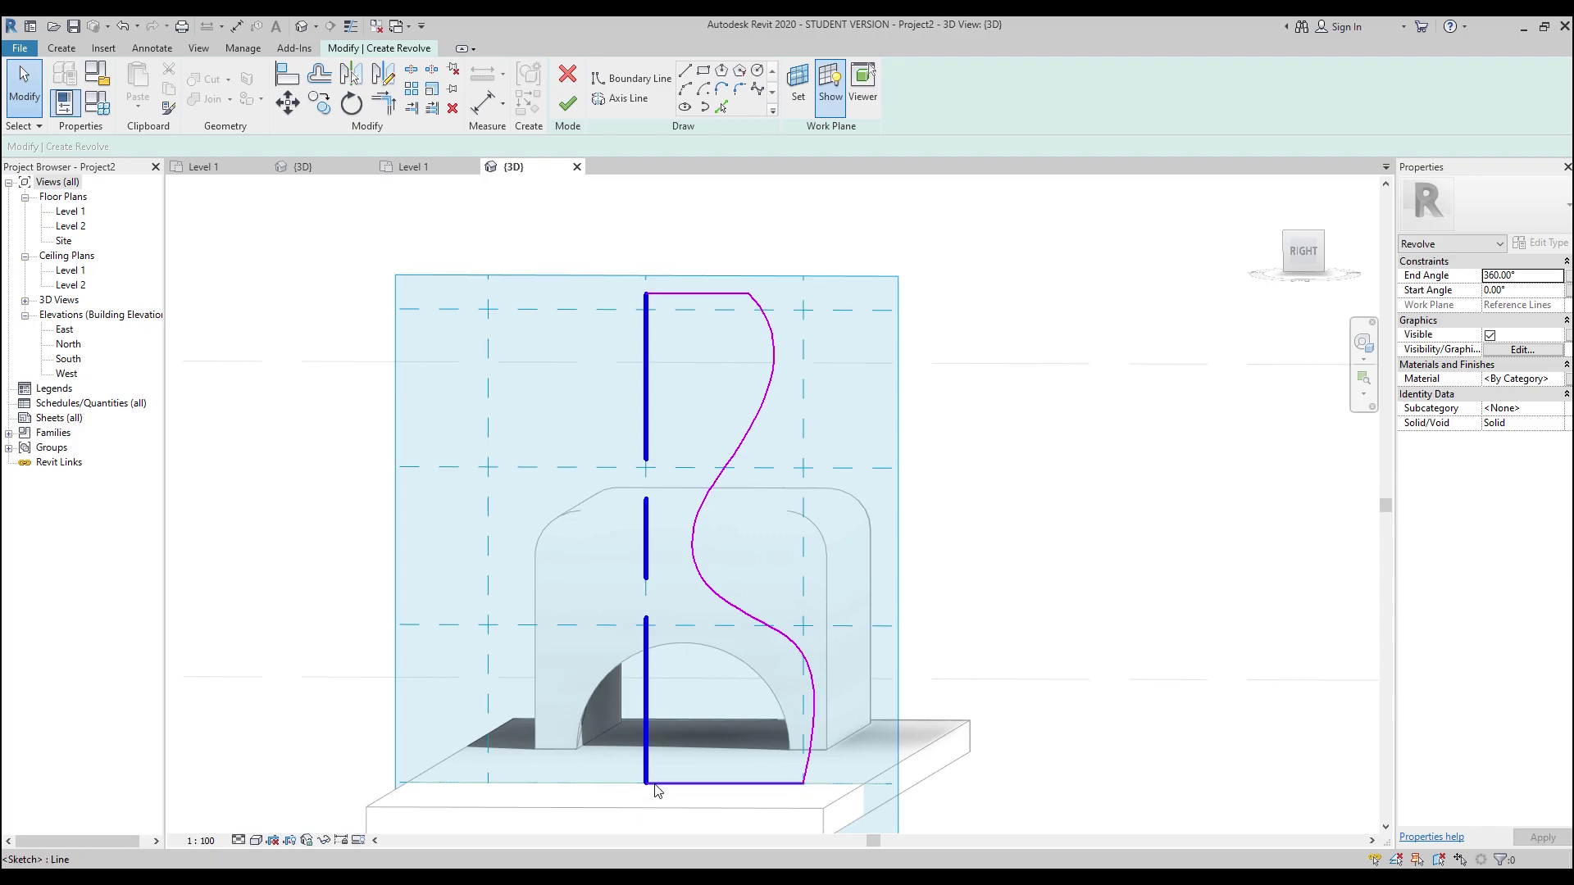
left_click(684, 70)
left_click(646, 293)
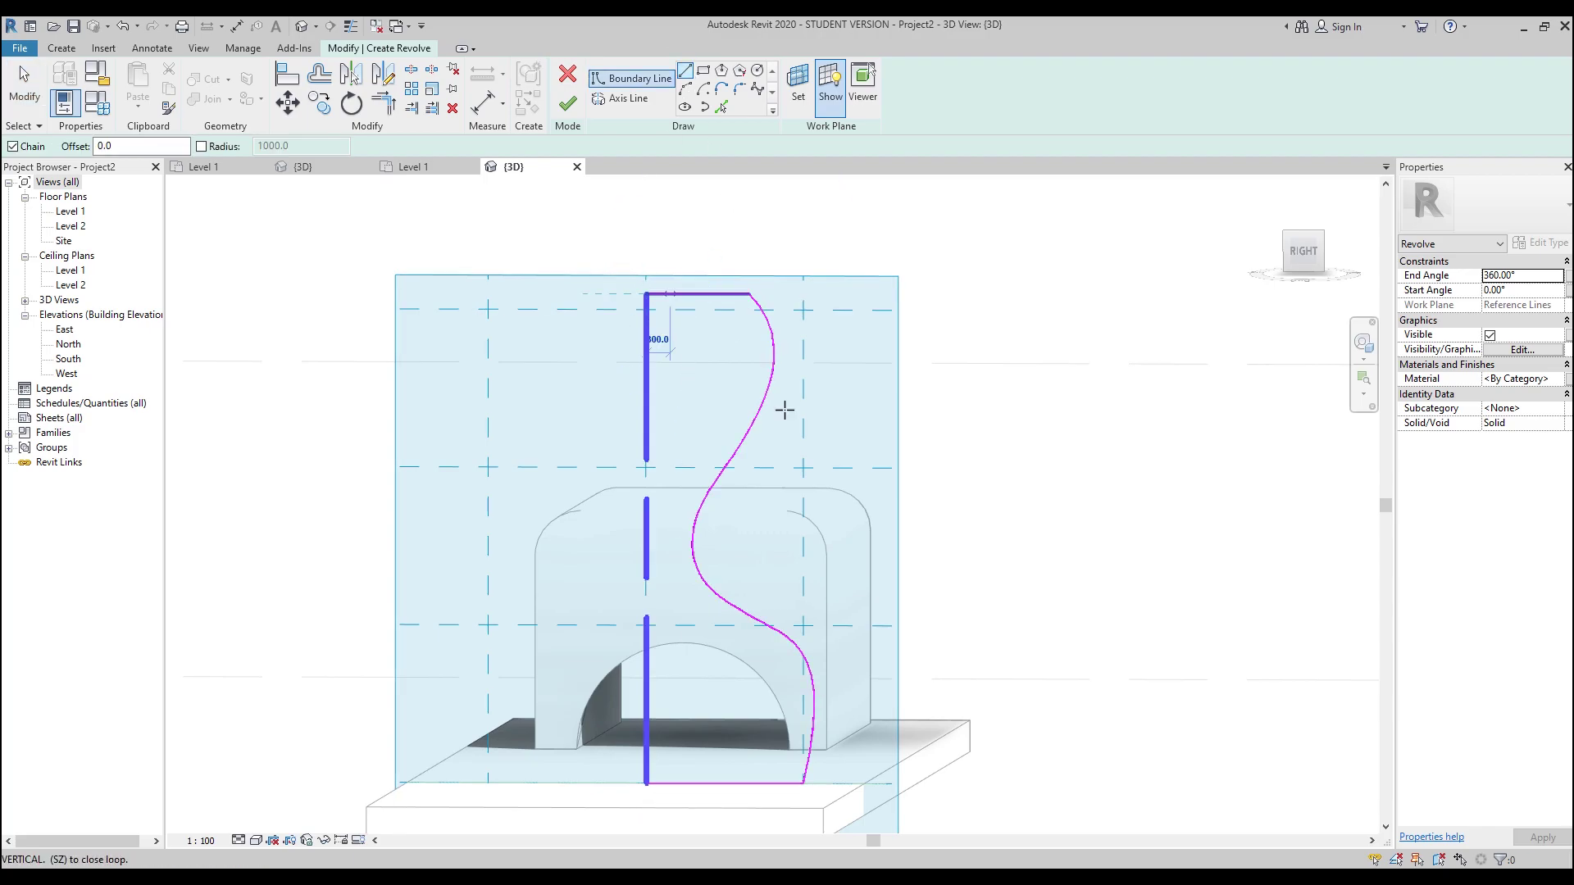
left_click(645, 784)
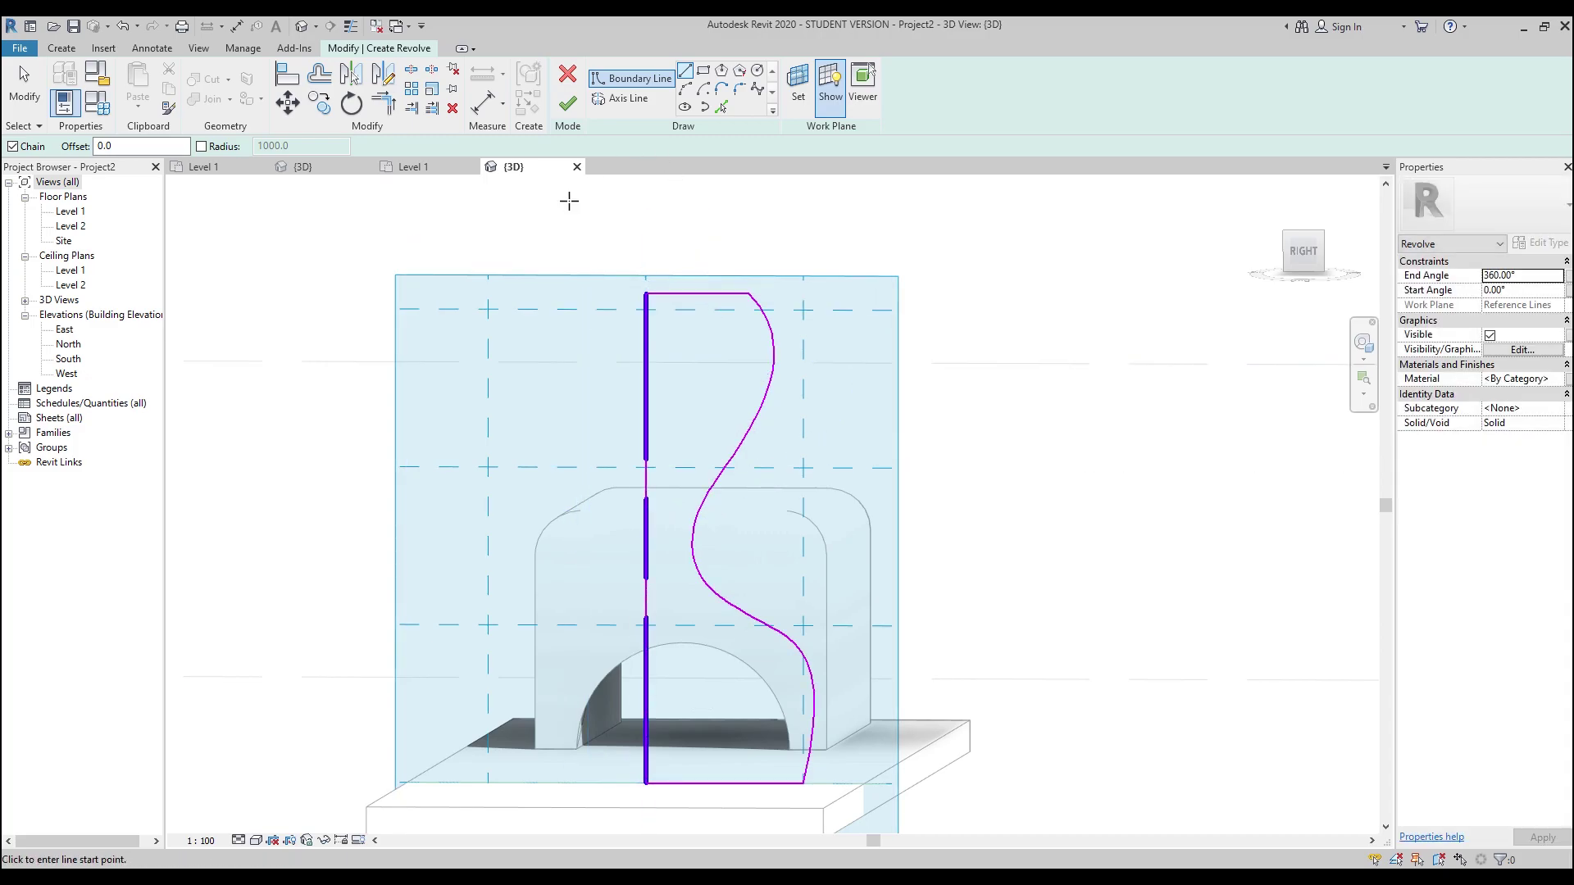
middle_click_drag(455, 324, 604, 425, "shift")
key("Escape")
key("Escape")
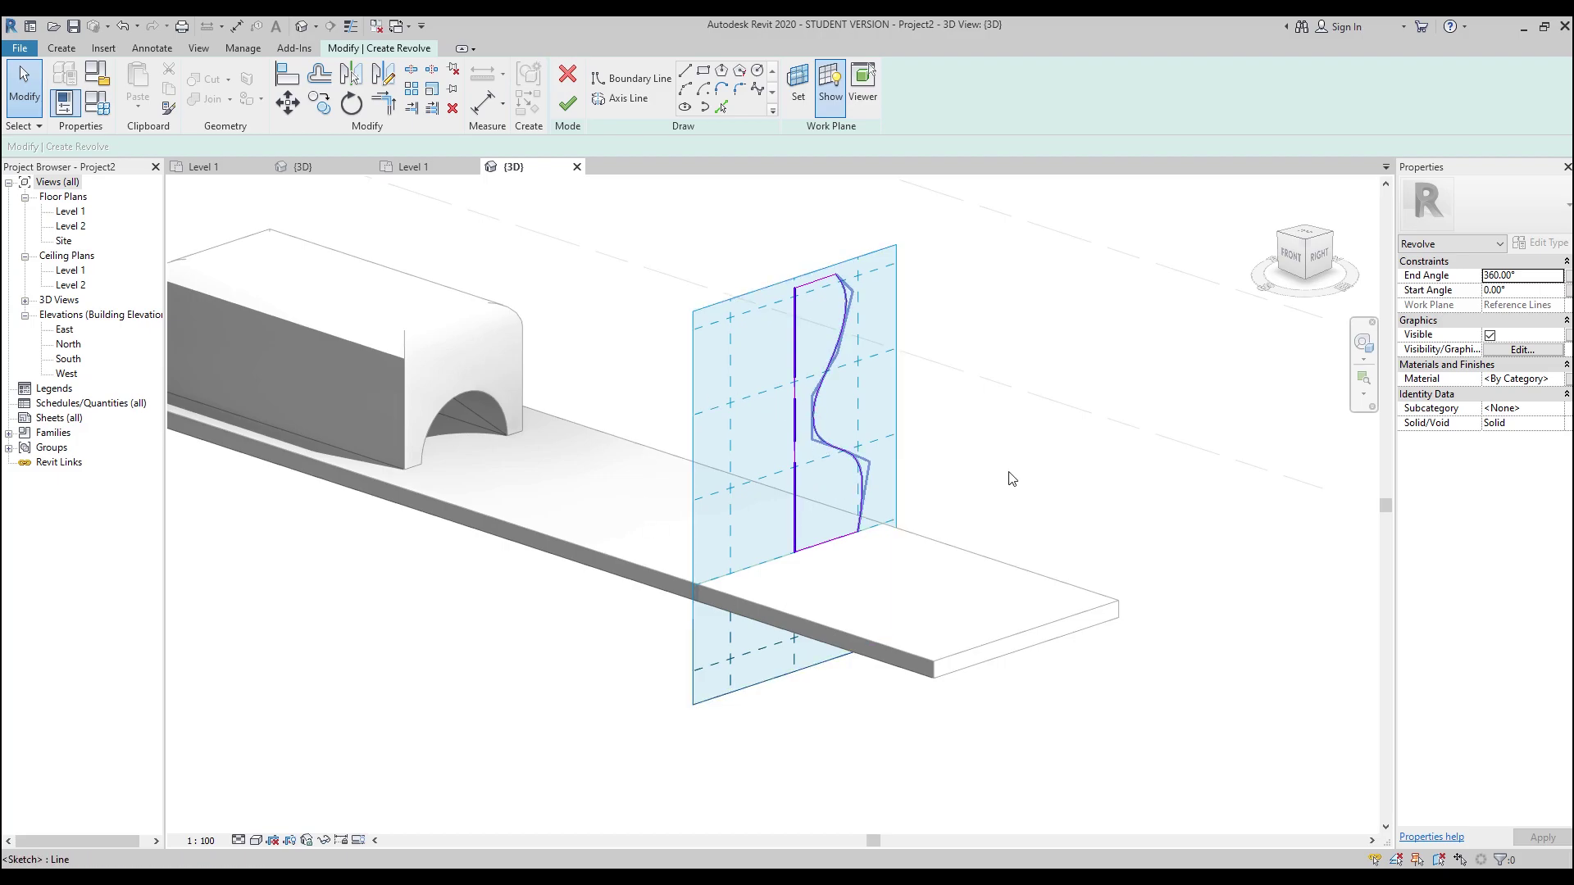
- Set the revolve's end angle to 180° and finish the sketch to create the half-revolved solid
left_click(1530, 282)
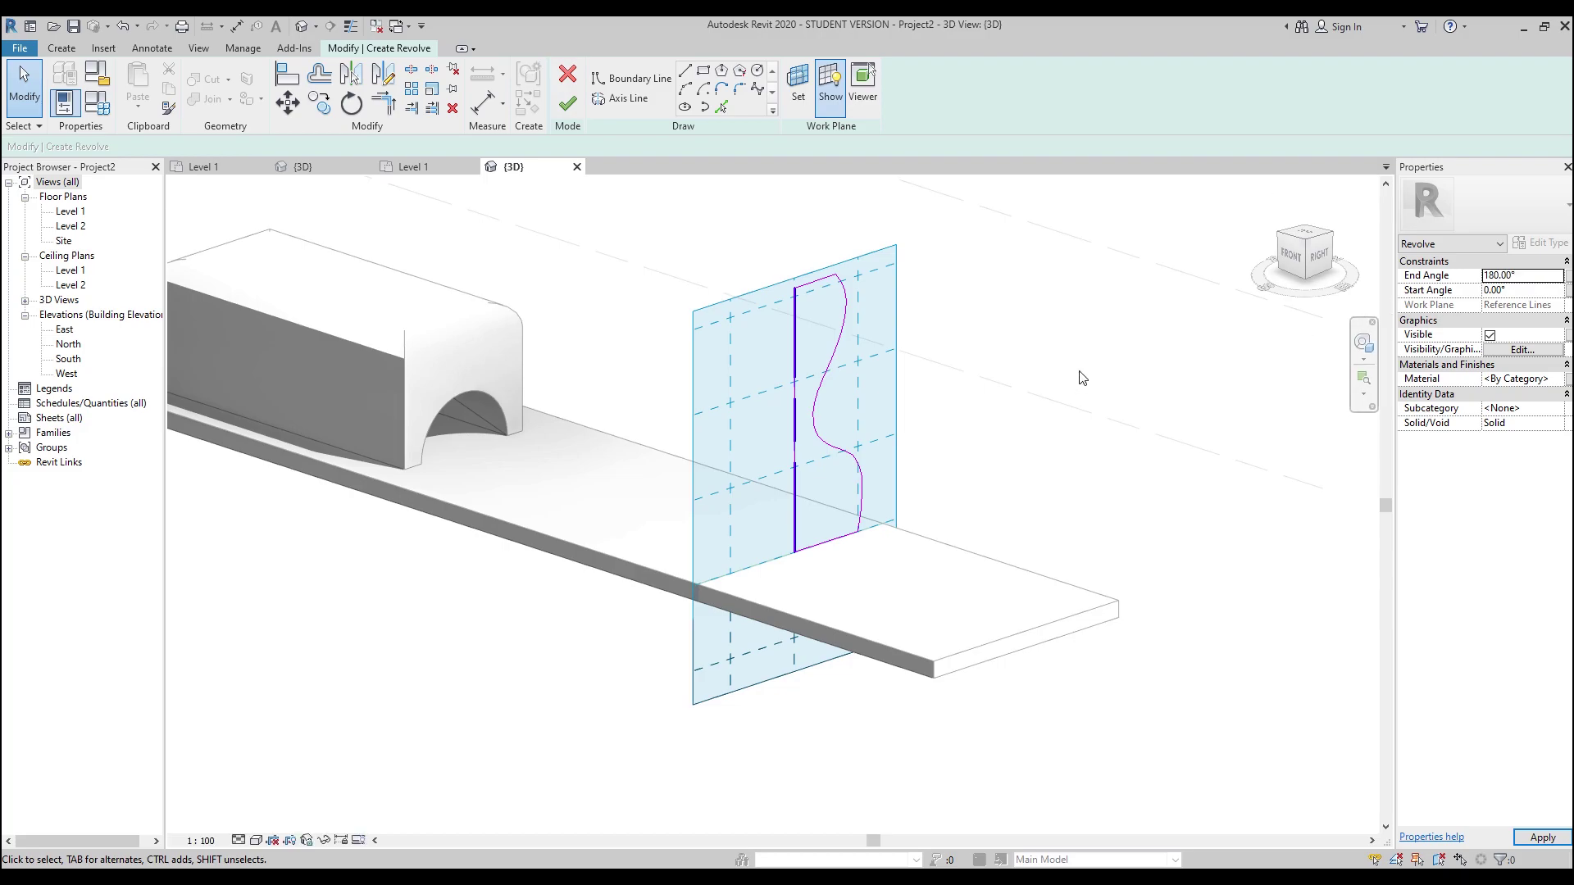
left_click(578, 103)
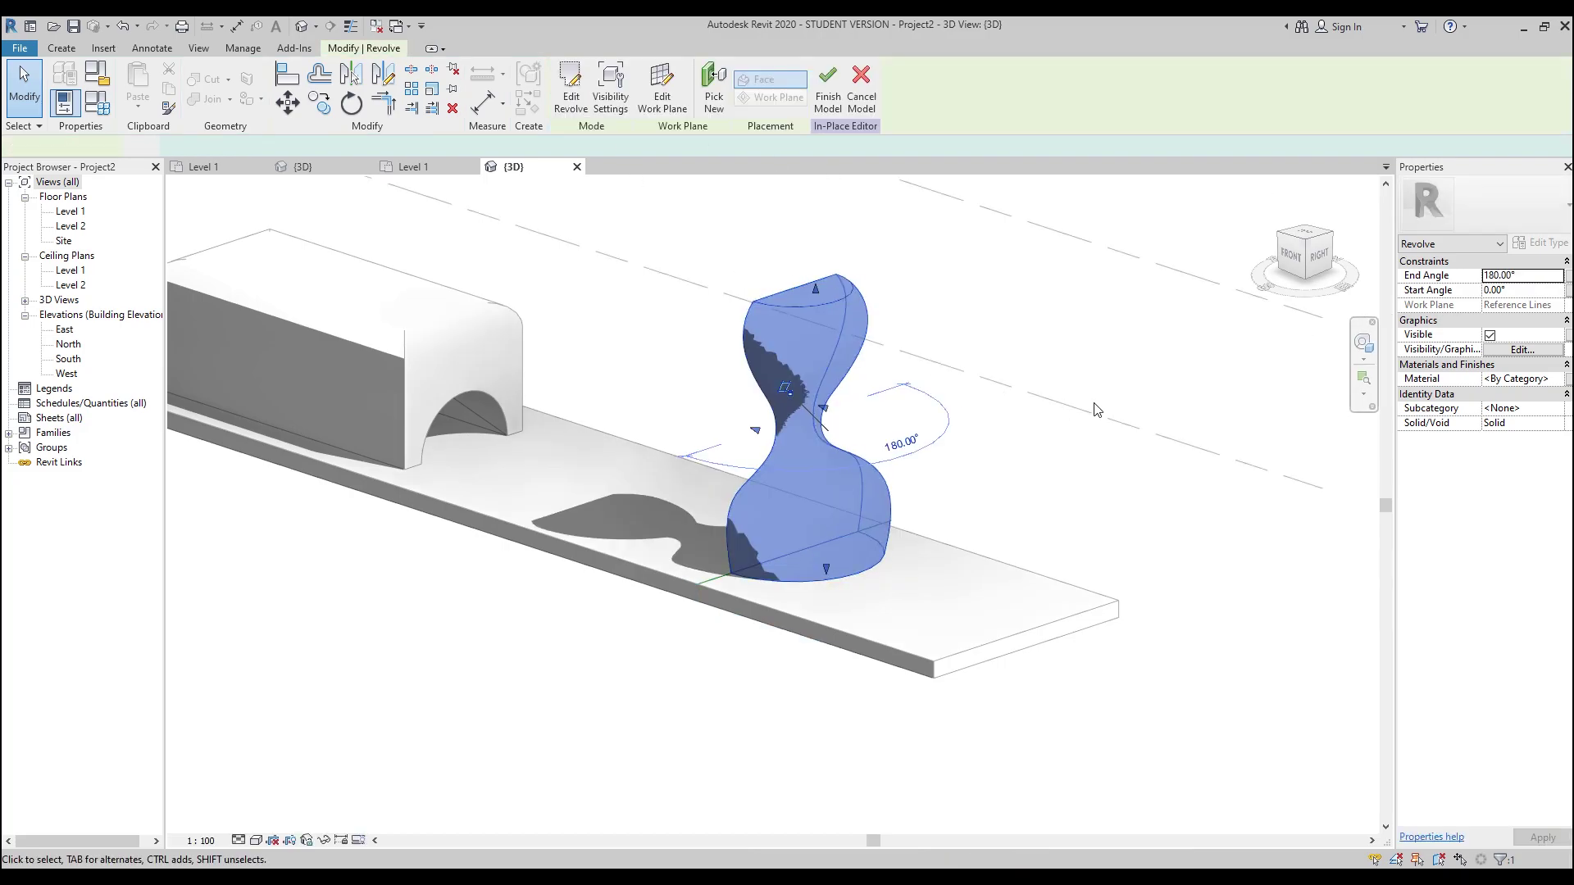
middle_click_drag(706, 421, 854, 563, "shift")
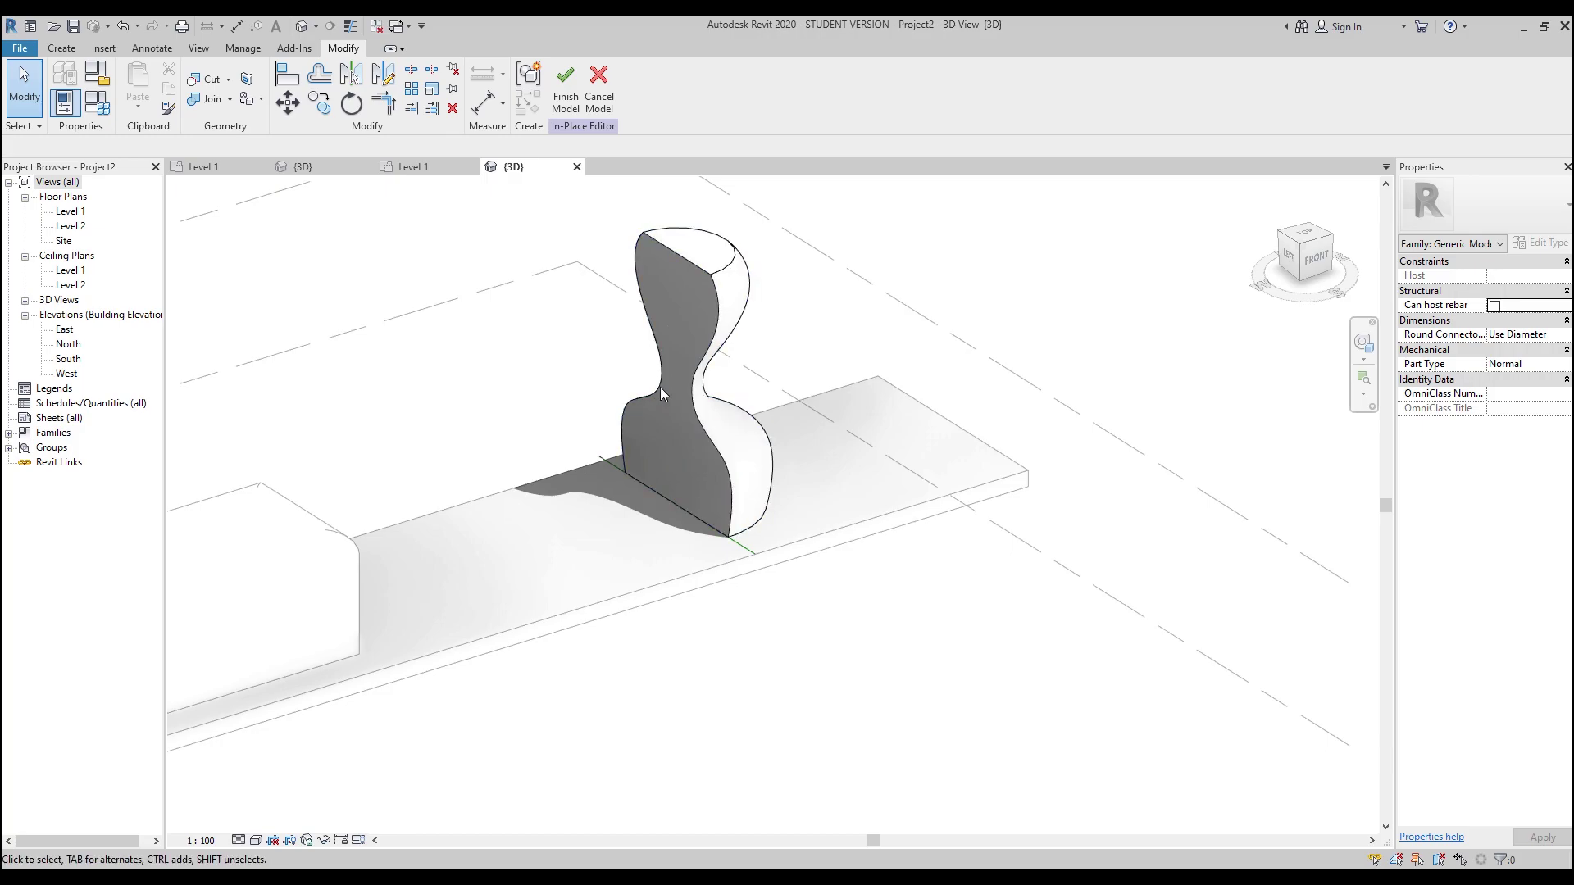
mouse_move(655, 435)
middle_mouse_down("shift")
mouse_move(625, 555)
mouse_move(672, 650)
mouse_move(681, 560)
mouse_move(614, 518)
middle_mouse_up("shift")
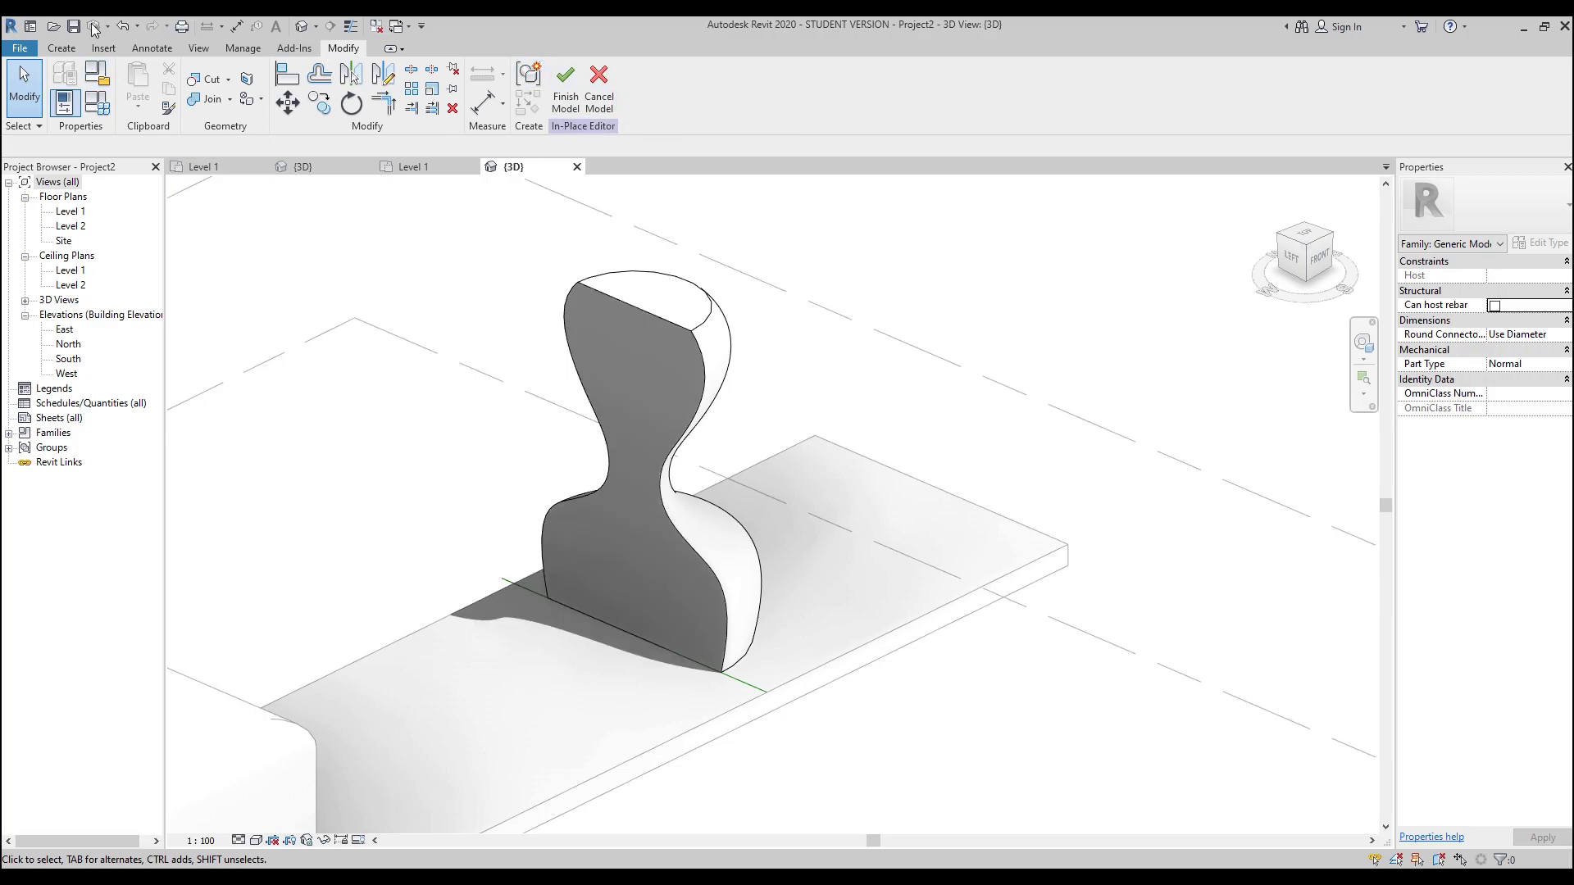
- Start a solid Extrusion and pick the side curves, top edge and base reference line of the revolve's flat face as its profile
left_click(62, 48)
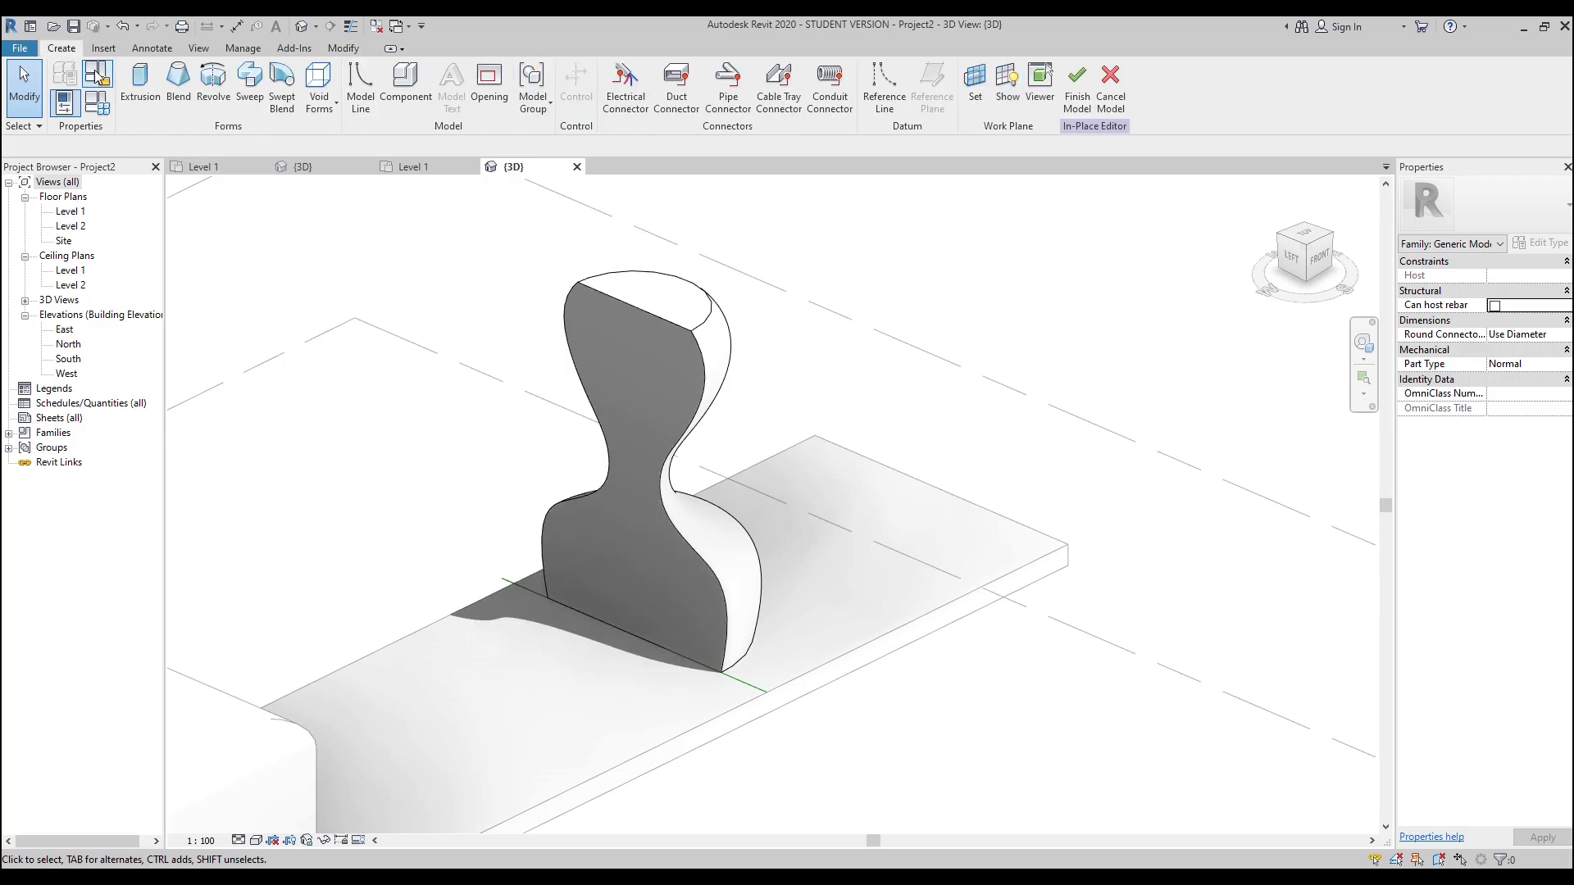
left_click(141, 82)
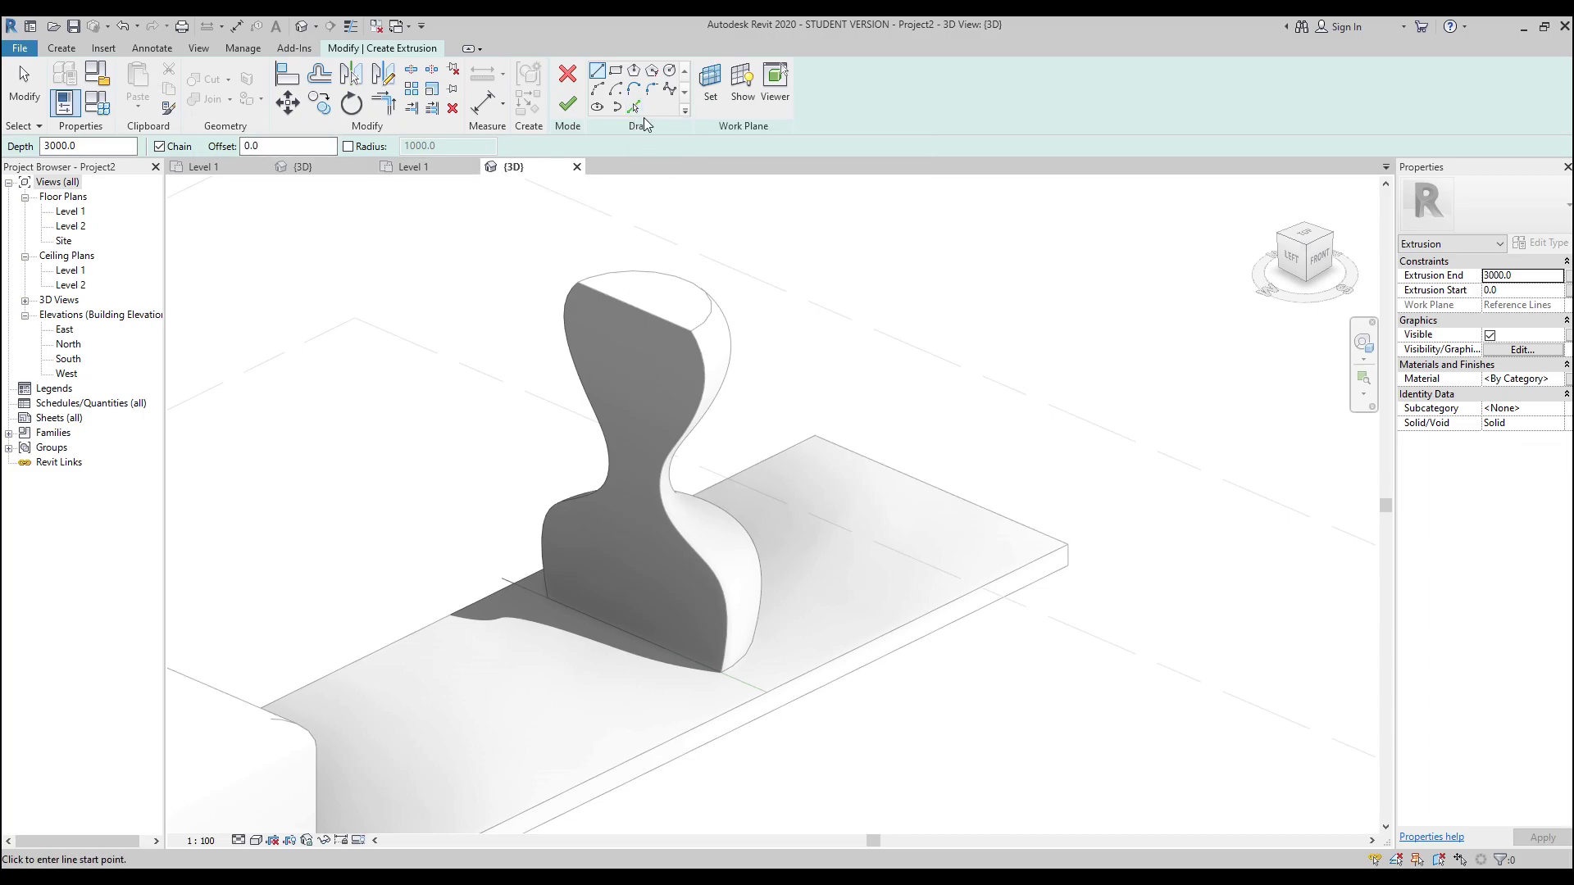
left_click(632, 106)
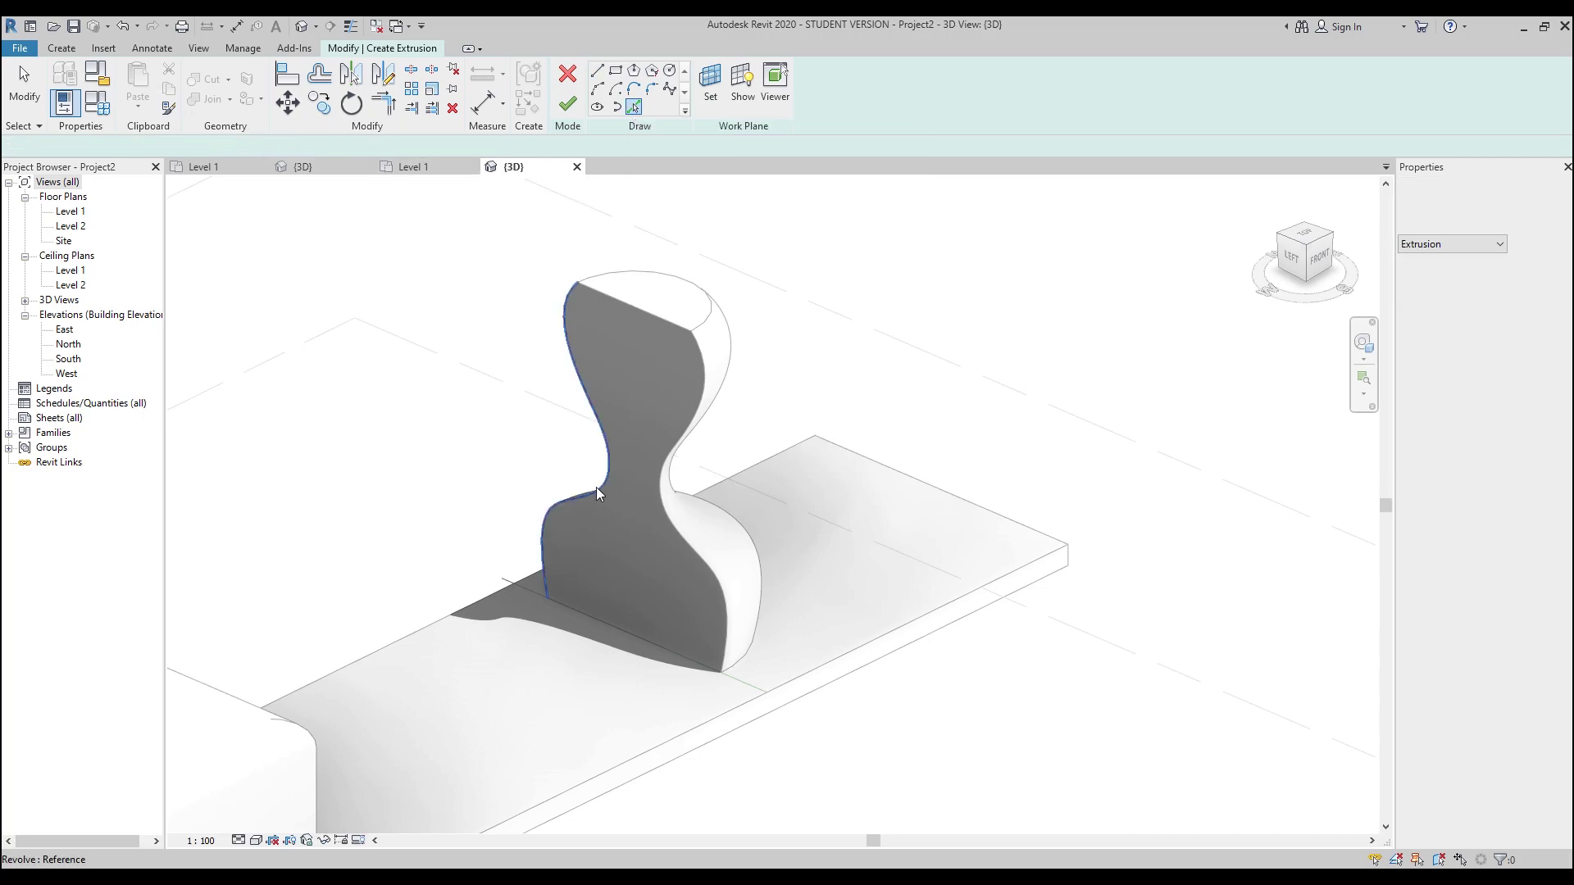
left_click(596, 489)
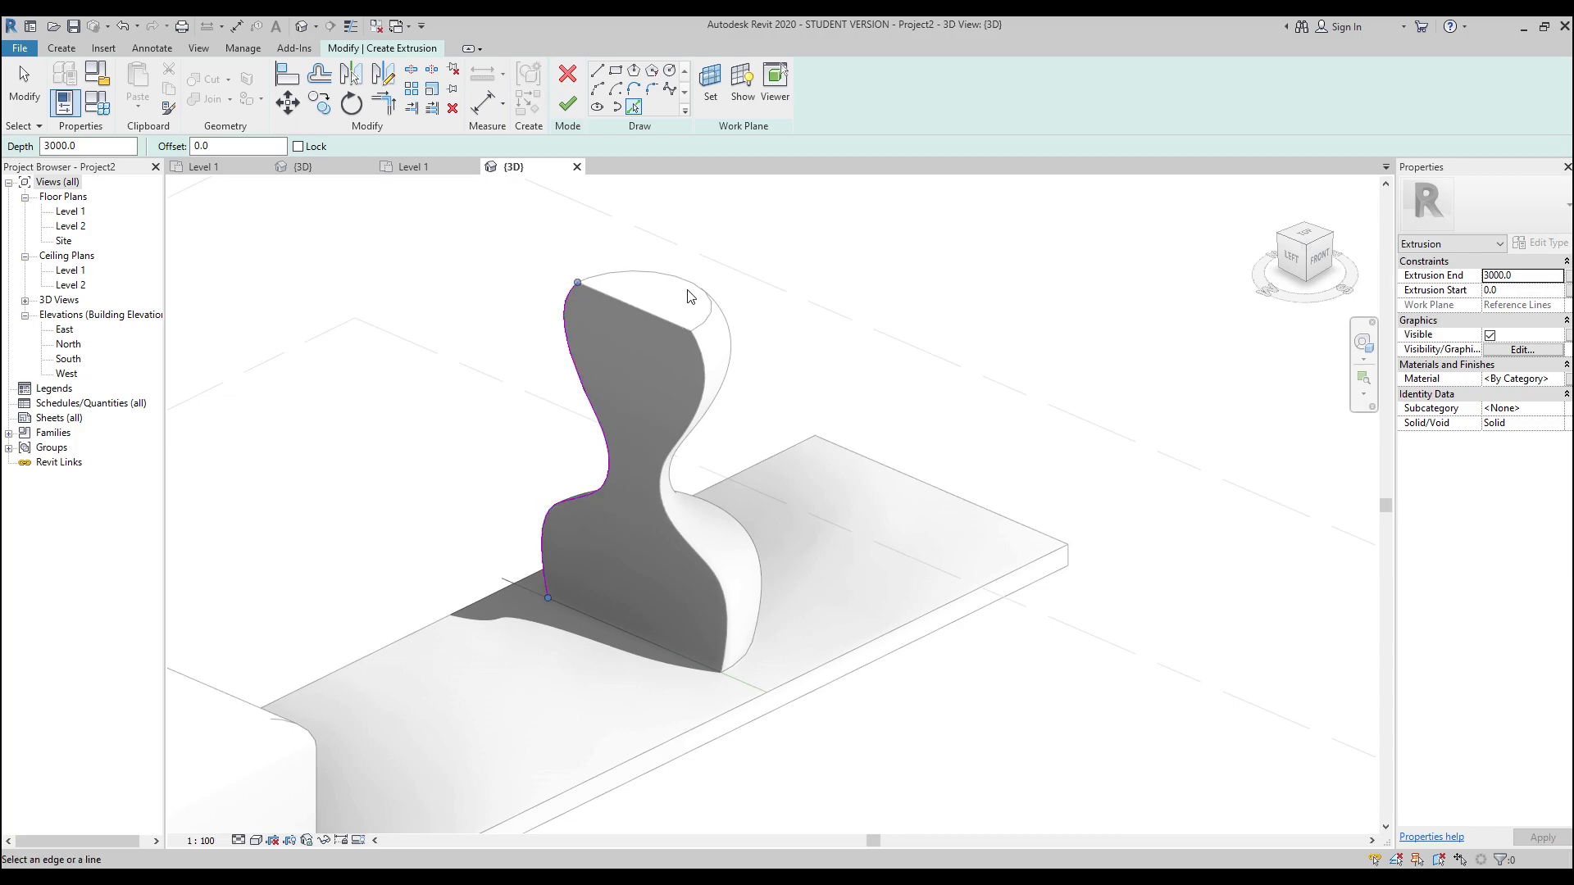
left_click(661, 327)
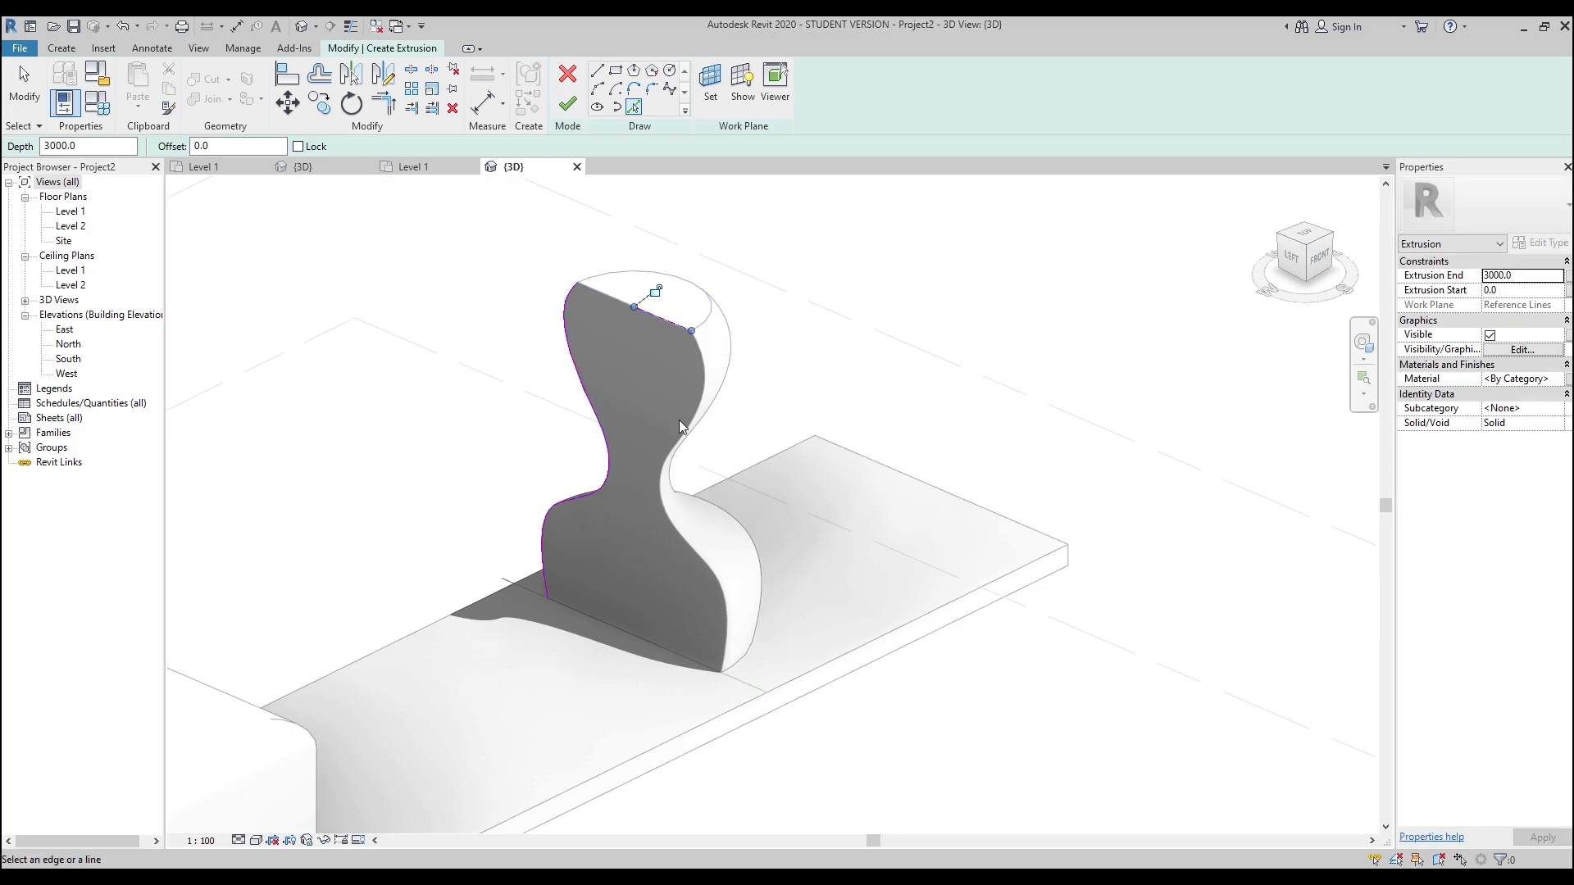
left_click(624, 631)
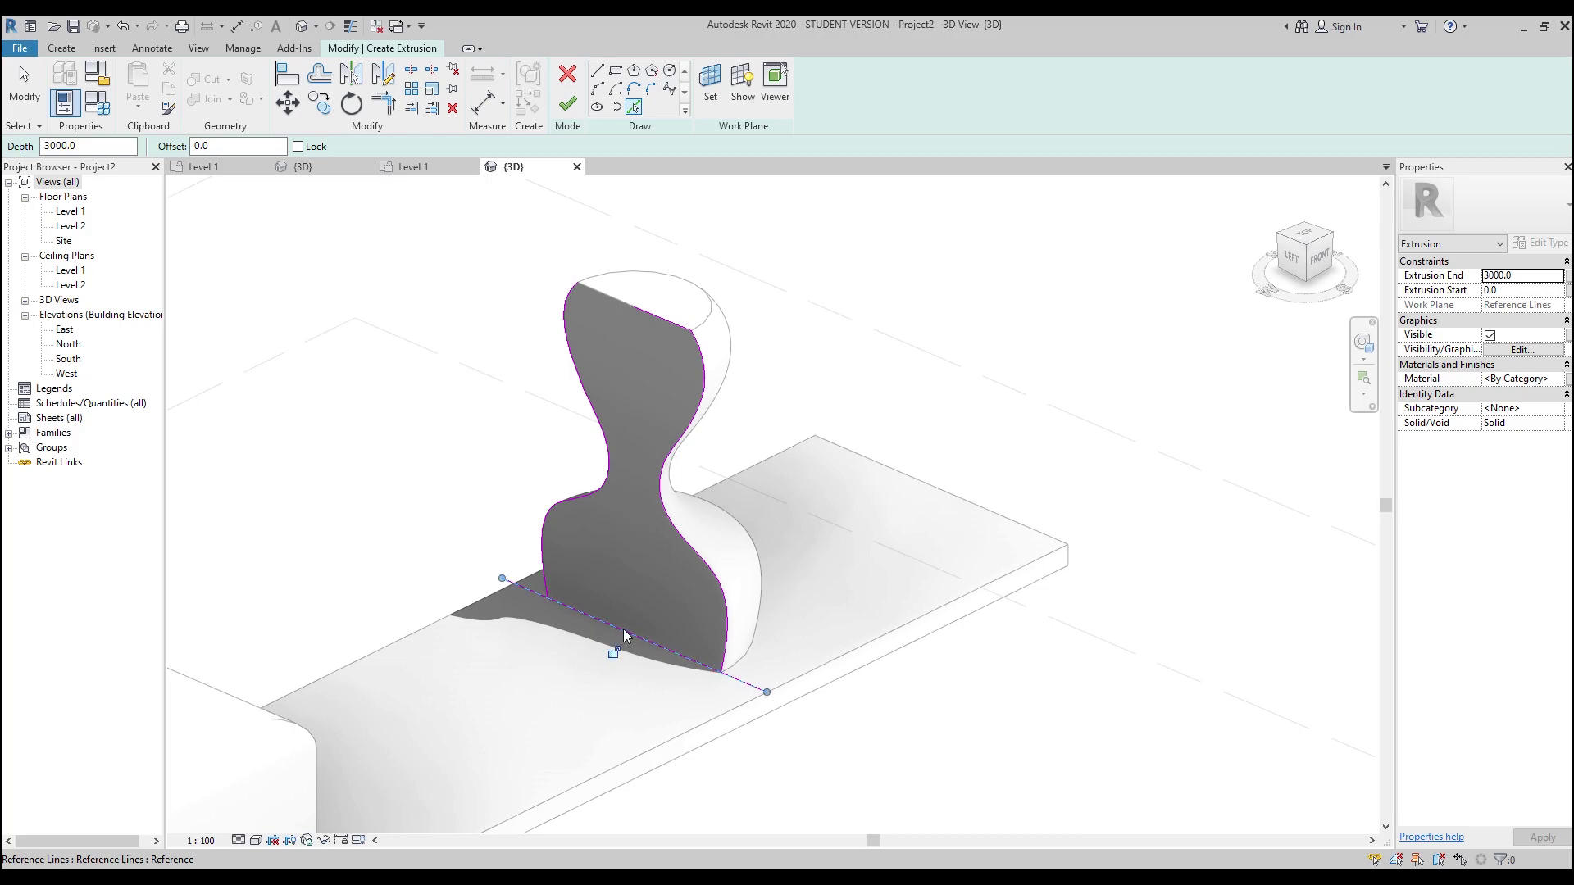
key("t")
key("r")
left_click(557, 603)
scroll(542, 592, "up", 3)
key("Escape")
key("Escape")
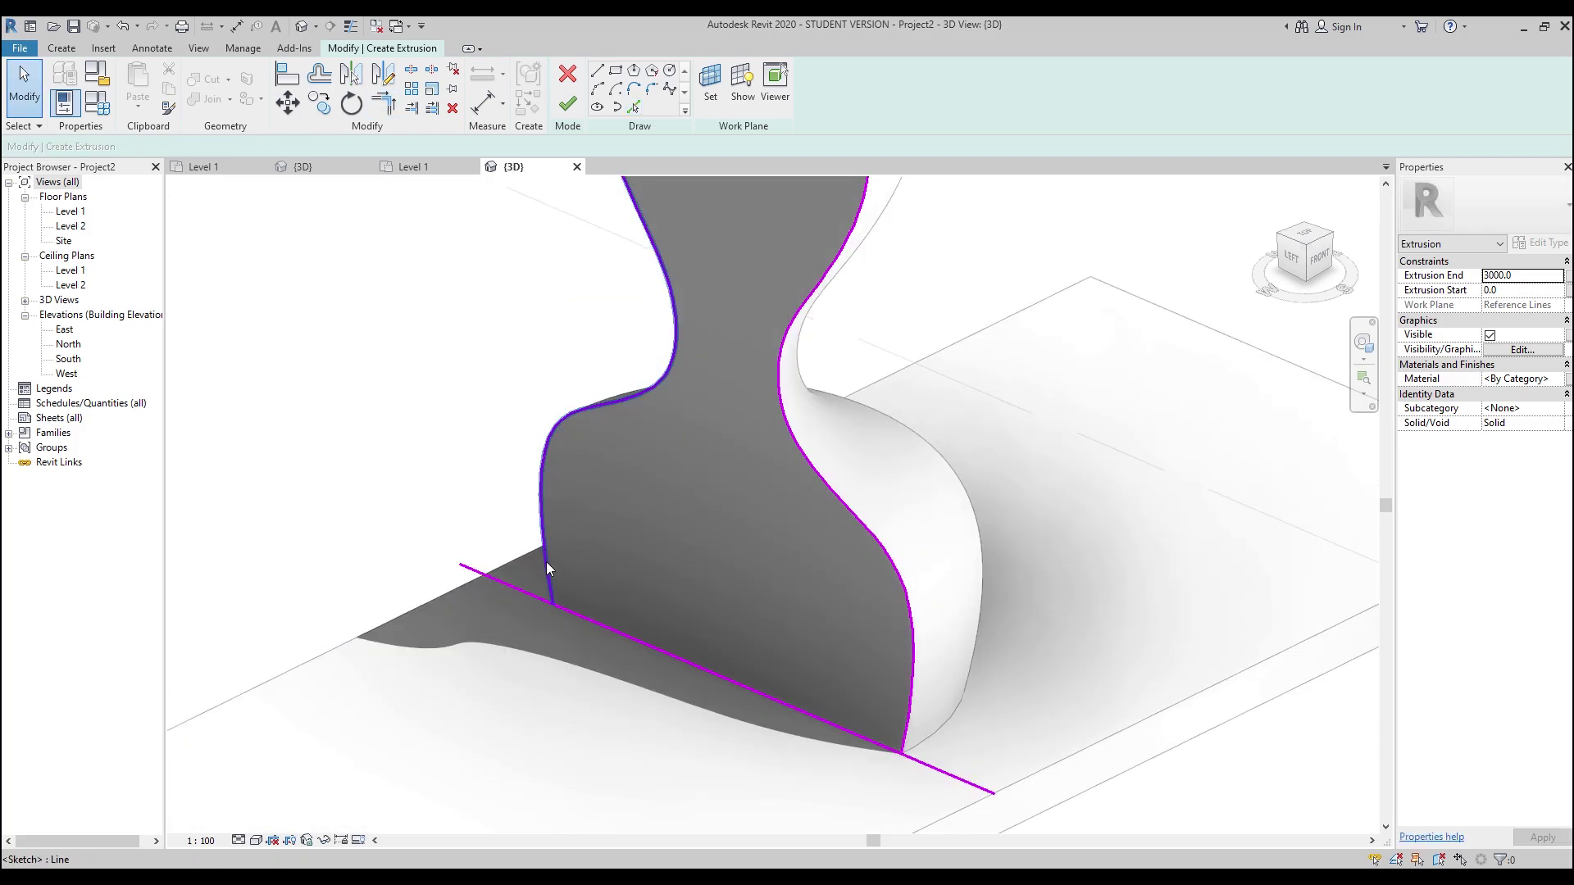
- Shorten the extrusion's base line at both ends so that it meets the lower endpoints of the two side curves
left_click(479, 574)
left_click_drag(461, 564, 553, 603)
left_click_drag(993, 792, 886, 748)
left_click(841, 692)
scroll(841, 692, "down", 4)
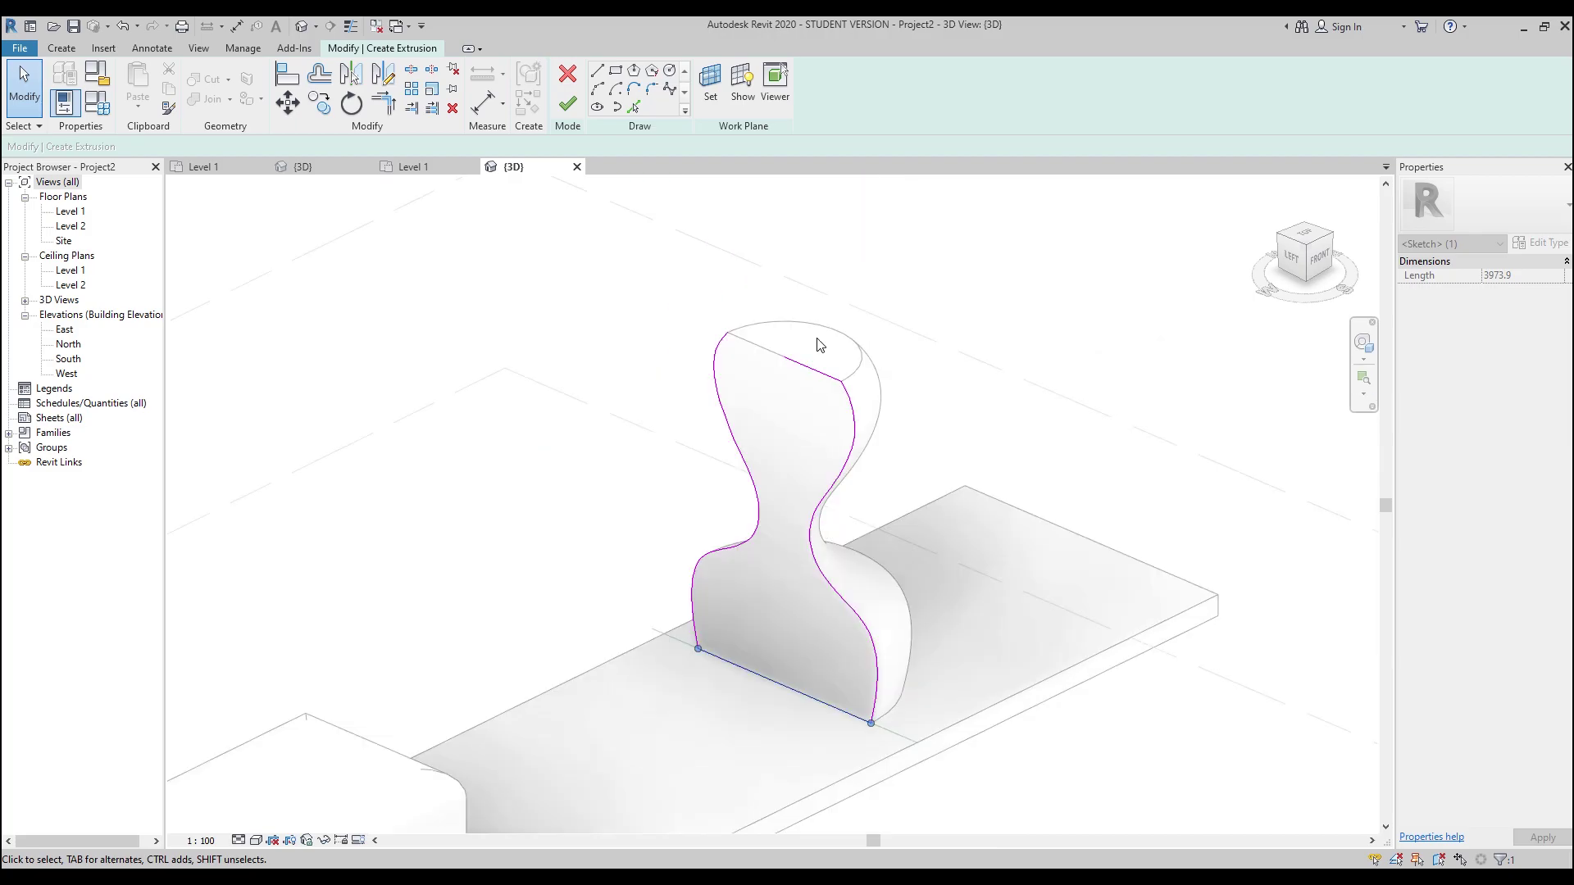
- Extend the half-length top line of the extrusion sketch to the upper endpoint of the opposite side curve
scroll(812, 300, "up", 2)
scroll(812, 300, "up", 2)
left_click(772, 415)
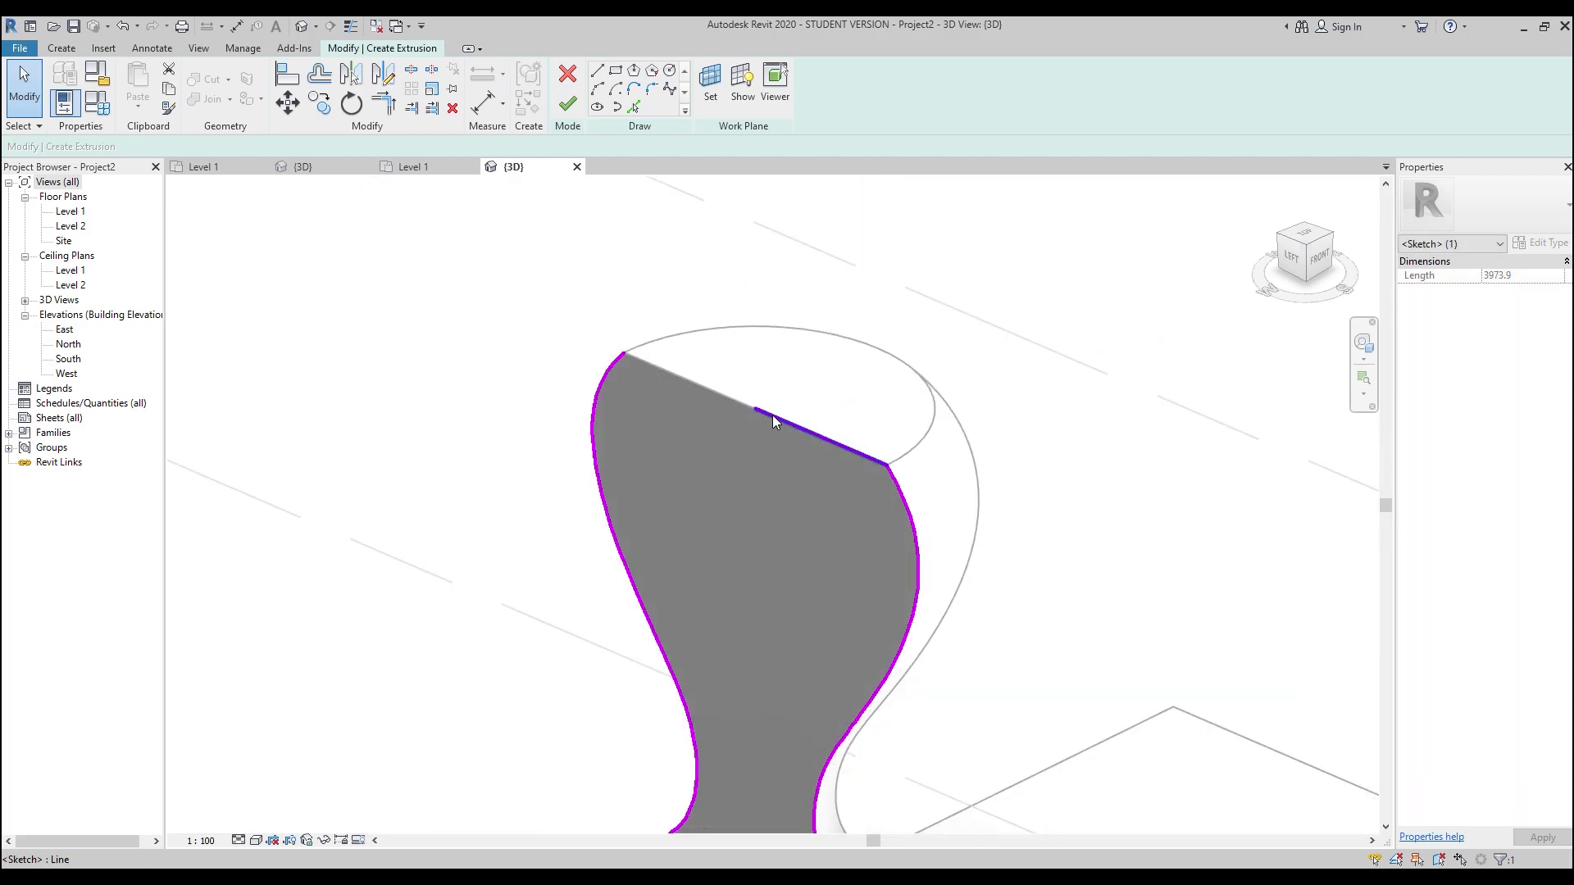
left_click_drag(756, 413, 625, 354)
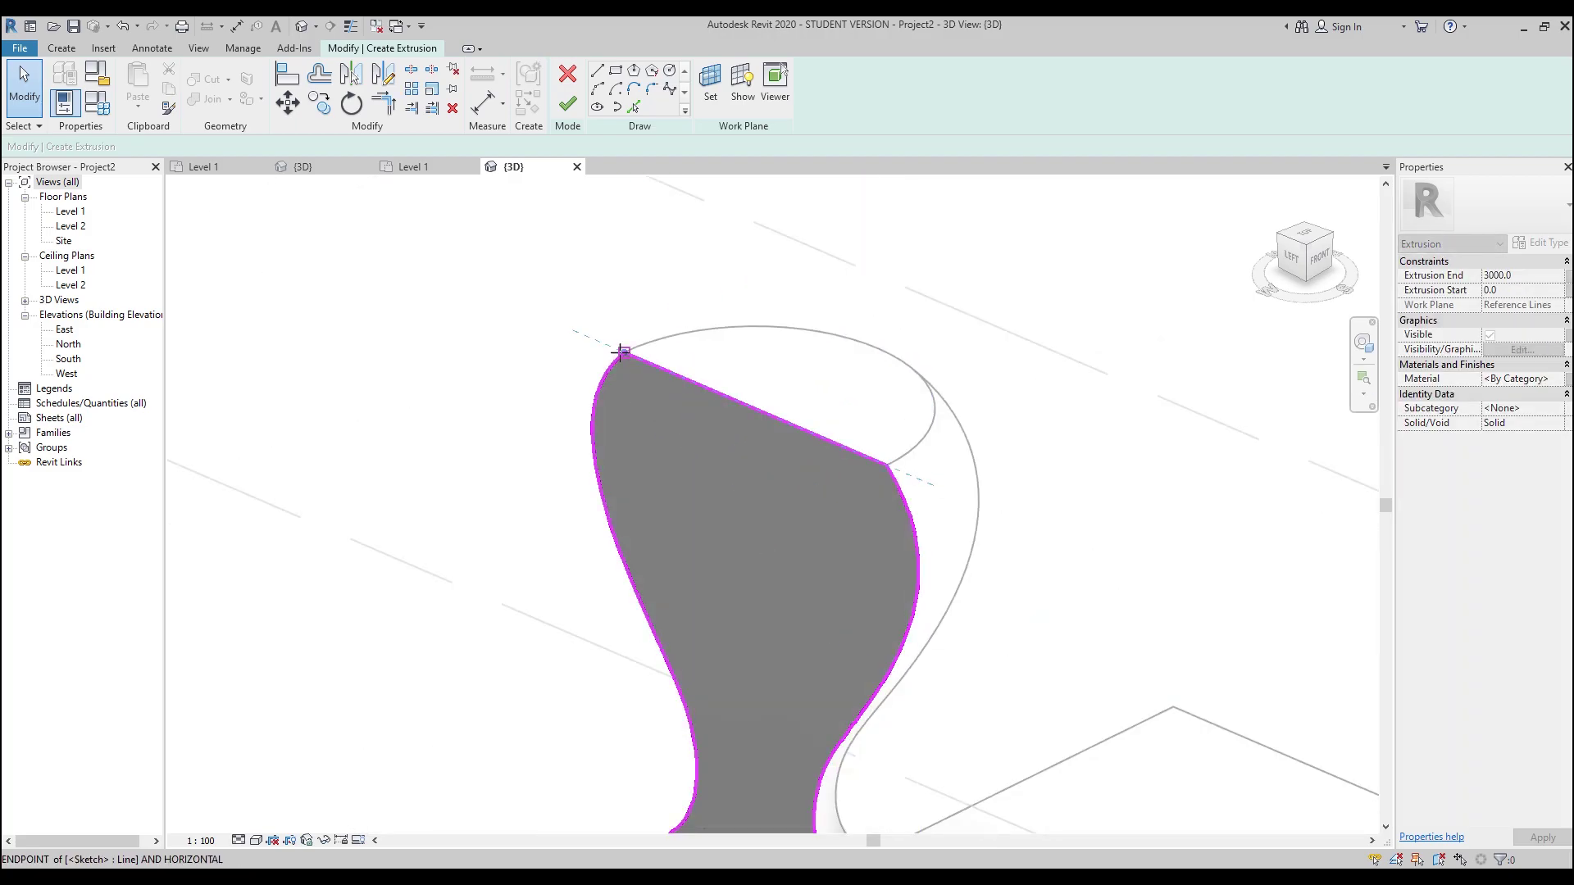
left_click(698, 332)
scroll(698, 332, "down", 4)
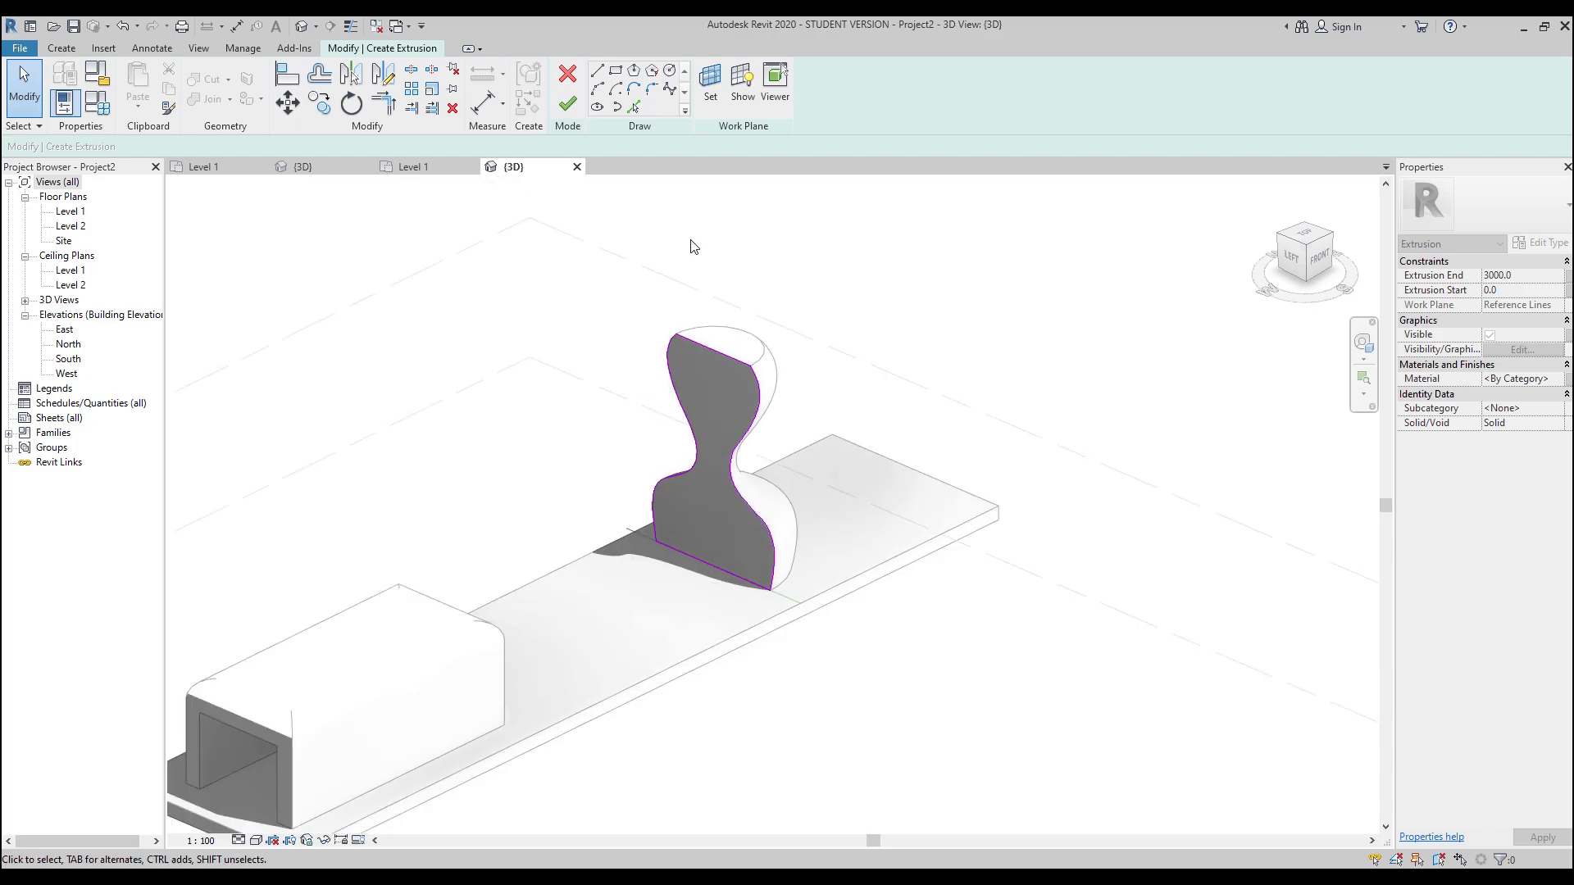
- Finish the 3000 mm extrusion from the revolve's flat face and complete the in-place model
left_click(568, 111)
left_click(1106, 380)
middle_click_drag(1107, 380, 697, 411)
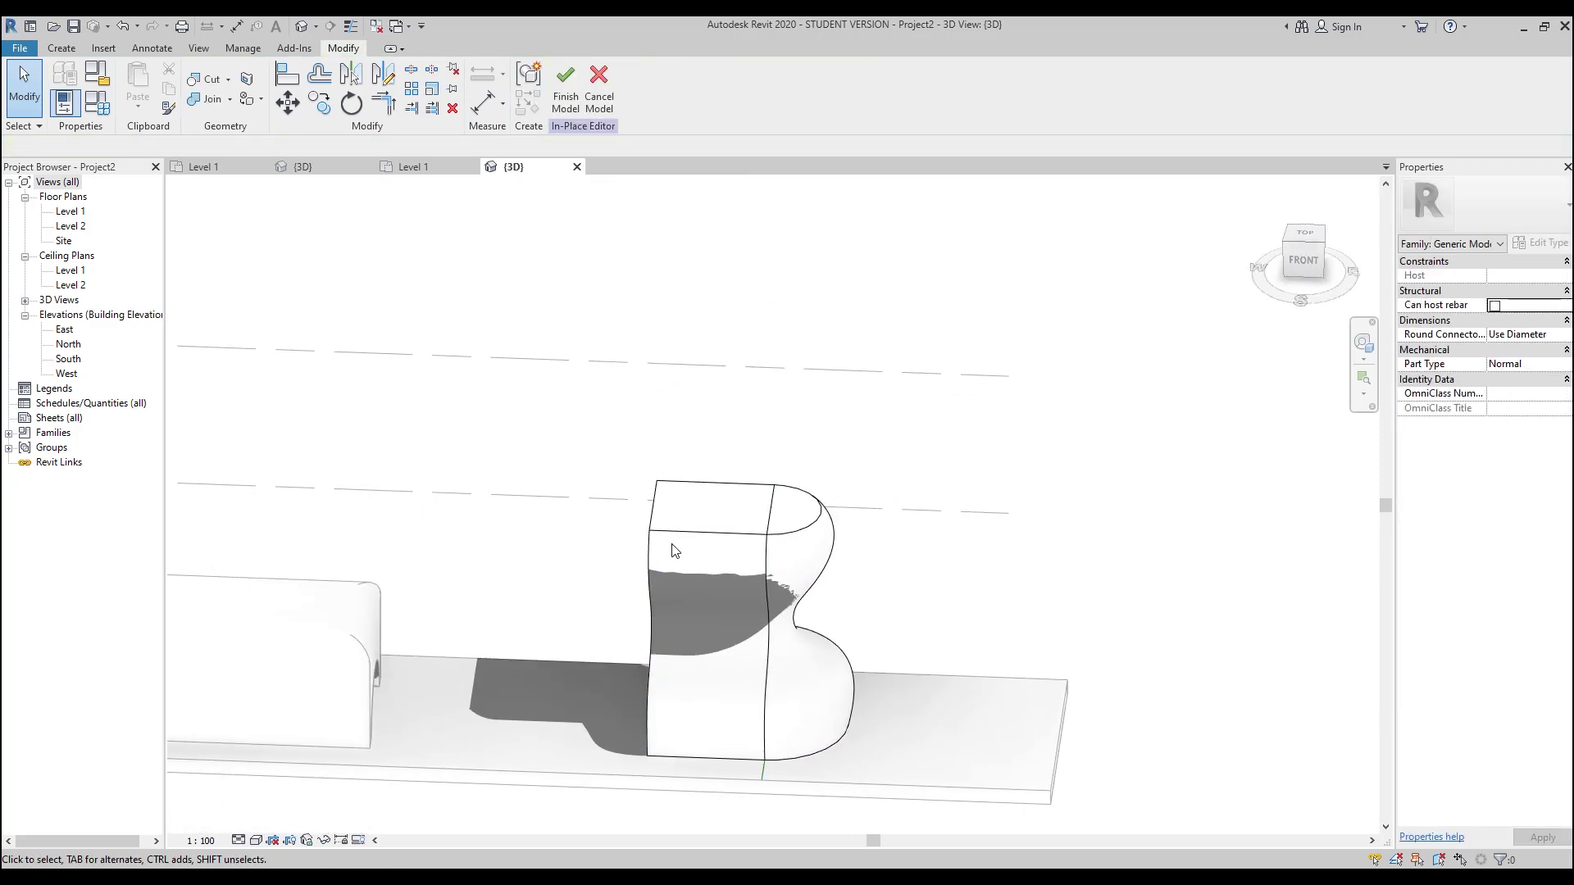
left_click(720, 535)
left_click(834, 86)
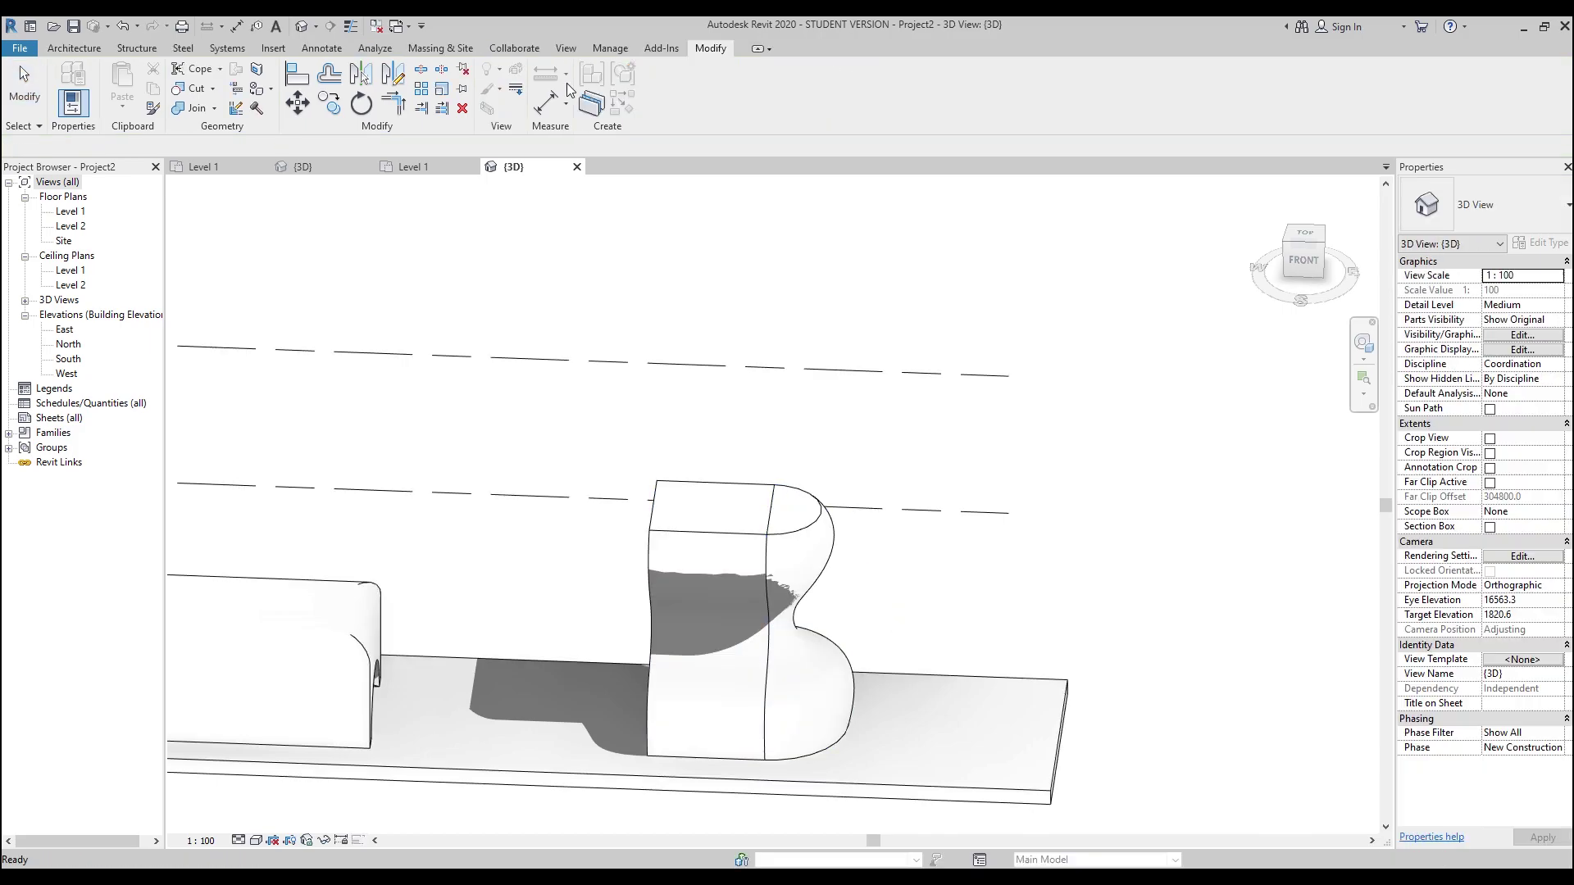
- Select the completed generic model, examine its combined revolve and extrusion from several sides, and clear the selection
left_click(802, 573)
middle_click_drag(956, 544, 664, 405, "shift")
middle_click_drag(715, 349, 868, 432, "shift")
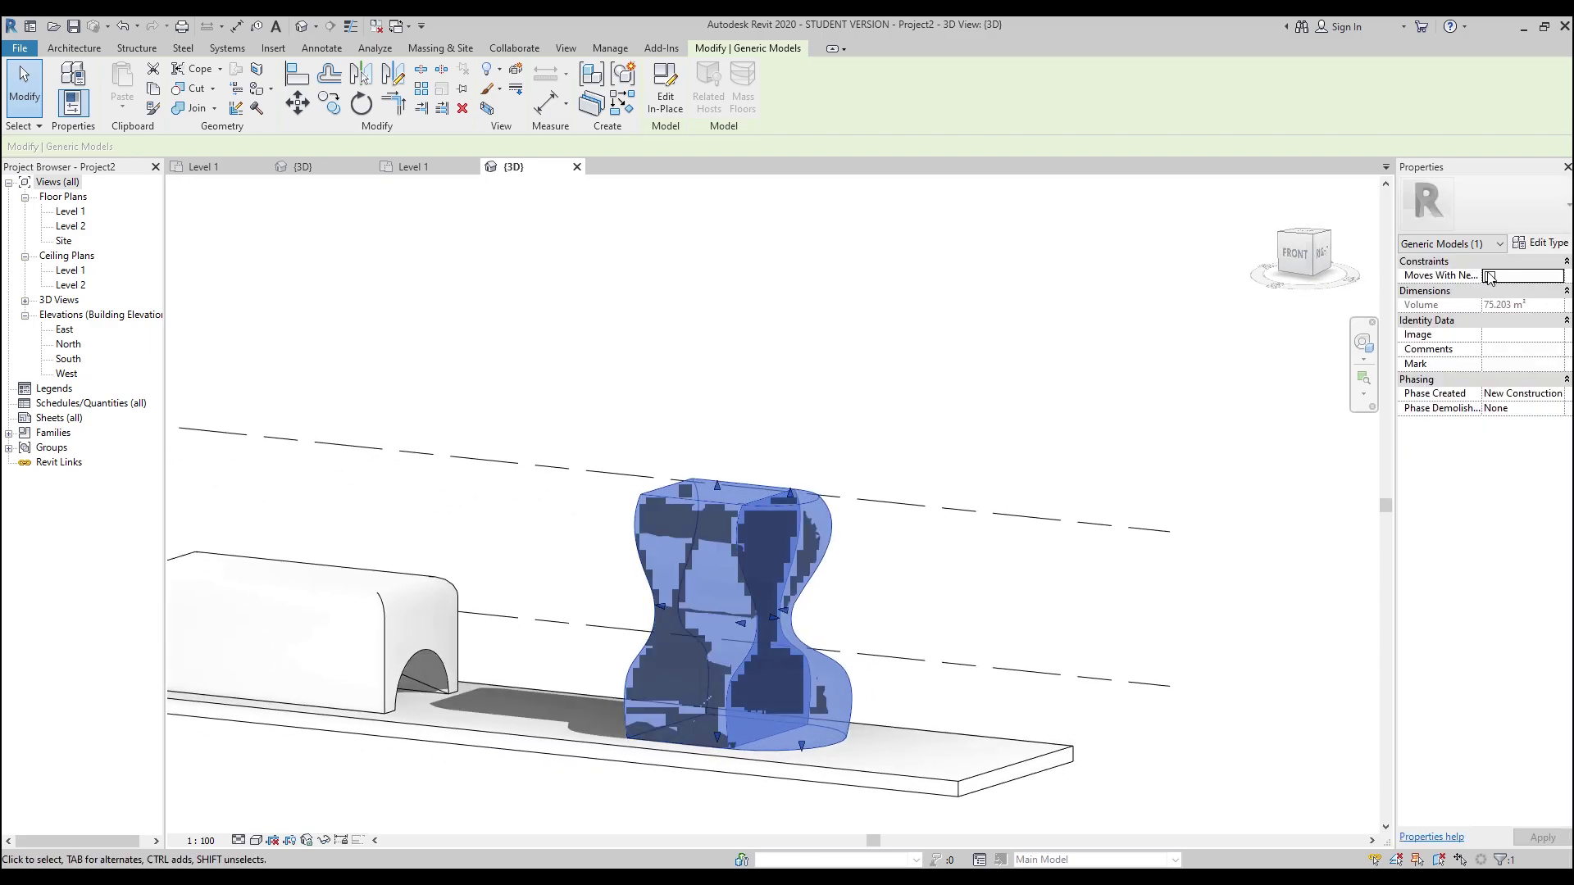
left_click(886, 360)
middle_click_drag(815, 429, 763, 490, "shift")
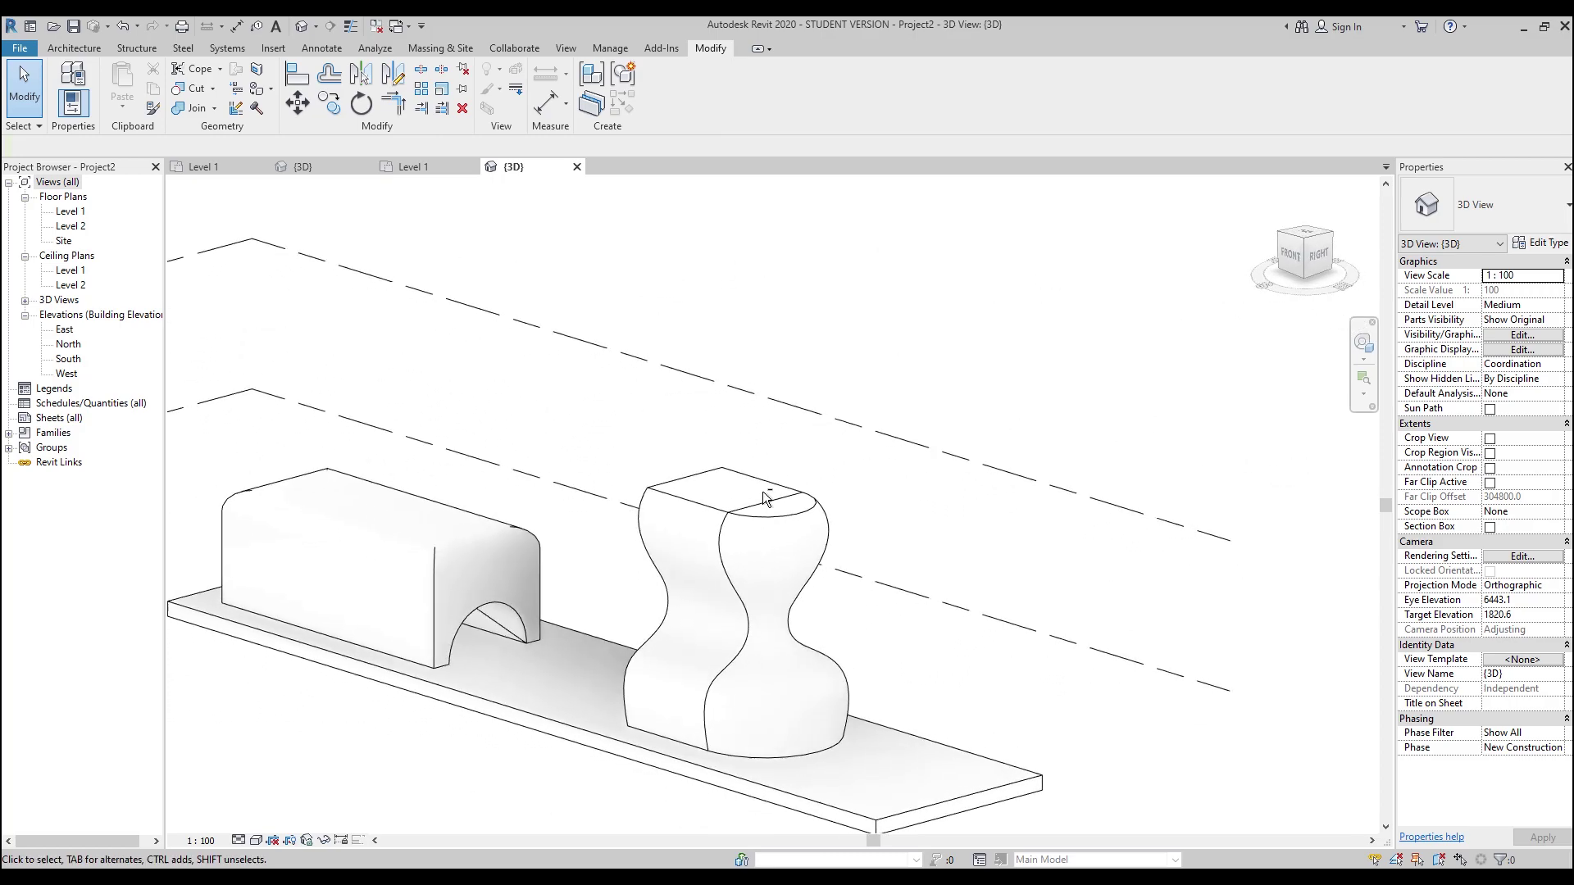
- Place a Generic - 200mm wall by face on the curved revolved side of the generic model
key("Escape")
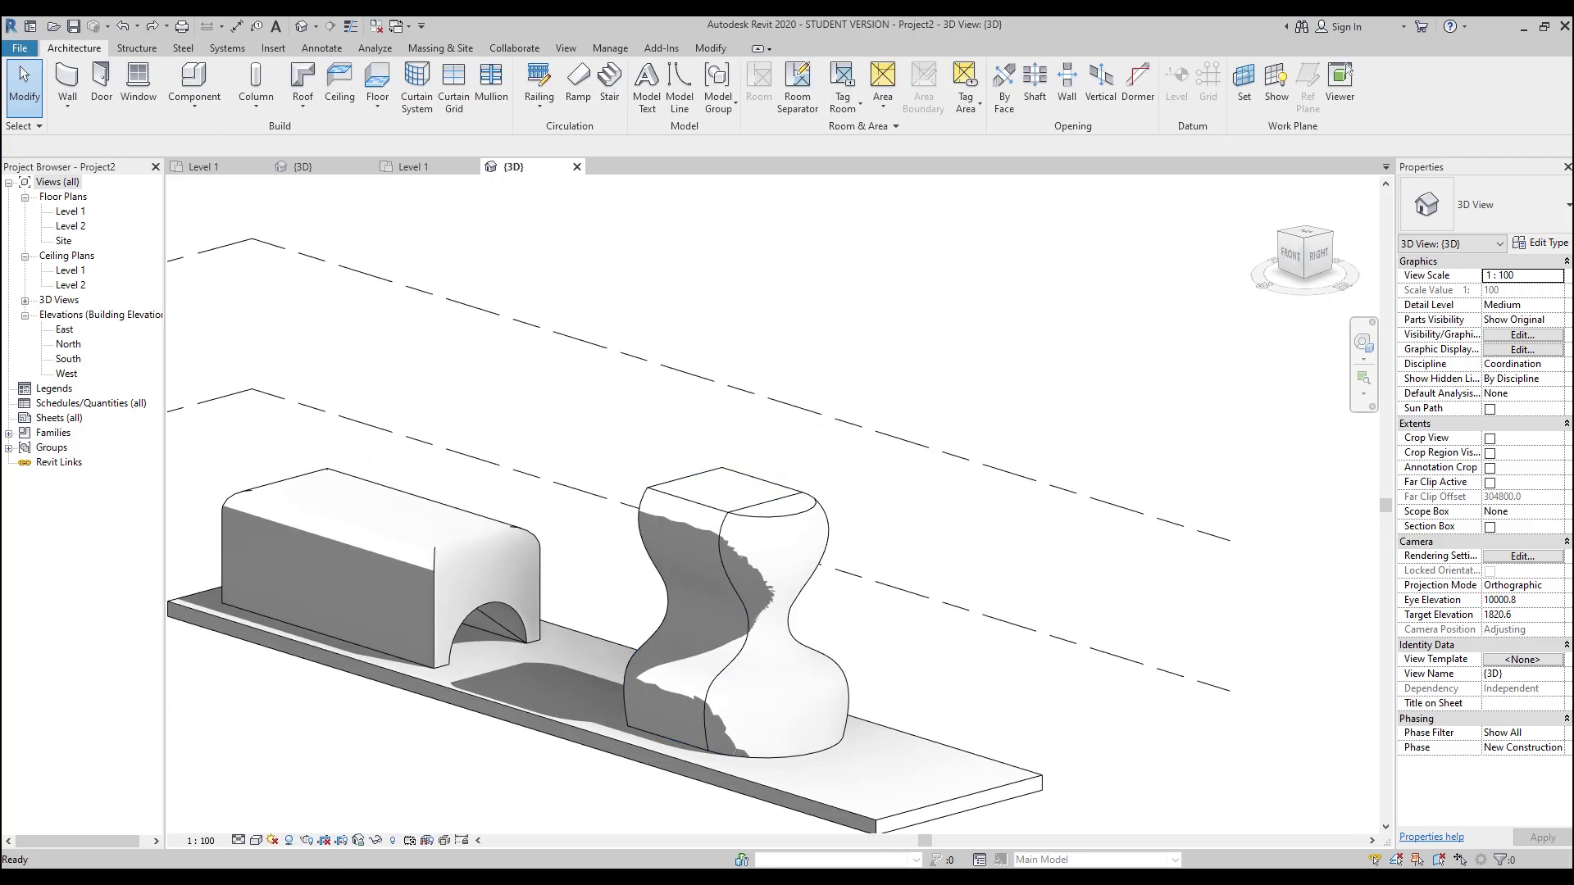
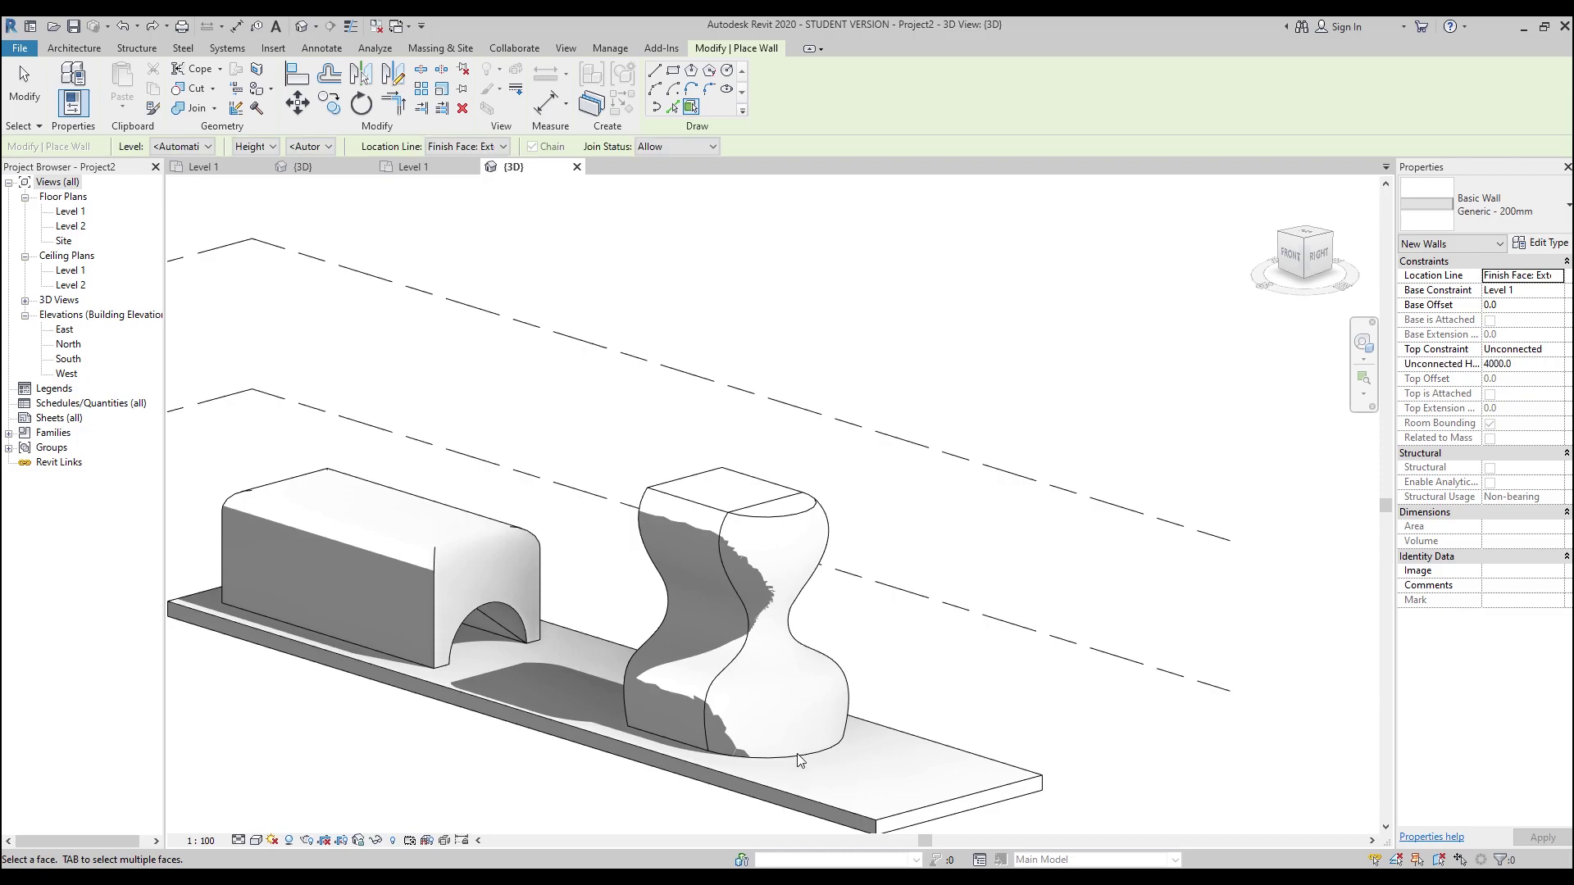
left_click(849, 692)
key("Escape")
key("Escape")
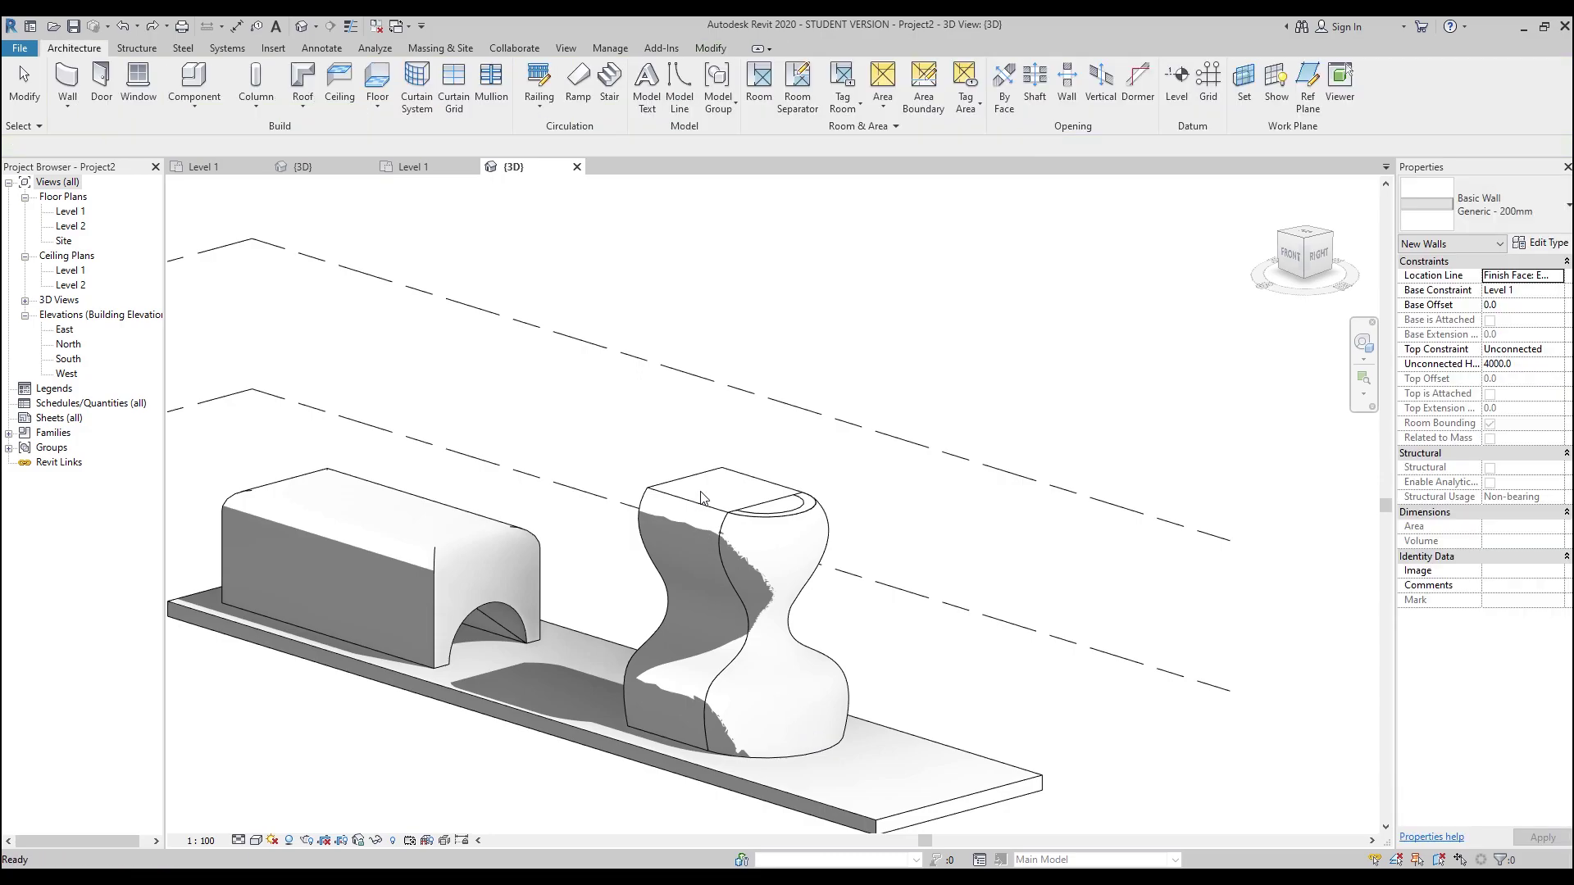
- Temporarily hide the generic model and examine the curved wall generated from its revolved face
left_click(678, 486)
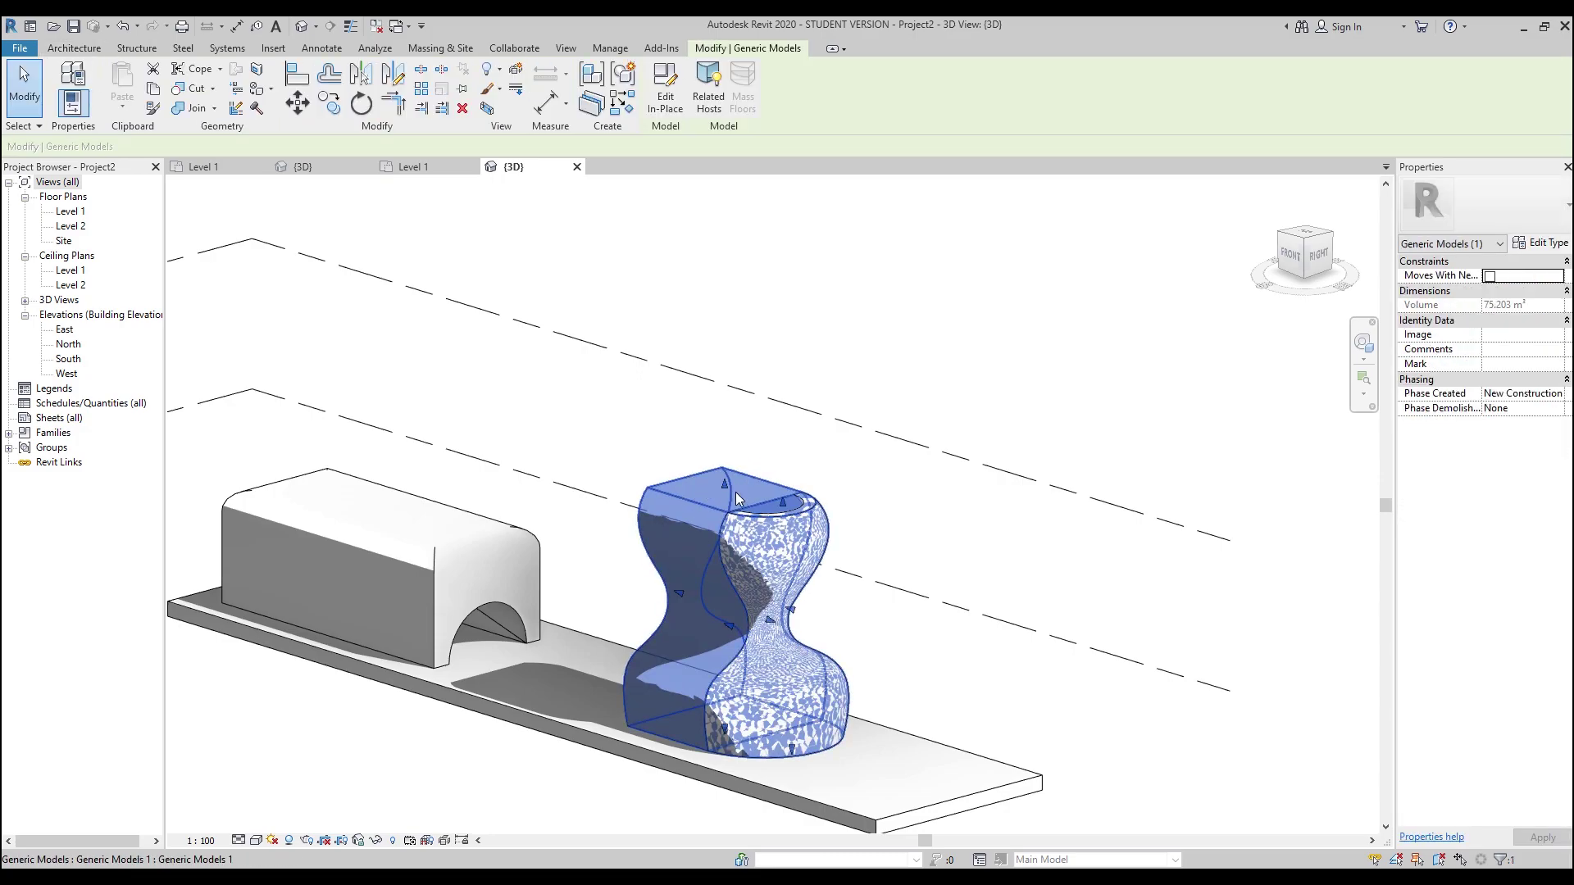
key("h")
key("h")
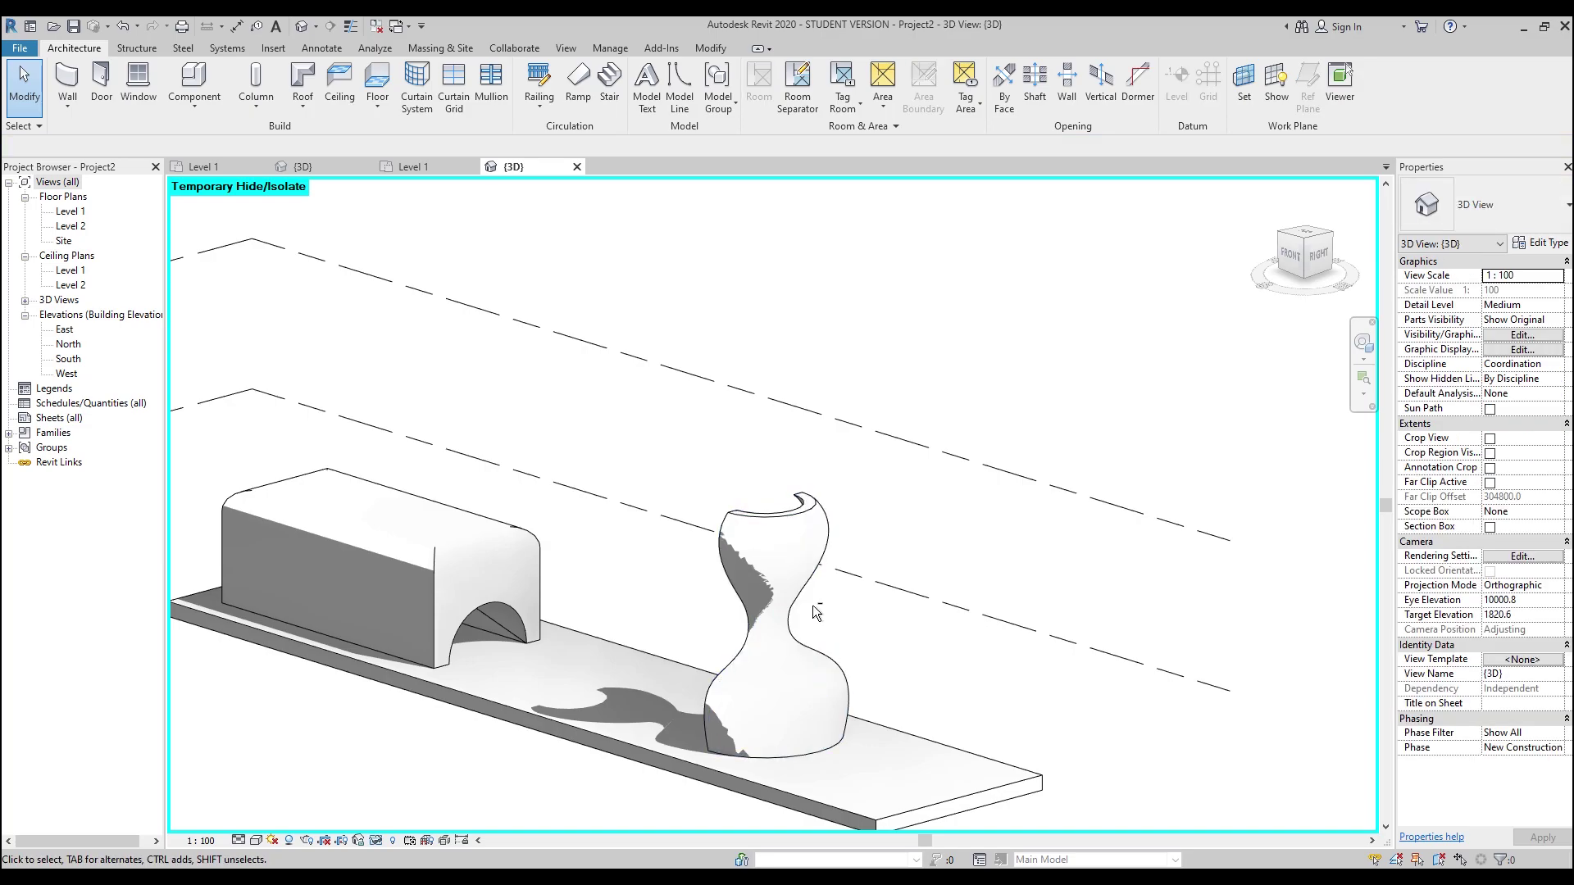
middle_click_drag(813, 607, 730, 626, "shift")
scroll(962, 611, "up", 5)
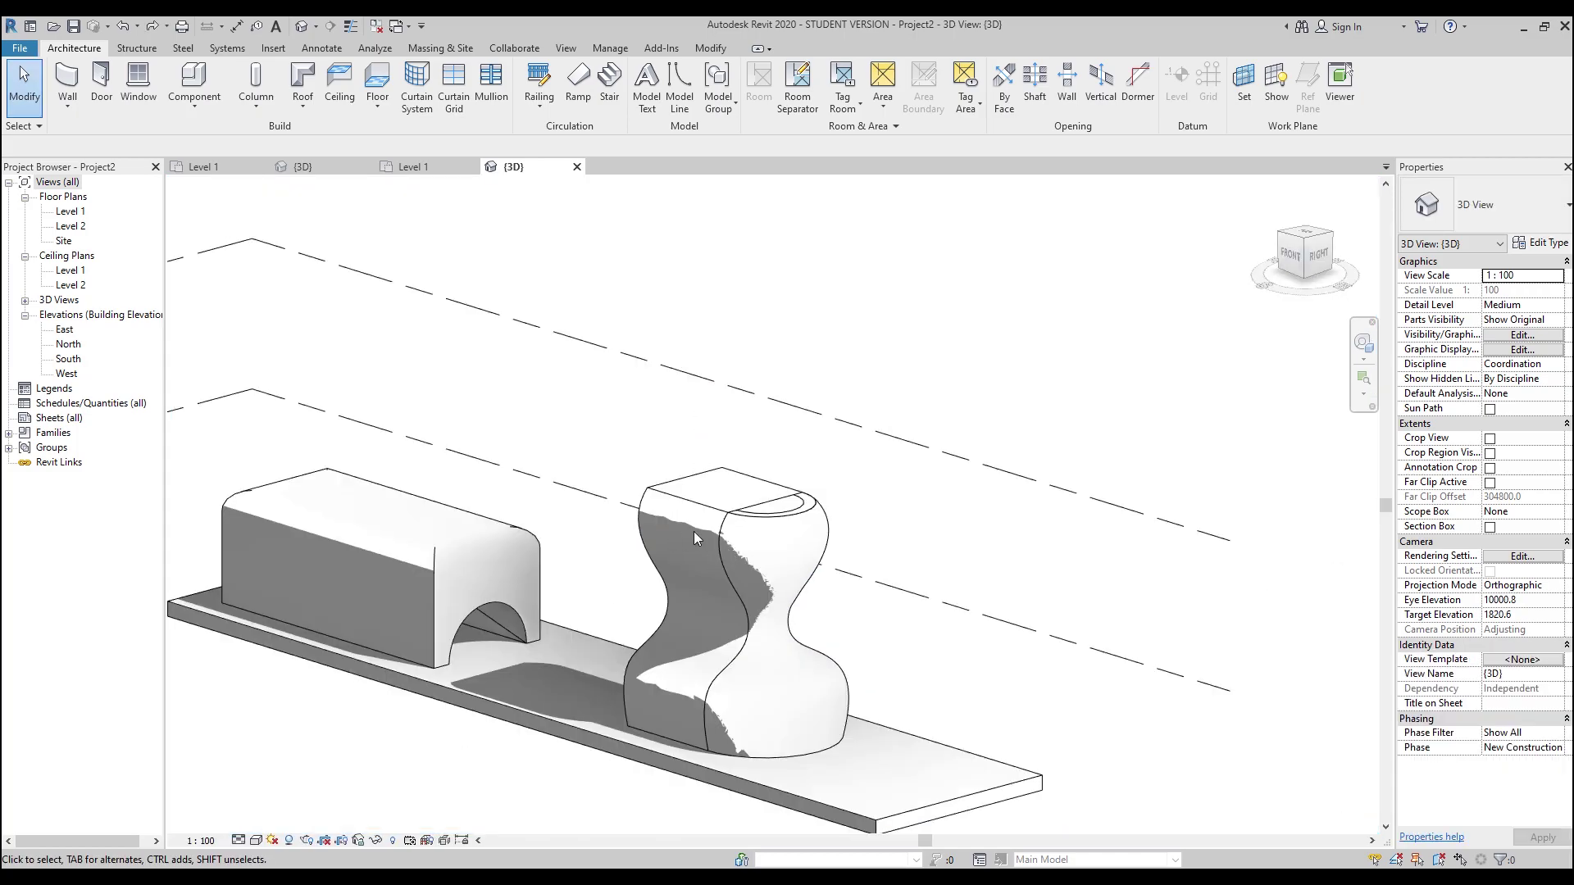
- Place Generic - 200mm walls by face on the model's remaining sides to enclose it completely
scroll(694, 531, "up", 4)
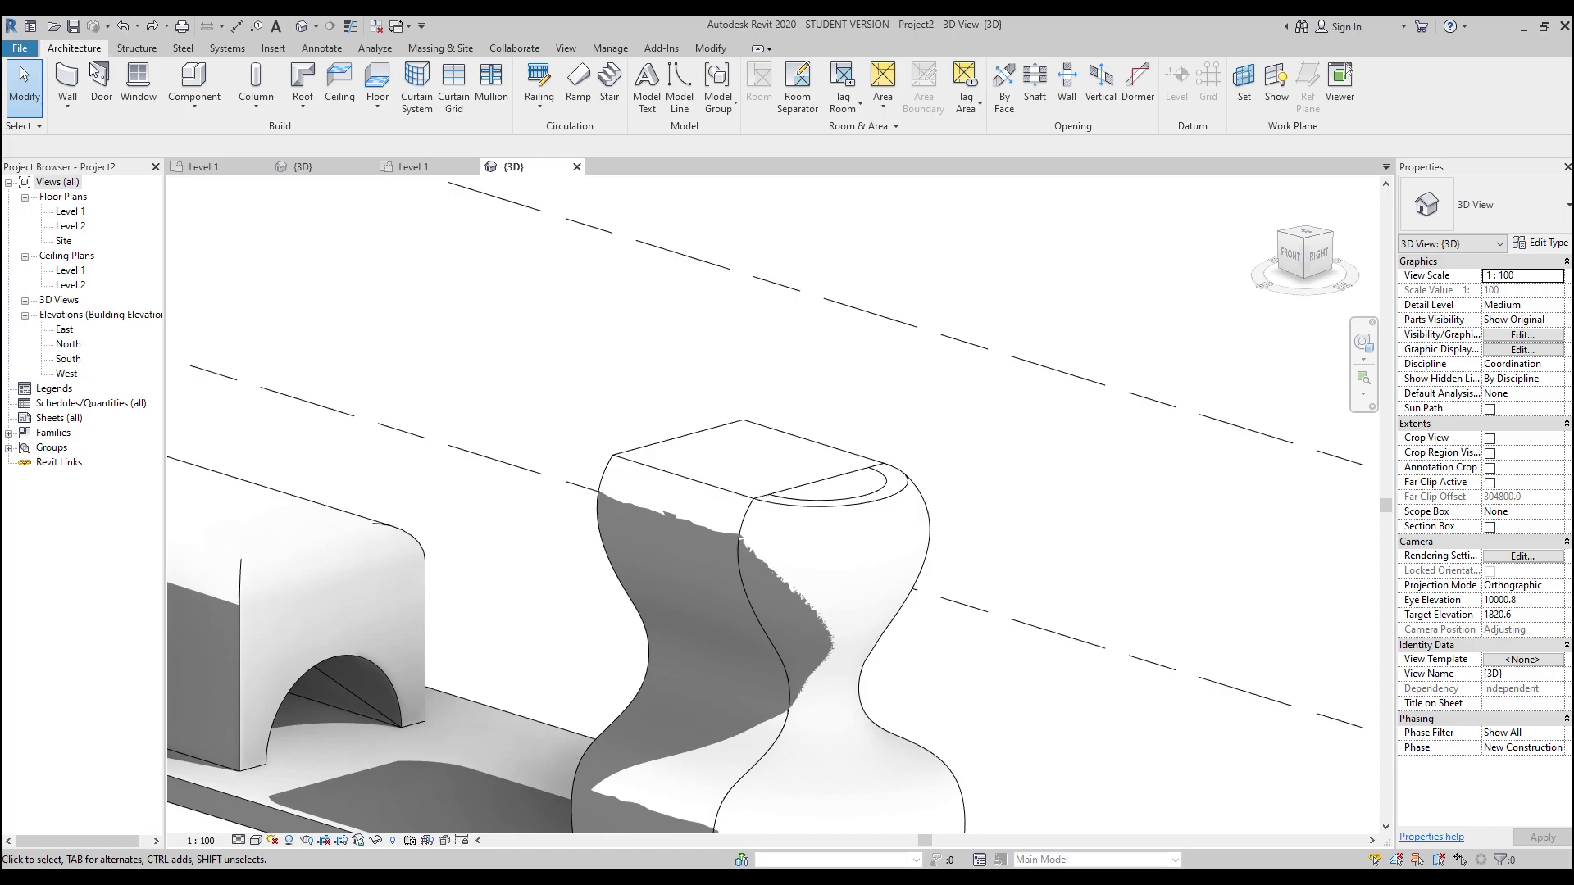
left_click(65, 79)
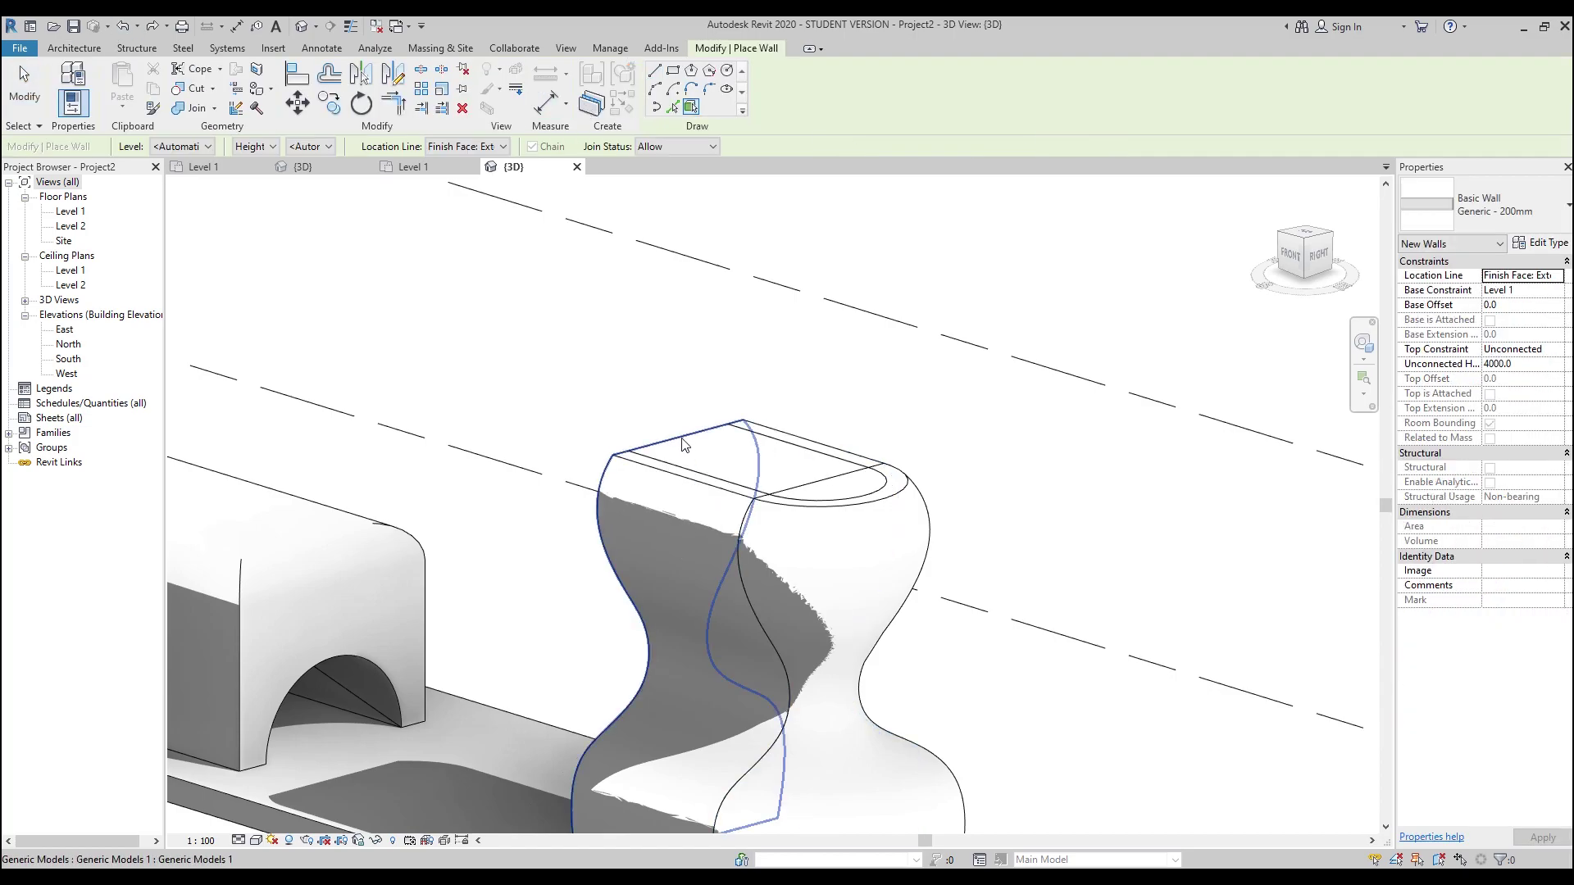
key("Escape")
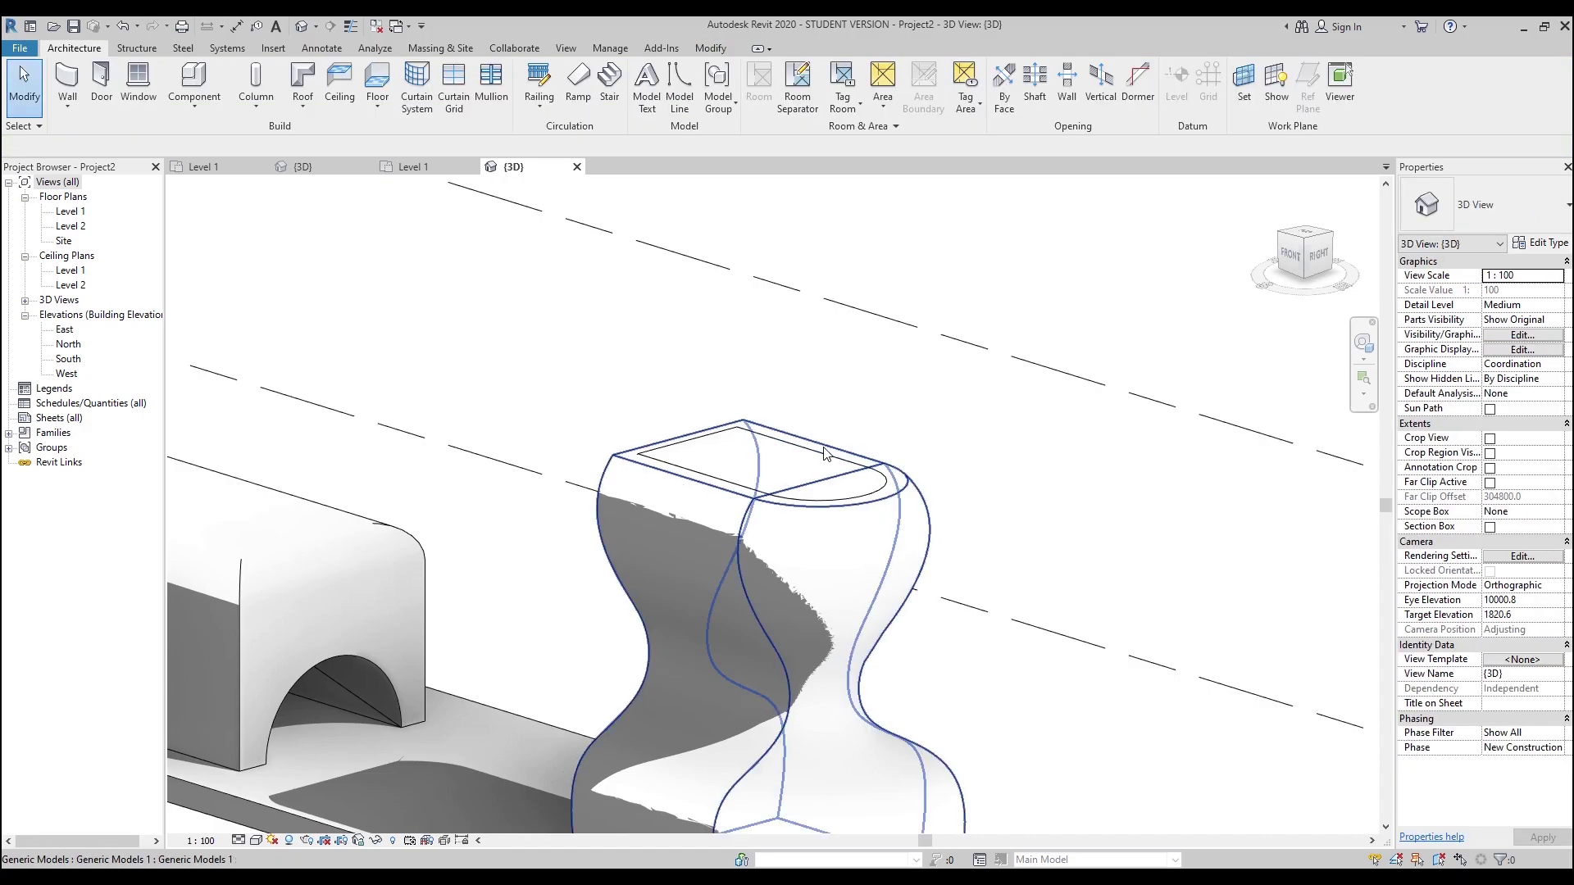
- Temporarily hide the generic model and examine the enclosing walls from above
left_click(825, 452)
key("h")
key("h")
scroll(852, 427, "down", 2)
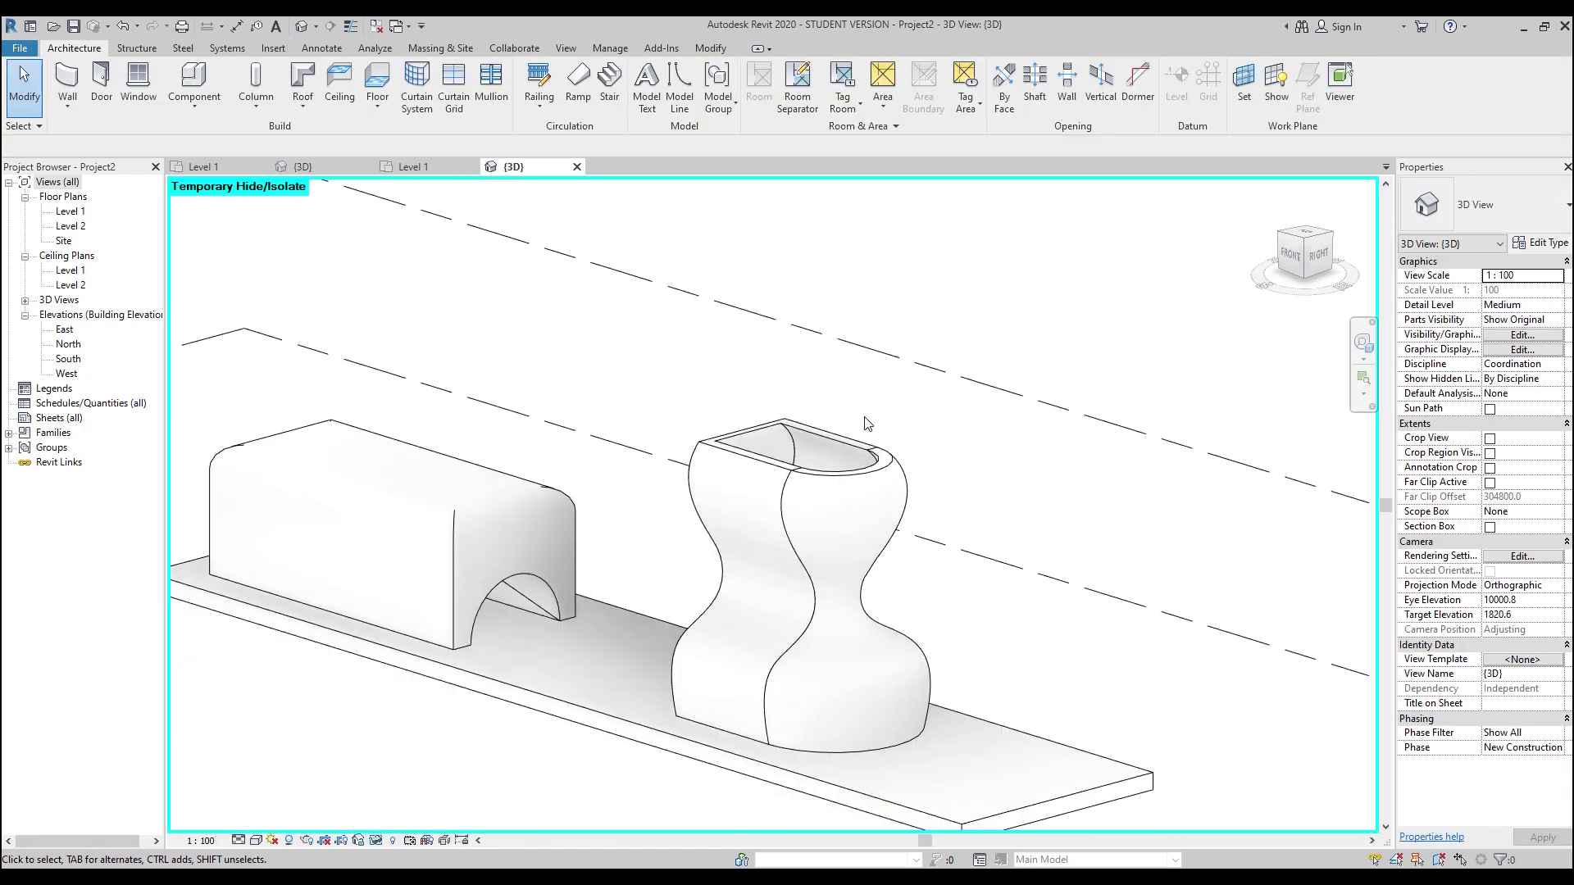
middle_click_drag(1007, 559, 976, 574, "shift")
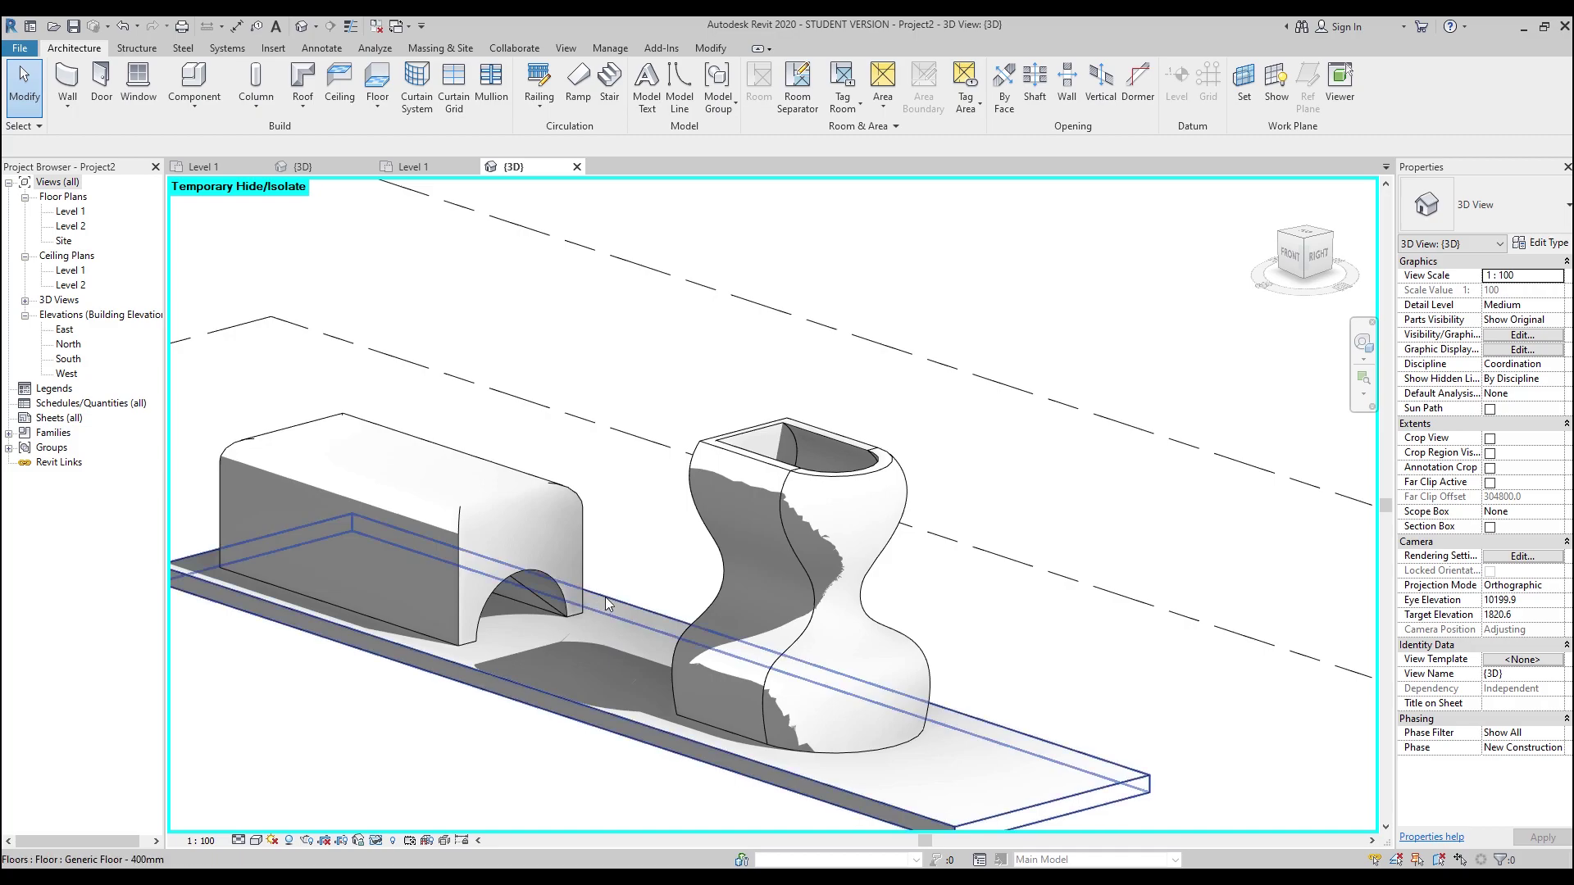
- Undo the temporary hiding and all walls placed on the generic model's faces
scroll(685, 594, "up", 2)
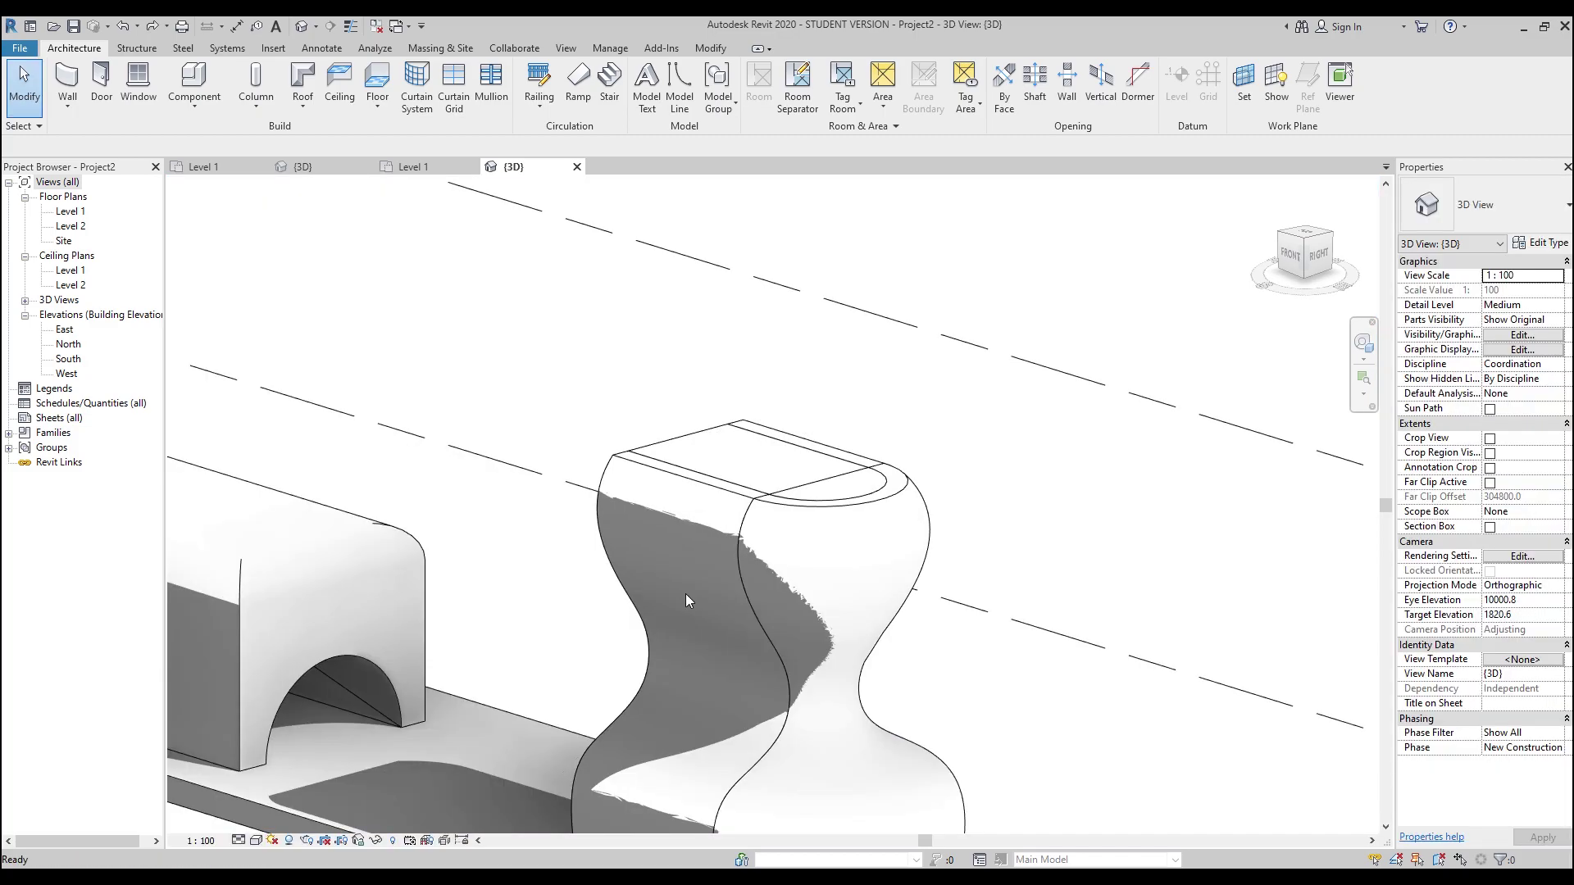
scroll(685, 594, "down", 2)
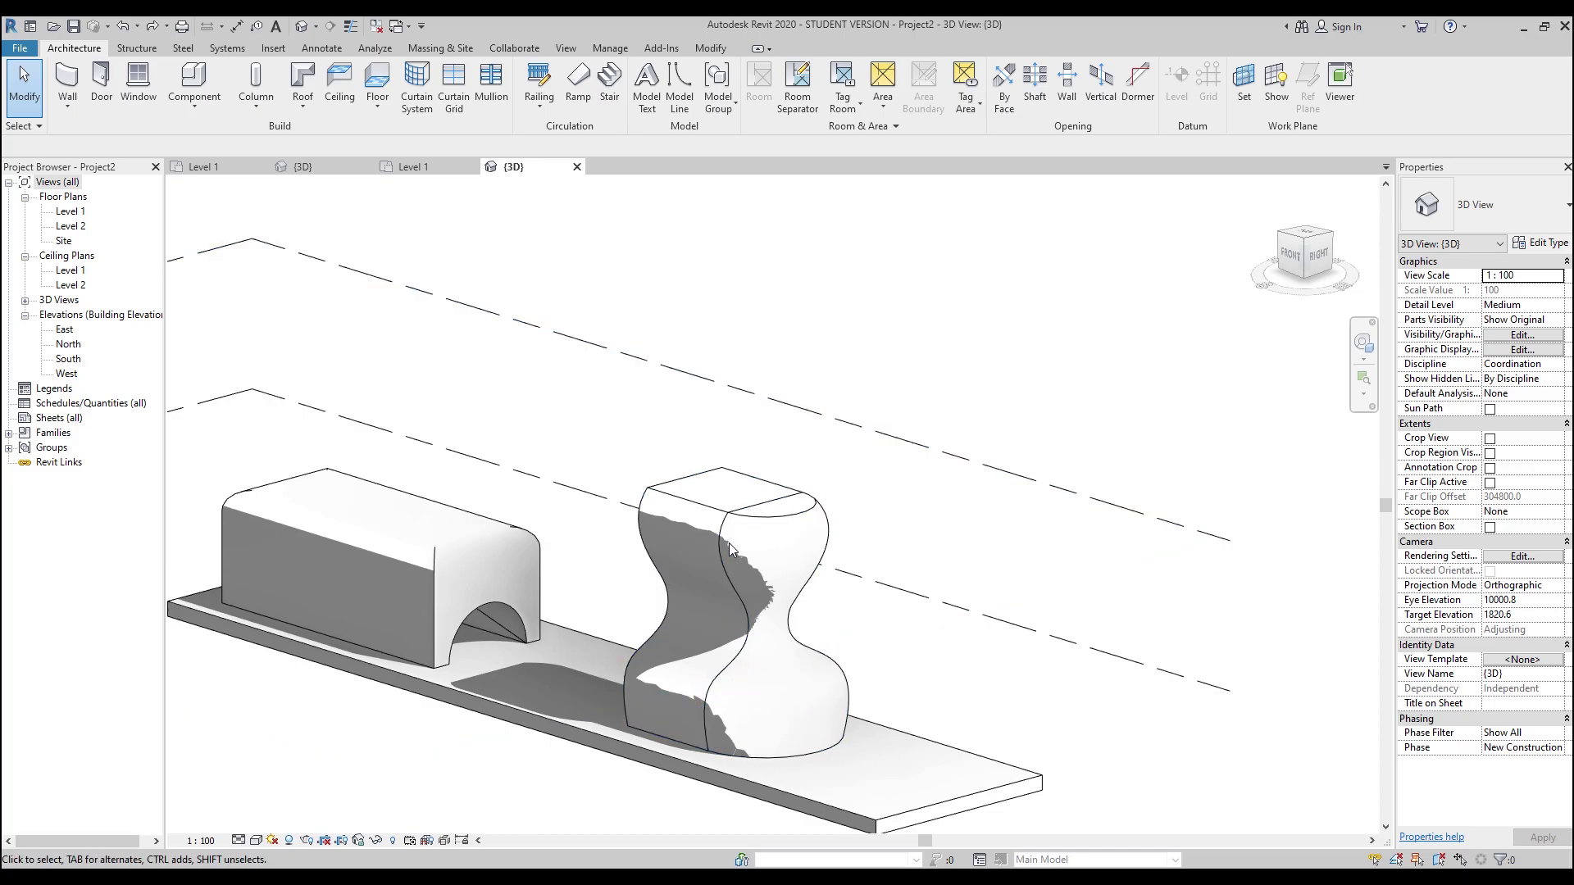
- Edit the floor's boundary, move its short end line outward to lengthen the slab beyond the curved model, and finish the sketch
scroll(730, 543, "down", 2)
middle_click_drag(759, 534, 625, 456)
scroll(672, 508, "down", 2)
middle_click_drag(724, 558, 735, 590, "shift")
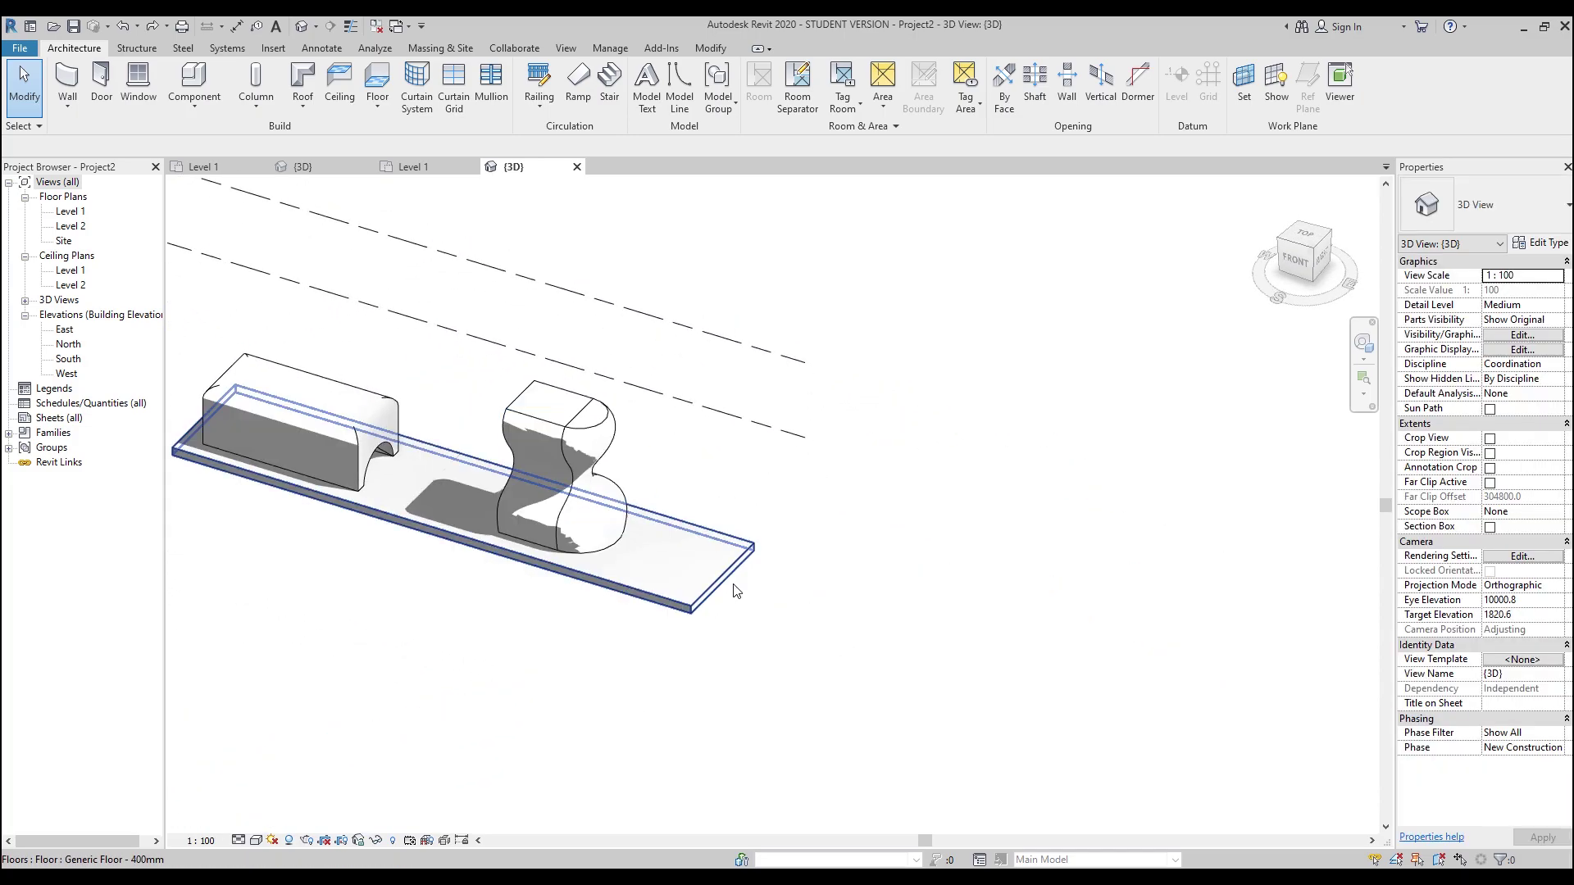
double_click(735, 590)
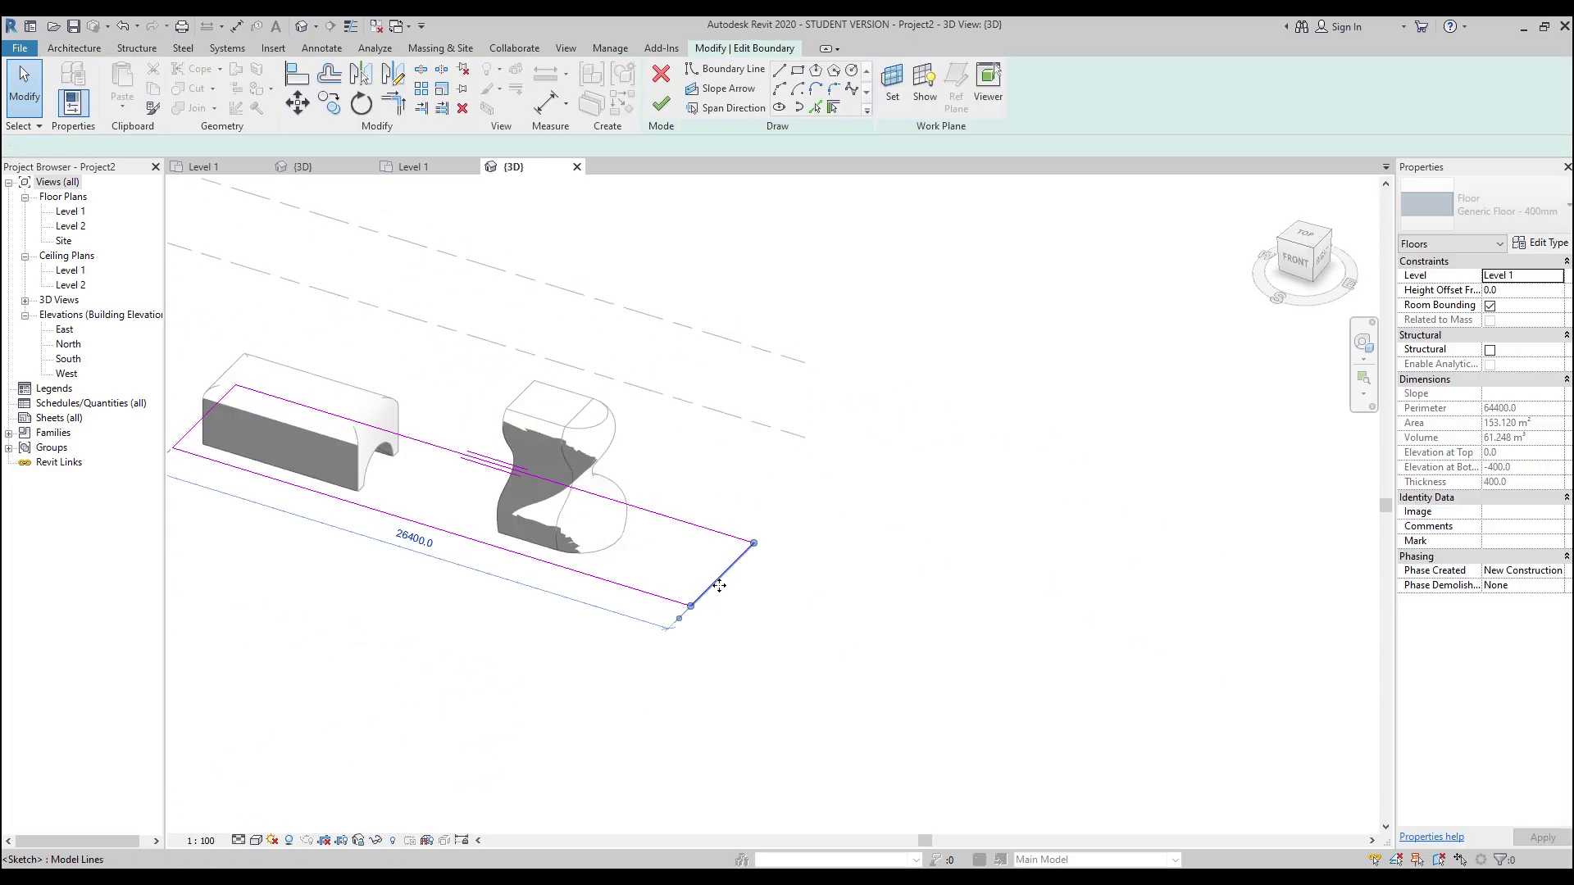
left_click_drag(719, 585, 921, 650)
left_click(912, 499)
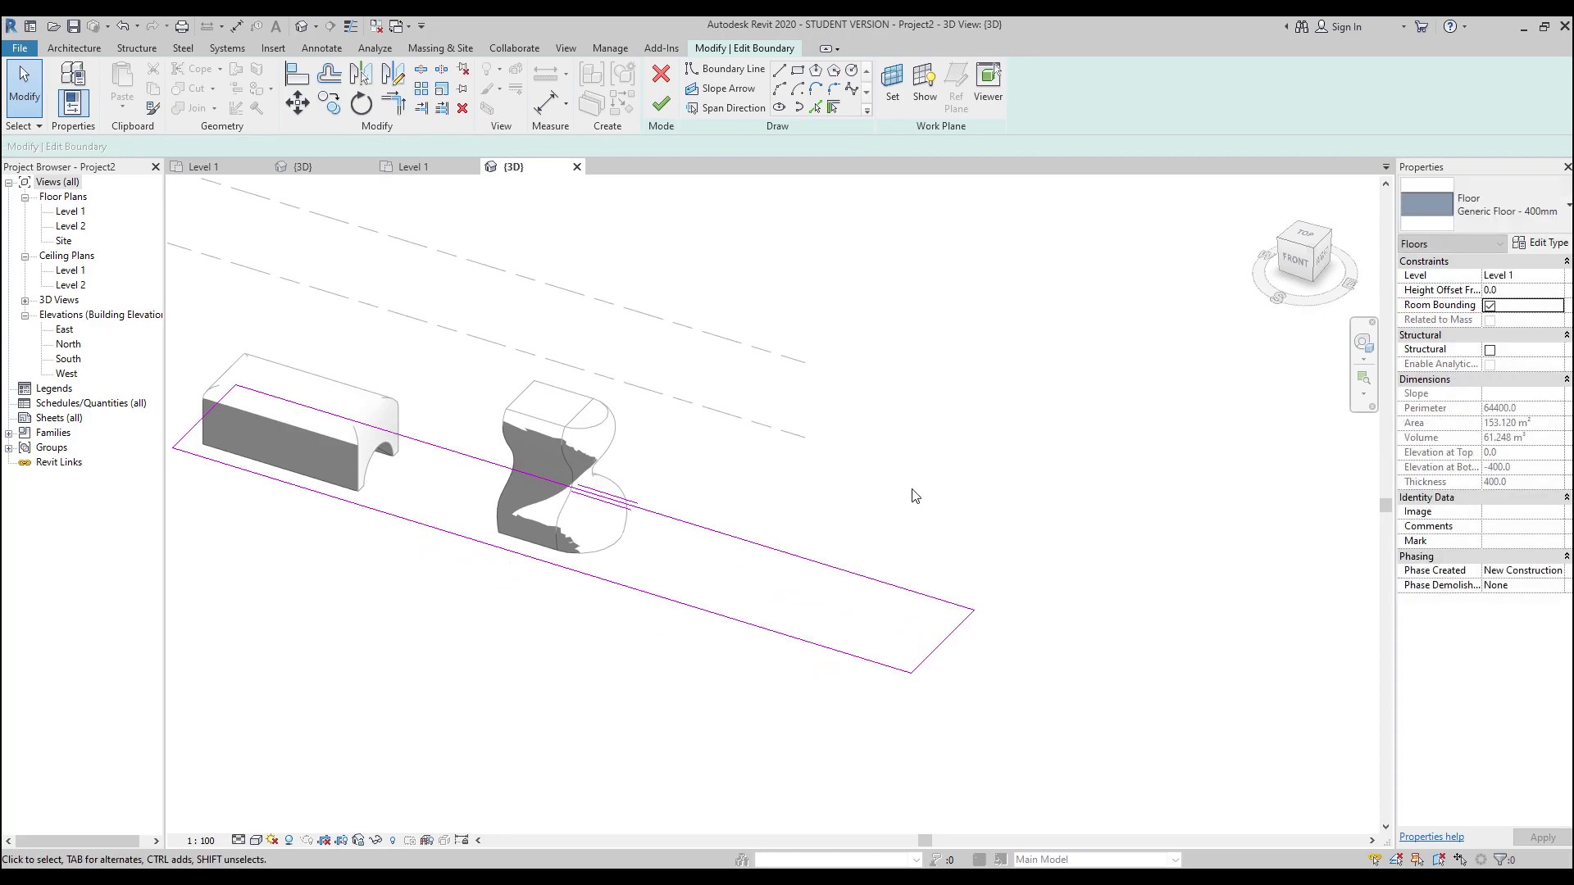
middle_click_drag(916, 496, 839, 474)
left_click(660, 105)
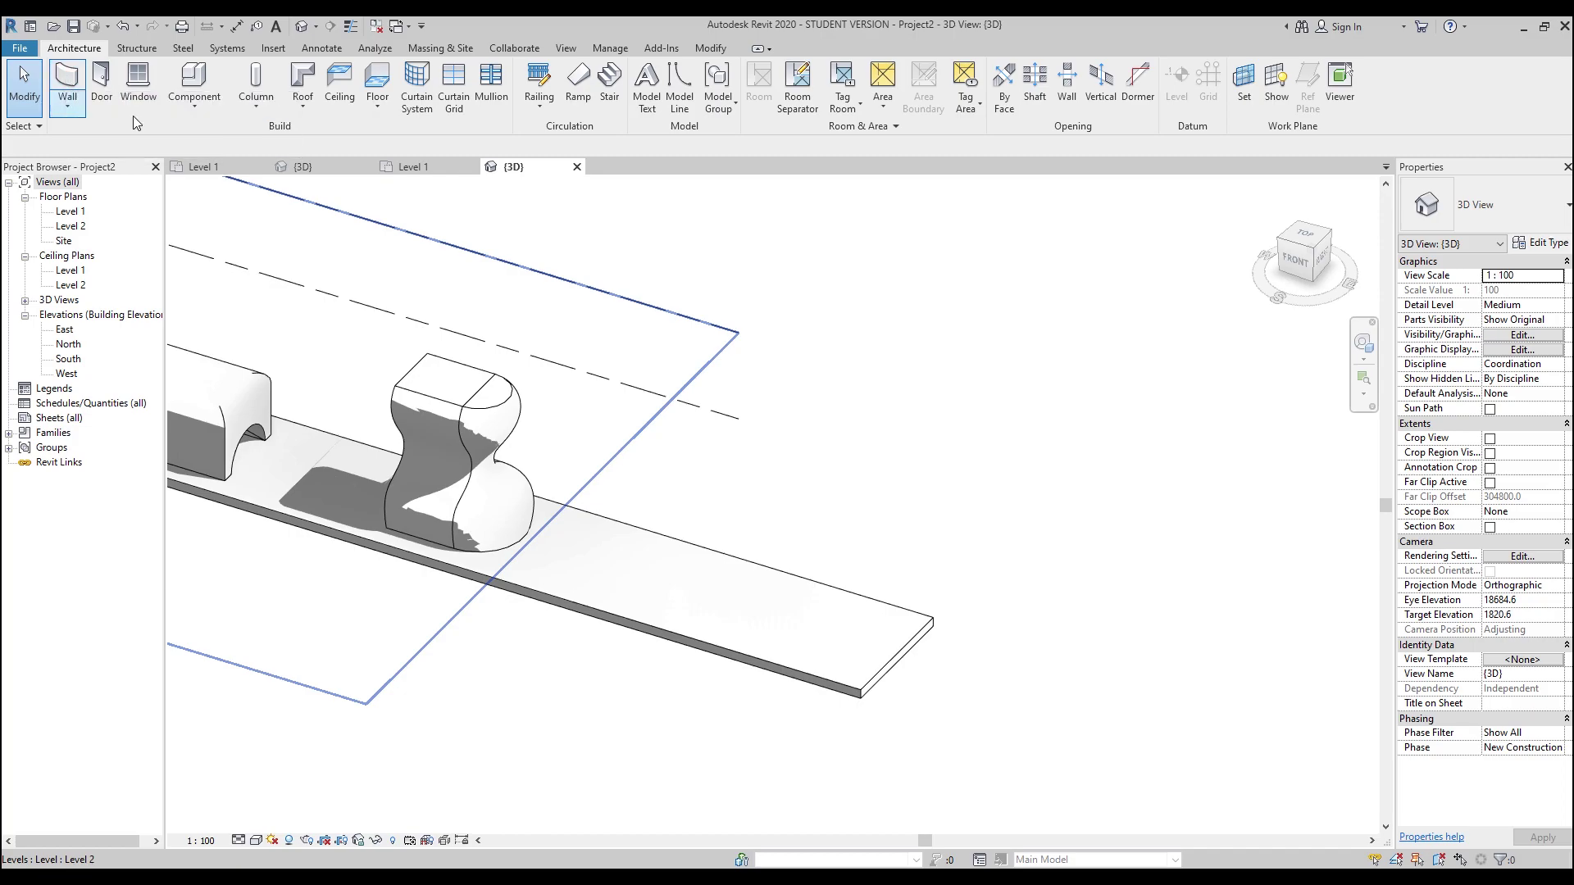
- Start a new in-place model in the Generic Models category with the default name
left_click(189, 113)
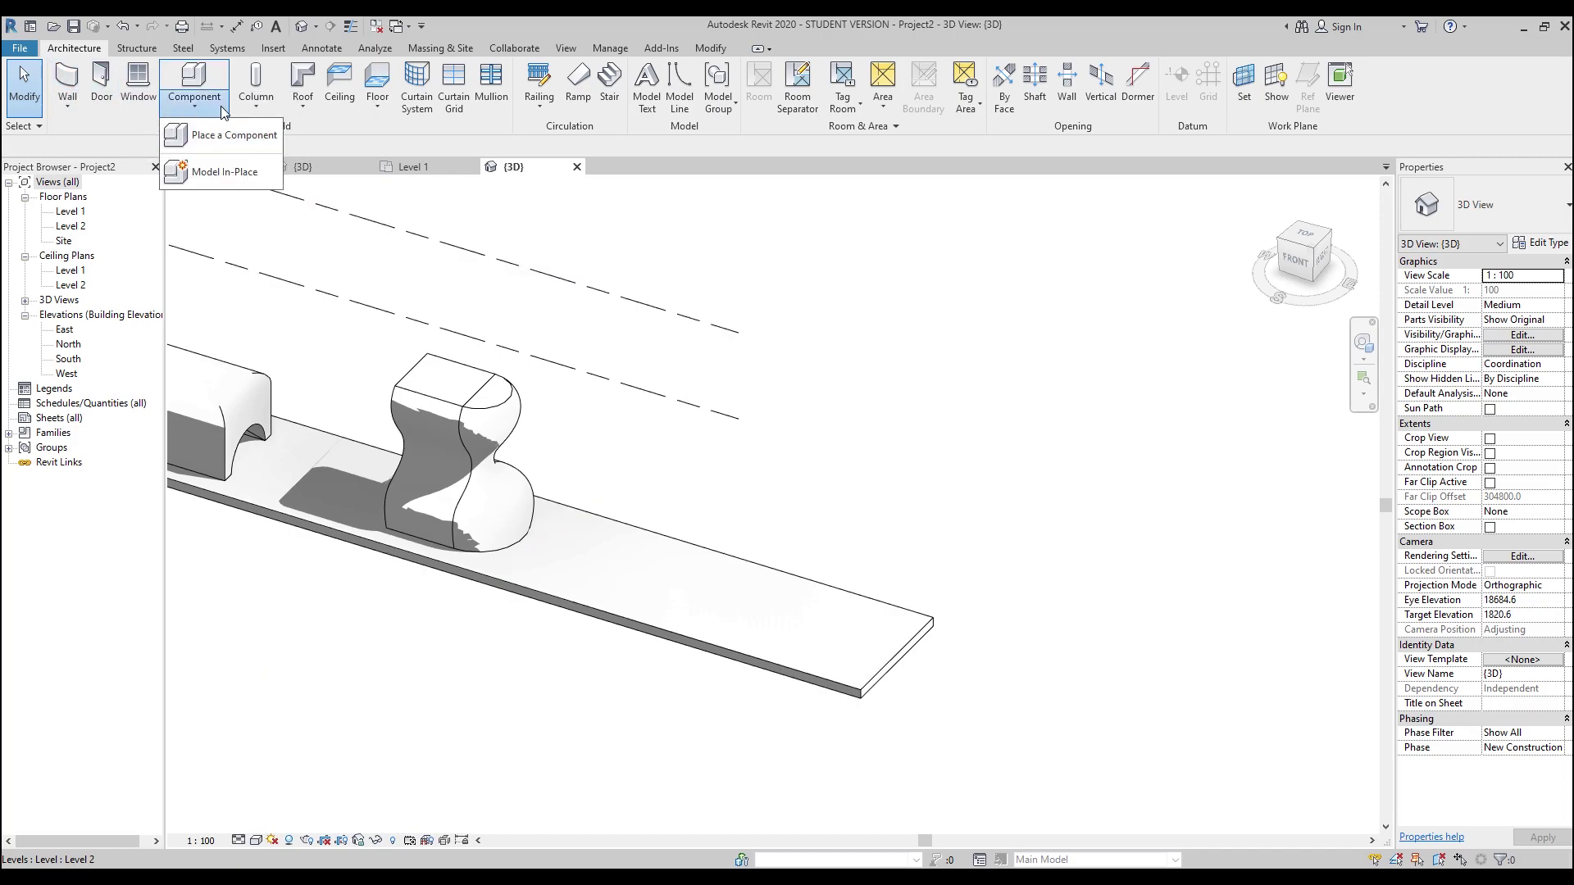
left_click(227, 180)
scroll(533, 377, "down", 2)
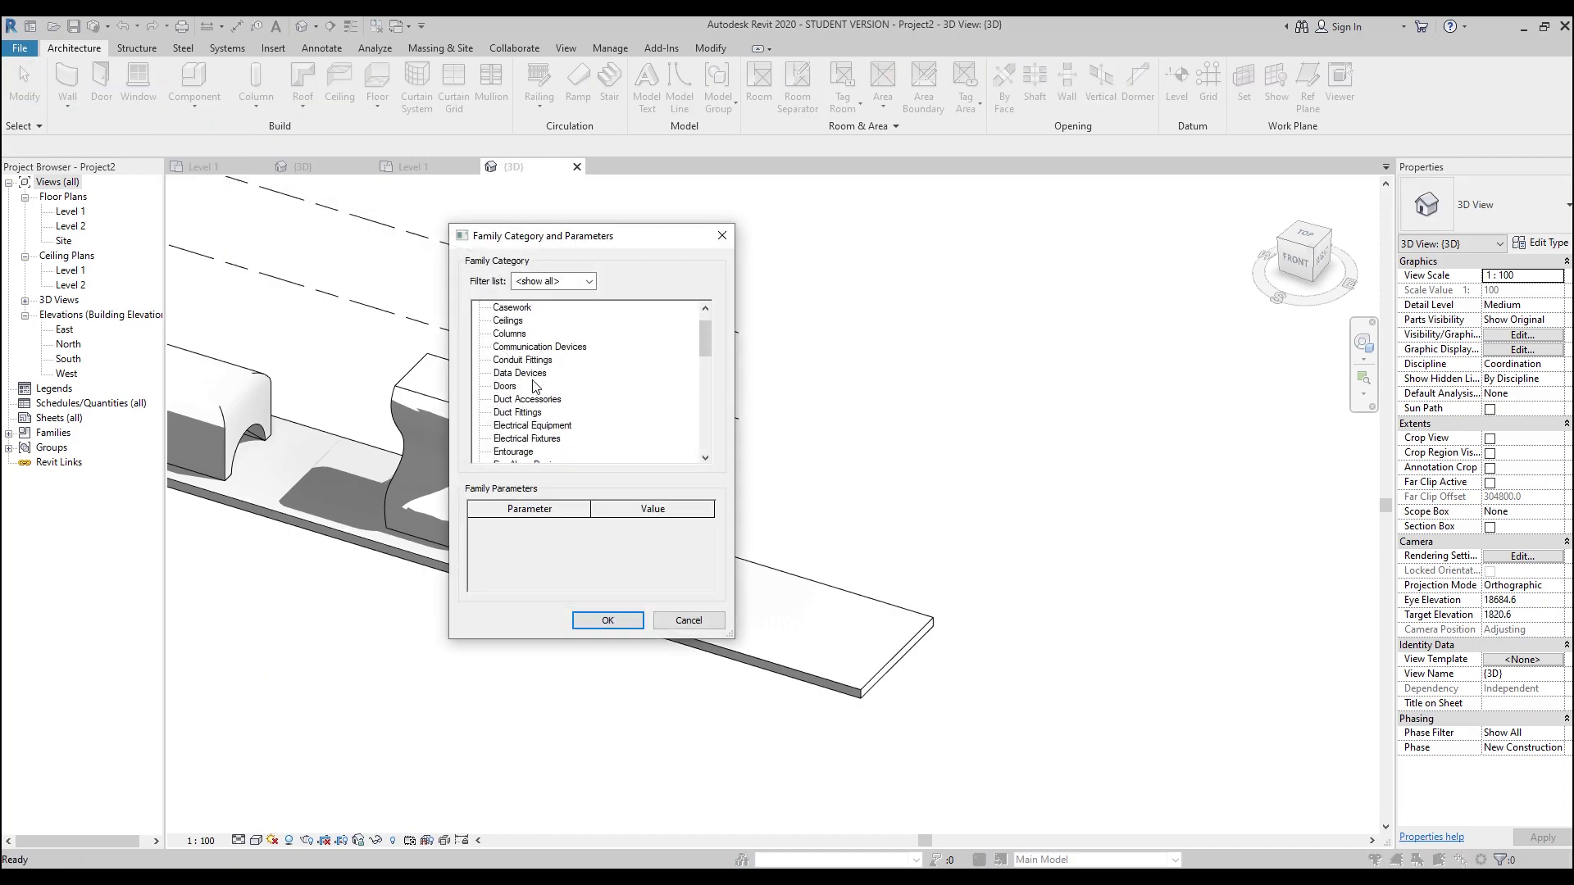
scroll(517, 407, "up", 1)
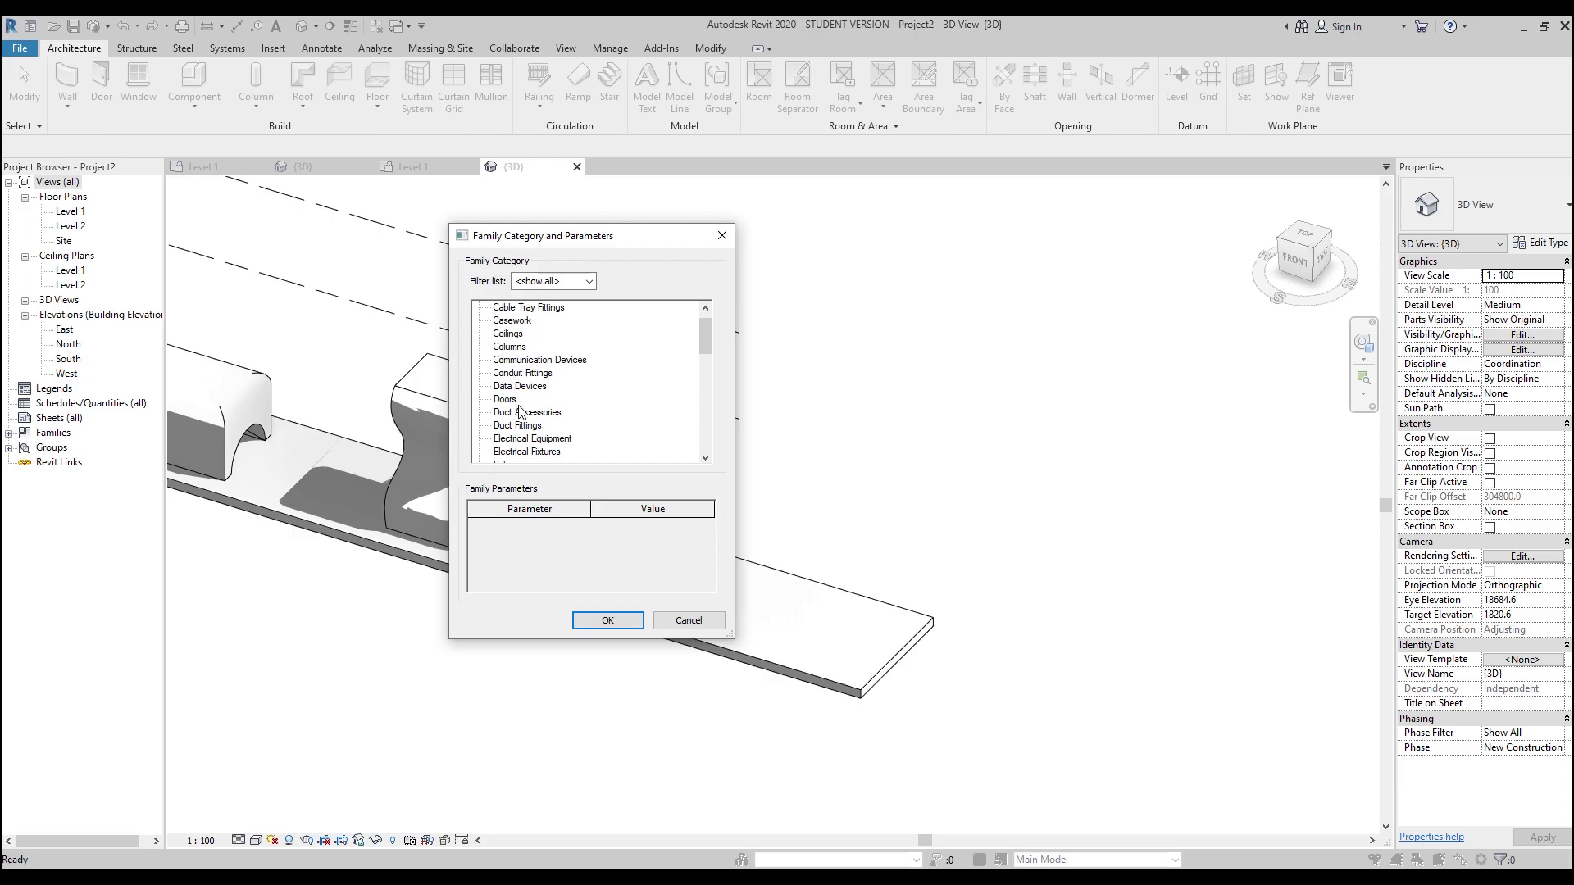
scroll(525, 368, "down", 6)
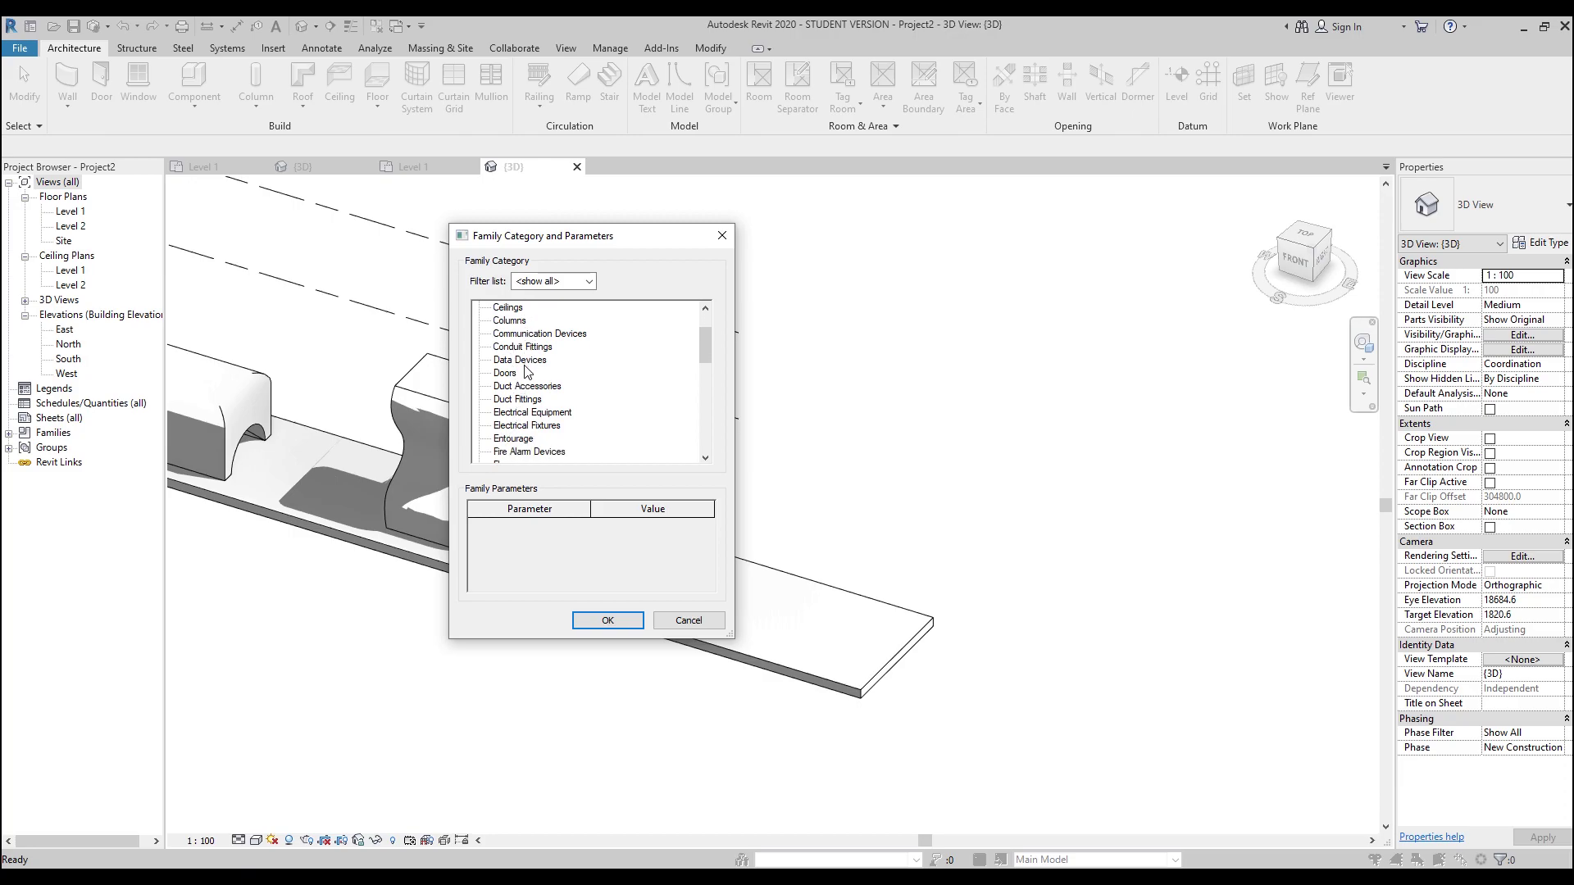
scroll(531, 440, "down", 1)
left_click(531, 439)
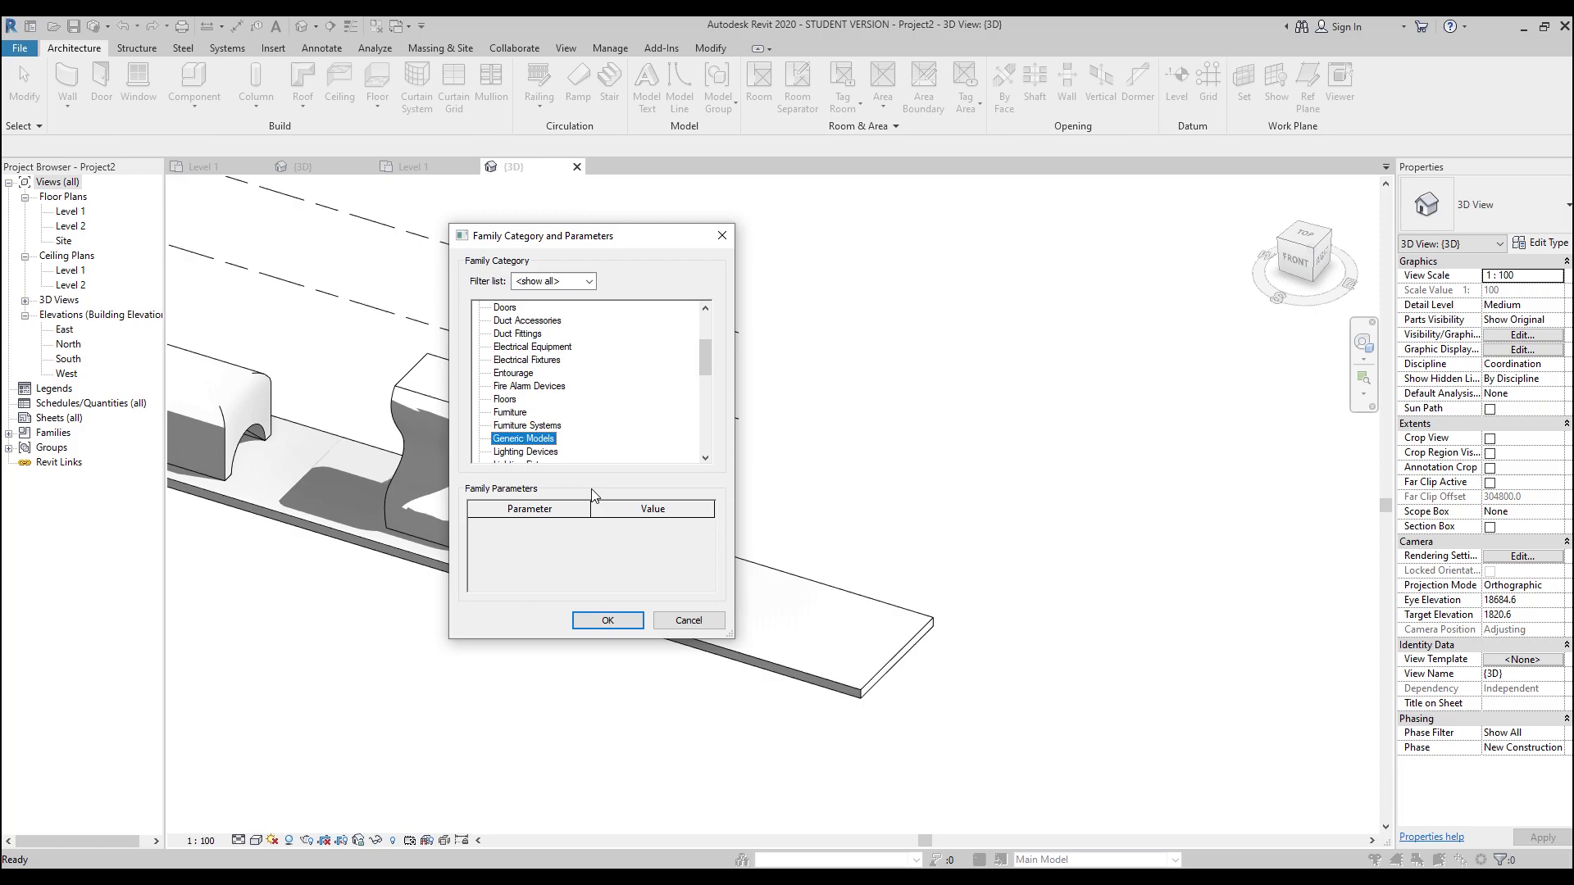
left_click(607, 621)
left_click(779, 482)
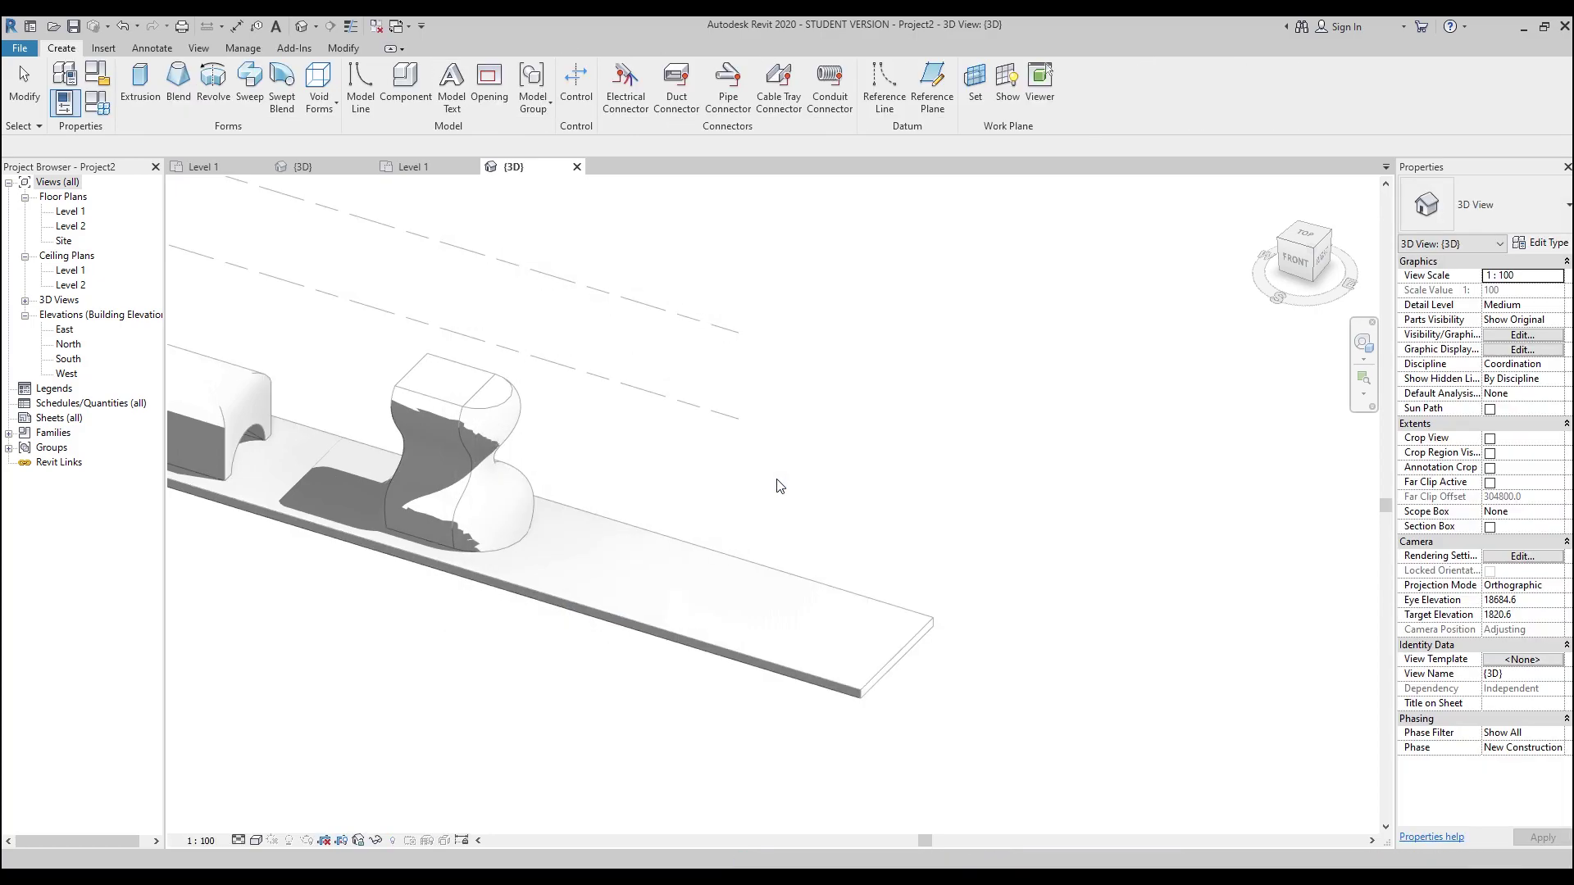
- Start a Swept Blend and draw a reference line across the full width of the slab near its extended end
left_click(281, 95)
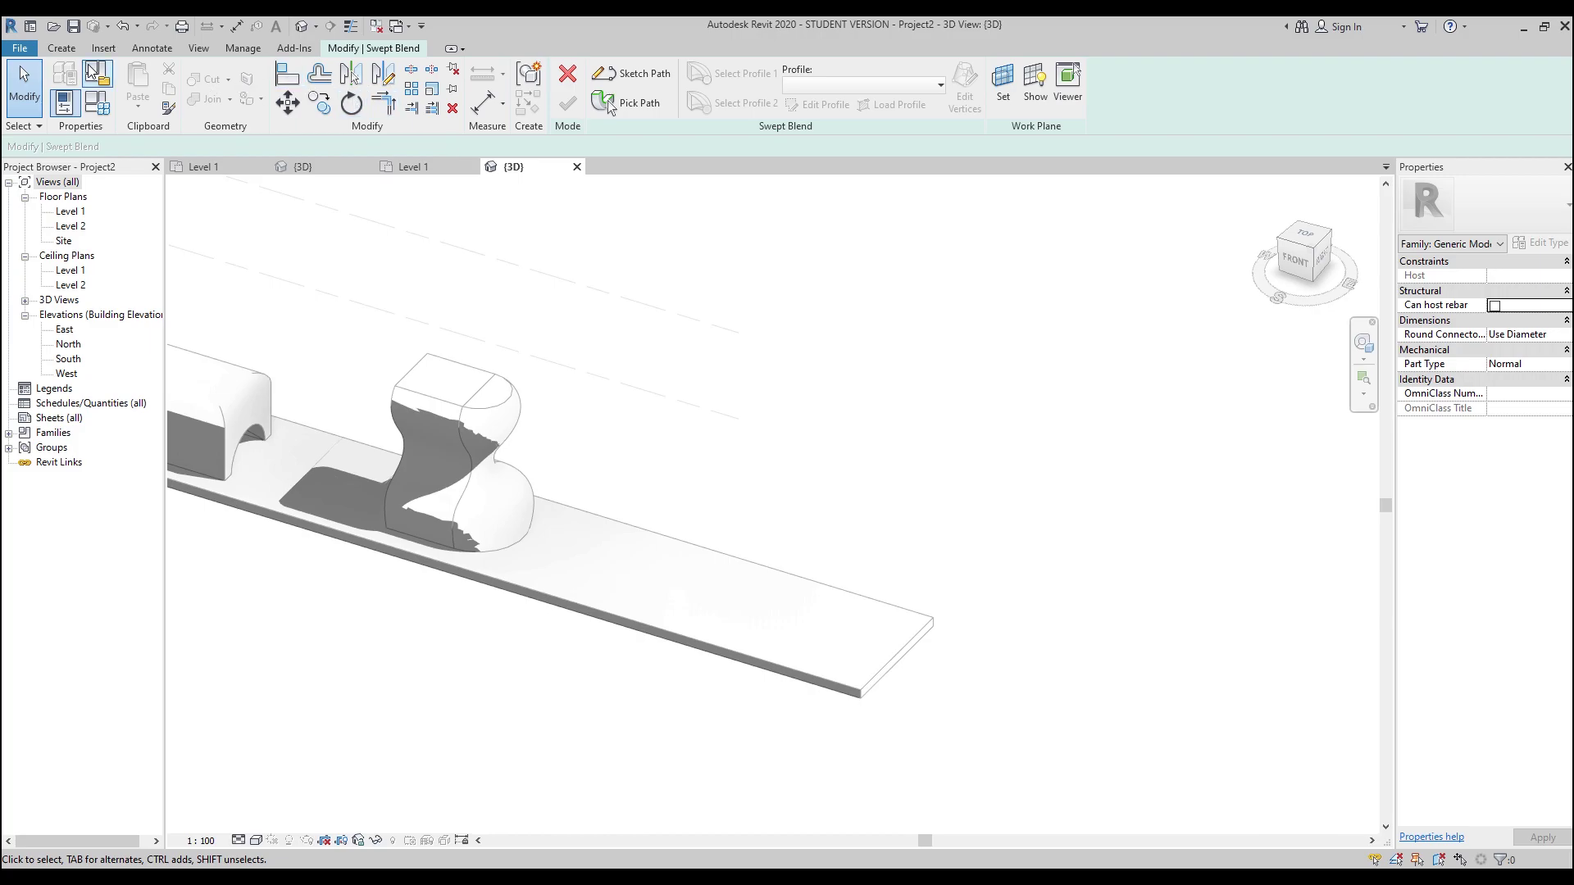
left_click(62, 49)
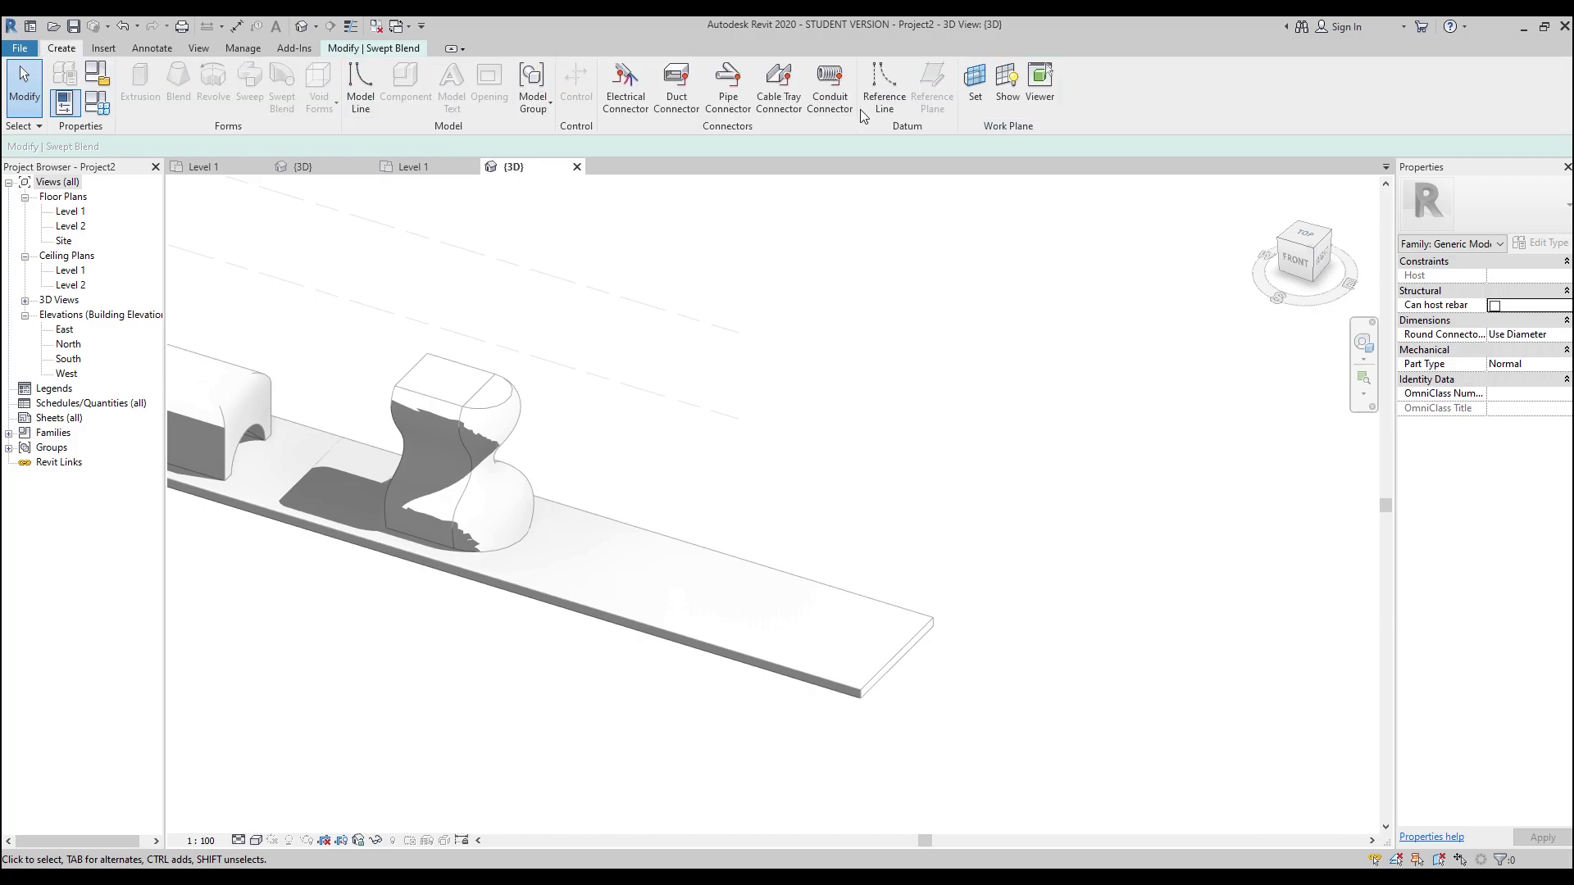
left_click(732, 649)
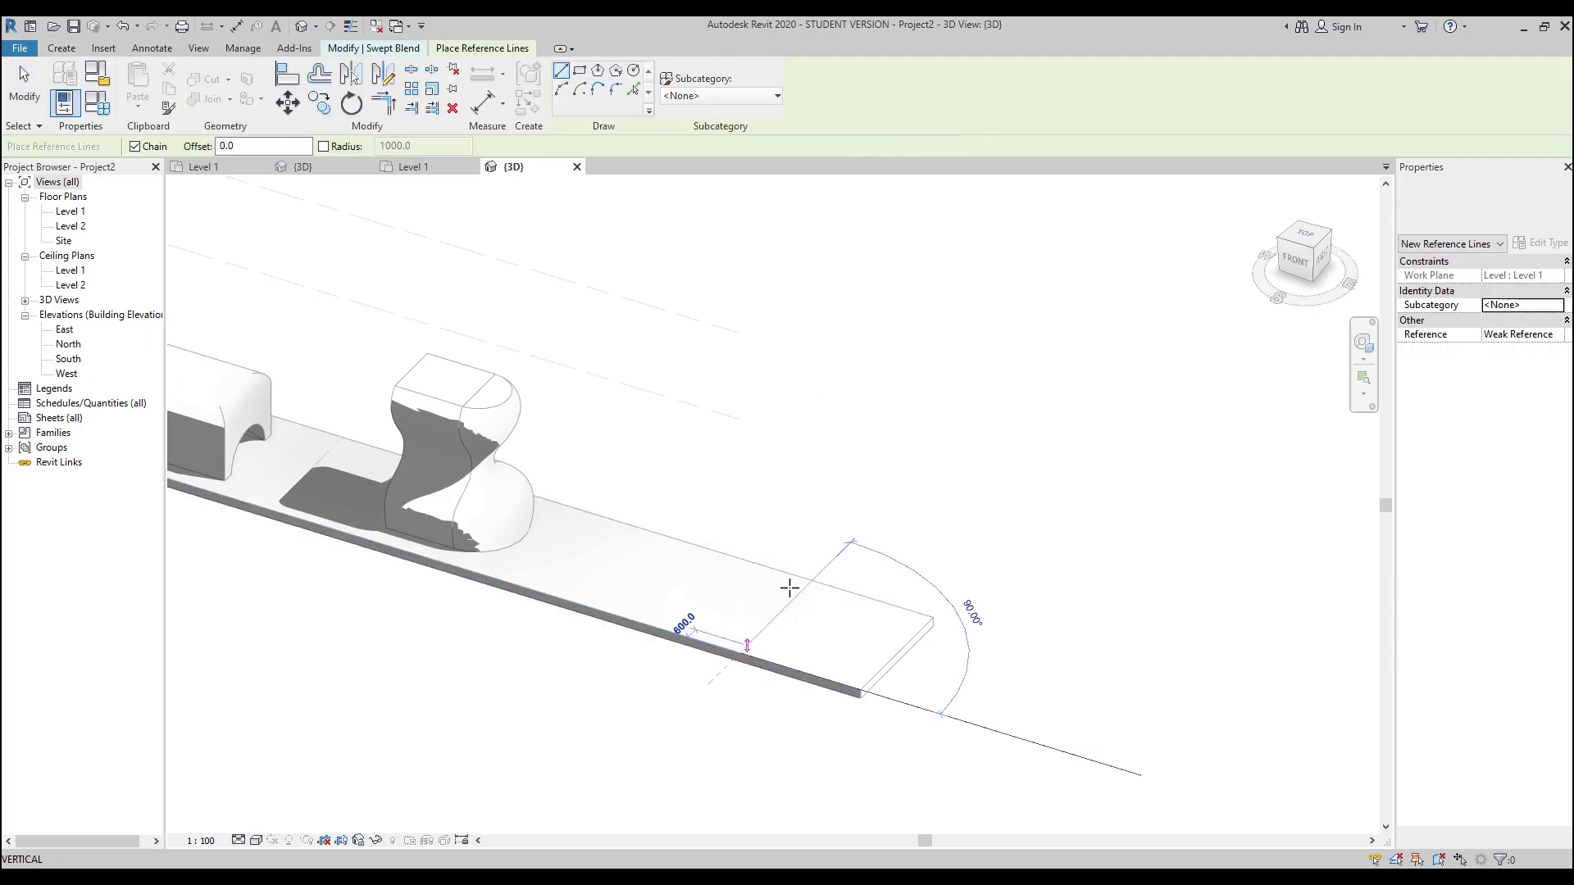
left_click(808, 581)
key("Escape")
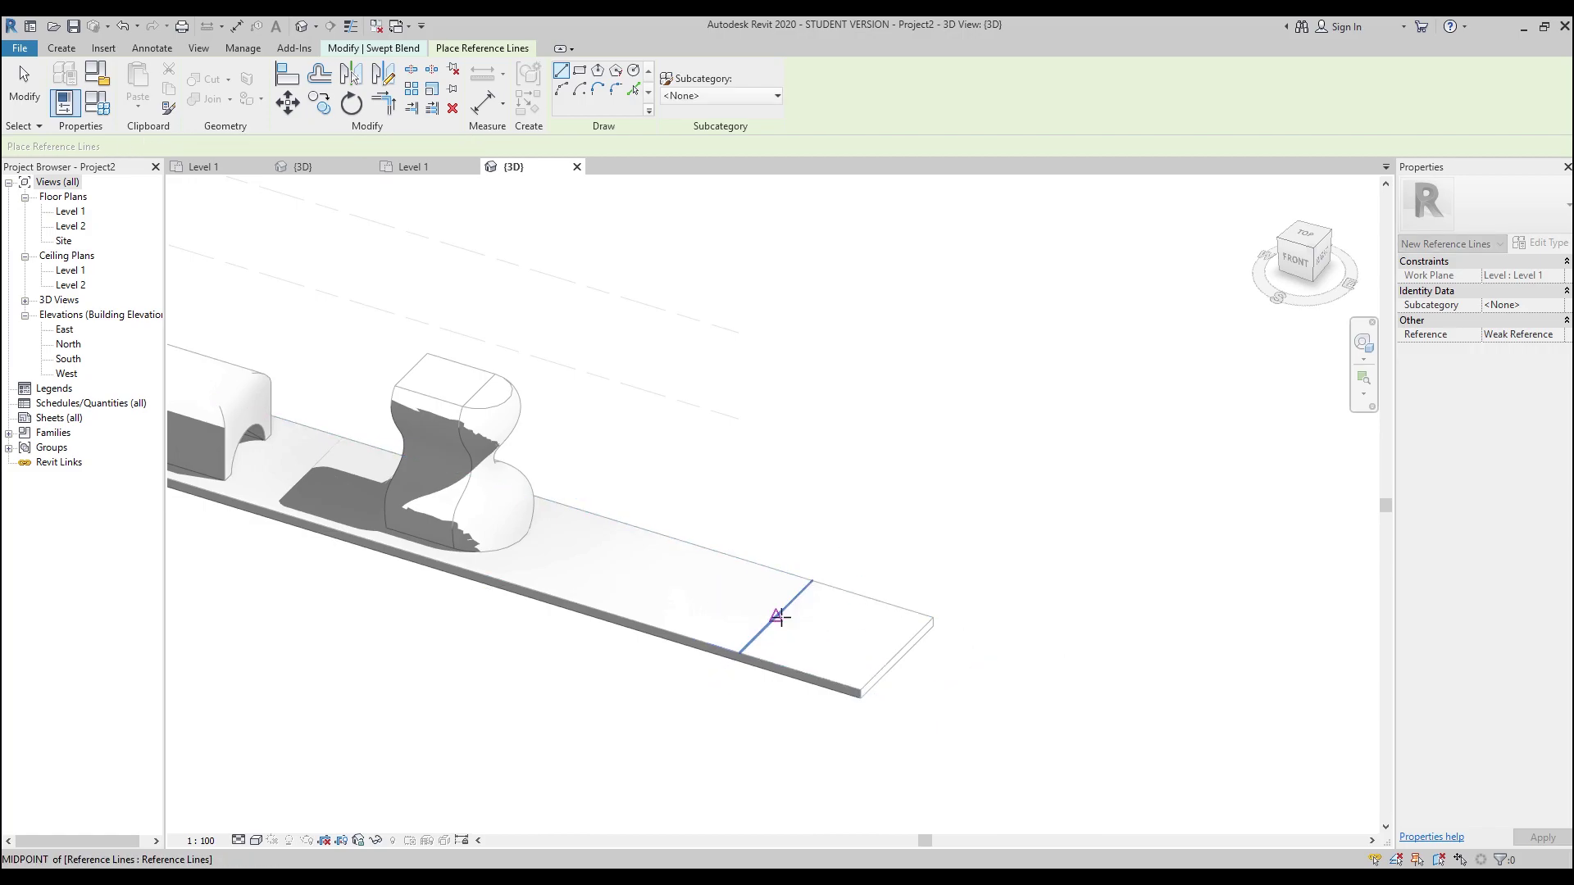
key("Escape")
key("Escape")
- Start the swept blend's path sketch and set its work plane to the vertical plane of the reference line
scroll(858, 593, "up", 2)
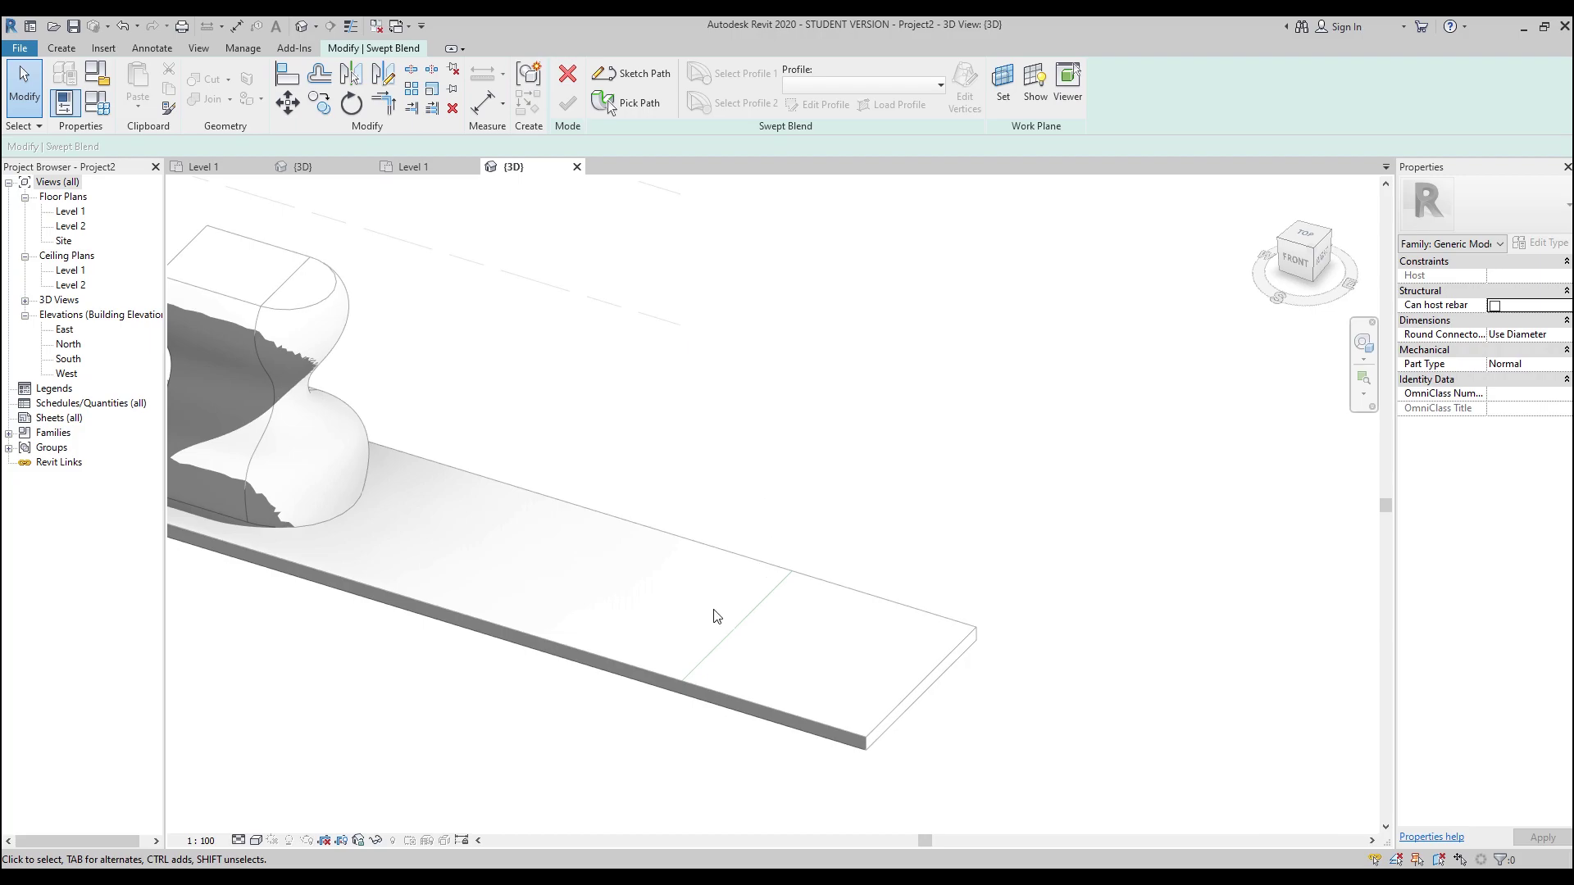
left_click(654, 78)
left_click(744, 92)
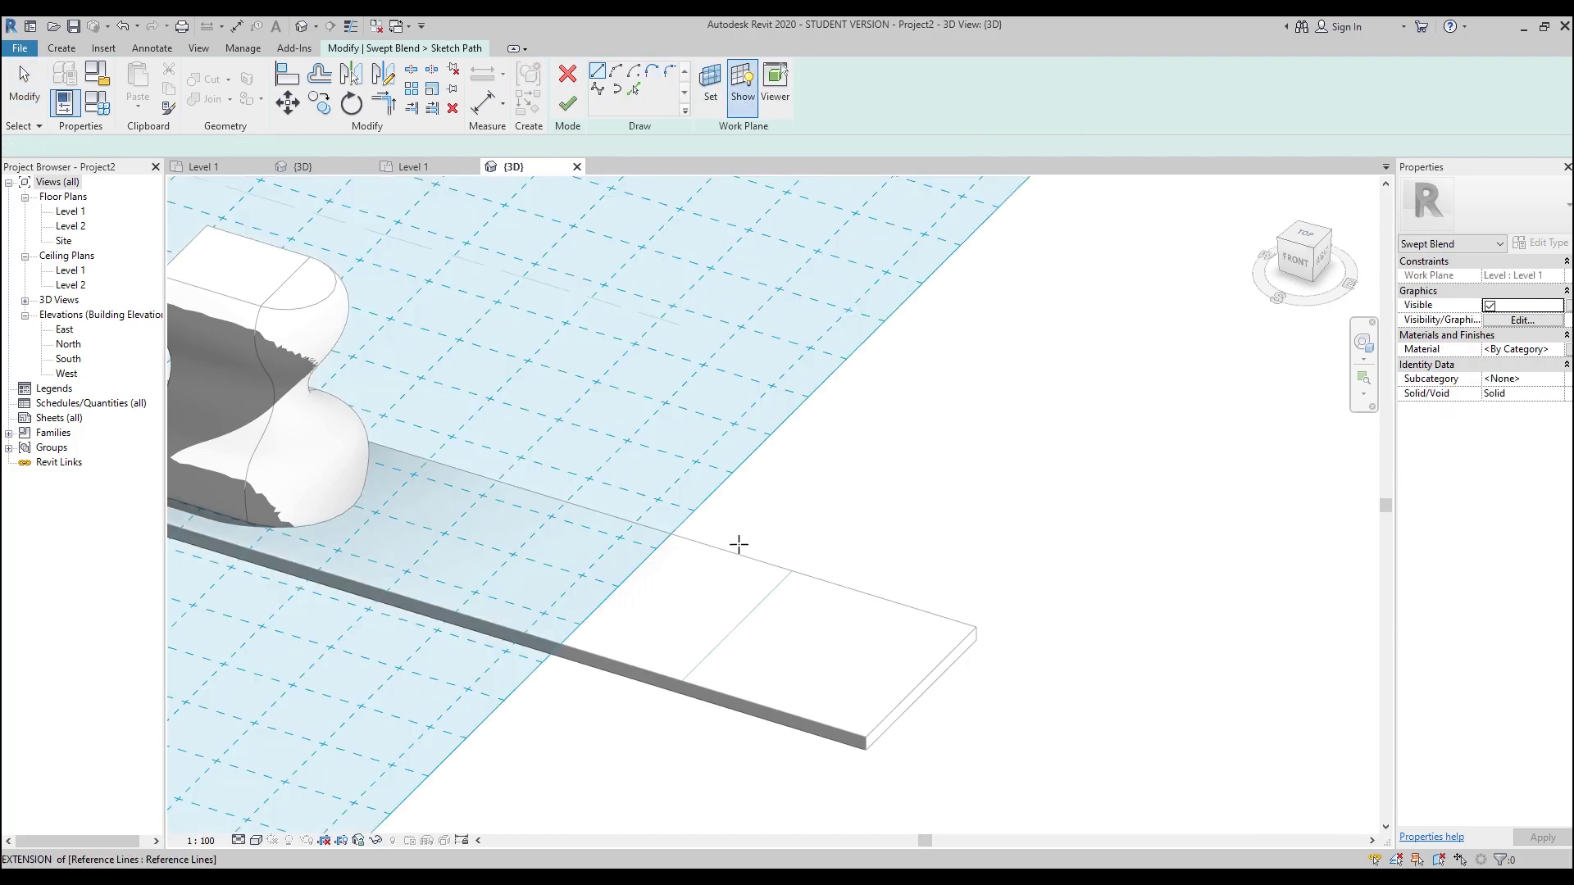
scroll(661, 509, "down", 5)
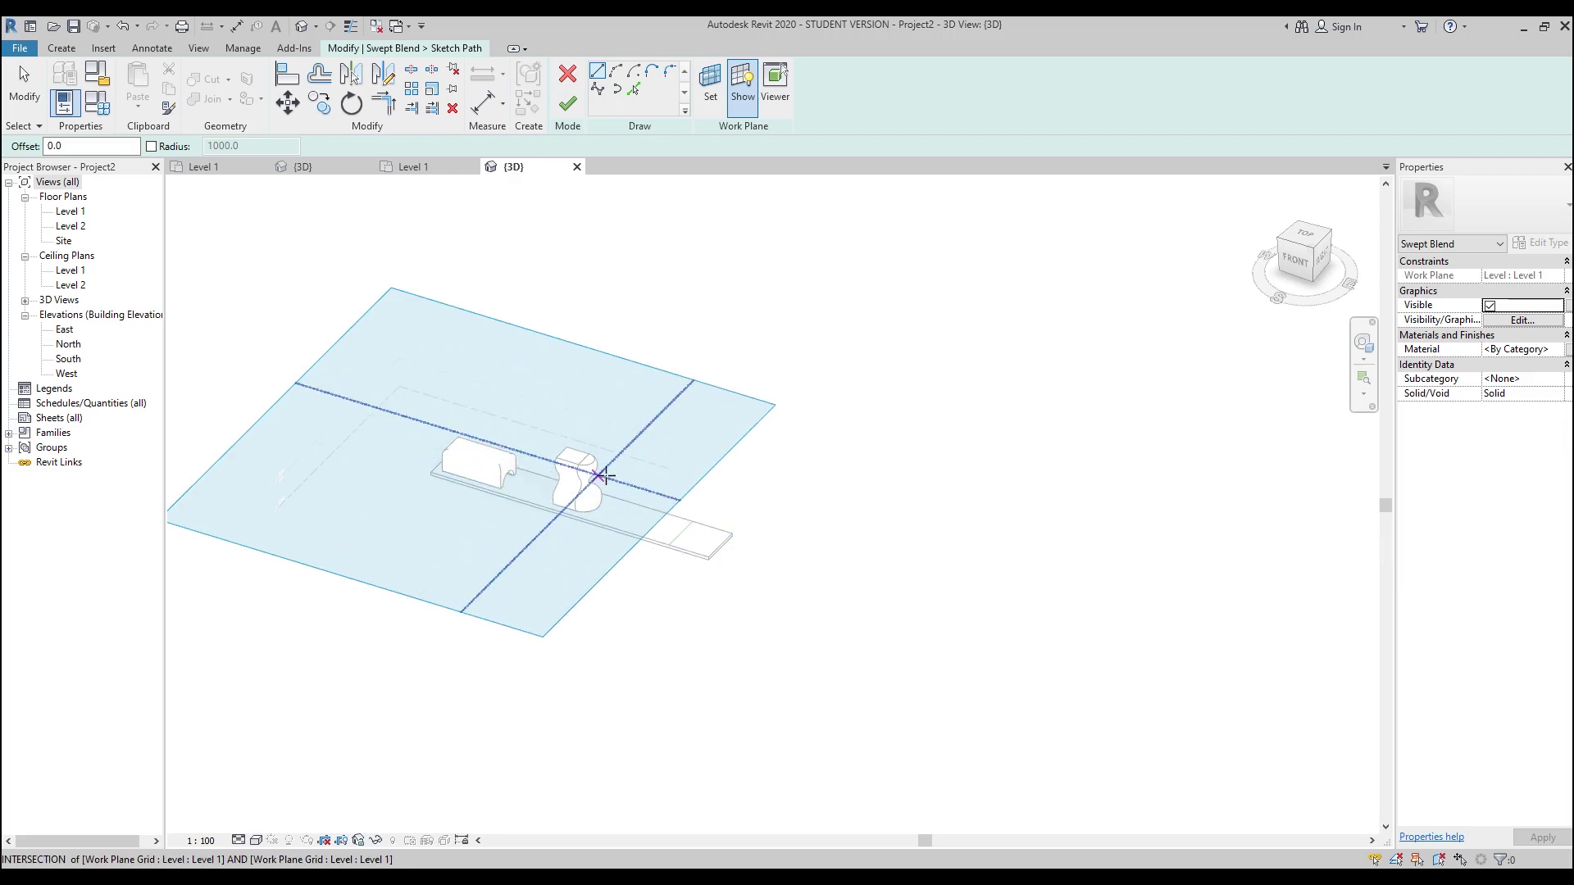
scroll(664, 483, "up", 4)
left_click(712, 92)
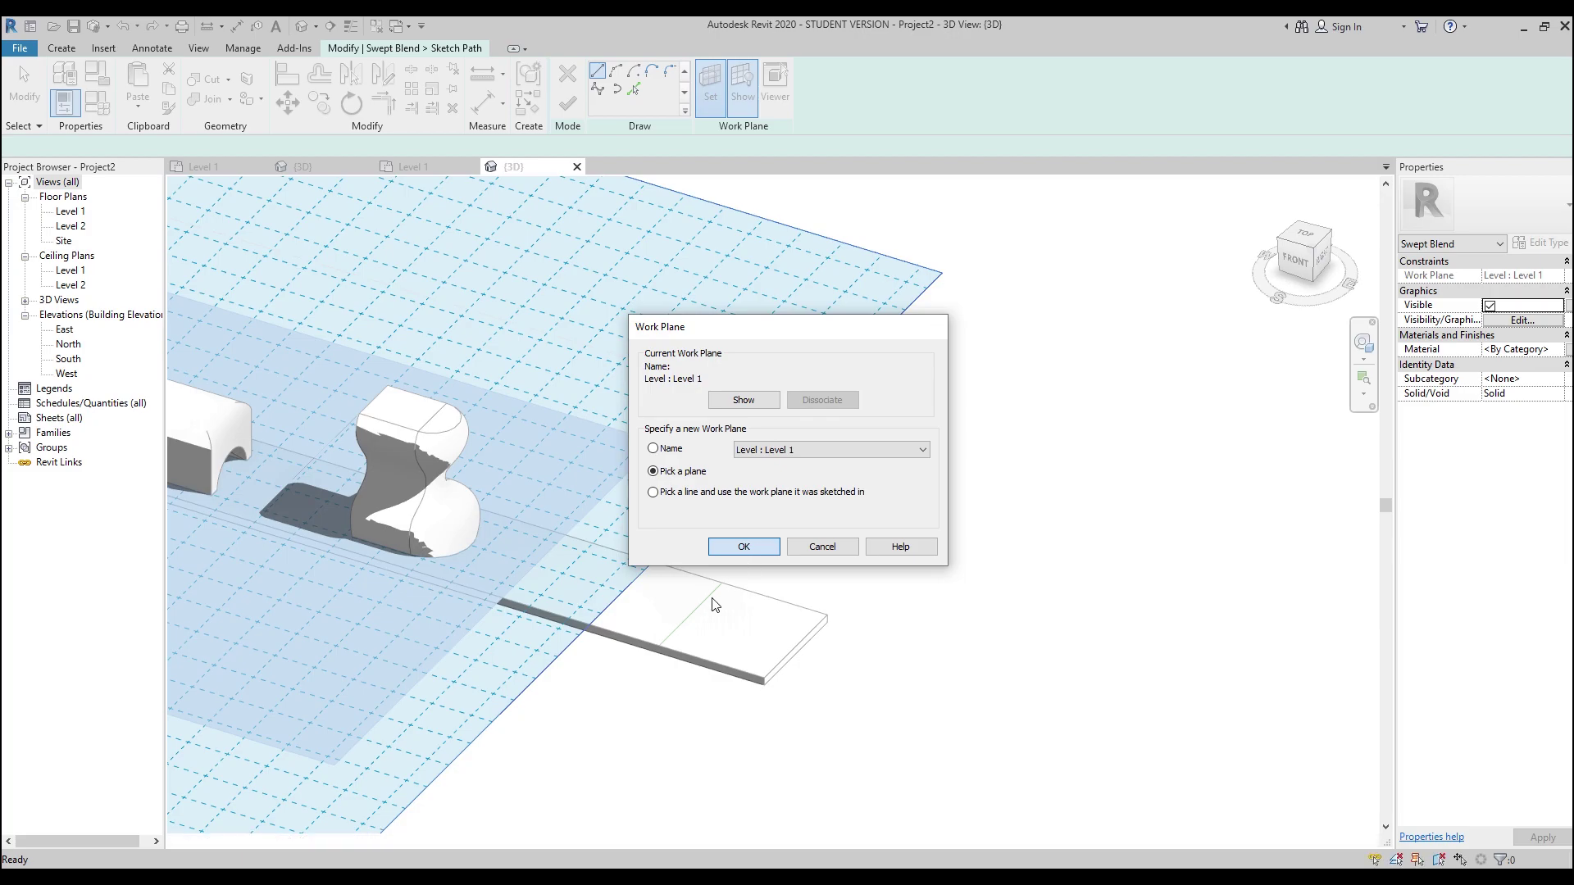
left_click(744, 546)
left_click(700, 623)
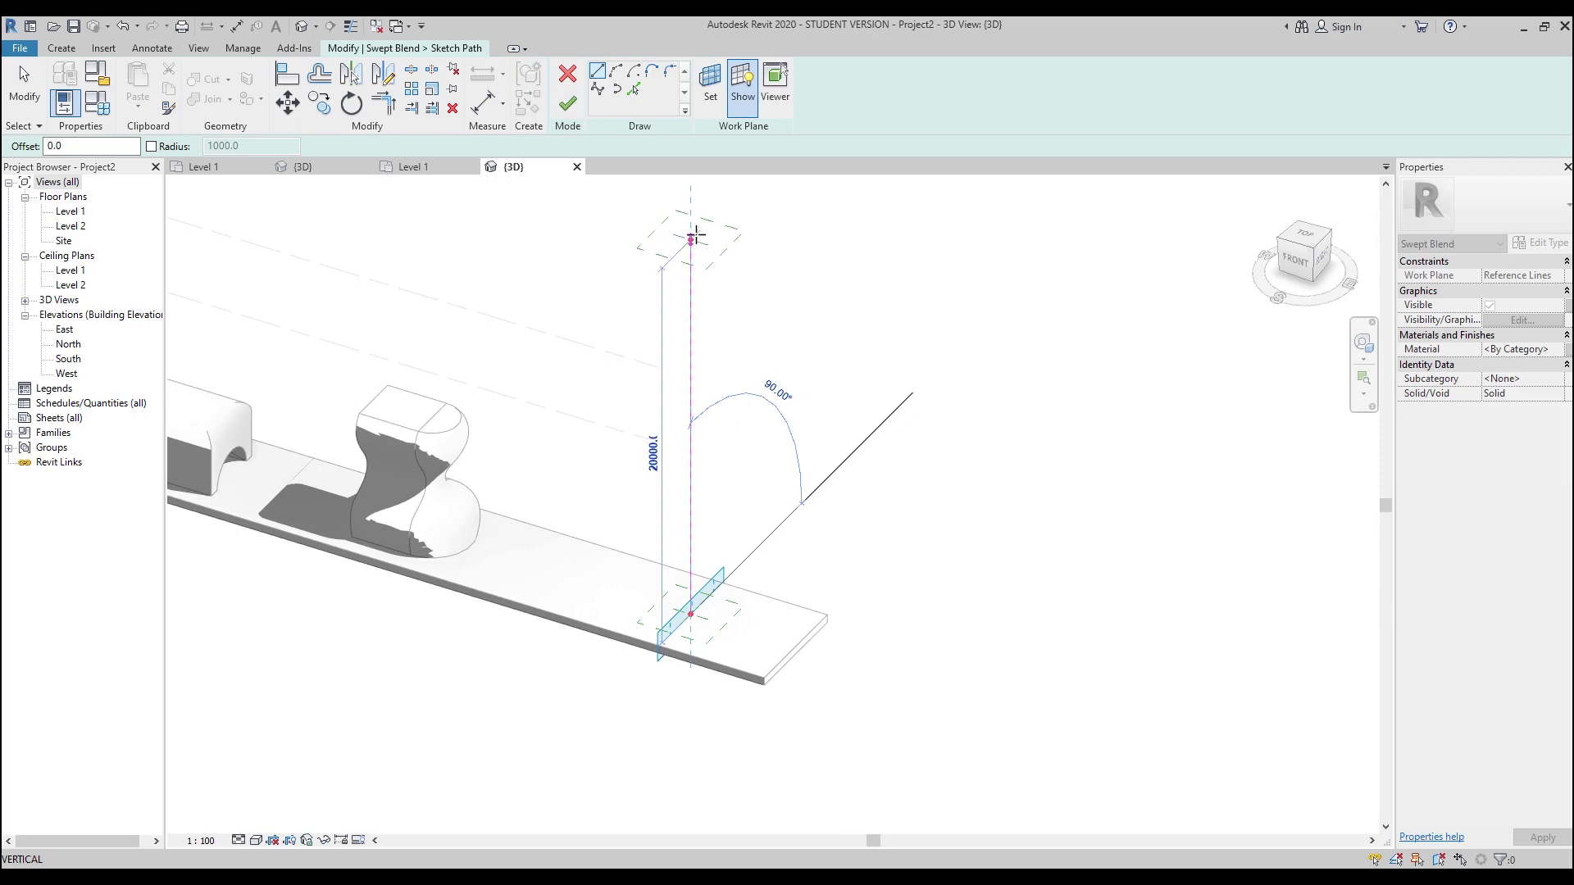
- Sketch a vertical path line 20000 mm high from the reference line's midpoint and finish the path
left_click(695, 236)
key("Escape")
key("Escape")
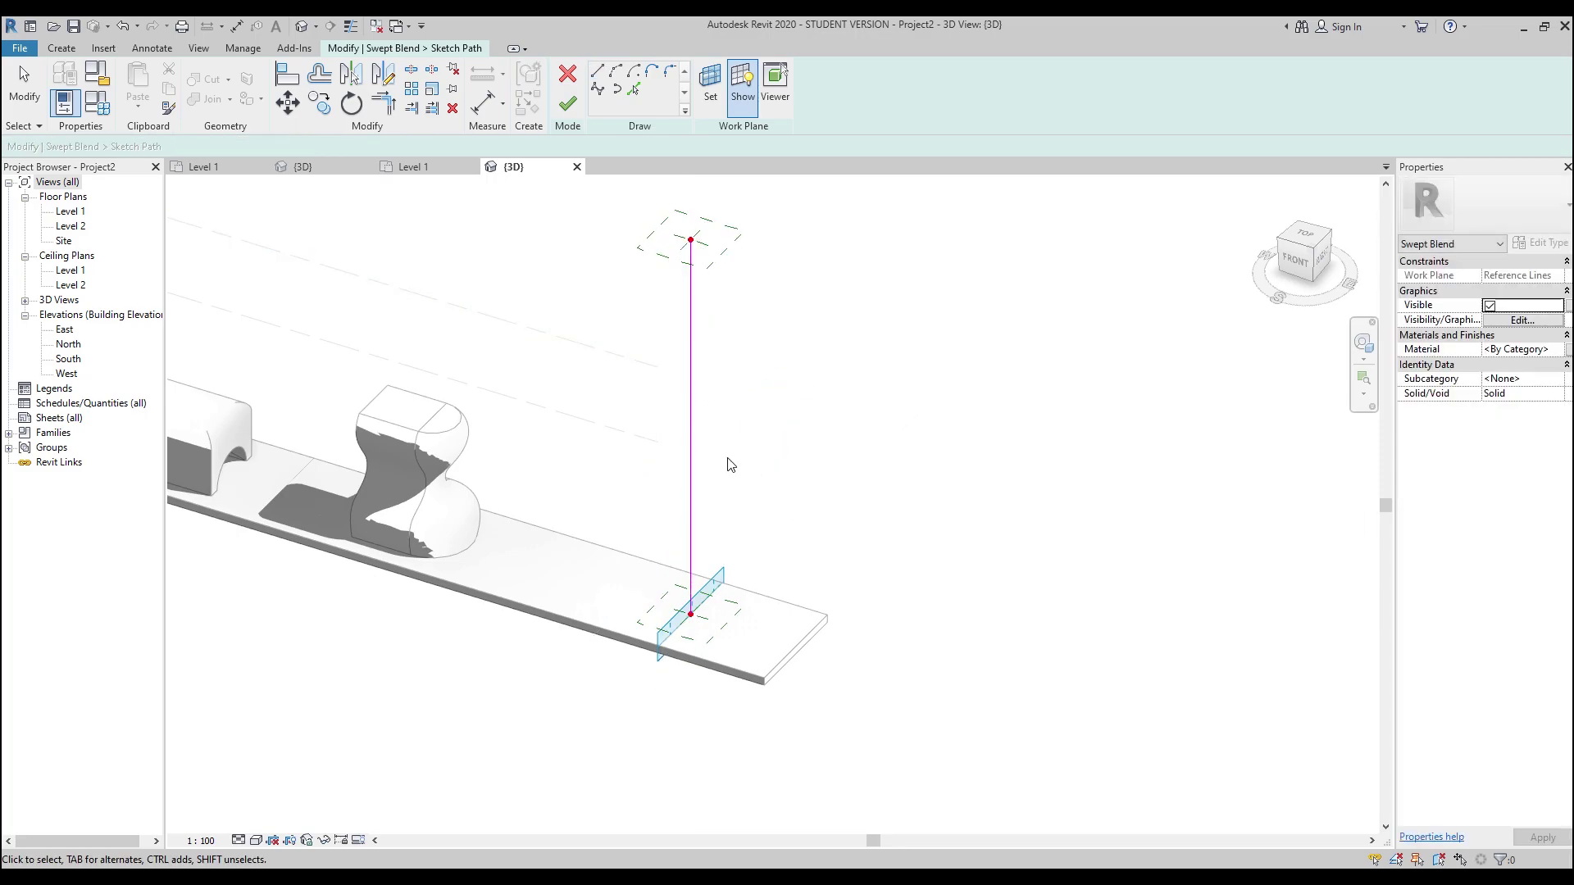
left_click(569, 104)
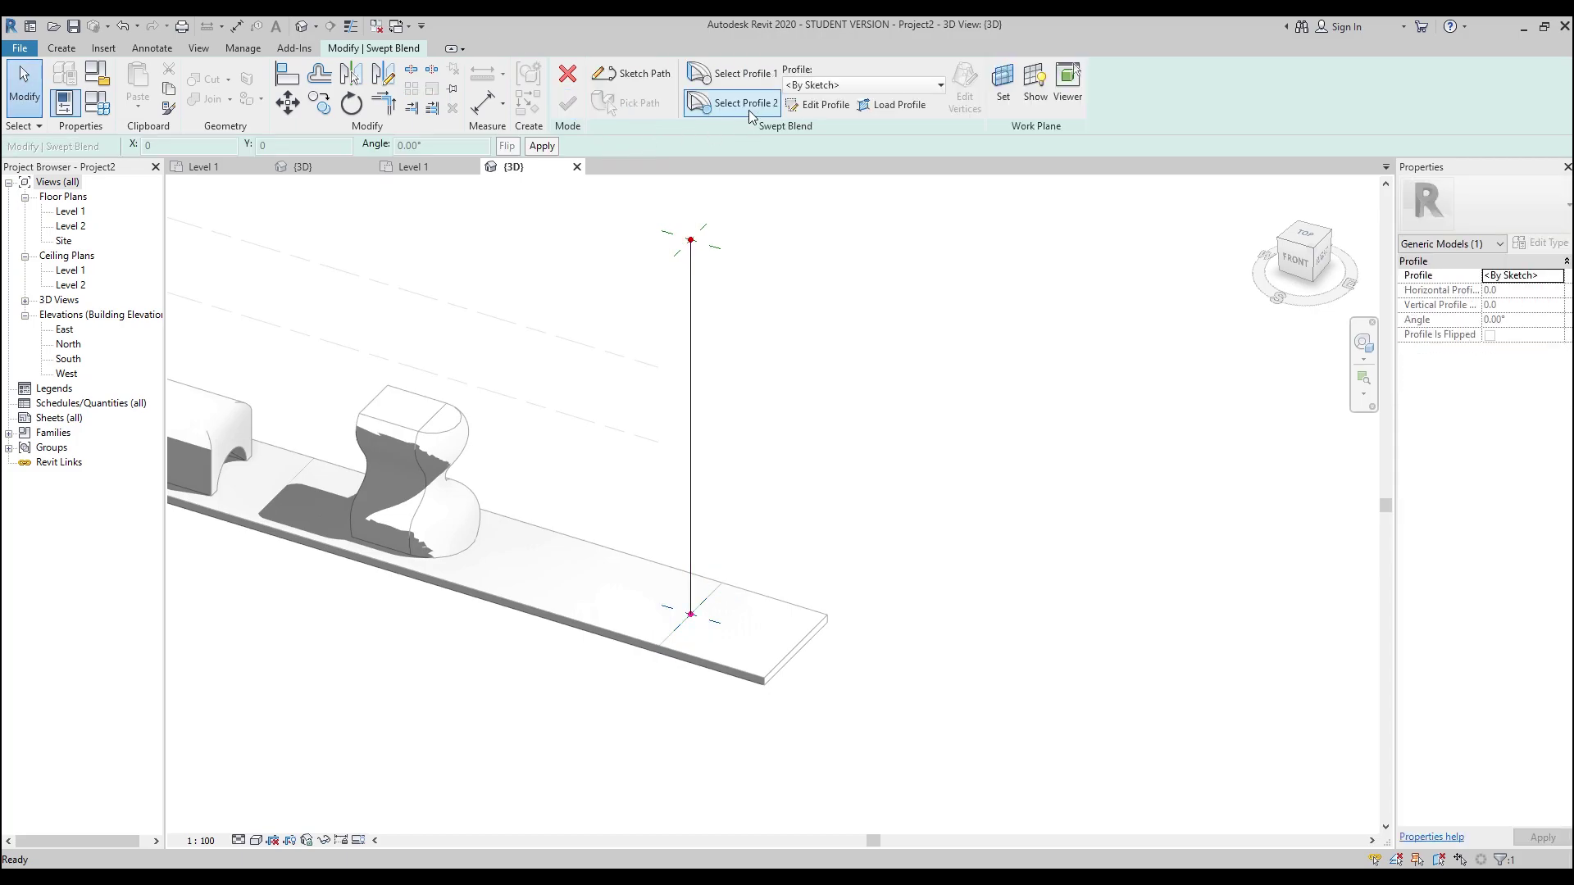
- Sketch a circle of 7000 mm radius centred on the path's lower end as the first profile and finish it
left_click(816, 110)
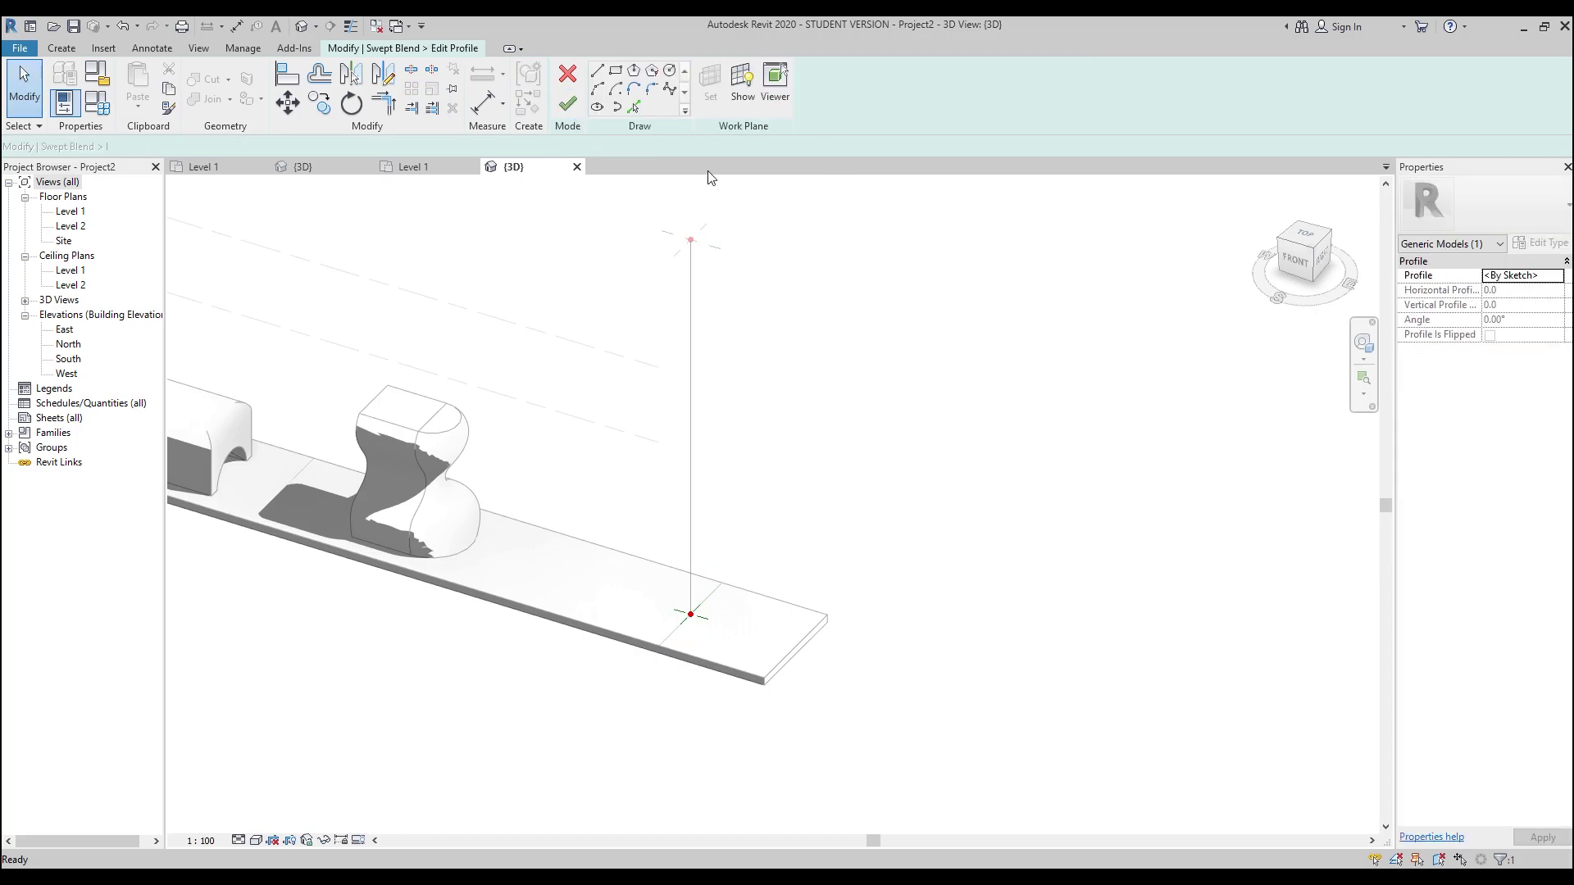
left_click(670, 71)
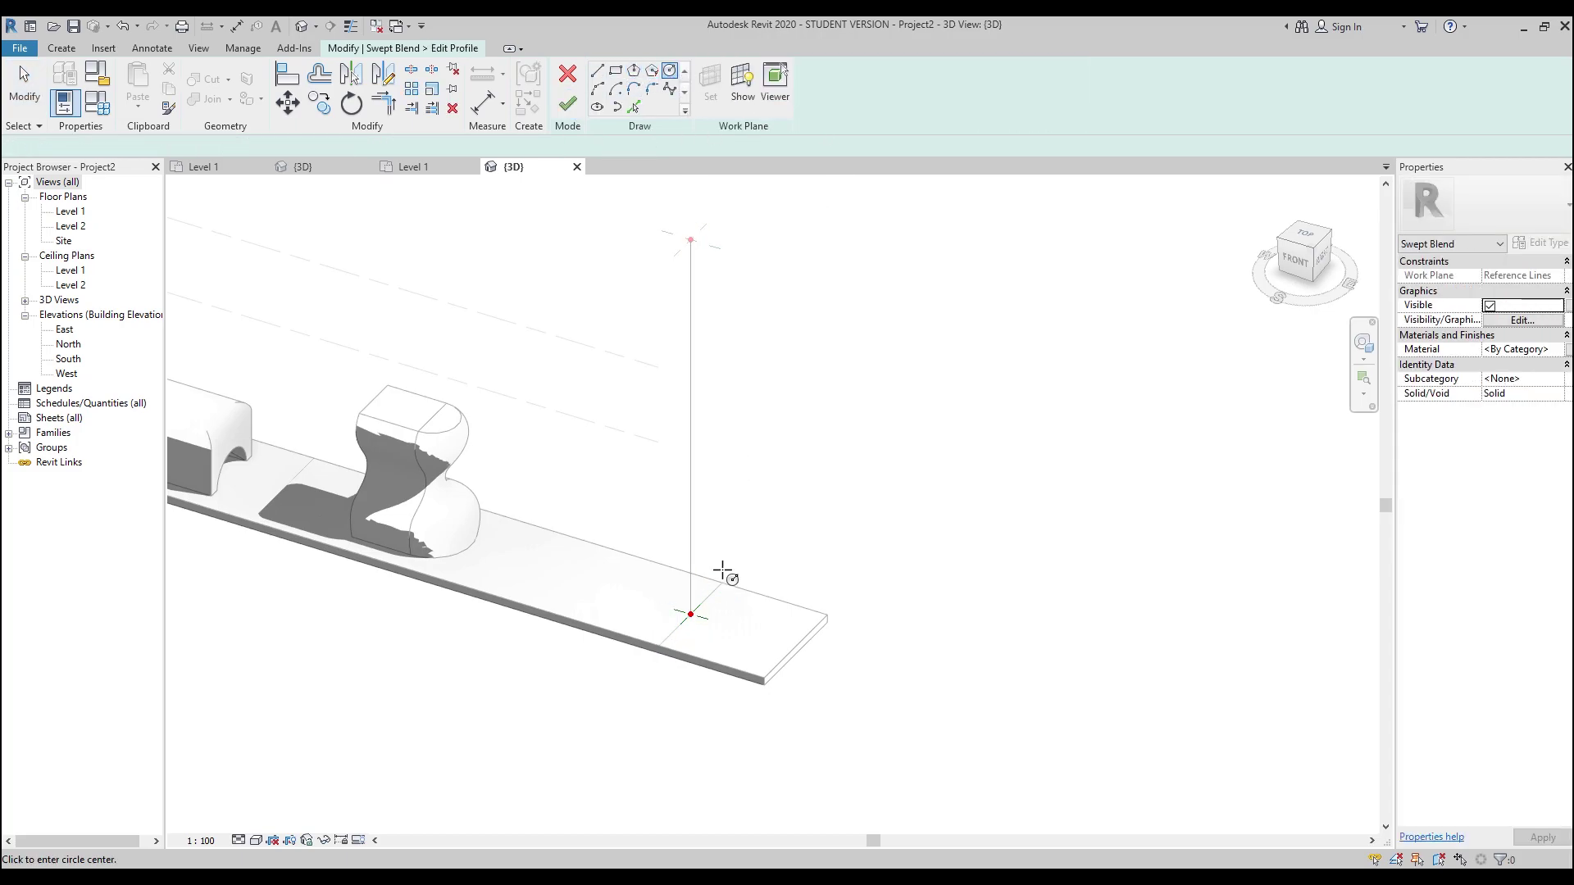
left_click(691, 615)
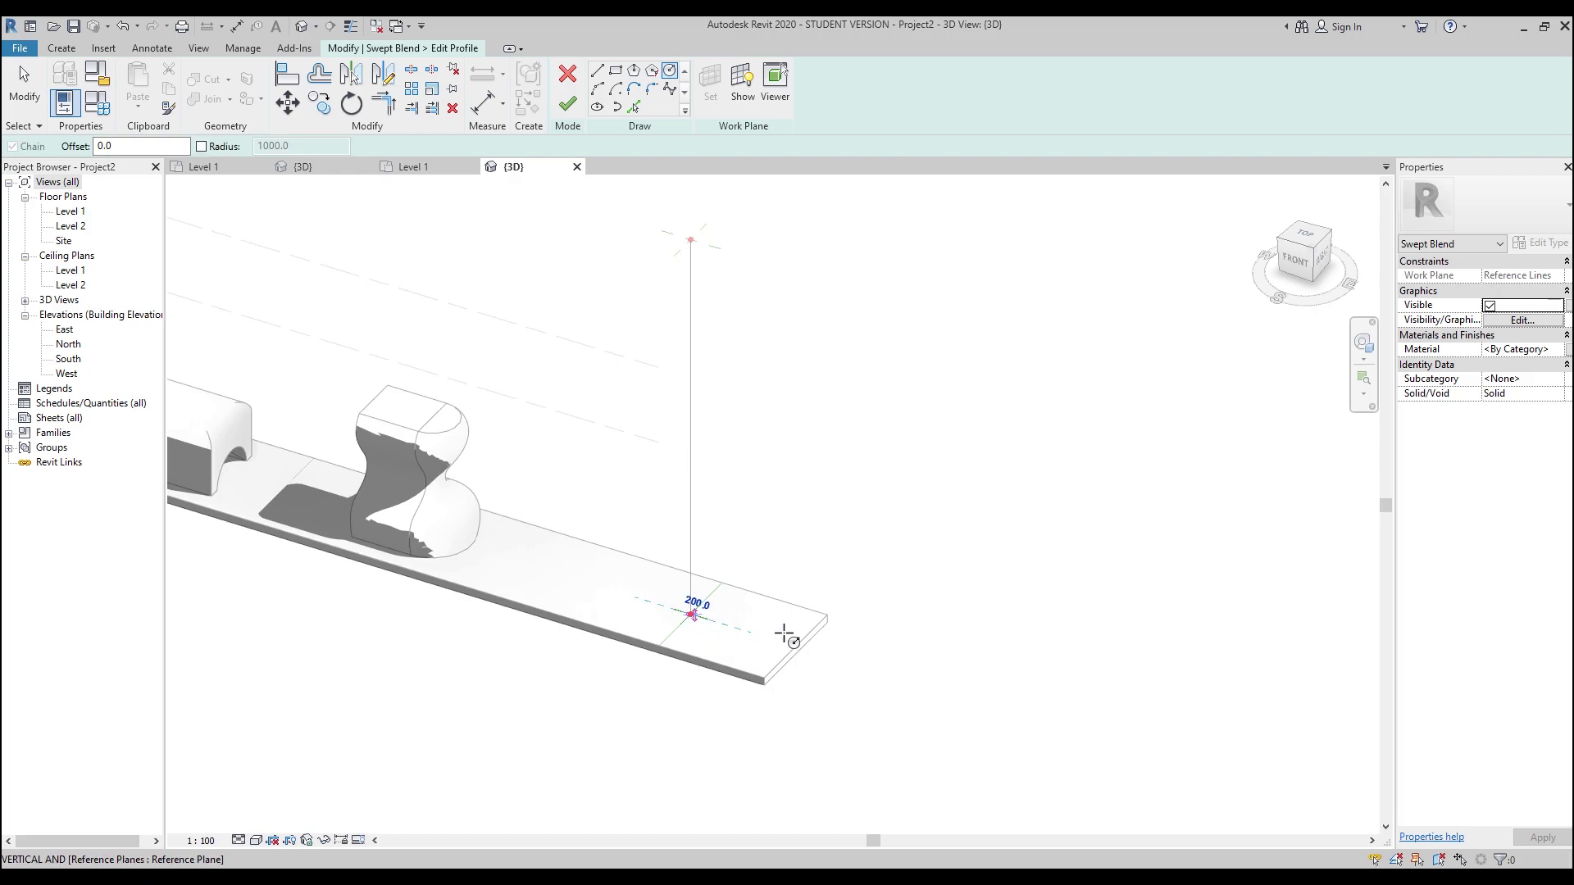
left_click(828, 656)
scroll(815, 485, "down", 4)
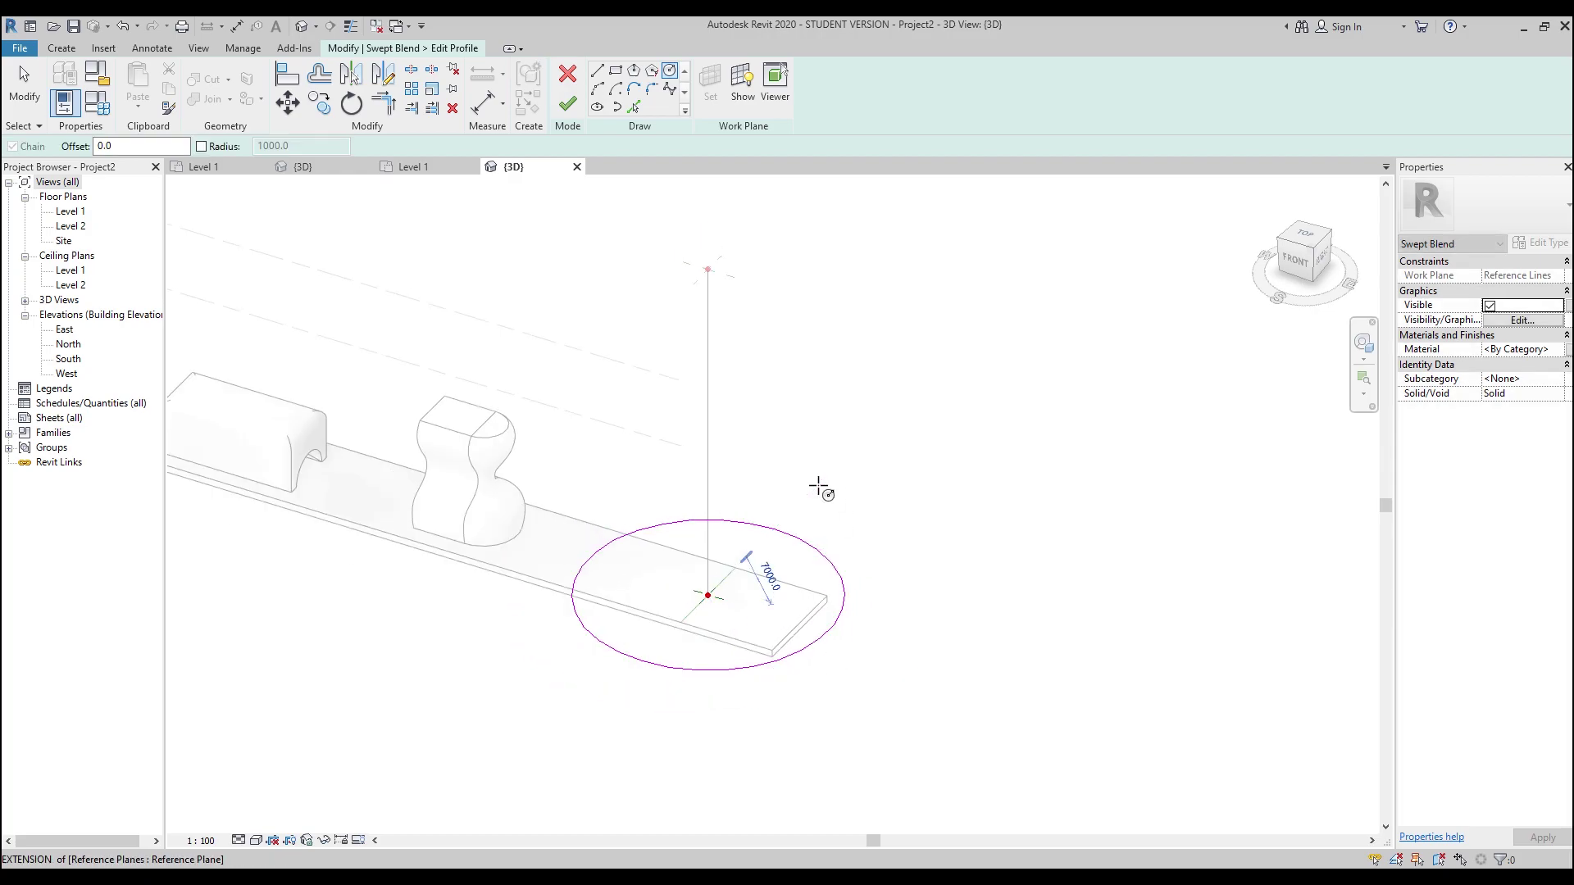
left_click(567, 103)
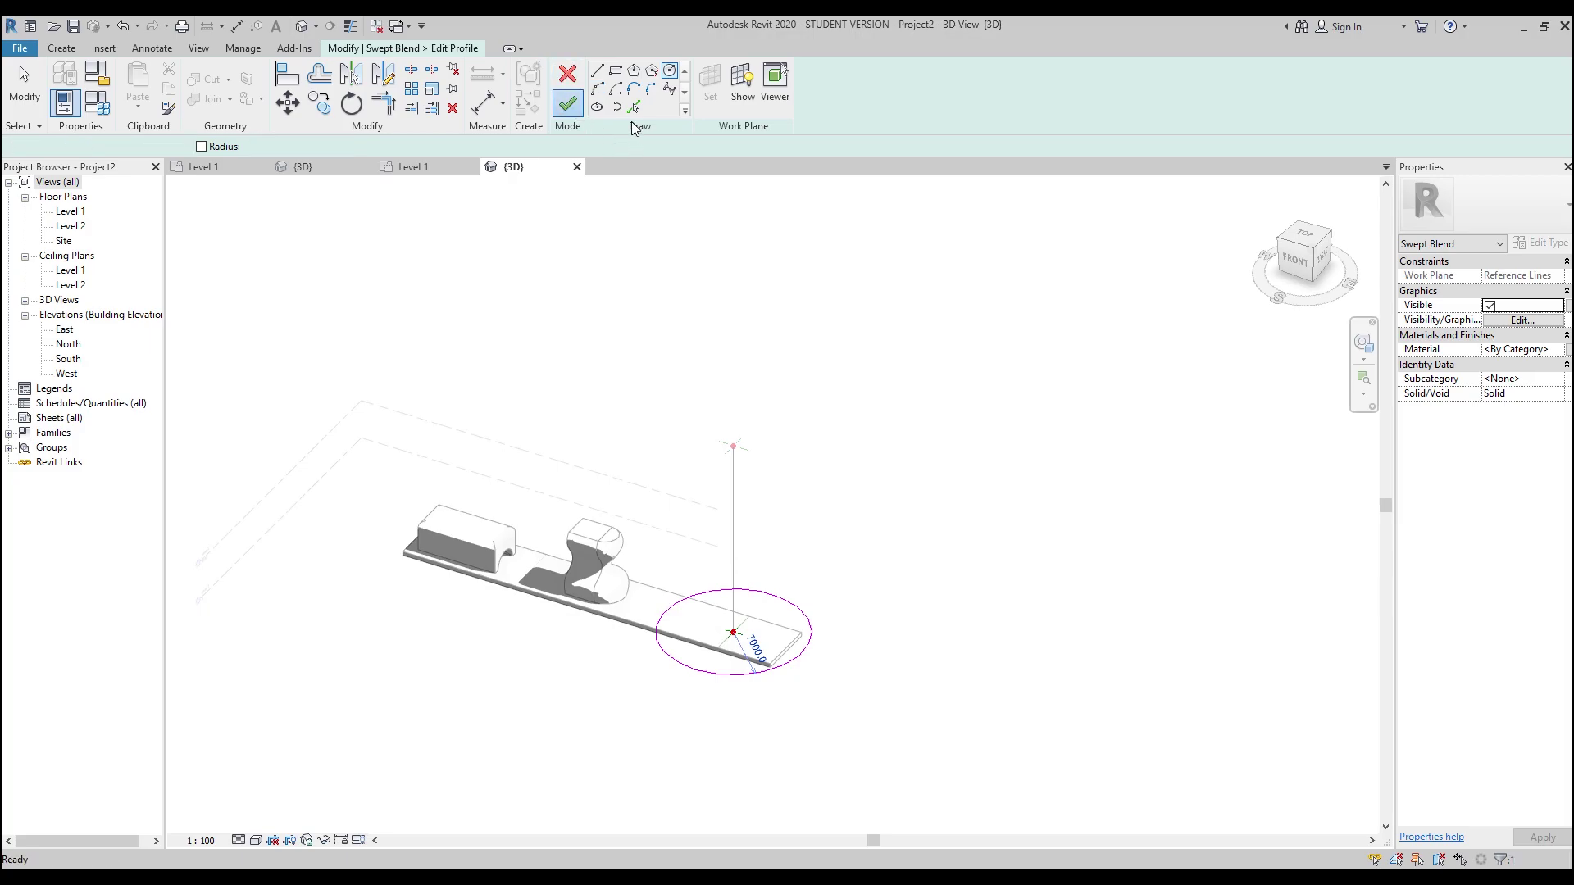
- Sketch an ellipse centred on the path's upper end, with its long axis along the slab, as the second profile and finish the swept blend
left_click(816, 105)
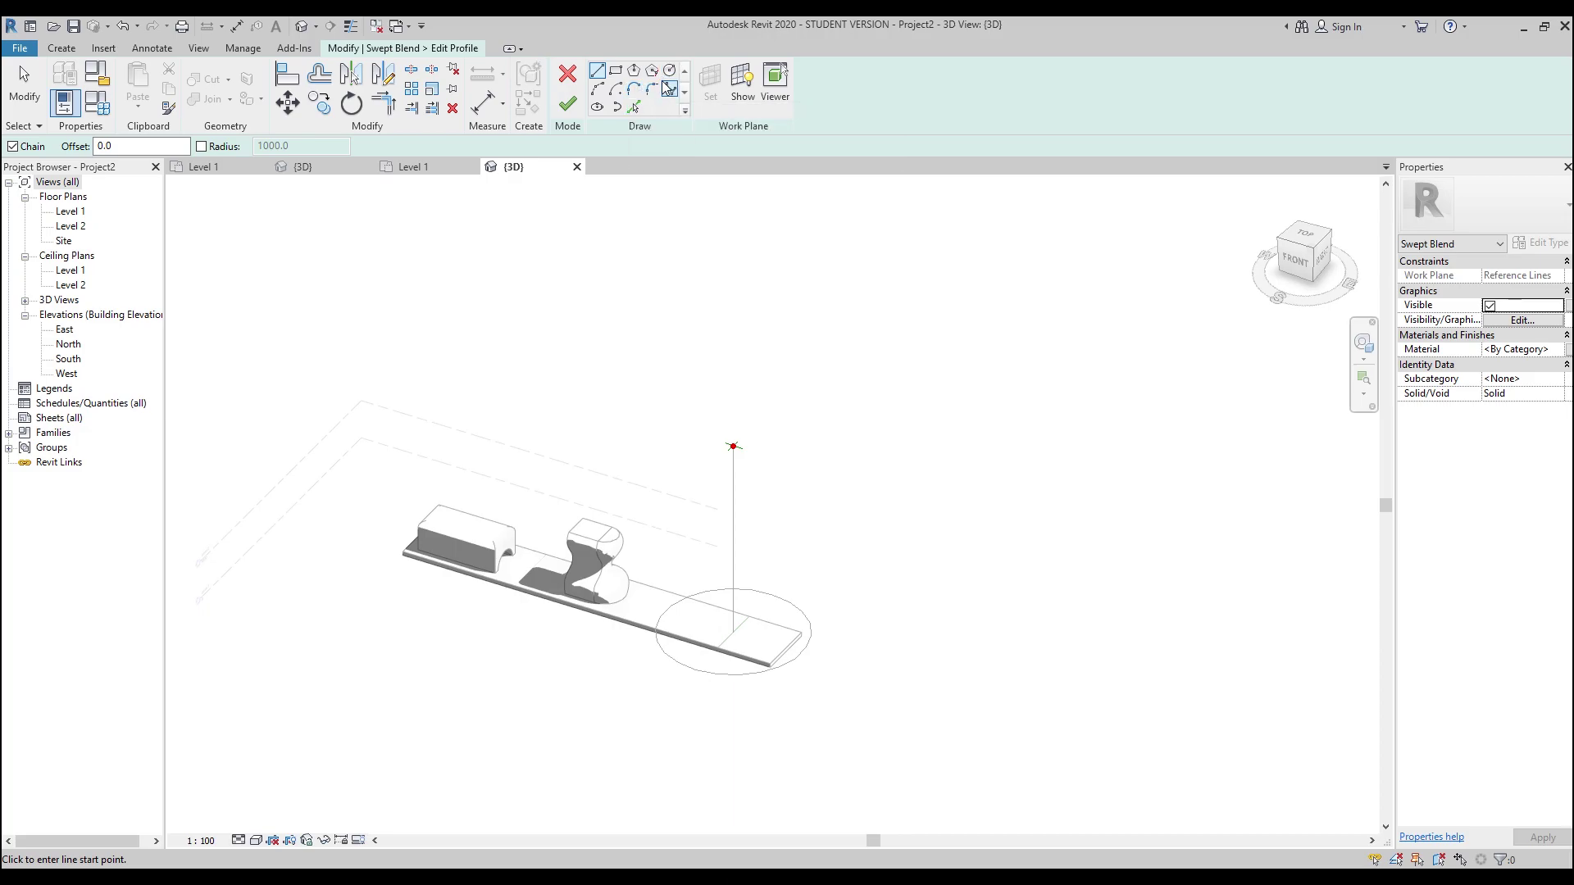
left_click(597, 106)
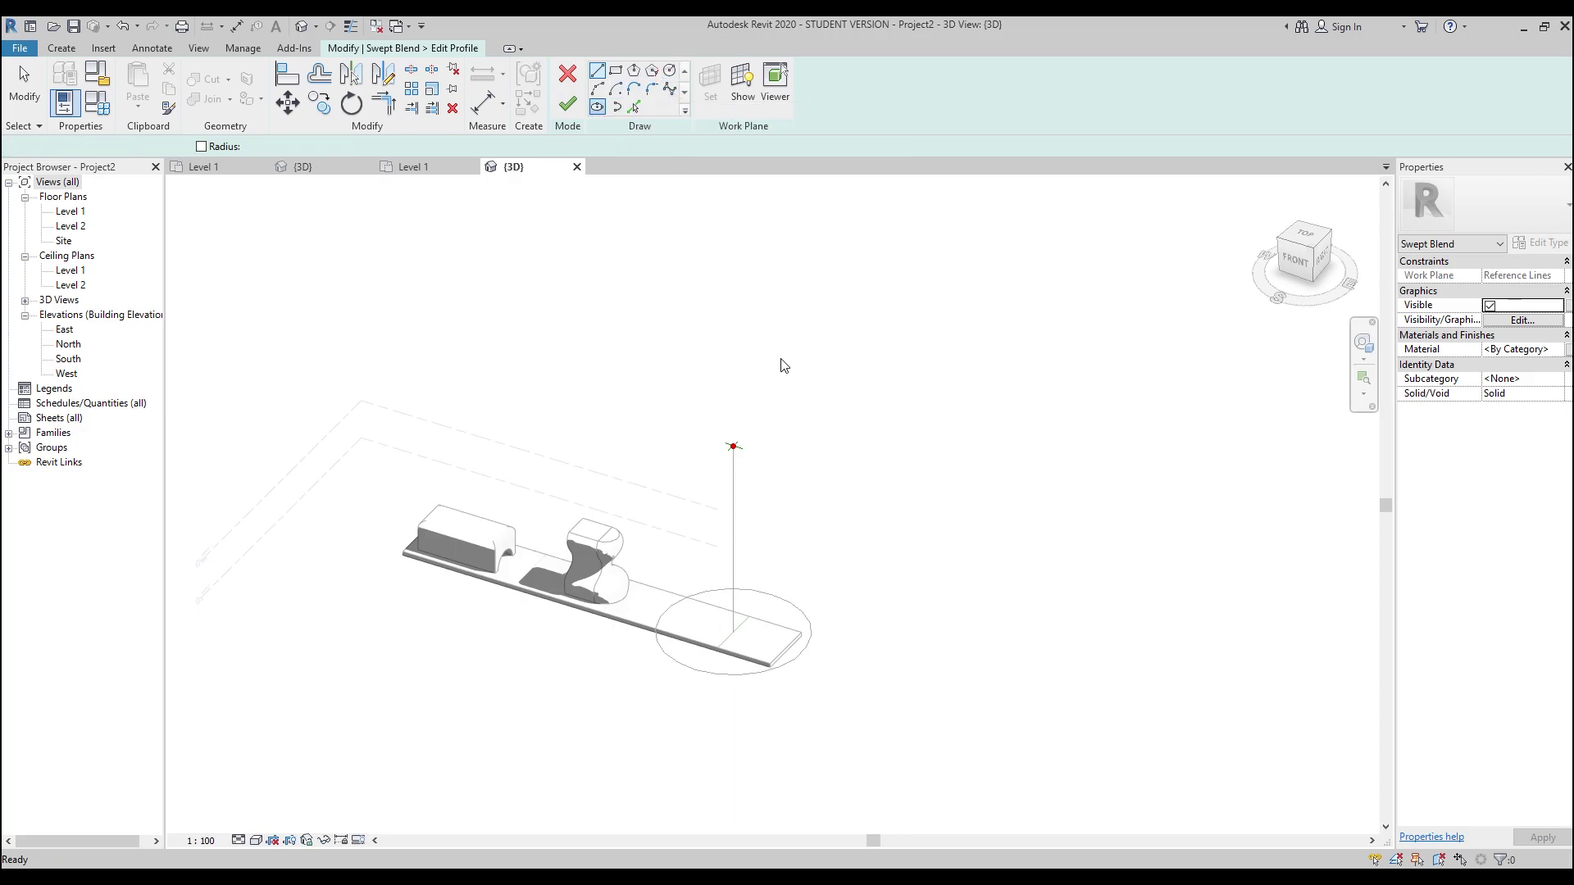
left_click(734, 445)
left_click(831, 434)
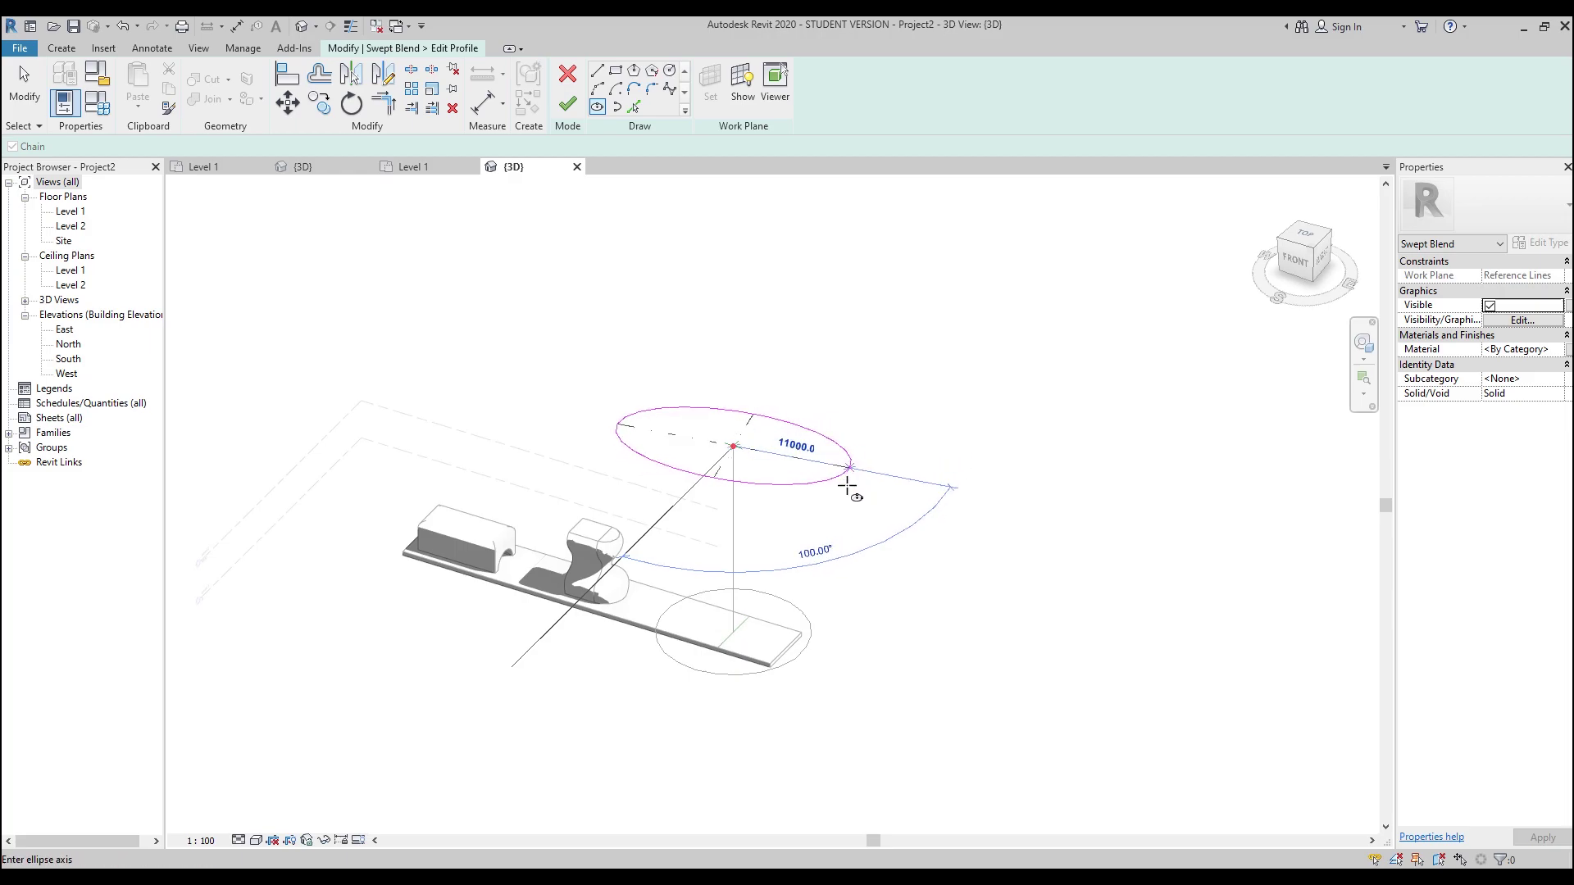
left_click(850, 484)
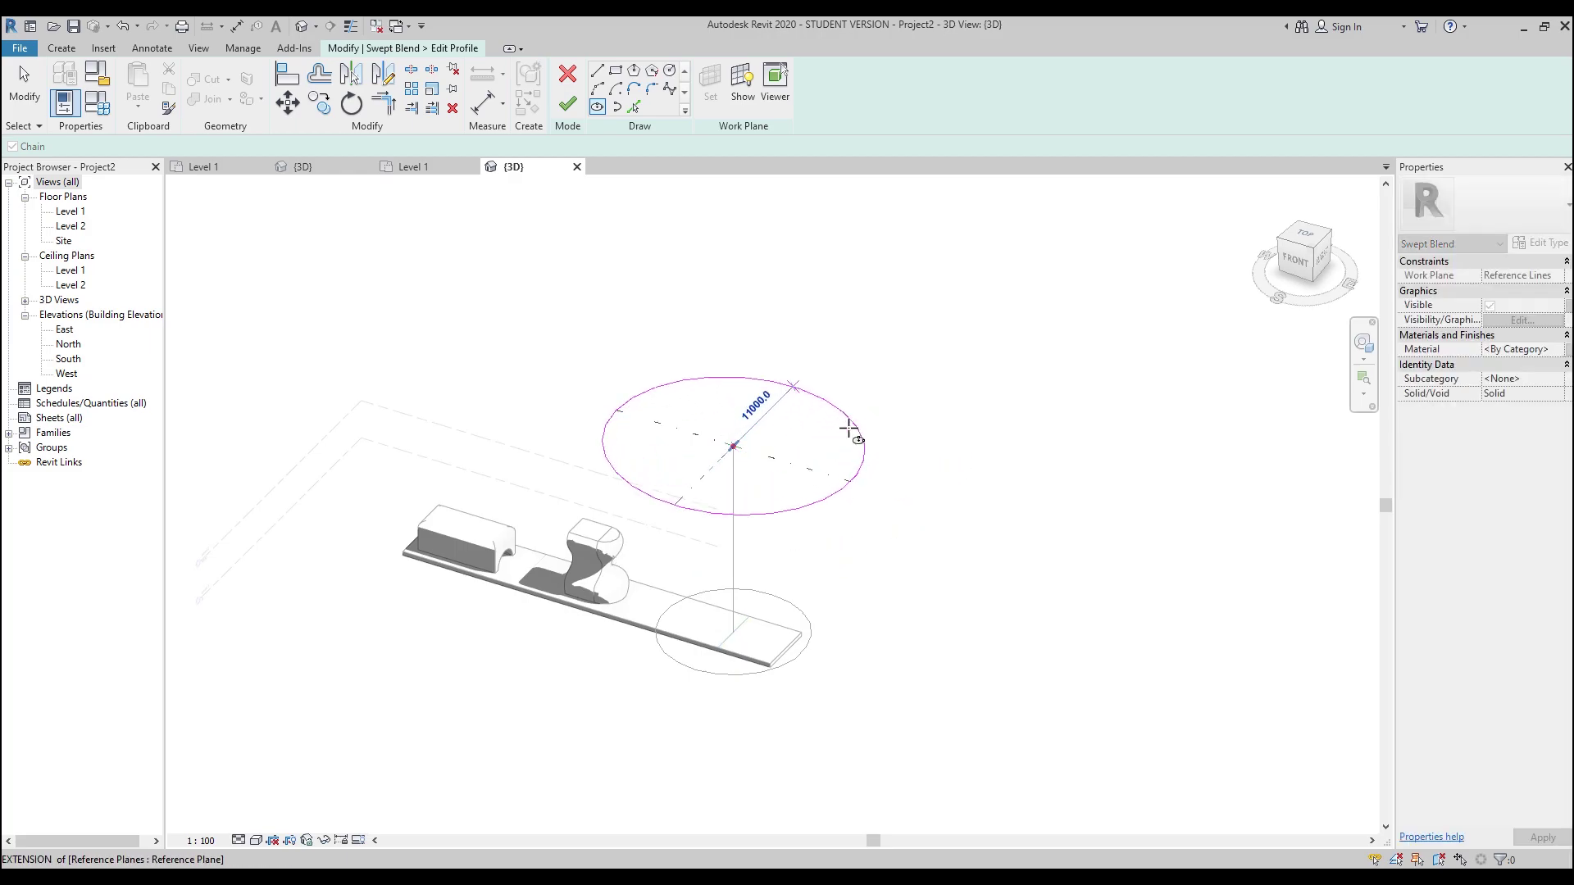
left_click(840, 447)
mouse_move(861, 357)
middle_mouse_down("shift")
mouse_move(661, 256)
mouse_move(700, 162)
mouse_move(902, 193)
mouse_move(857, 365)
mouse_move(814, 429)
middle_mouse_up("shift")
left_click(567, 104)
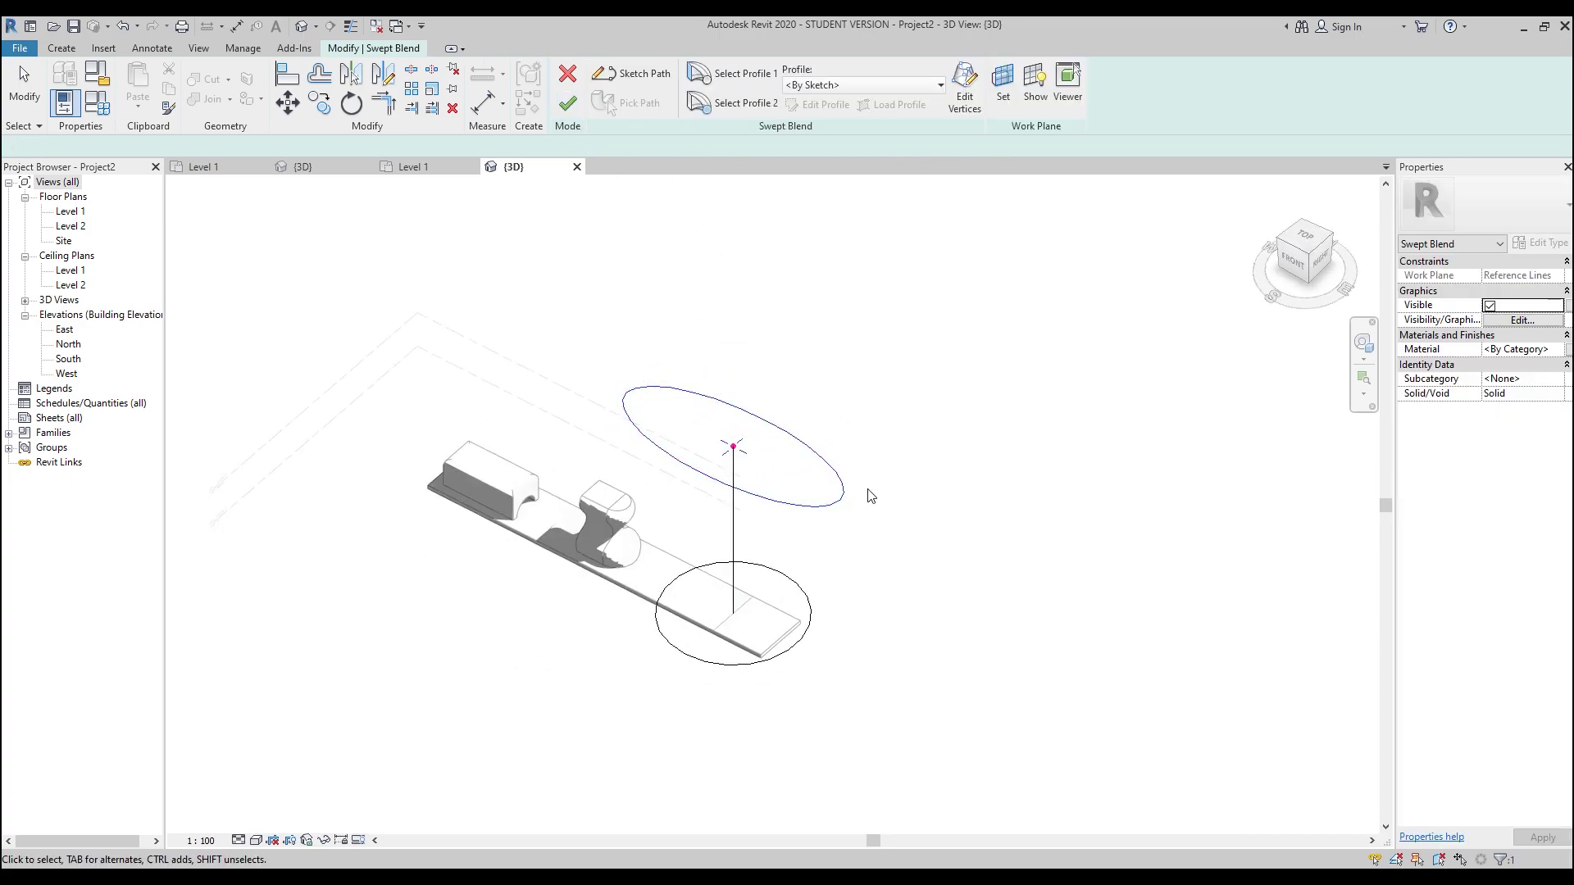
left_click(568, 107)
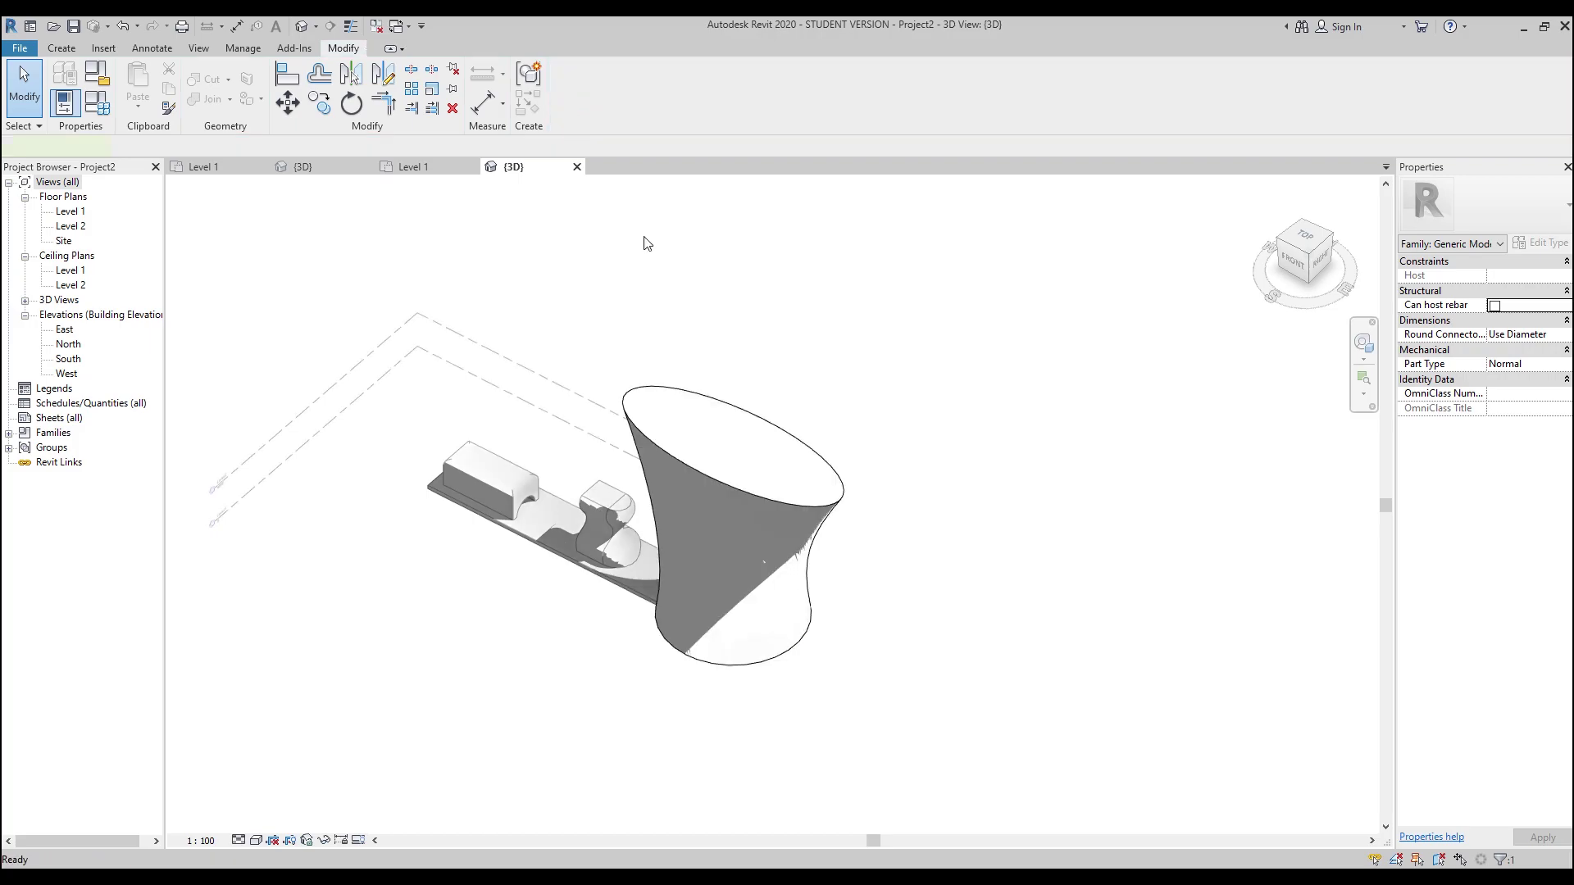
middle_click_drag(623, 596, 721, 589, "shift")
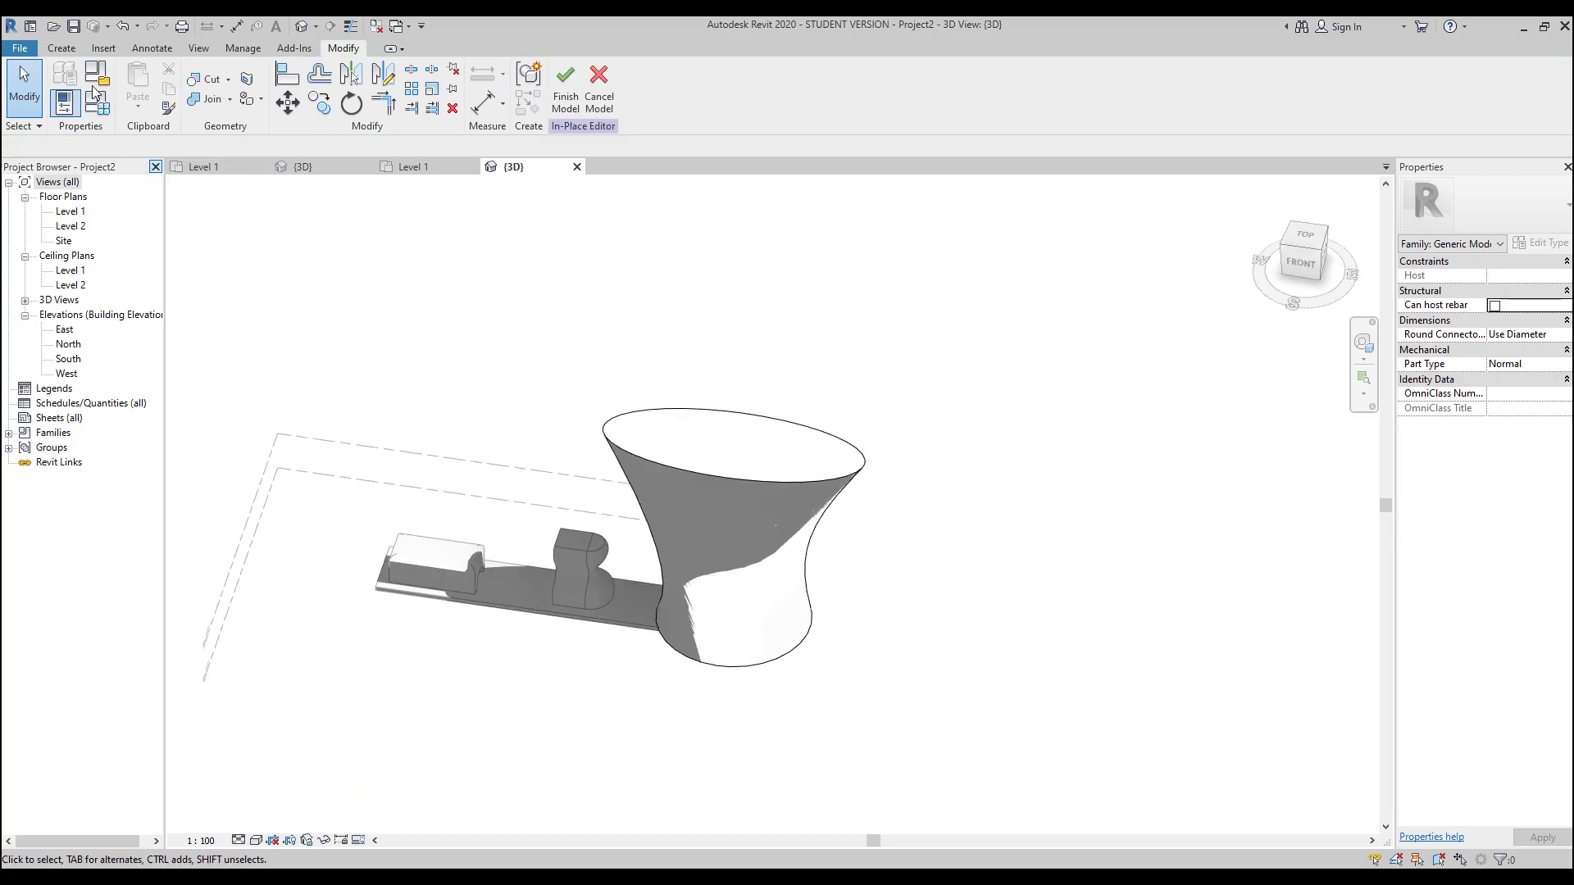
- Start a Void Extrusion in the top view and set its work plane to Level 1
left_click(62, 50)
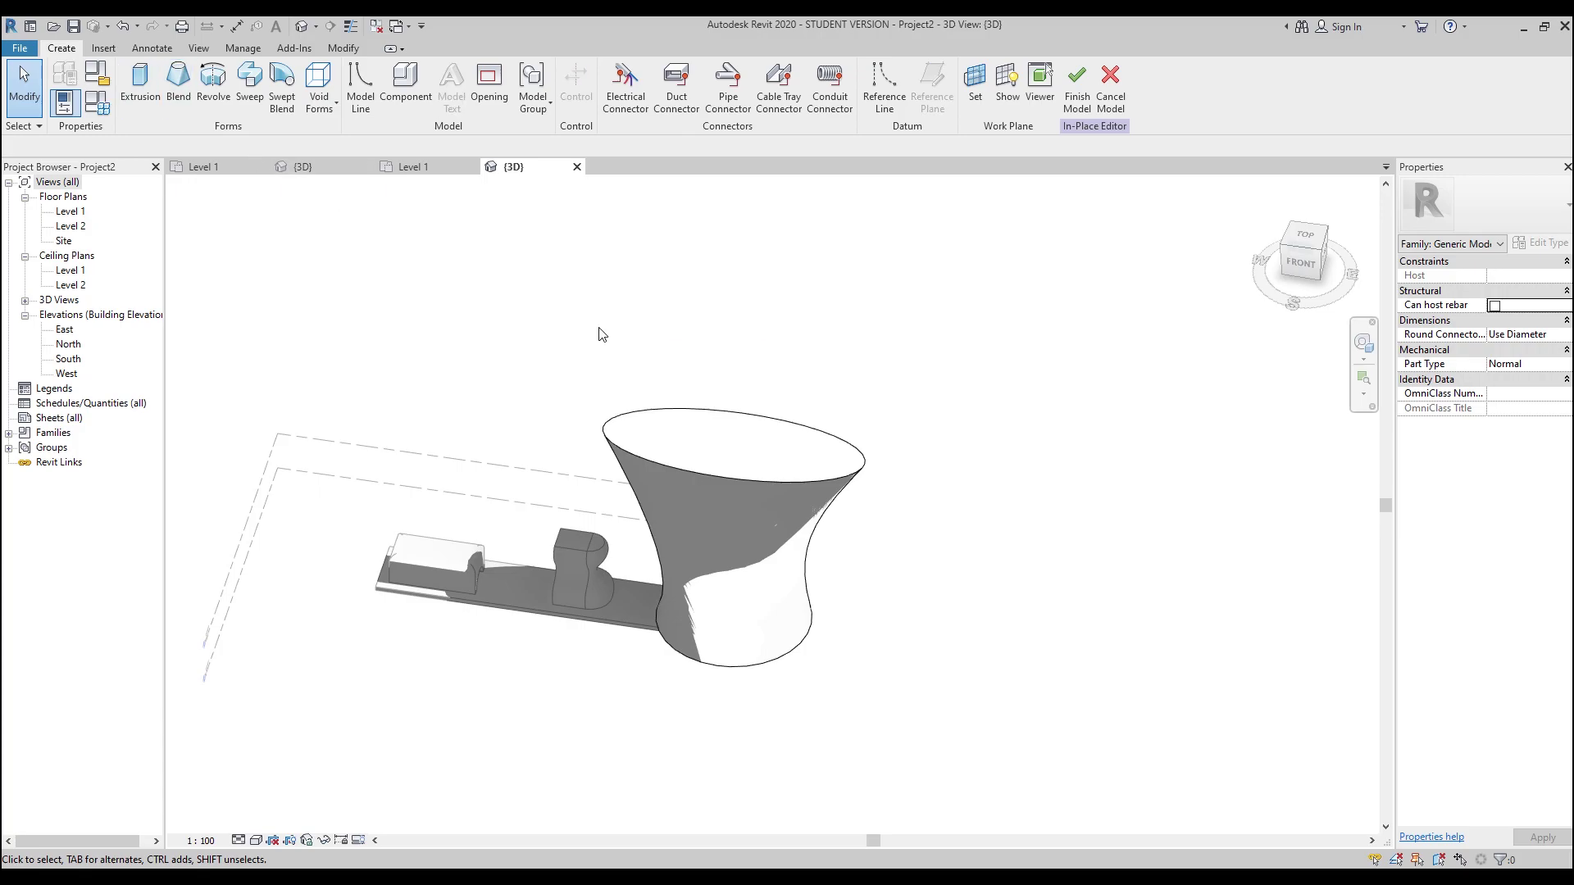
left_click(1314, 249)
scroll(1009, 521, "up", 1)
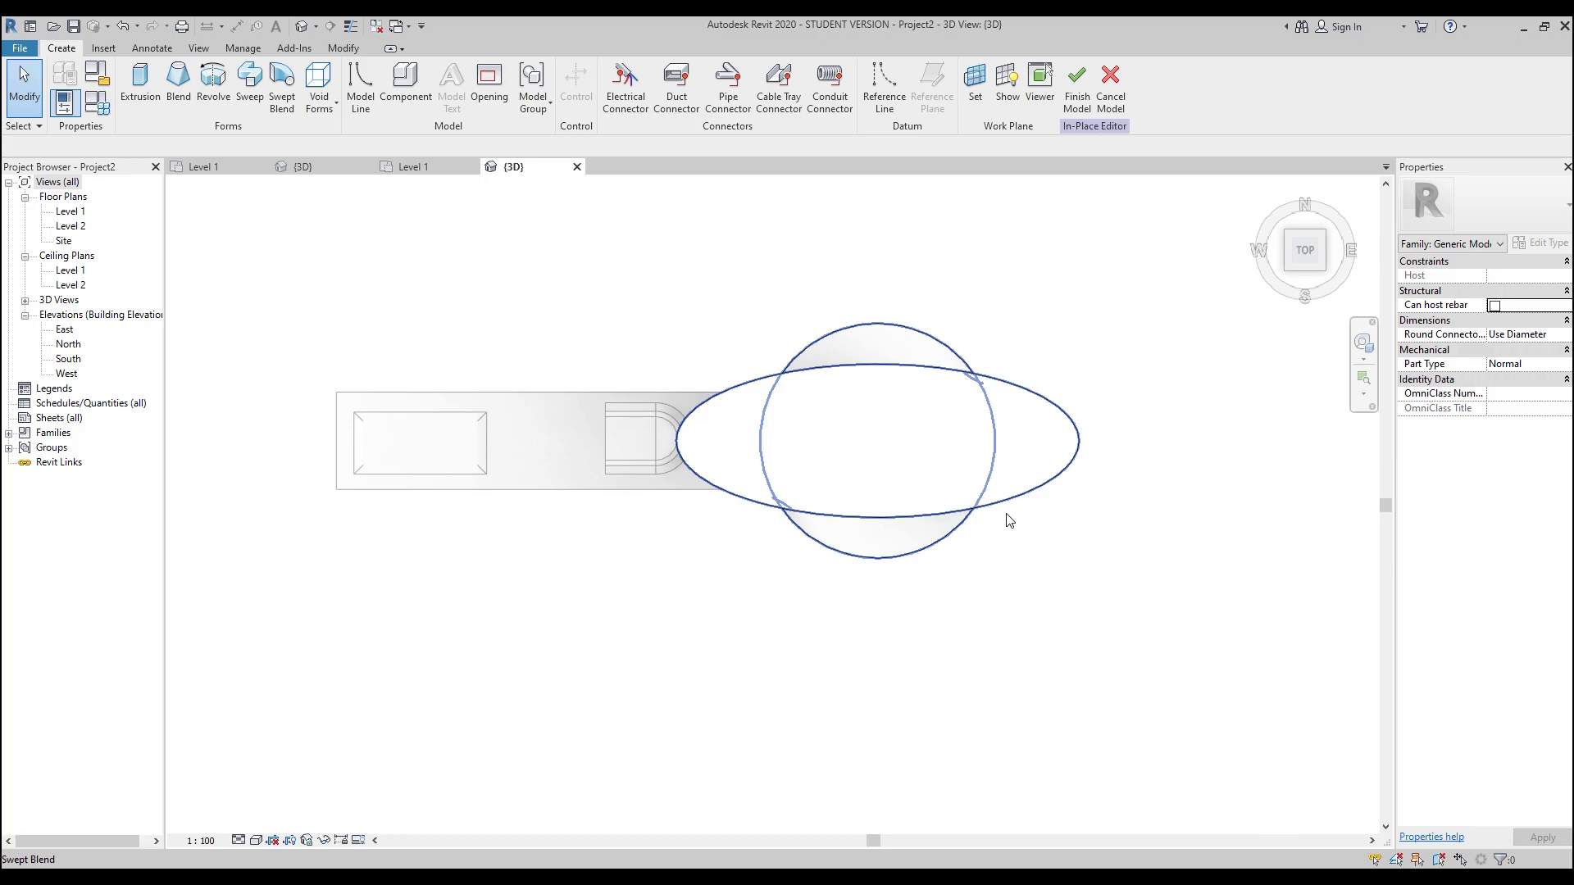
middle_click_drag(783, 618, 724, 571)
left_click(725, 572)
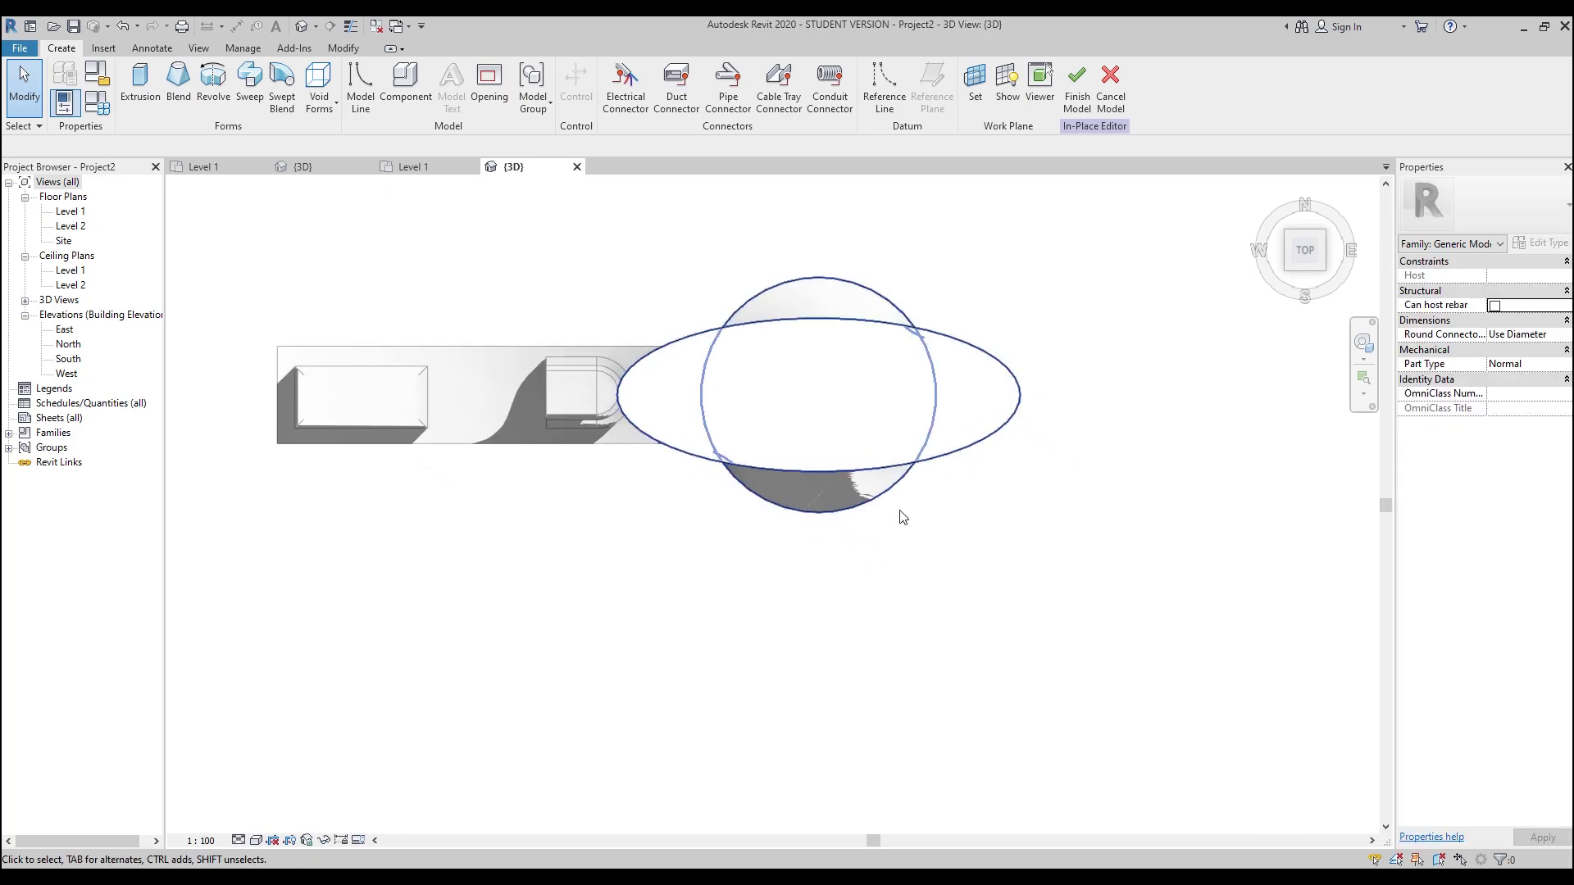
middle_click_drag(902, 516, 815, 485)
scroll(686, 302, "up", 1)
left_click(326, 117)
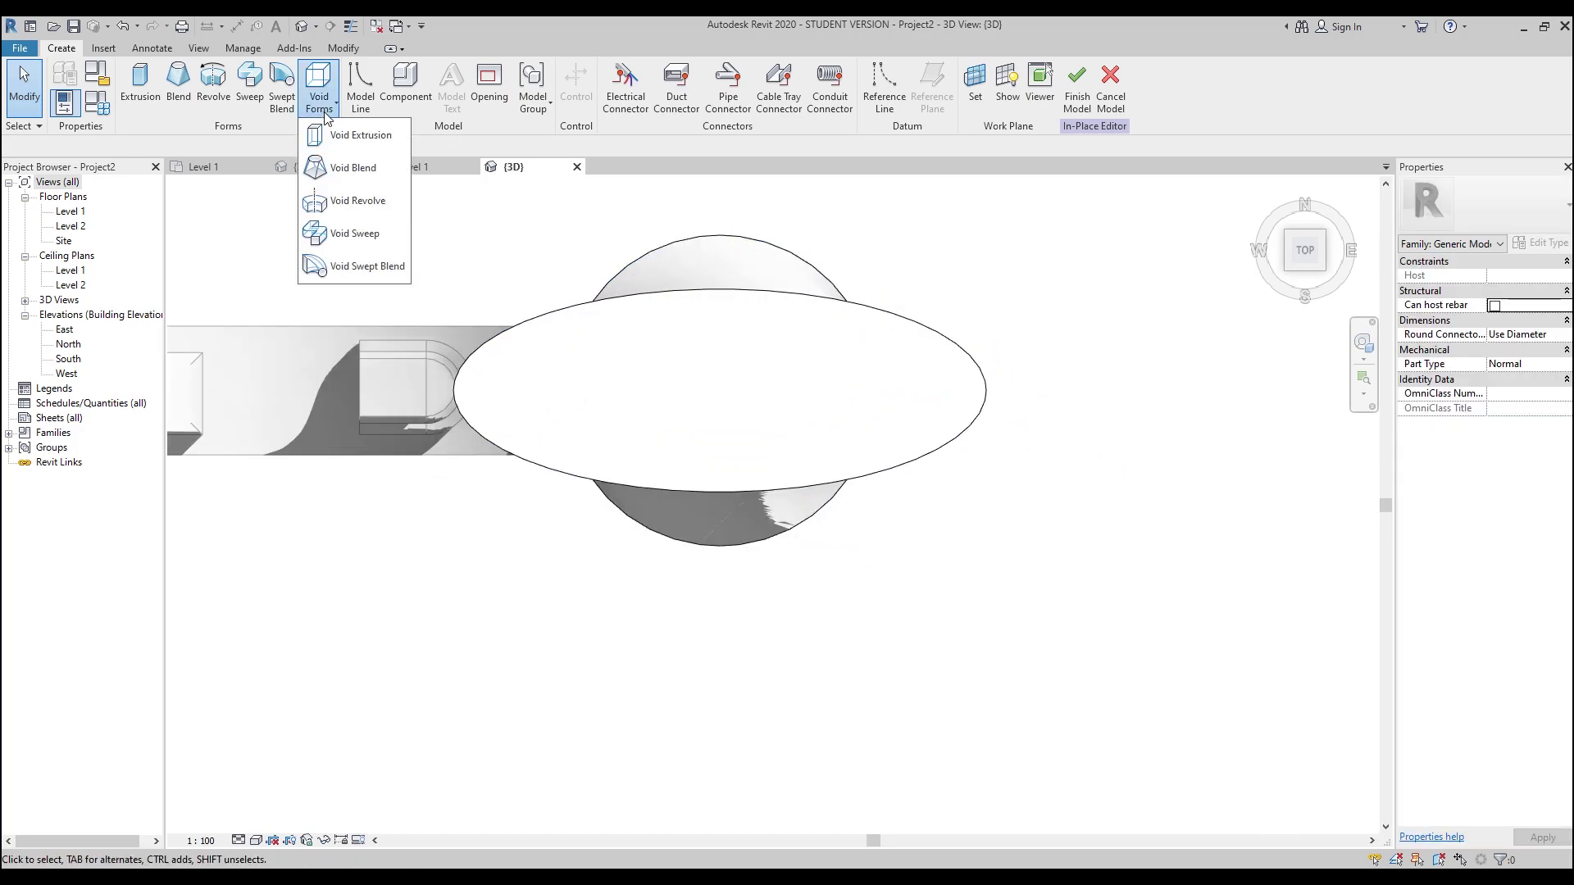
left_click(364, 136)
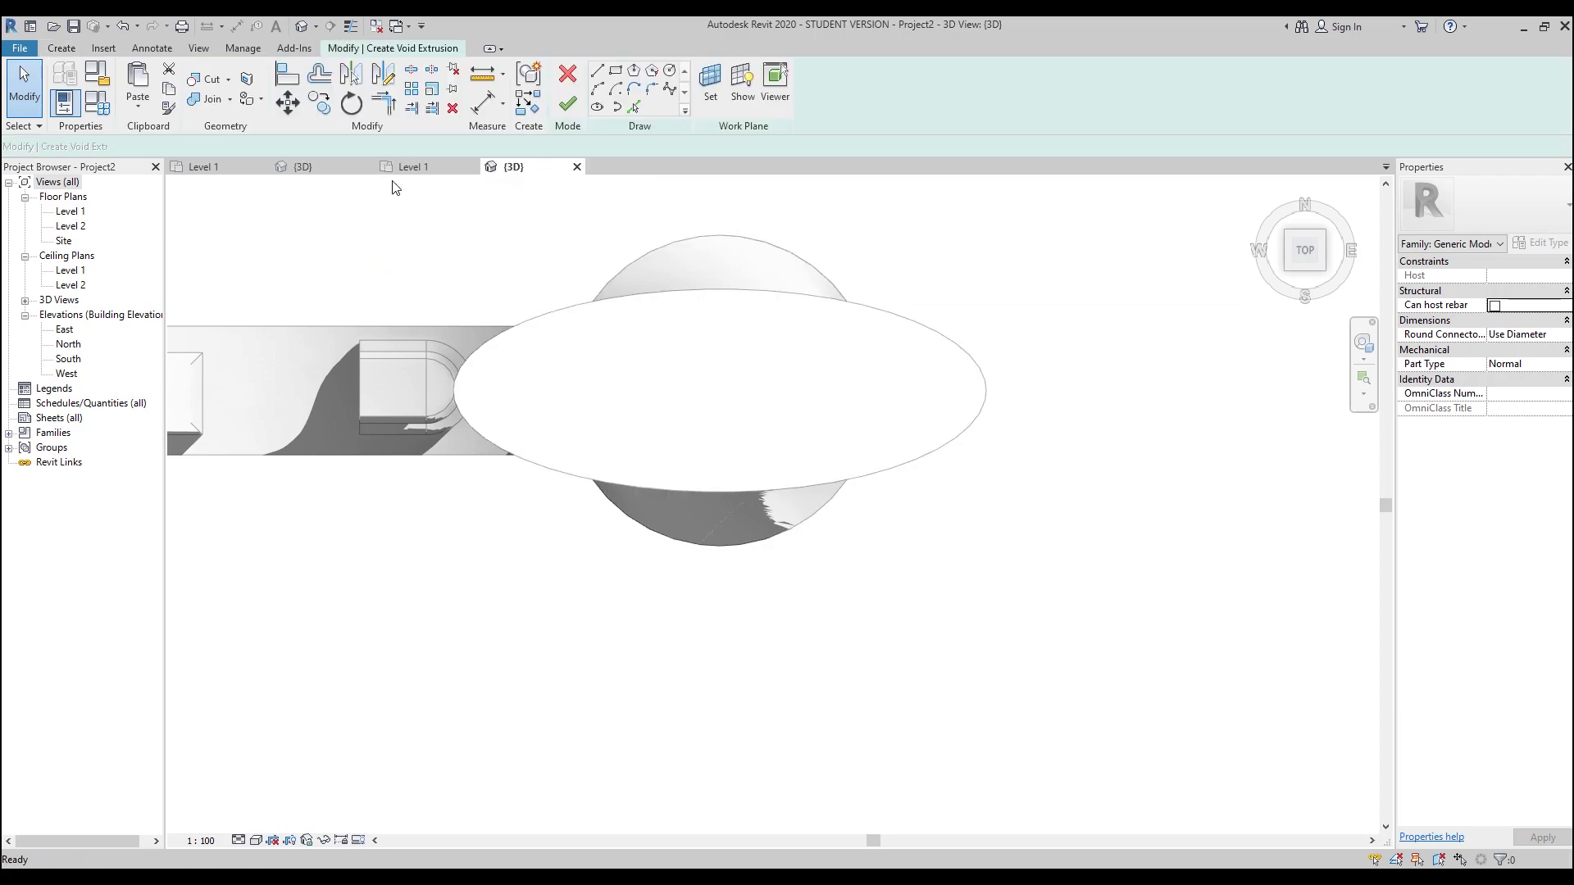
left_click(737, 99)
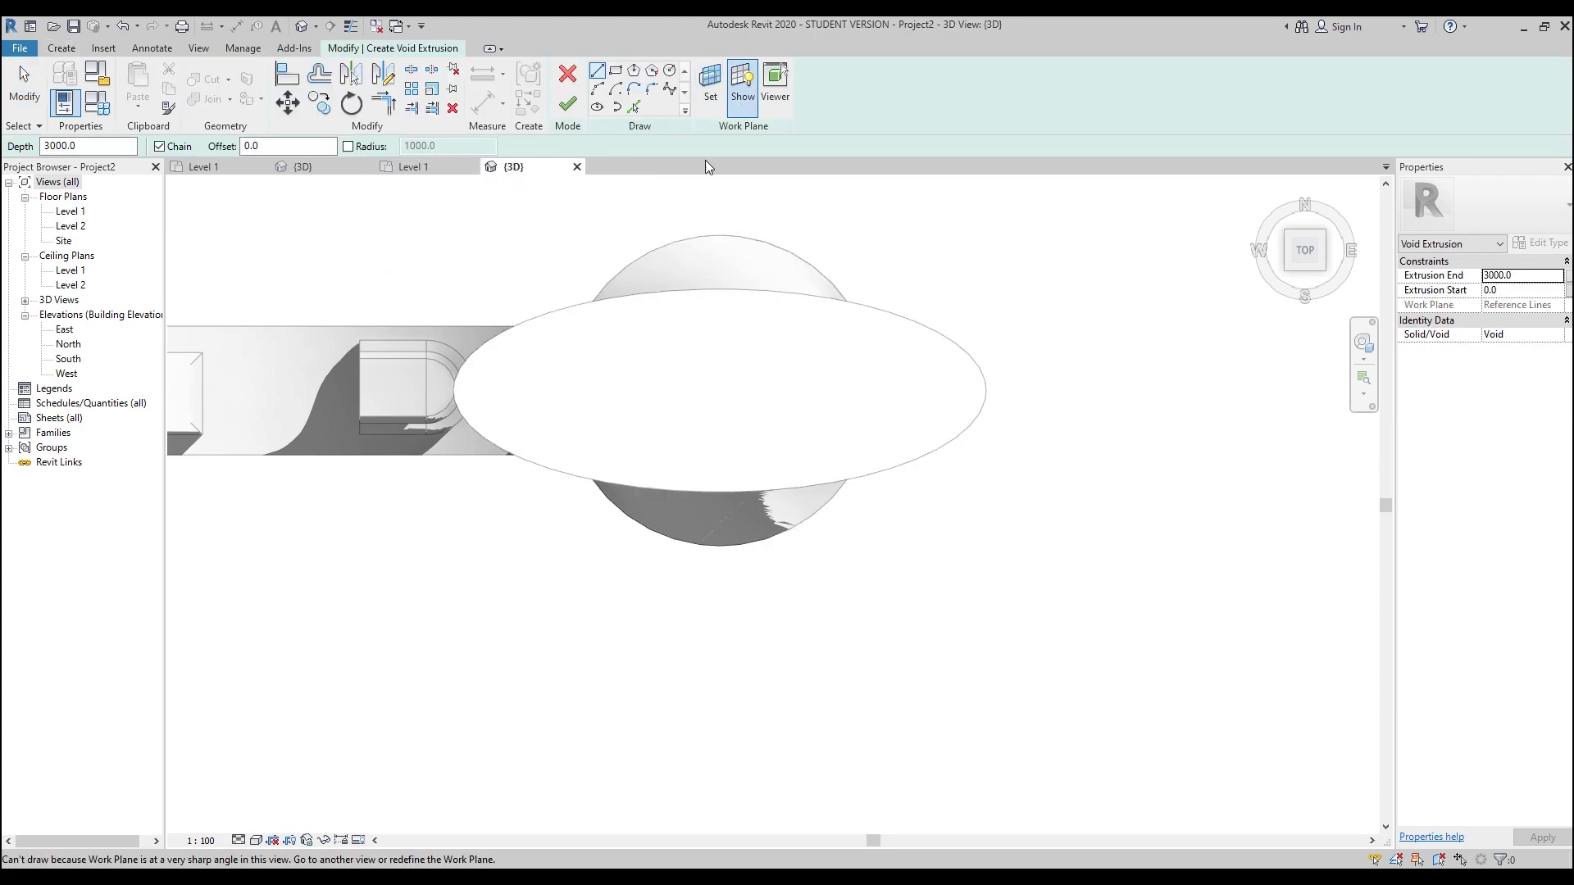
left_click(710, 88)
left_click(802, 458)
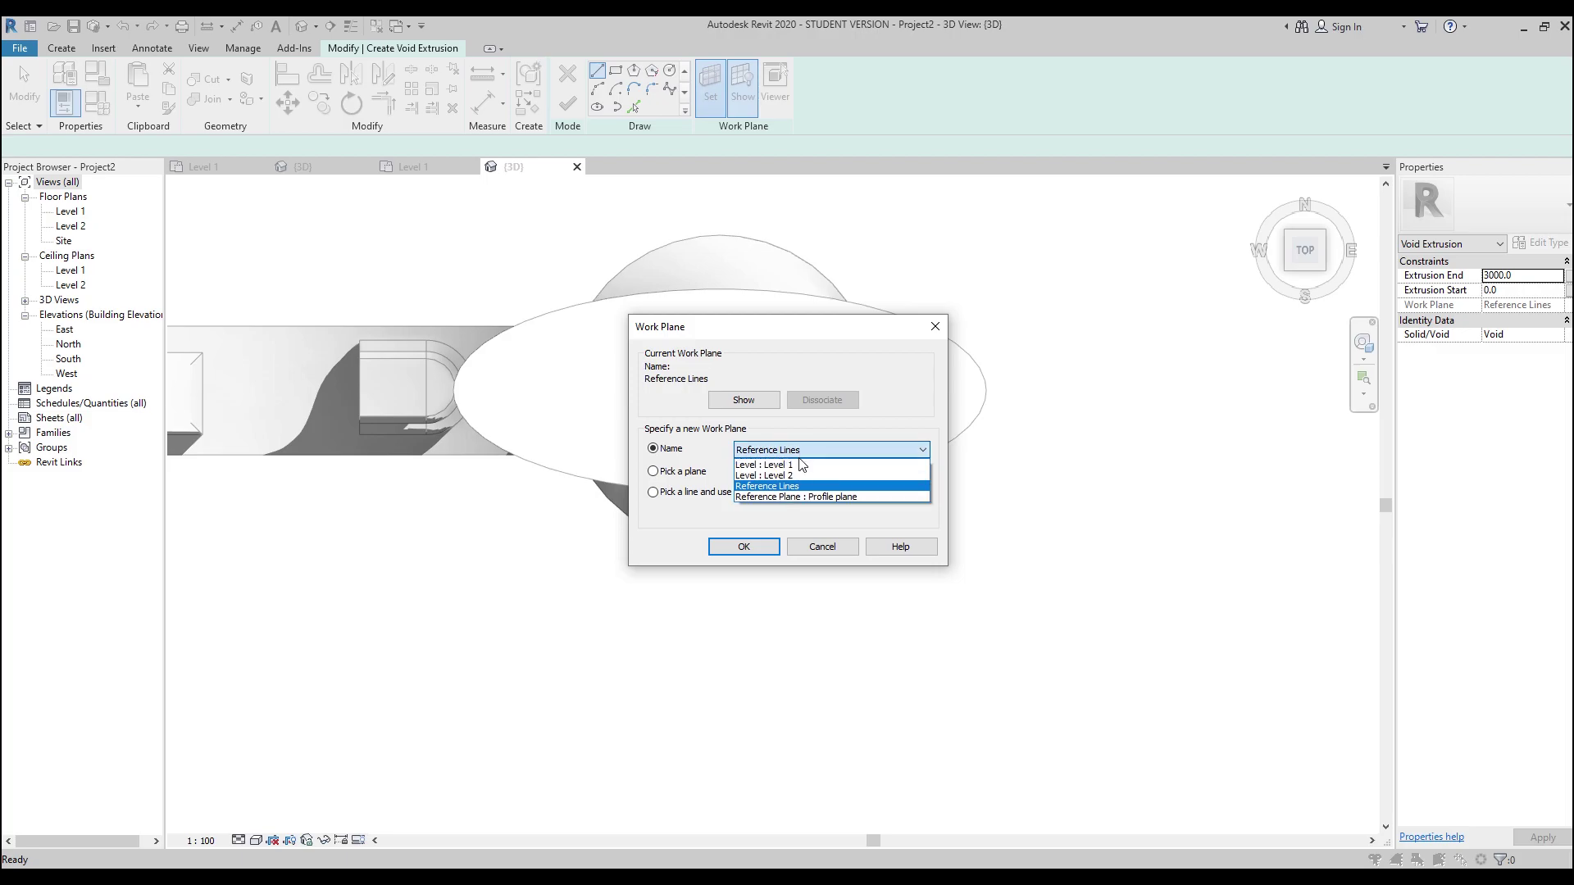
left_click(767, 464)
left_click(740, 548)
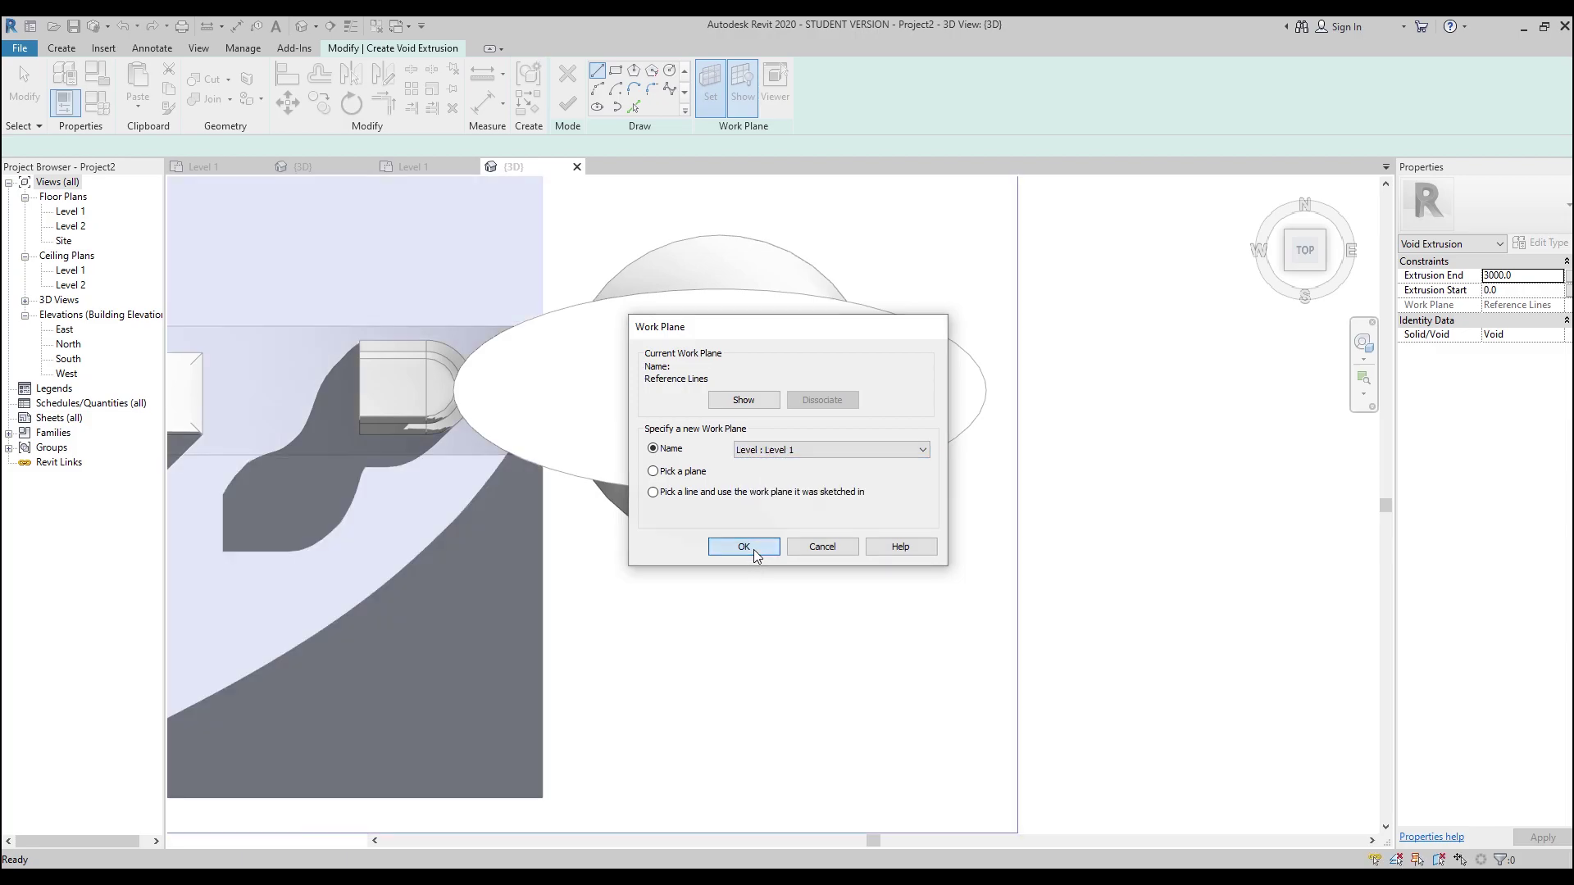
- Sketch a closed triangle with its apex at the reference line's front endpoint and a base about 11172 mm wide outside the solid
left_click(720, 455)
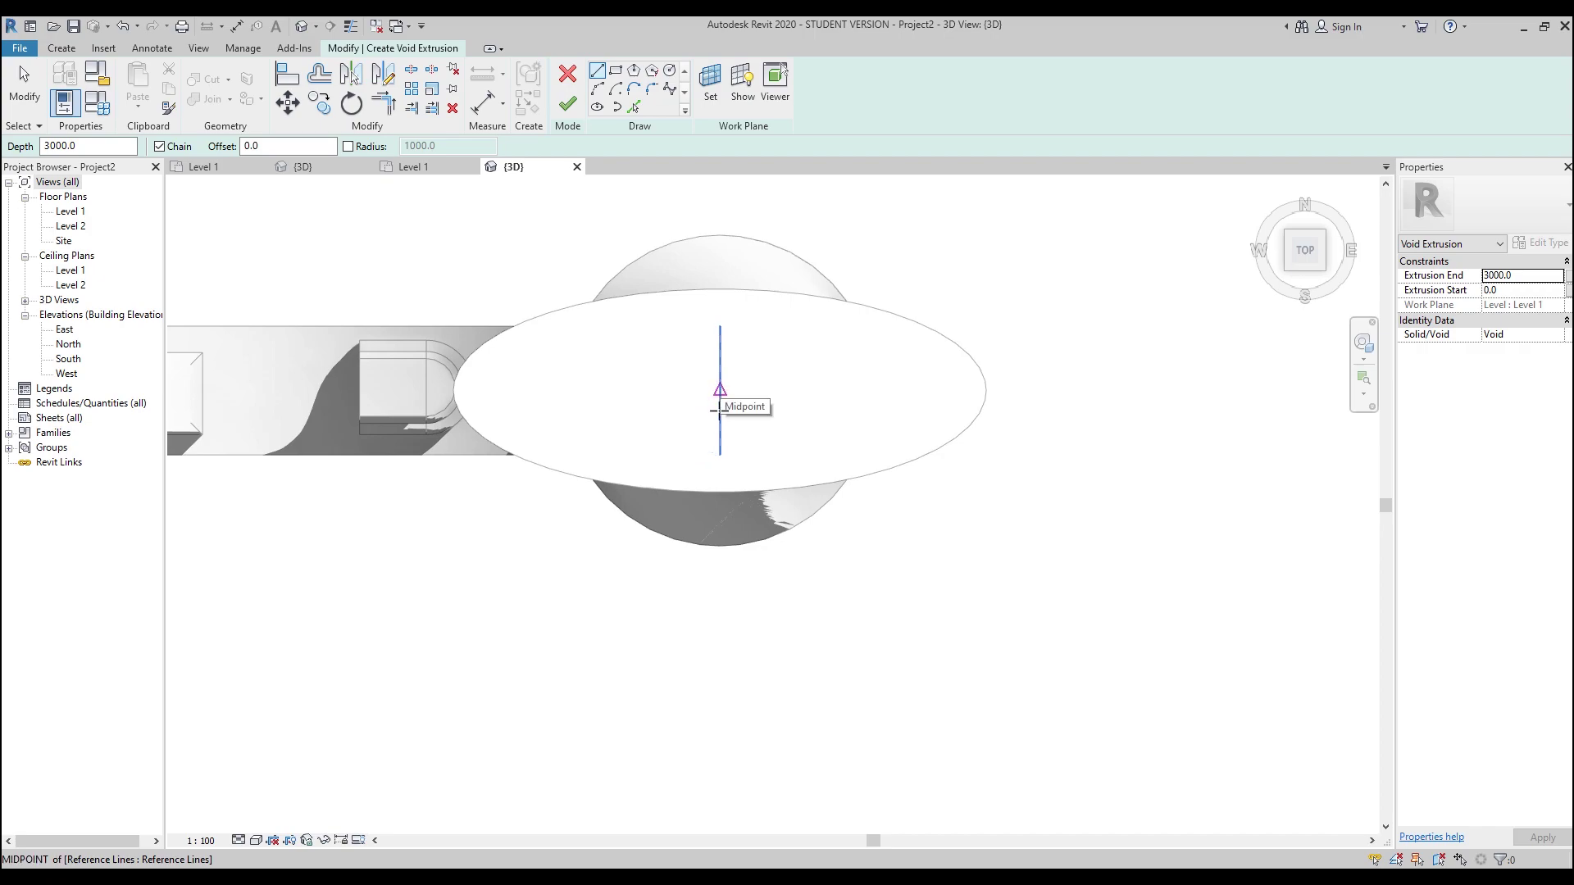
left_click(720, 455)
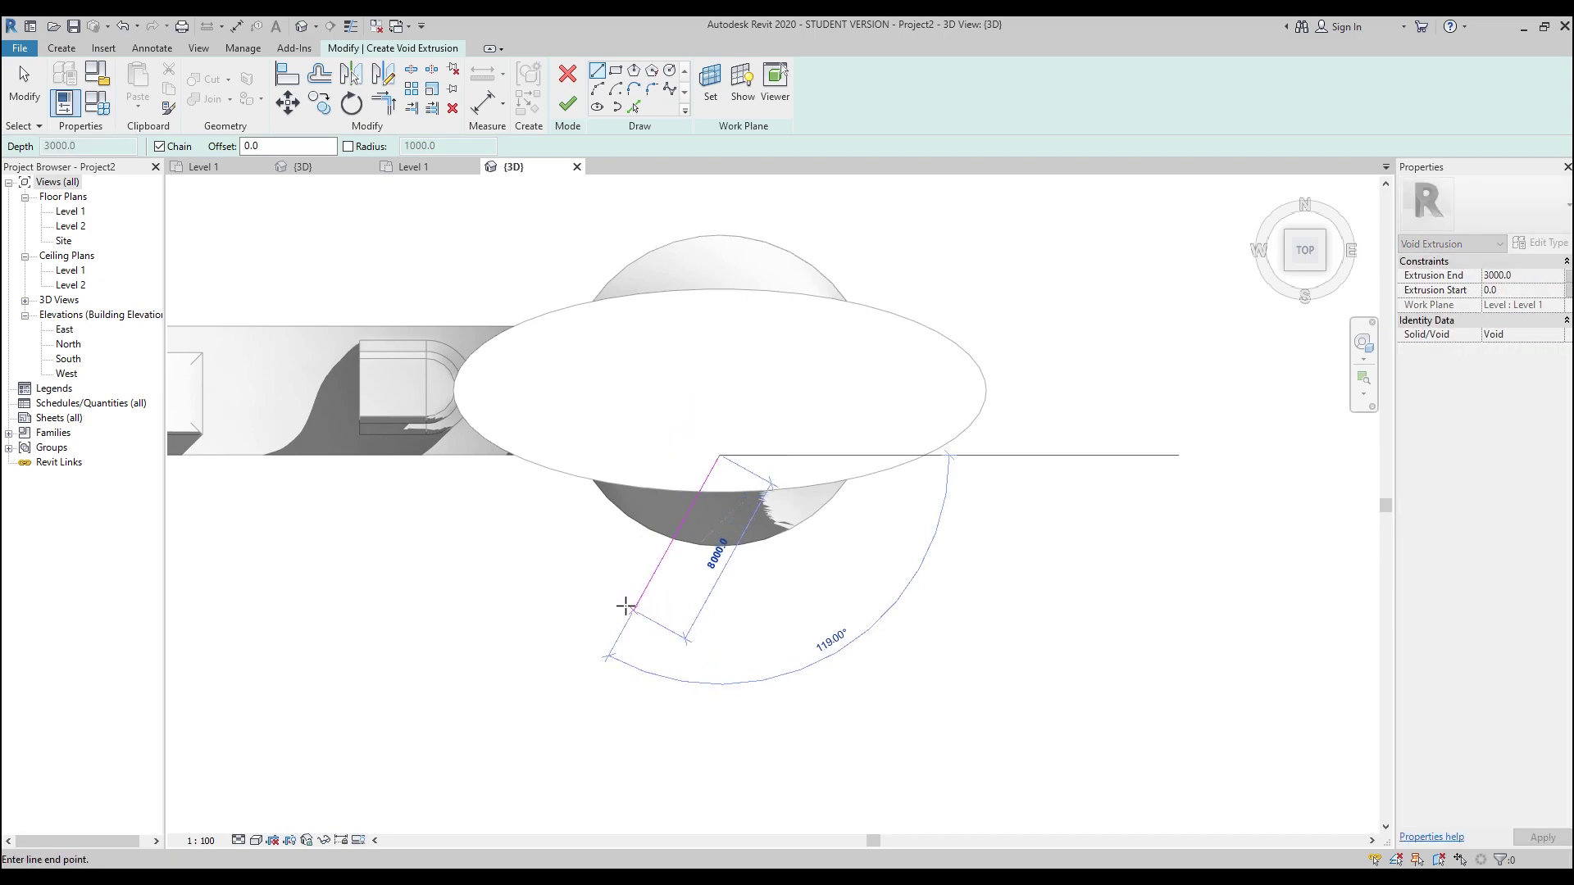
left_click(596, 579)
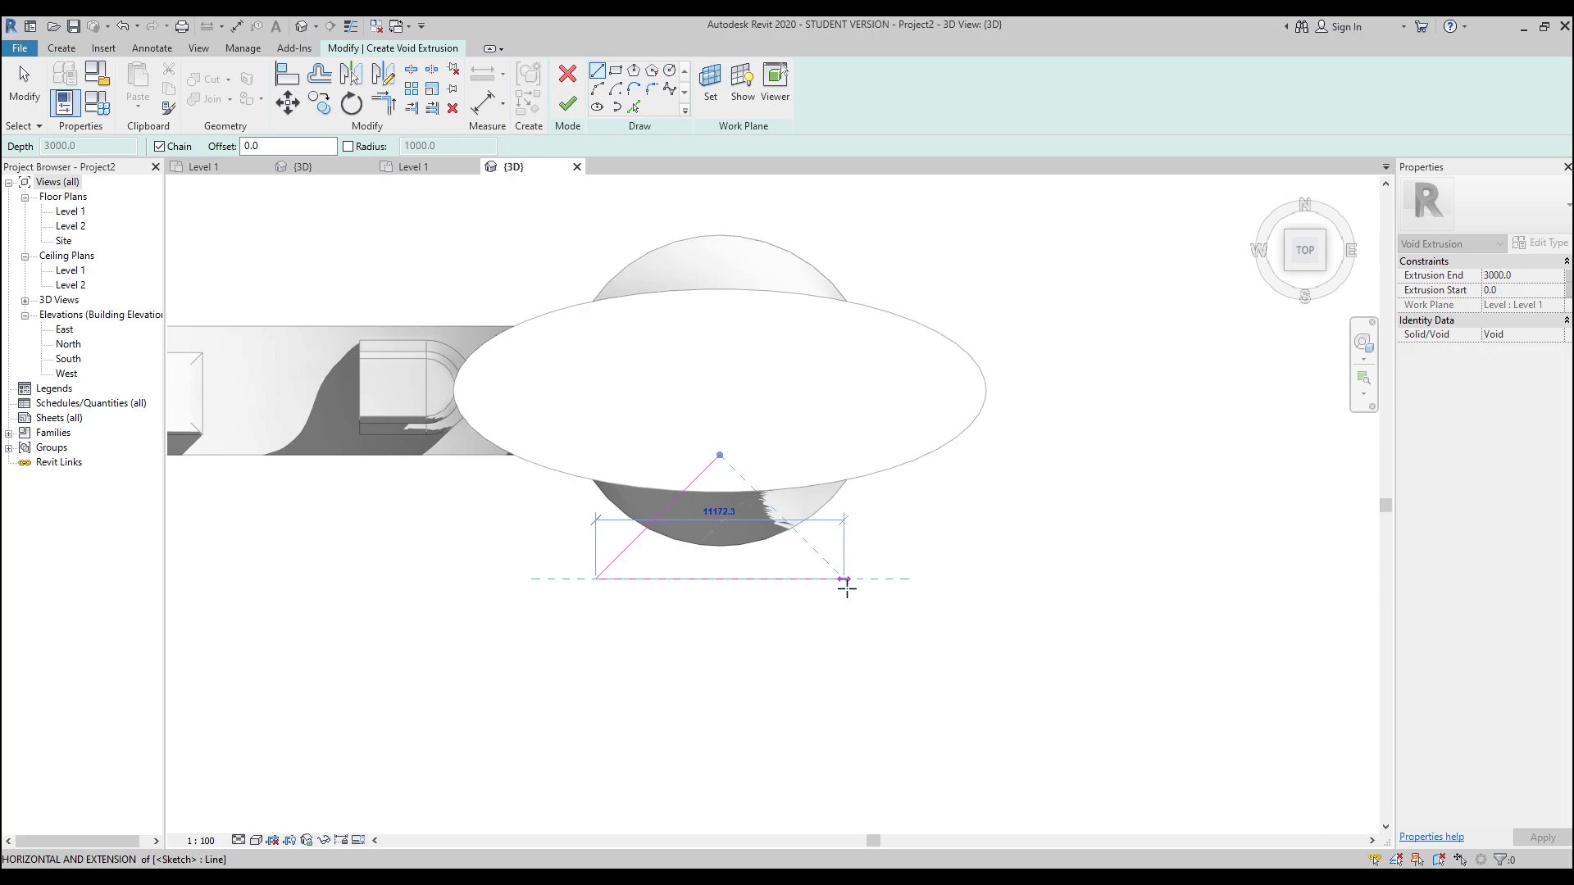
left_click(843, 579)
left_click(720, 455)
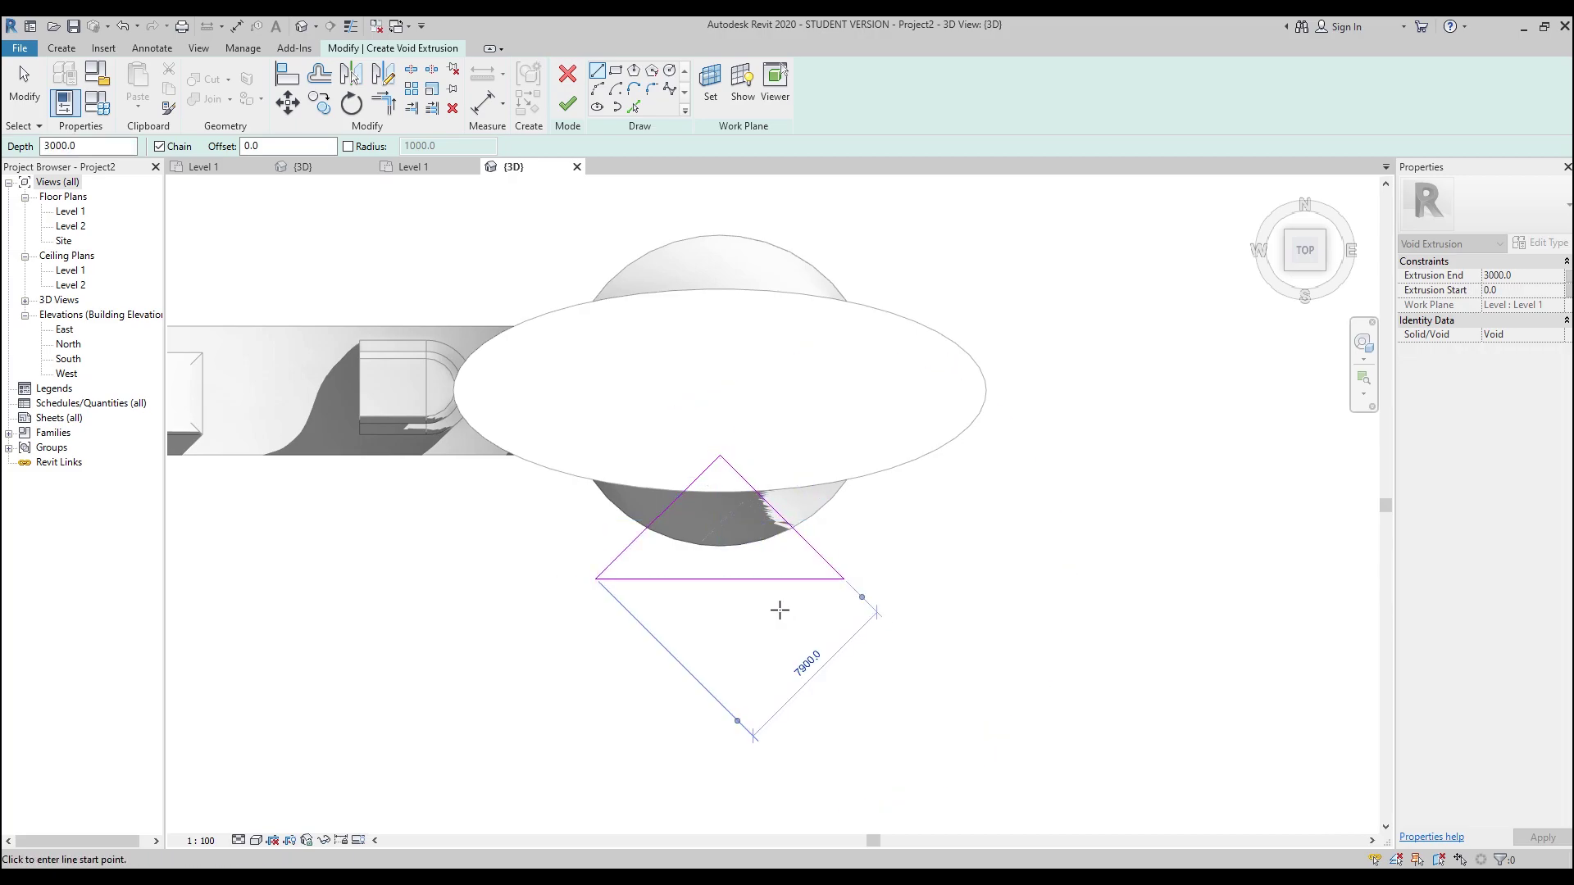
key("Escape")
key("Escape")
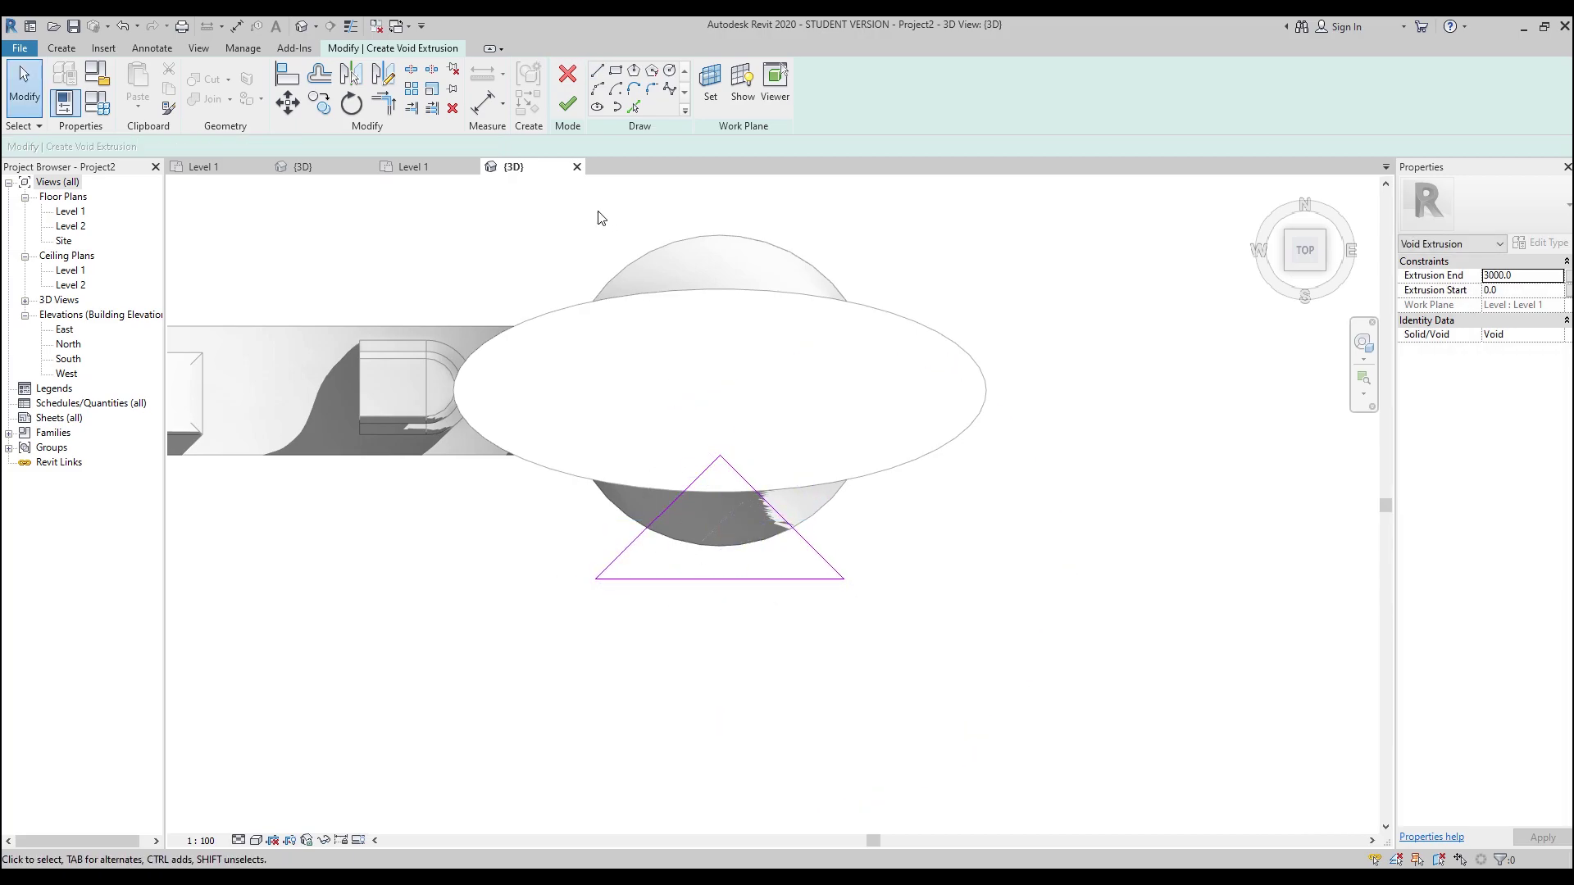
- Set the void's extrusion end to 250000 and finish it so it cuts the full height of the swept blend
left_click(1532, 277)
left_click(567, 103)
scroll(995, 585, "down", 2)
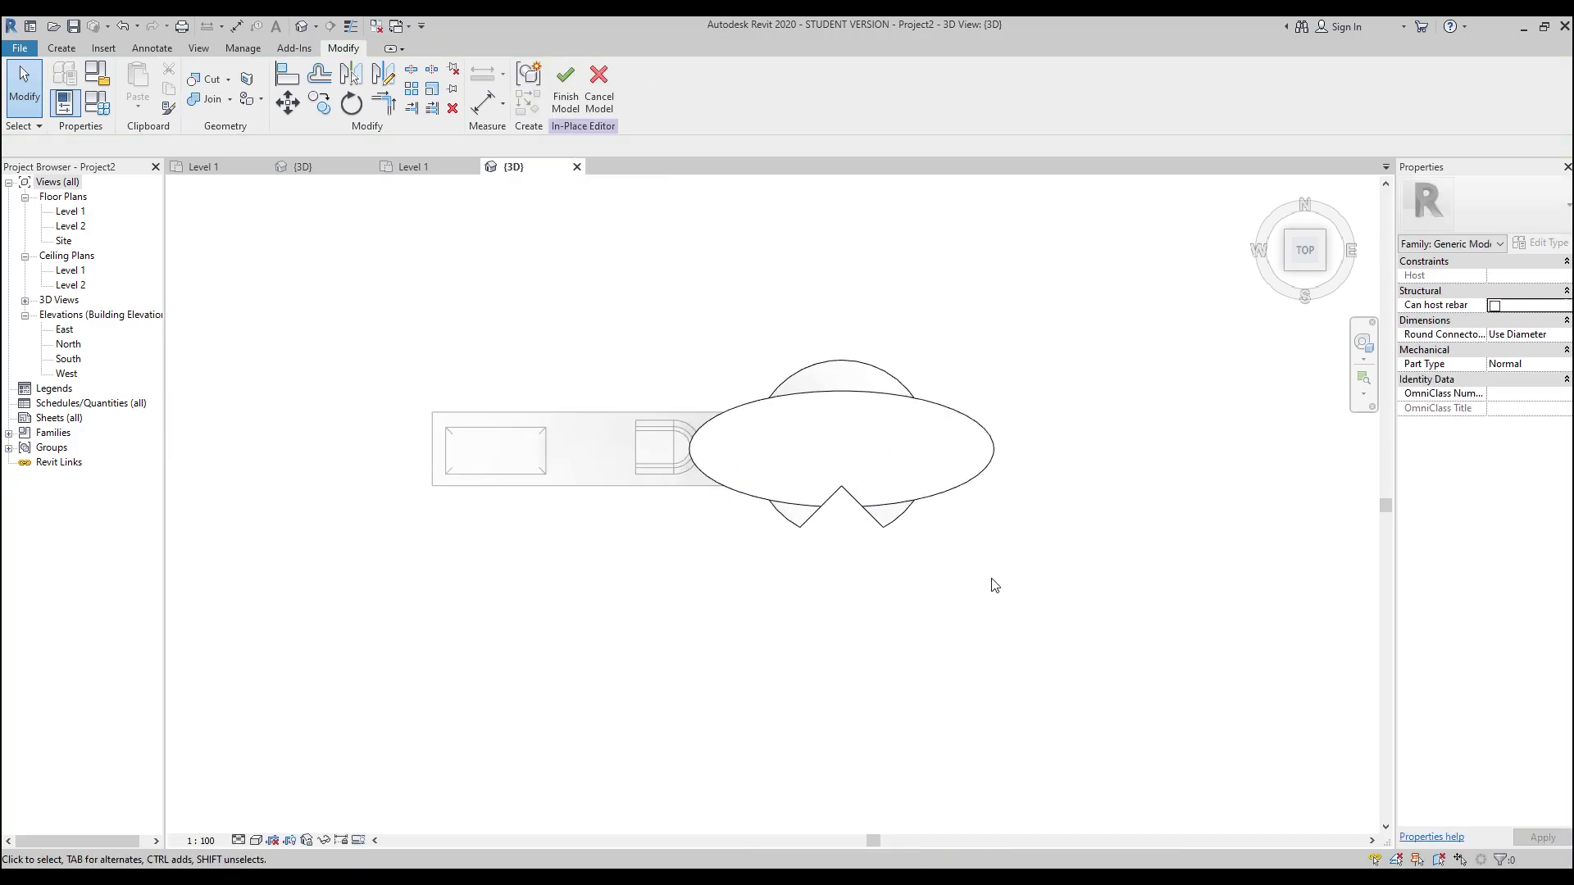
middle_click_drag(994, 584, 858, 388, "shift")
middle_click_drag(985, 363, 844, 631, "shift")
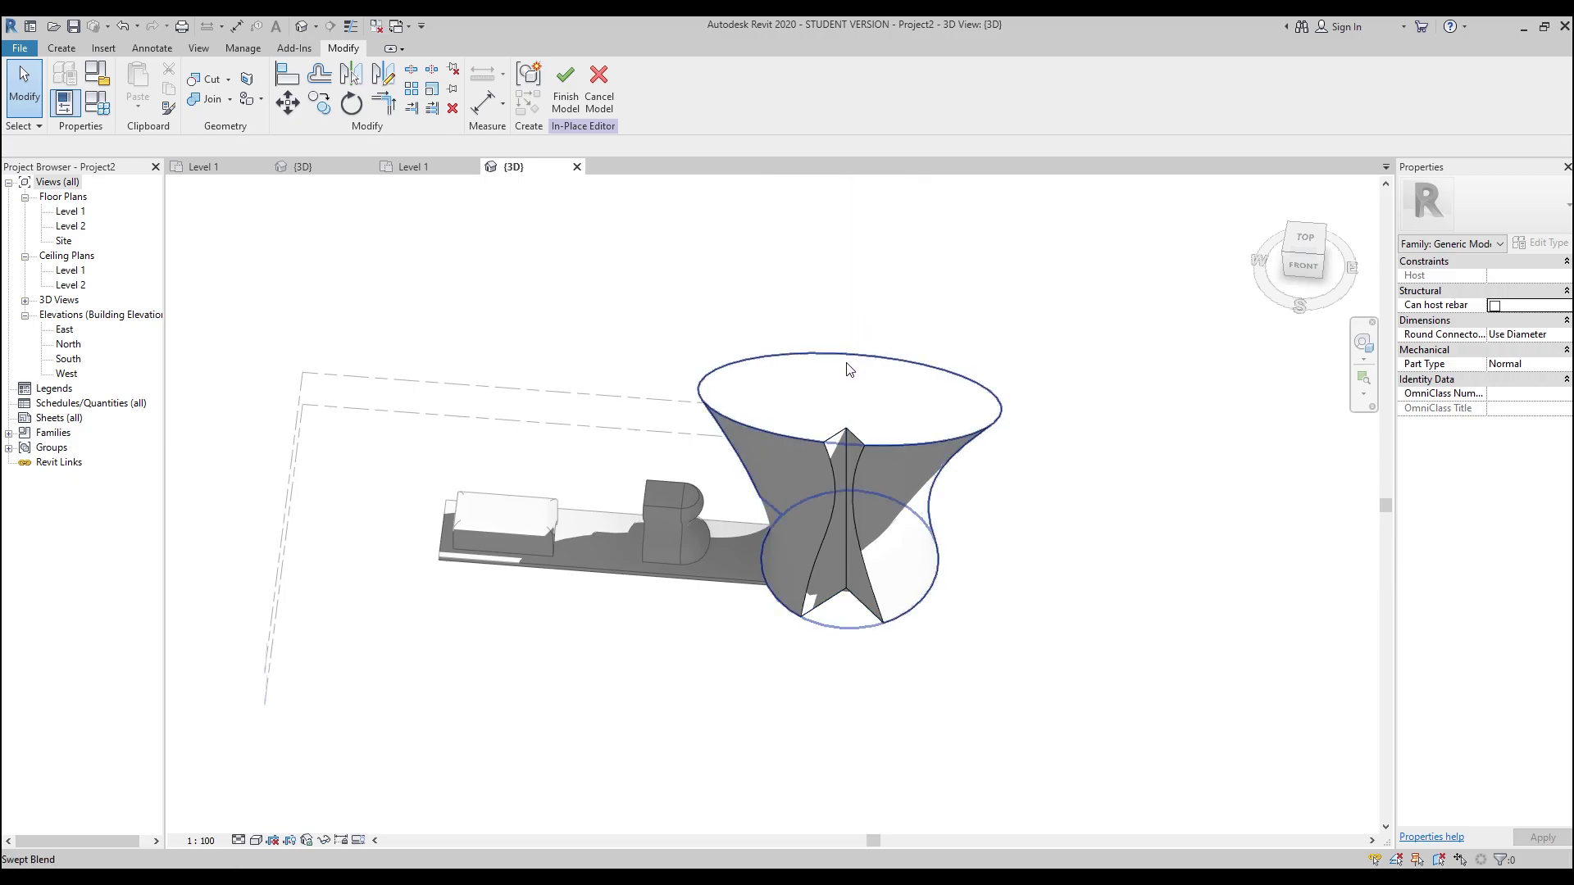
- Mirror a copy of the triangular void to the opposite side about an axis drawn lengthwise from the reference line's midpoint
left_click(1305, 240)
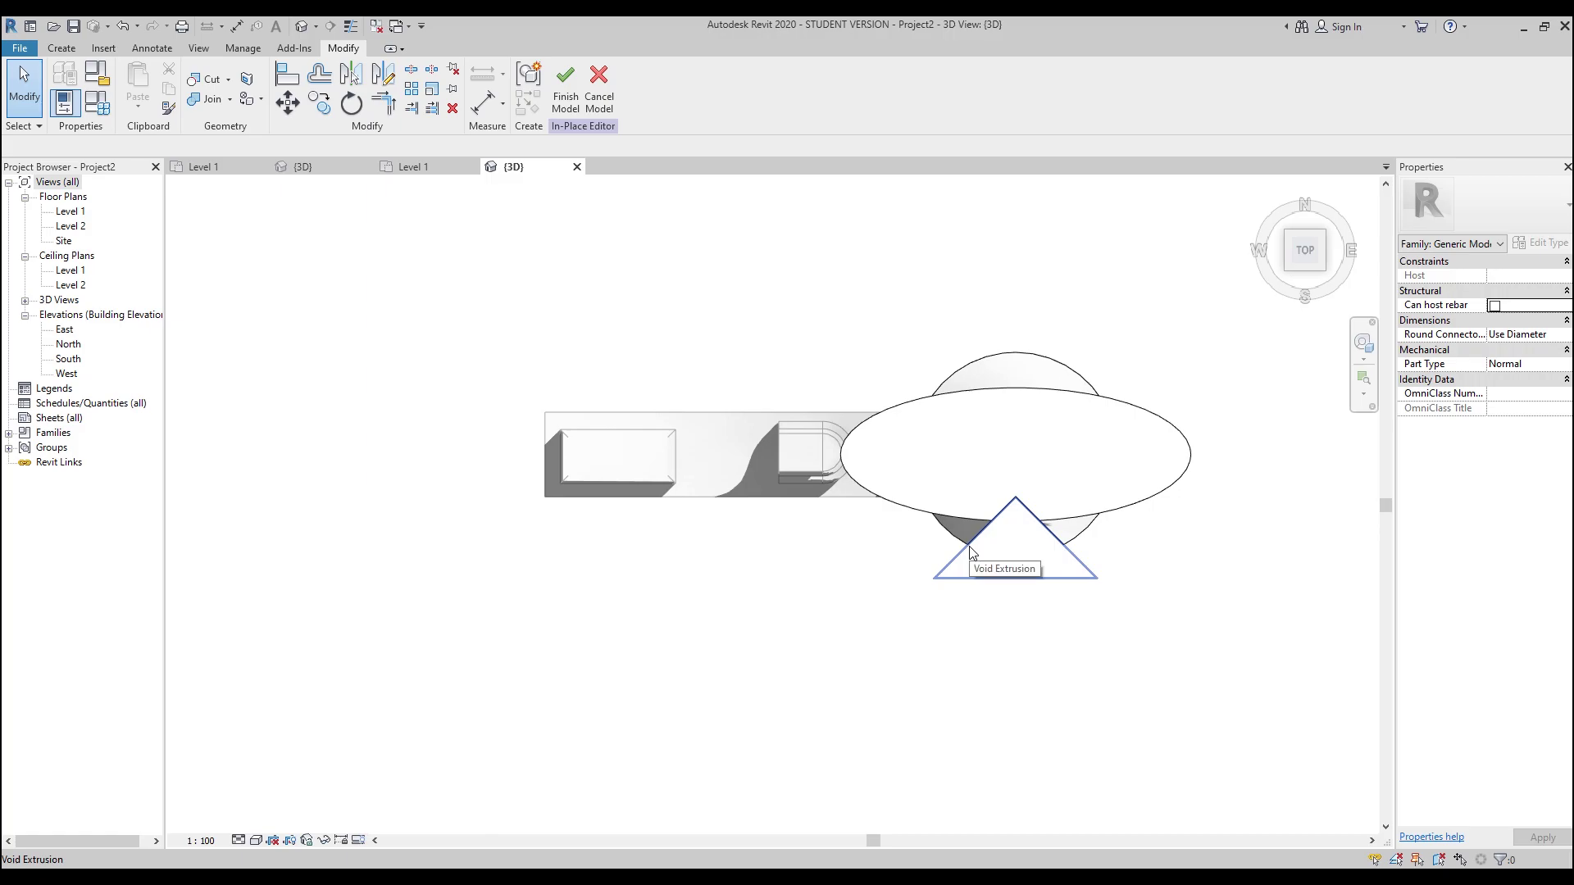
left_click(970, 552)
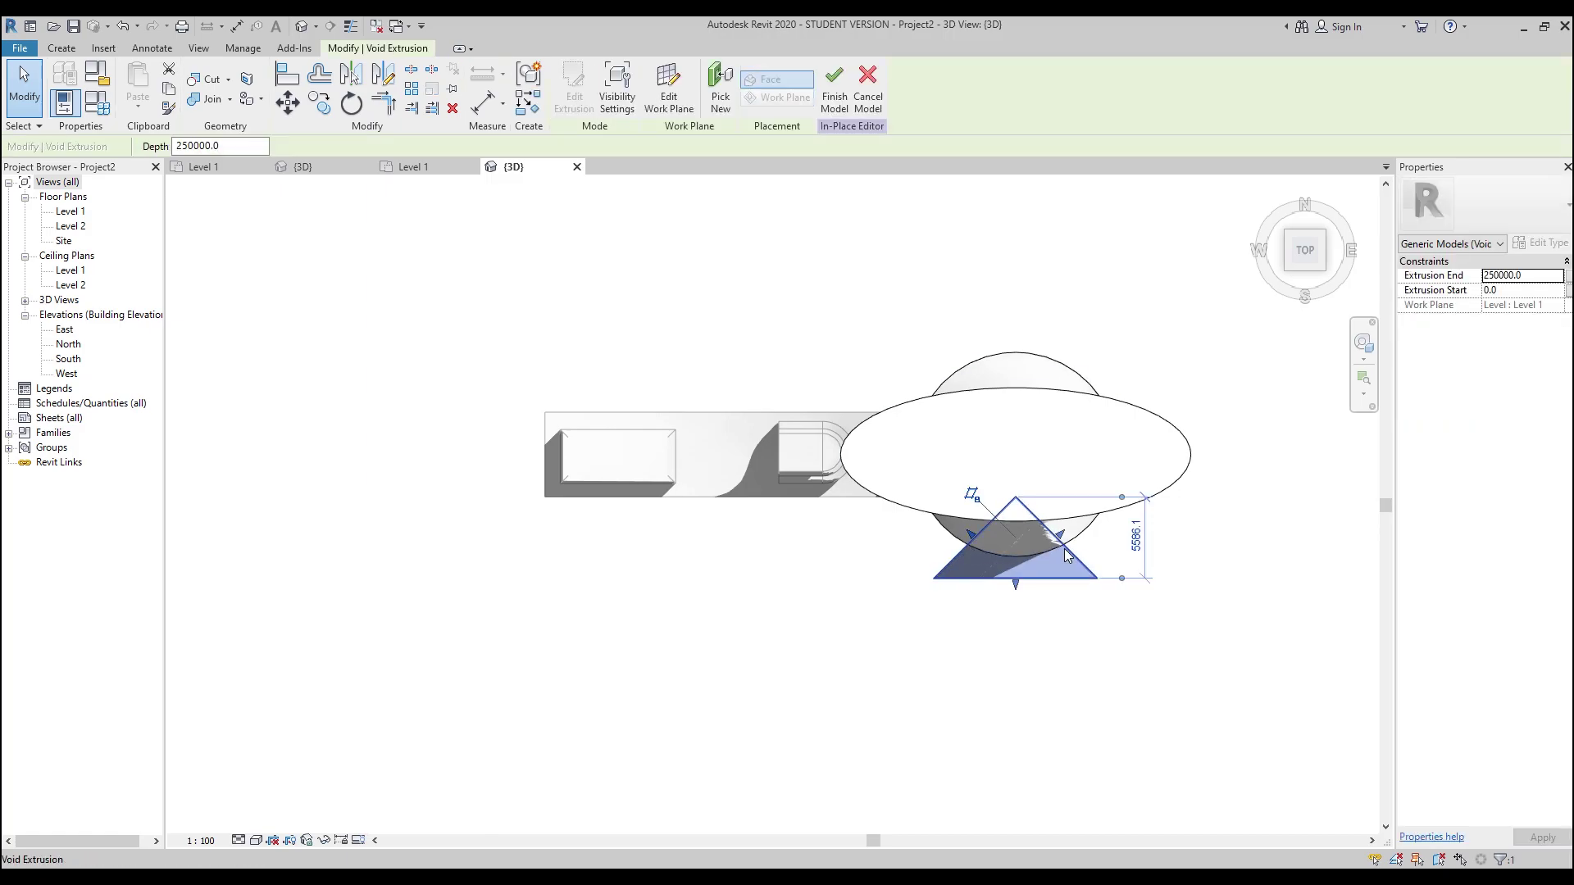
middle_click_drag(1009, 574, 746, 583)
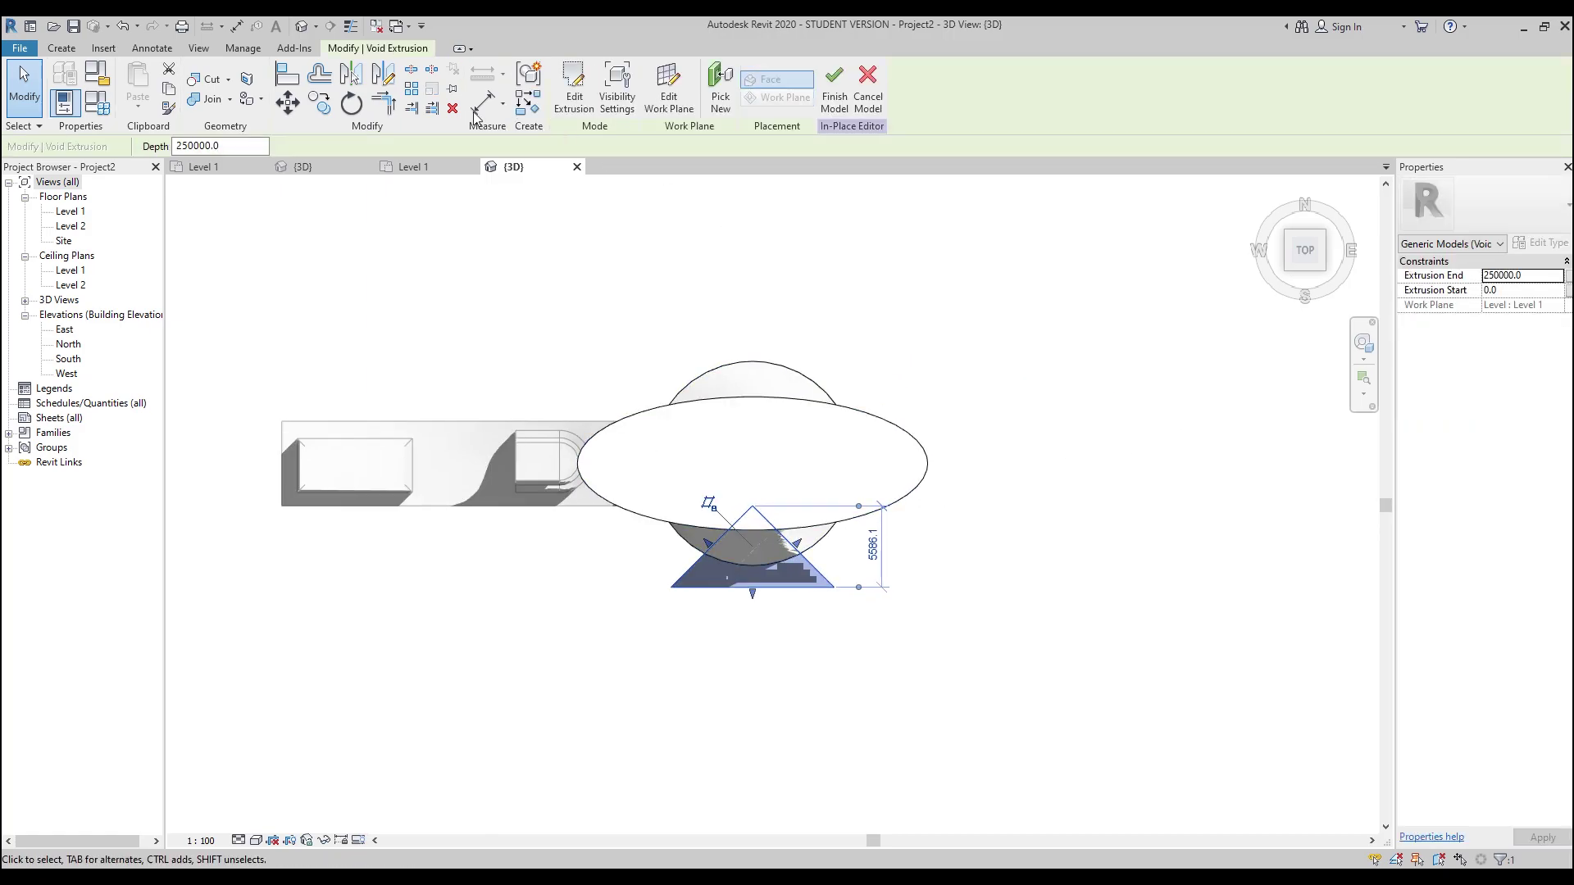
left_click(382, 75)
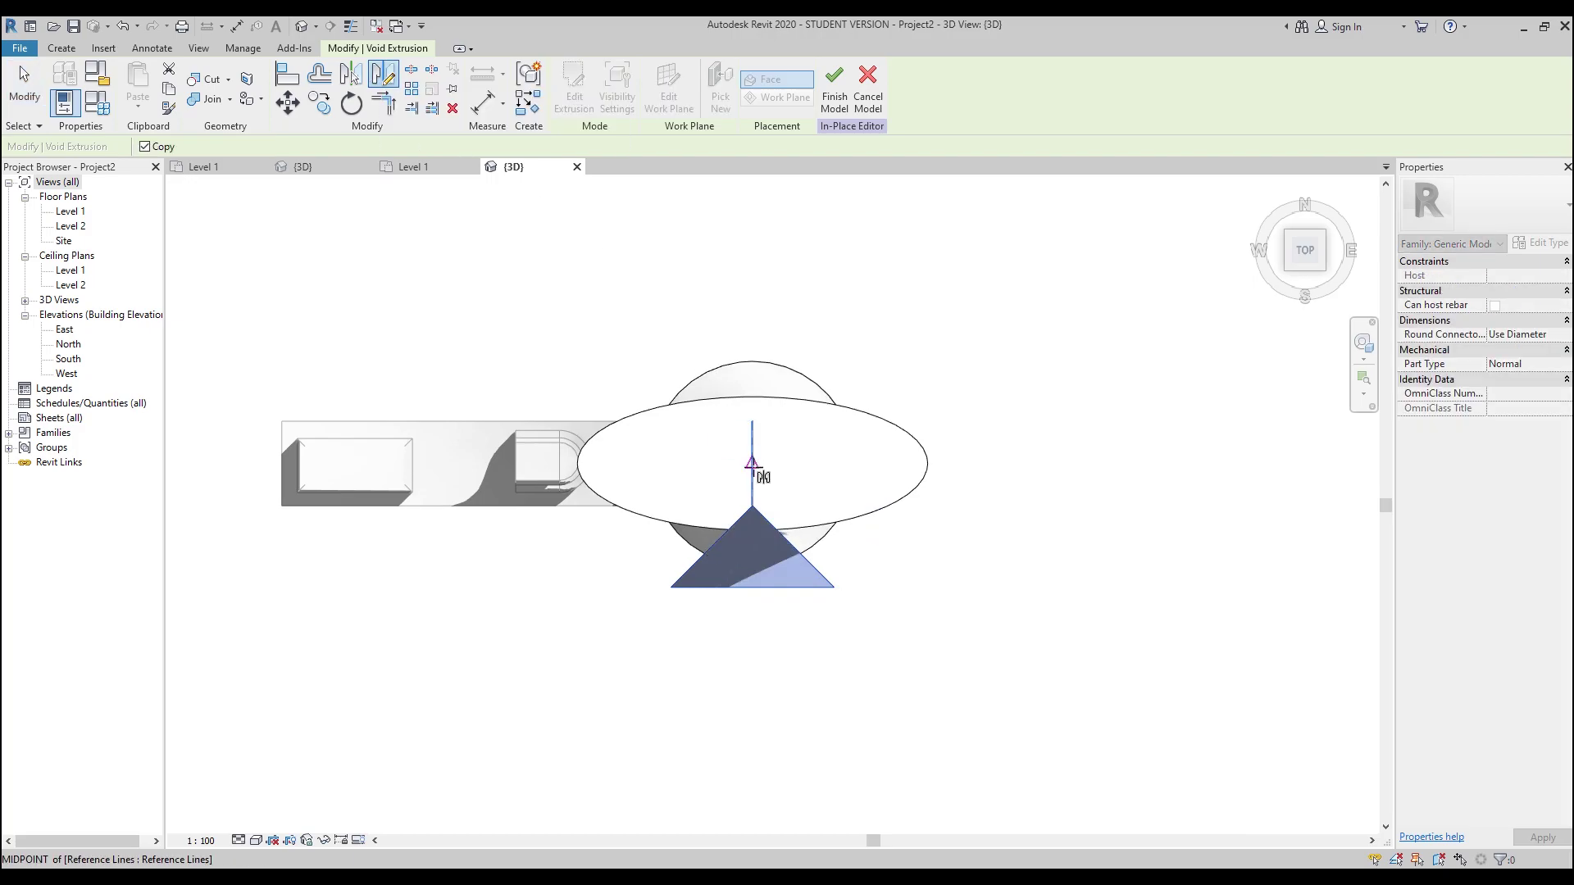
left_click(751, 463)
left_click(983, 464)
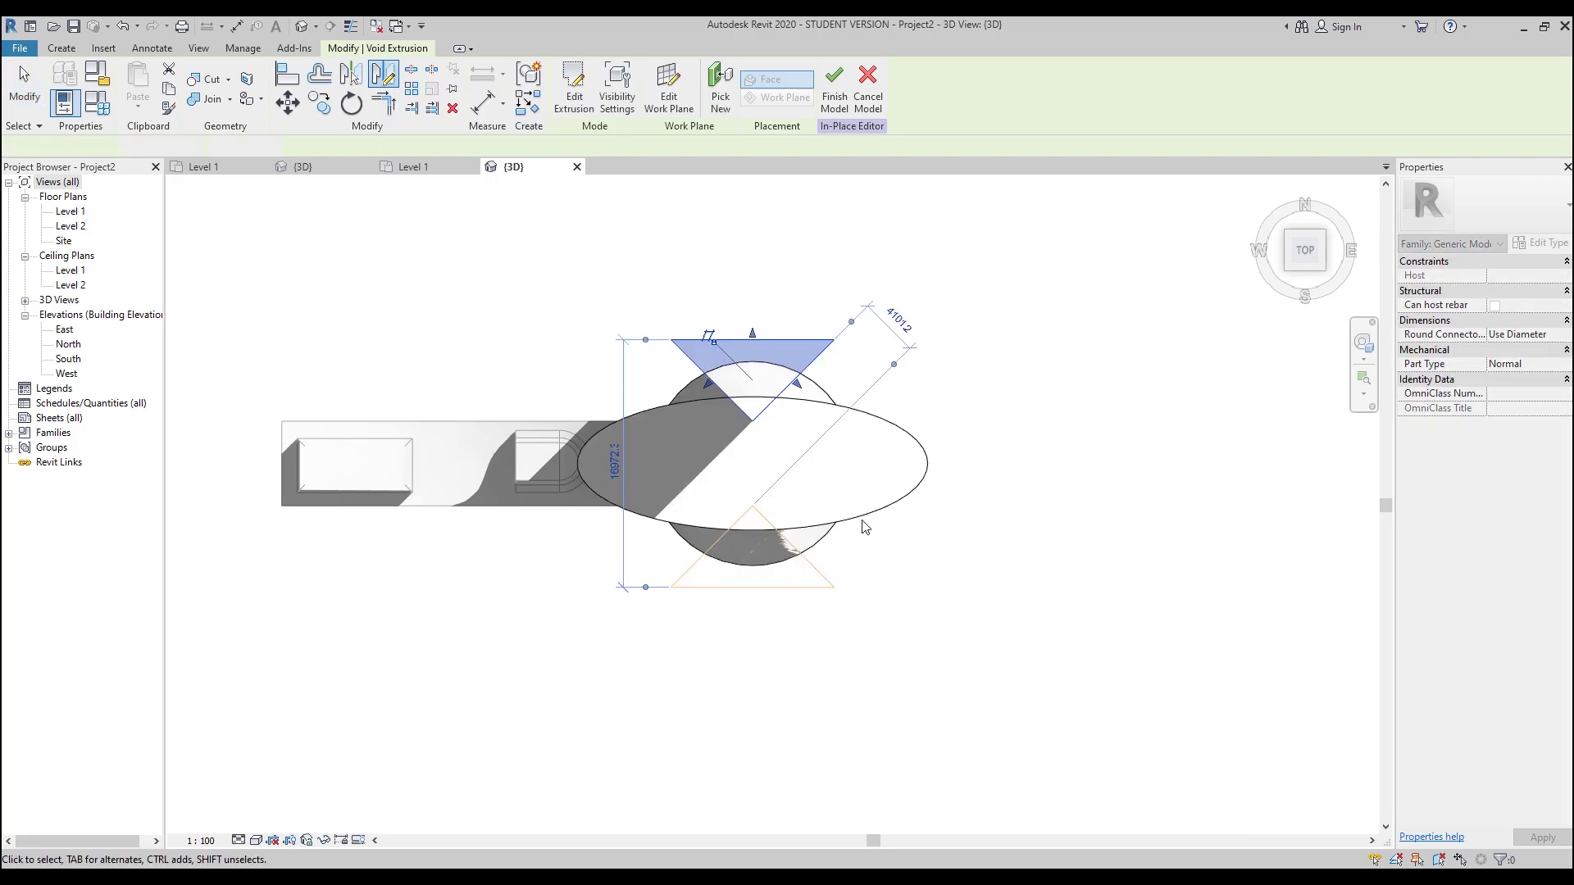
left_click(939, 494)
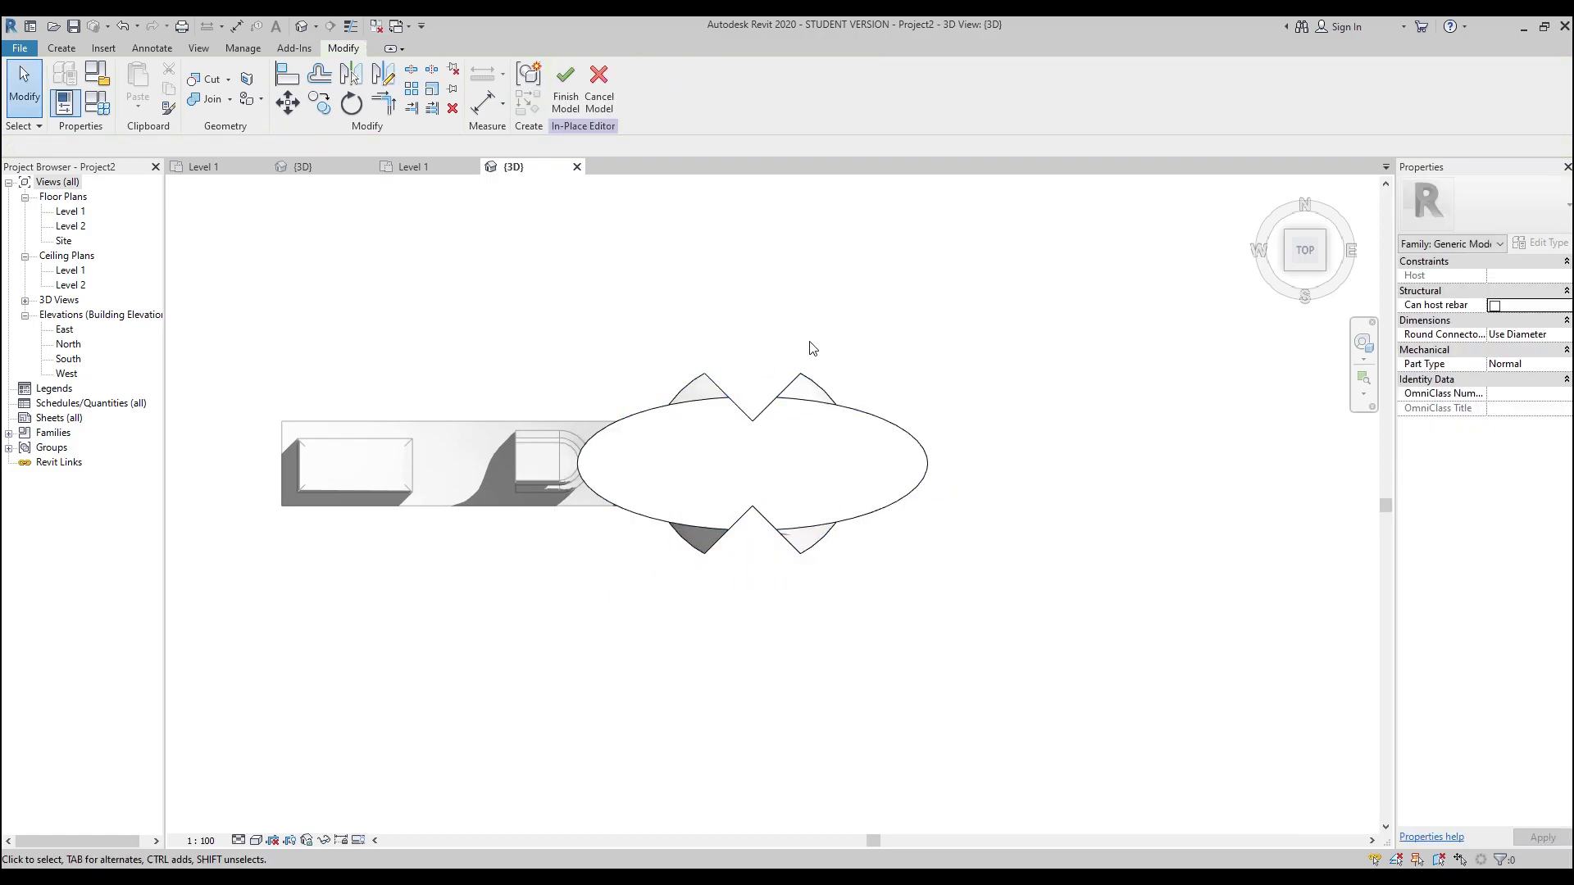
- Check the notched swept blend from several sides and finish the in-place model
middle_click_drag(917, 607, 759, 608, "shift")
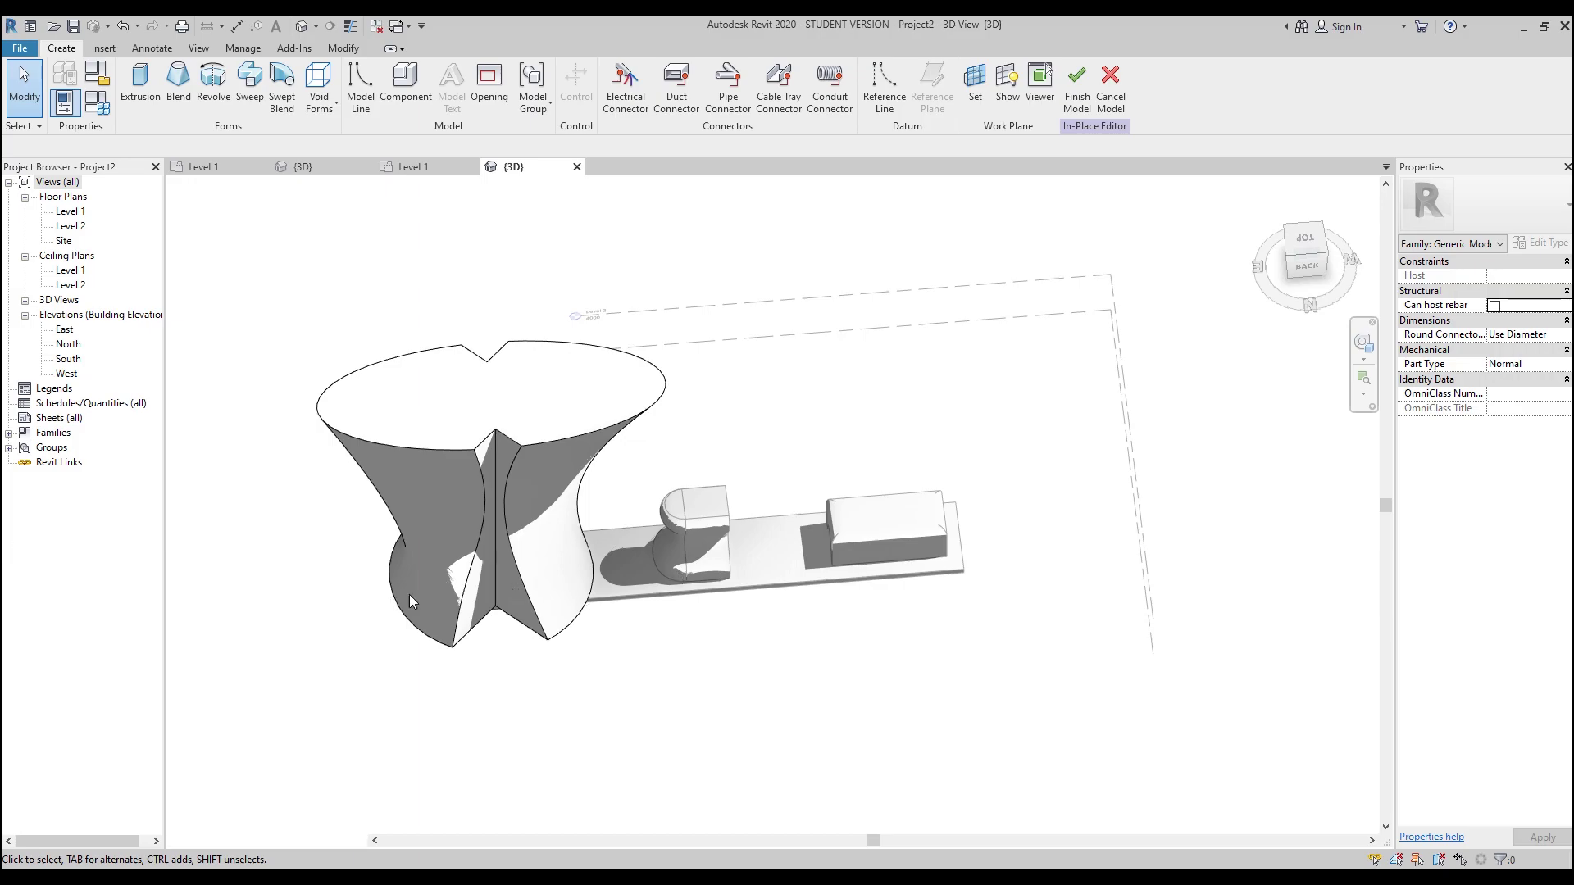
mouse_move(544, 527)
middle_mouse_down("shift")
mouse_move(801, 485)
mouse_move(723, 624)
middle_mouse_up("shift")
left_click(726, 671)
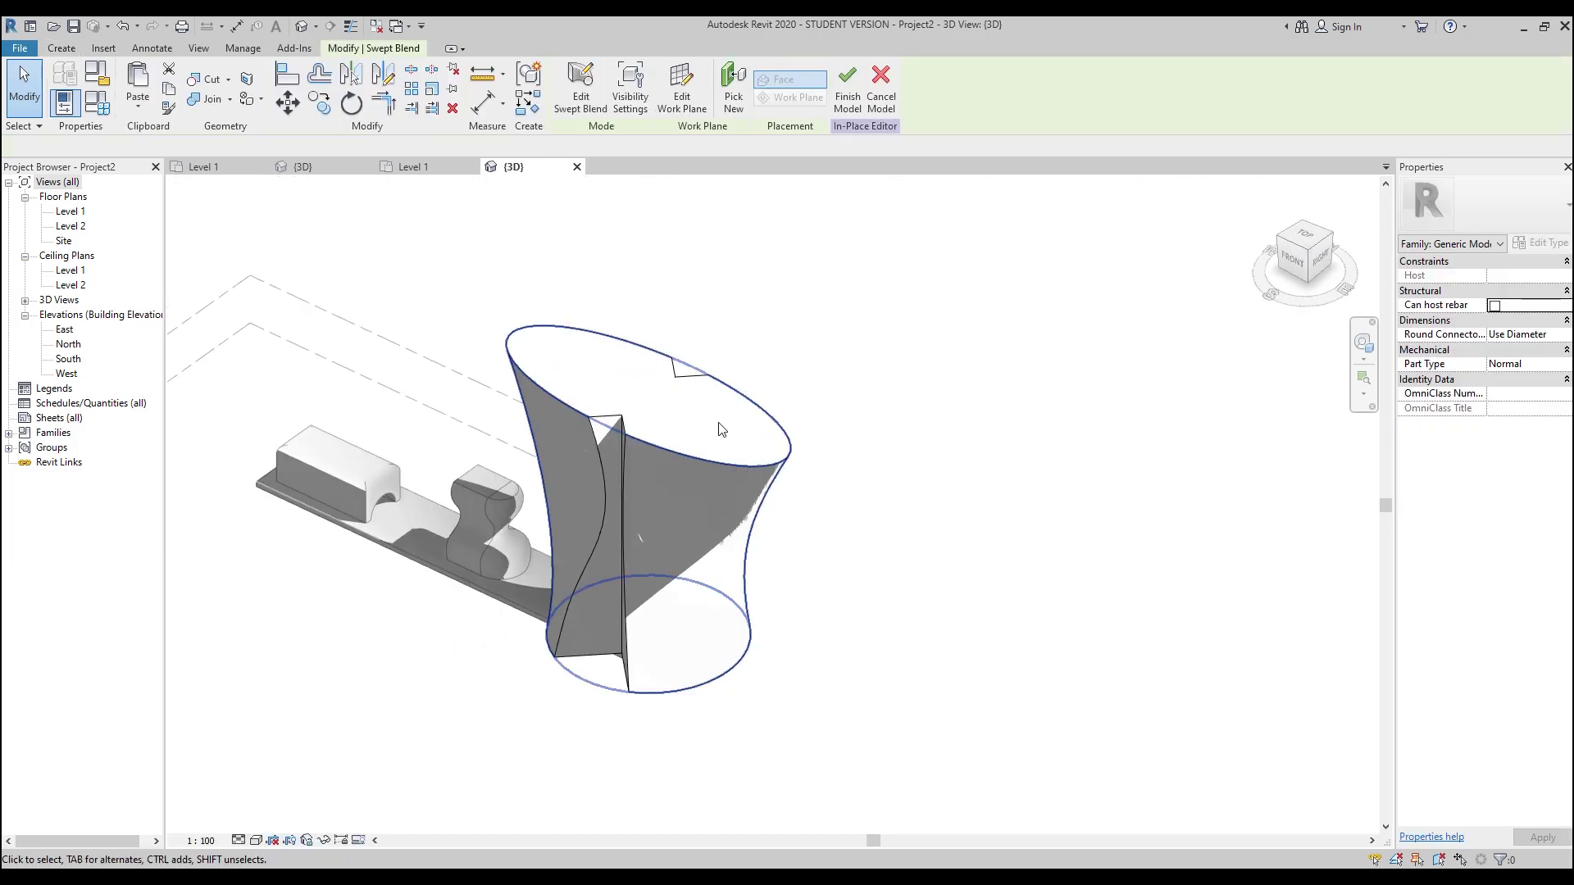
left_click(851, 579)
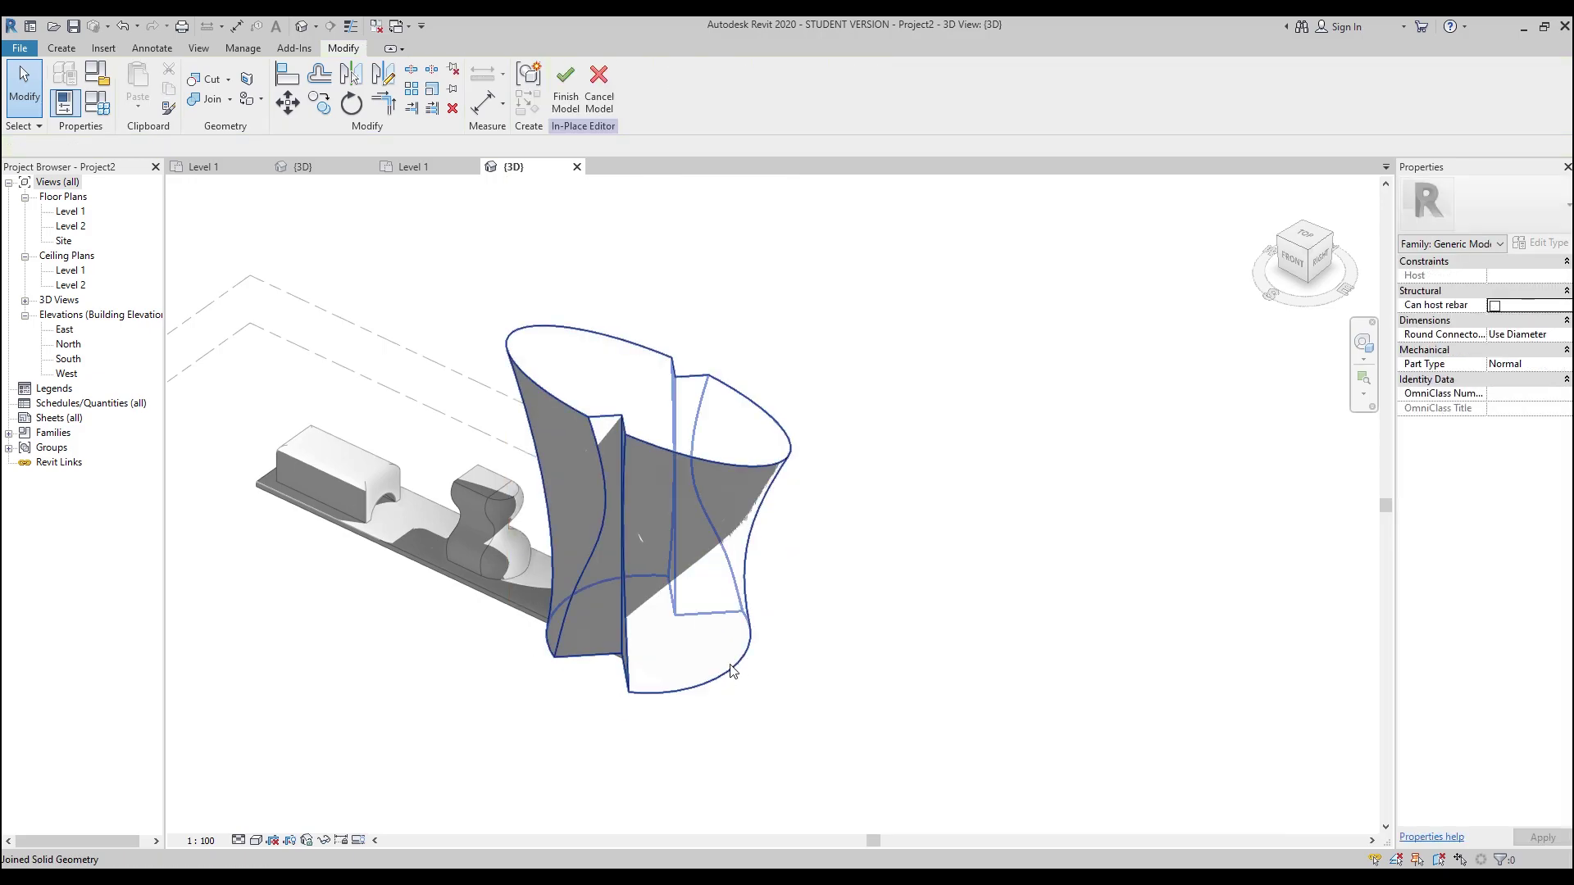
left_click(732, 670)
left_click(853, 583)
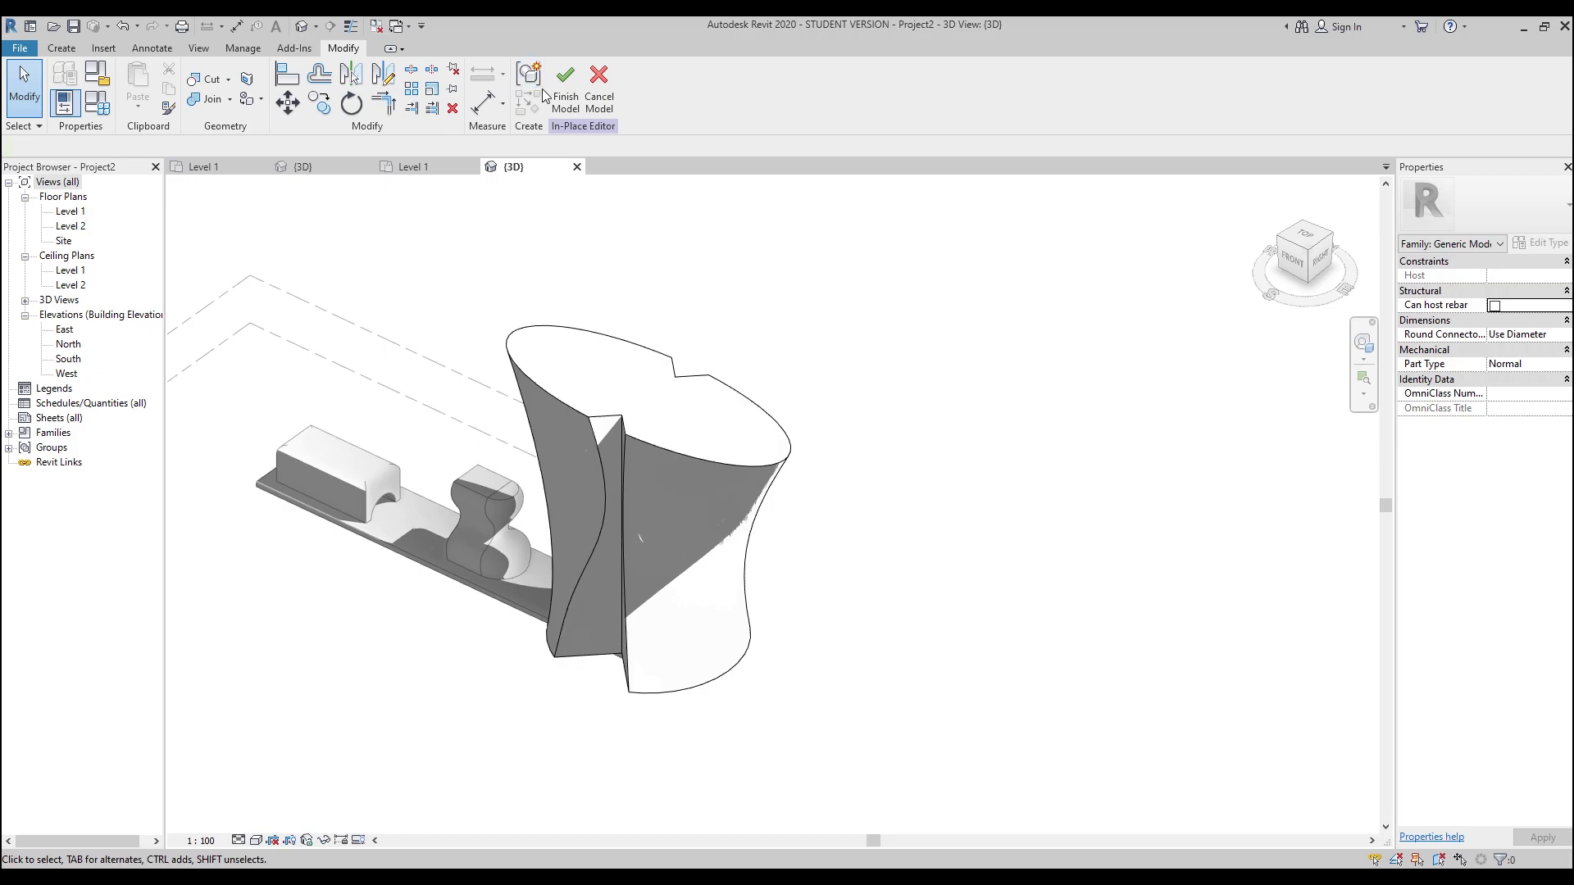
left_click(565, 82)
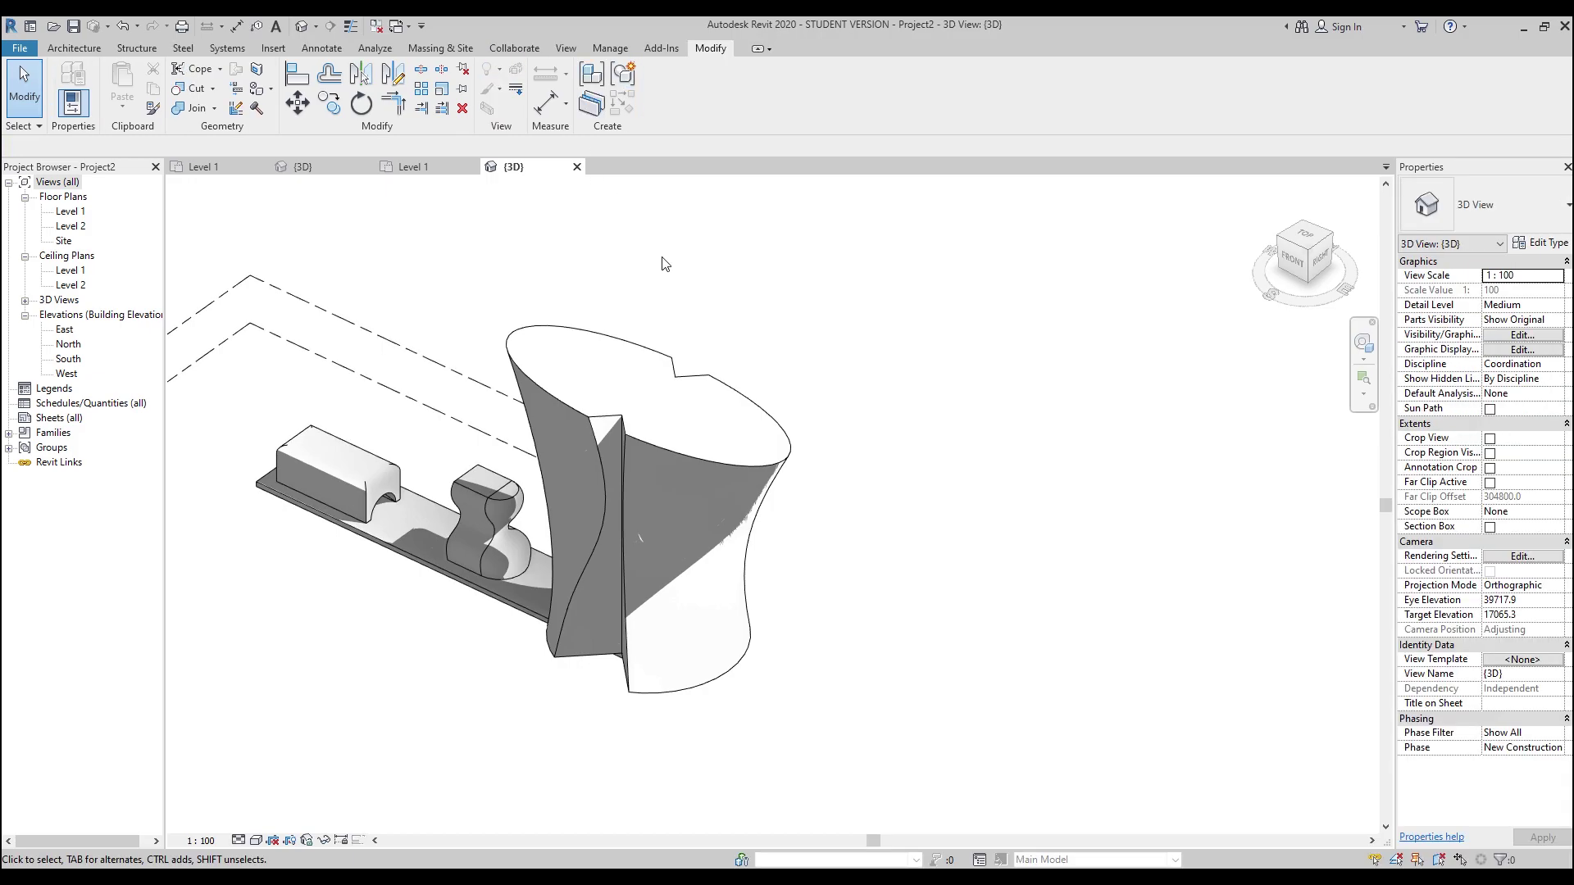
- Create a 1500 x 3000mm Curtain System by face on the two opposite curved side faces of the notched swept blend
left_click(74, 48)
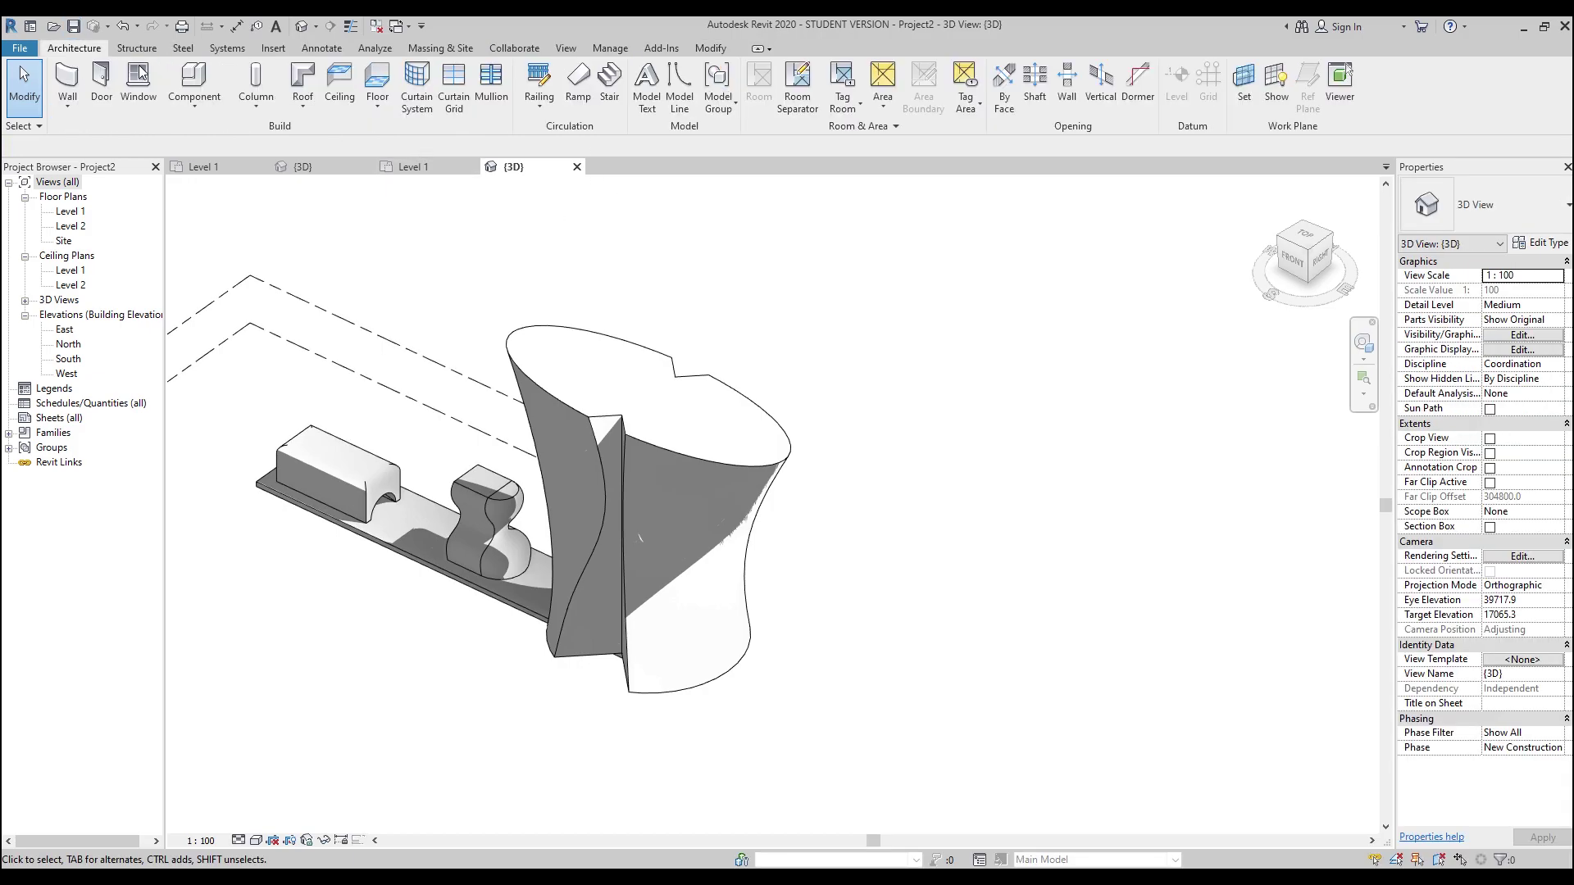
left_click(418, 87)
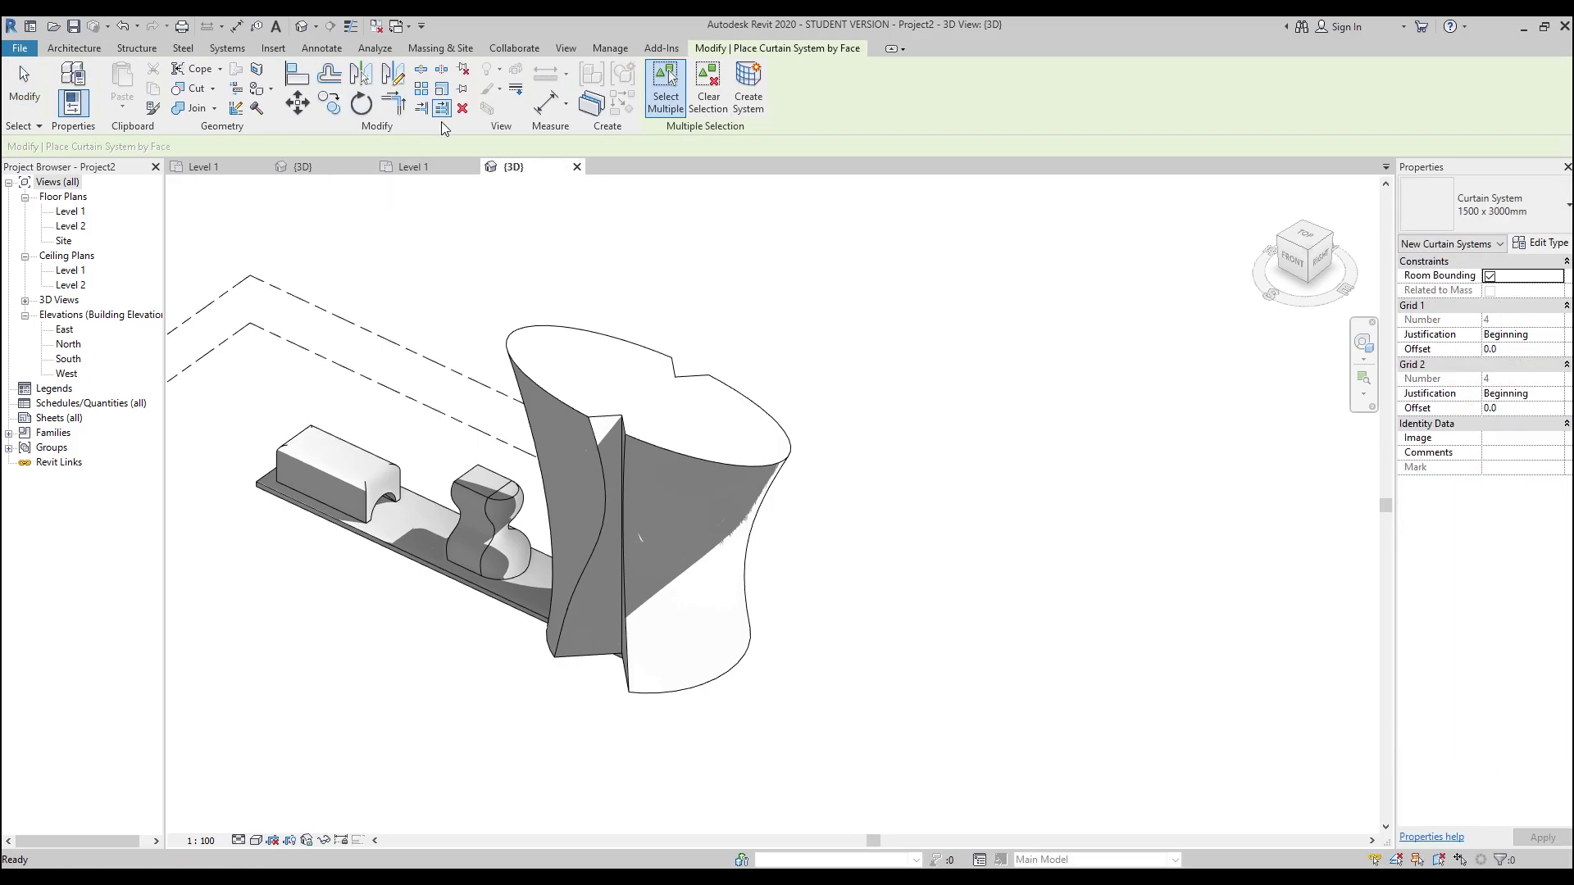
left_click(704, 686)
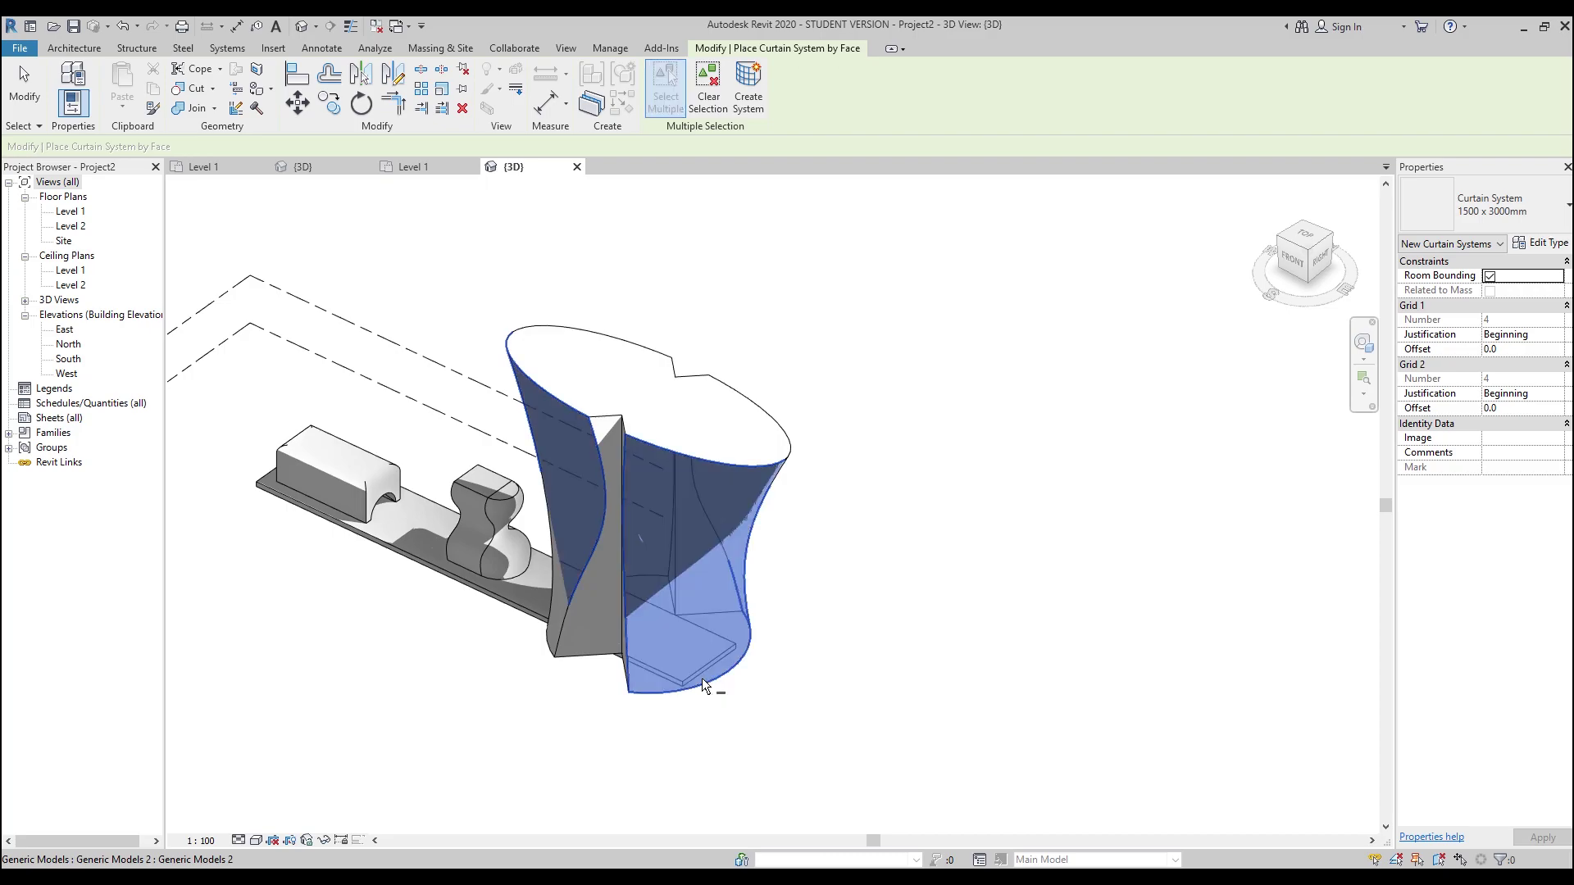
middle_click_drag(781, 573, 767, 689, "shift")
middle_click_drag(989, 594, 620, 377, "shift")
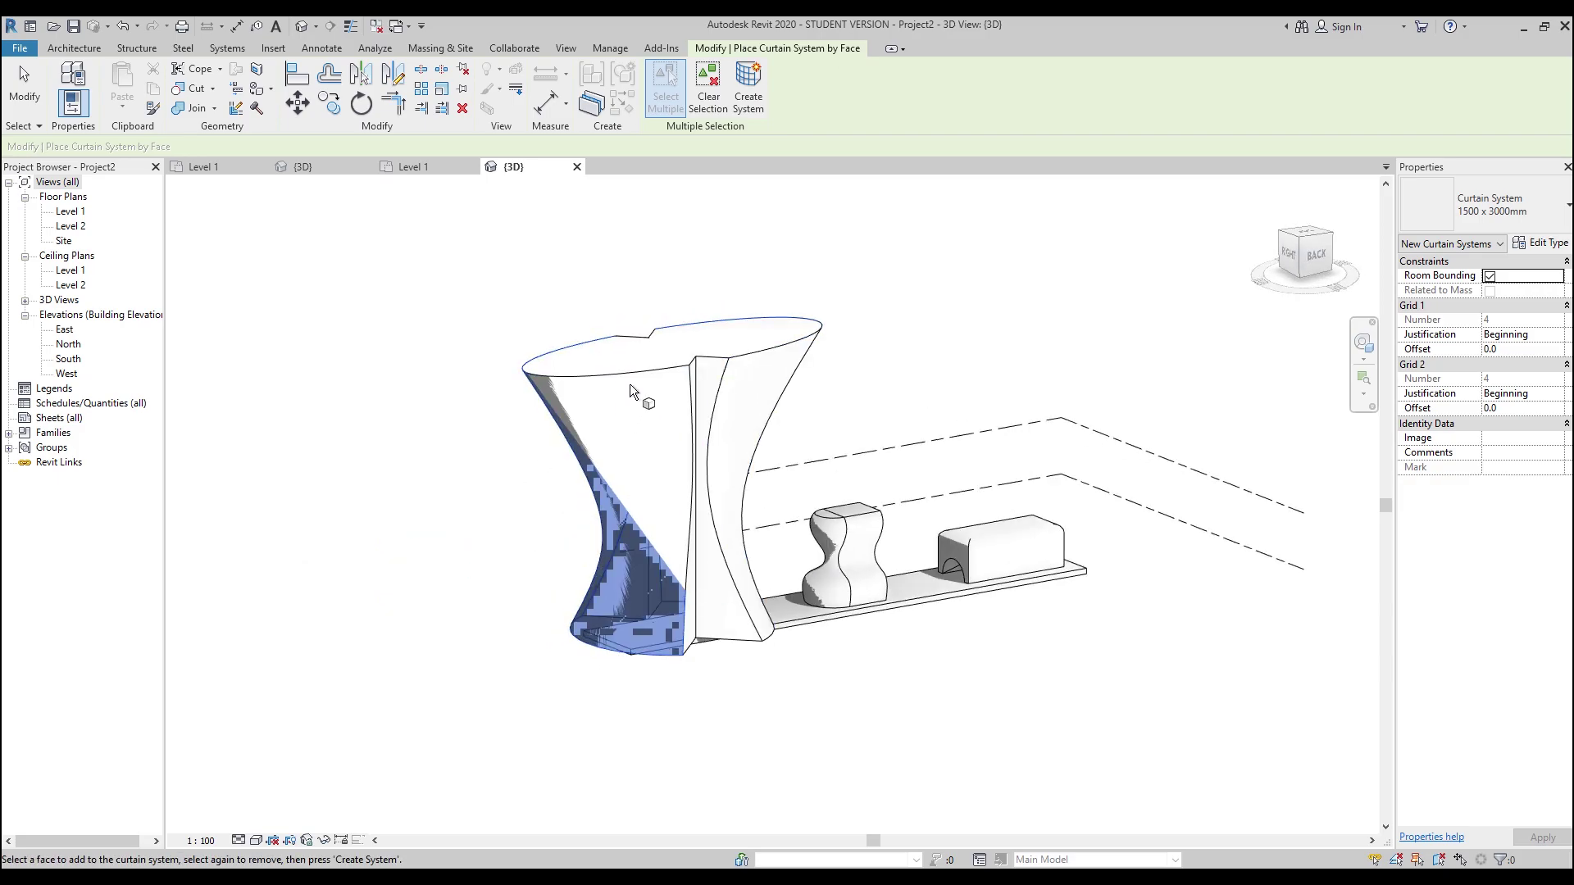
left_click(632, 384)
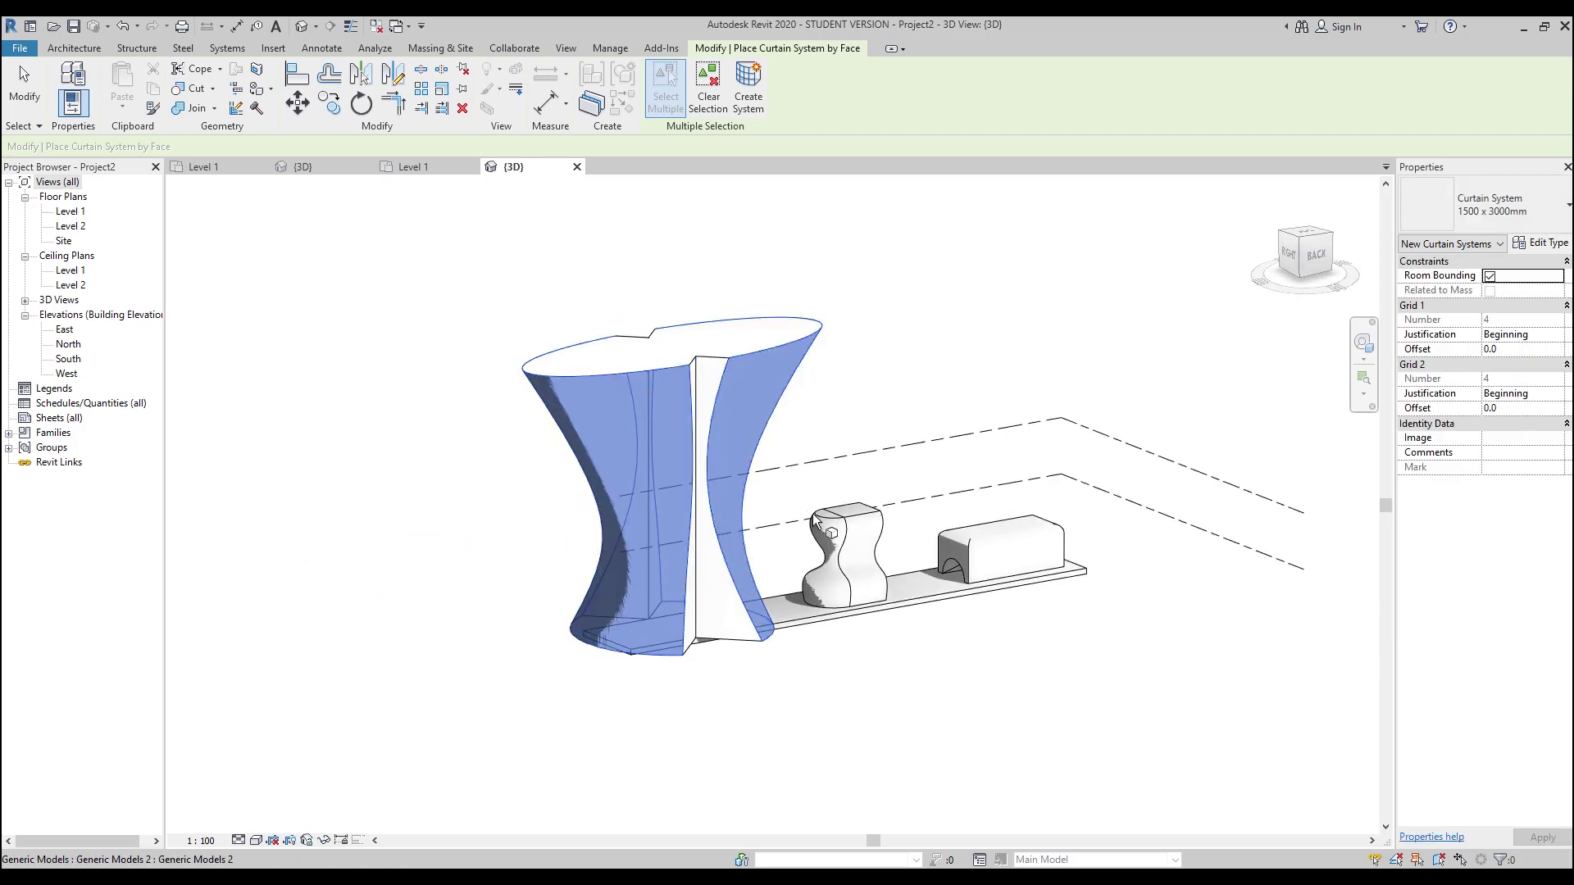
middle_click_drag(631, 383, 492, 566, "shift")
left_click(748, 88)
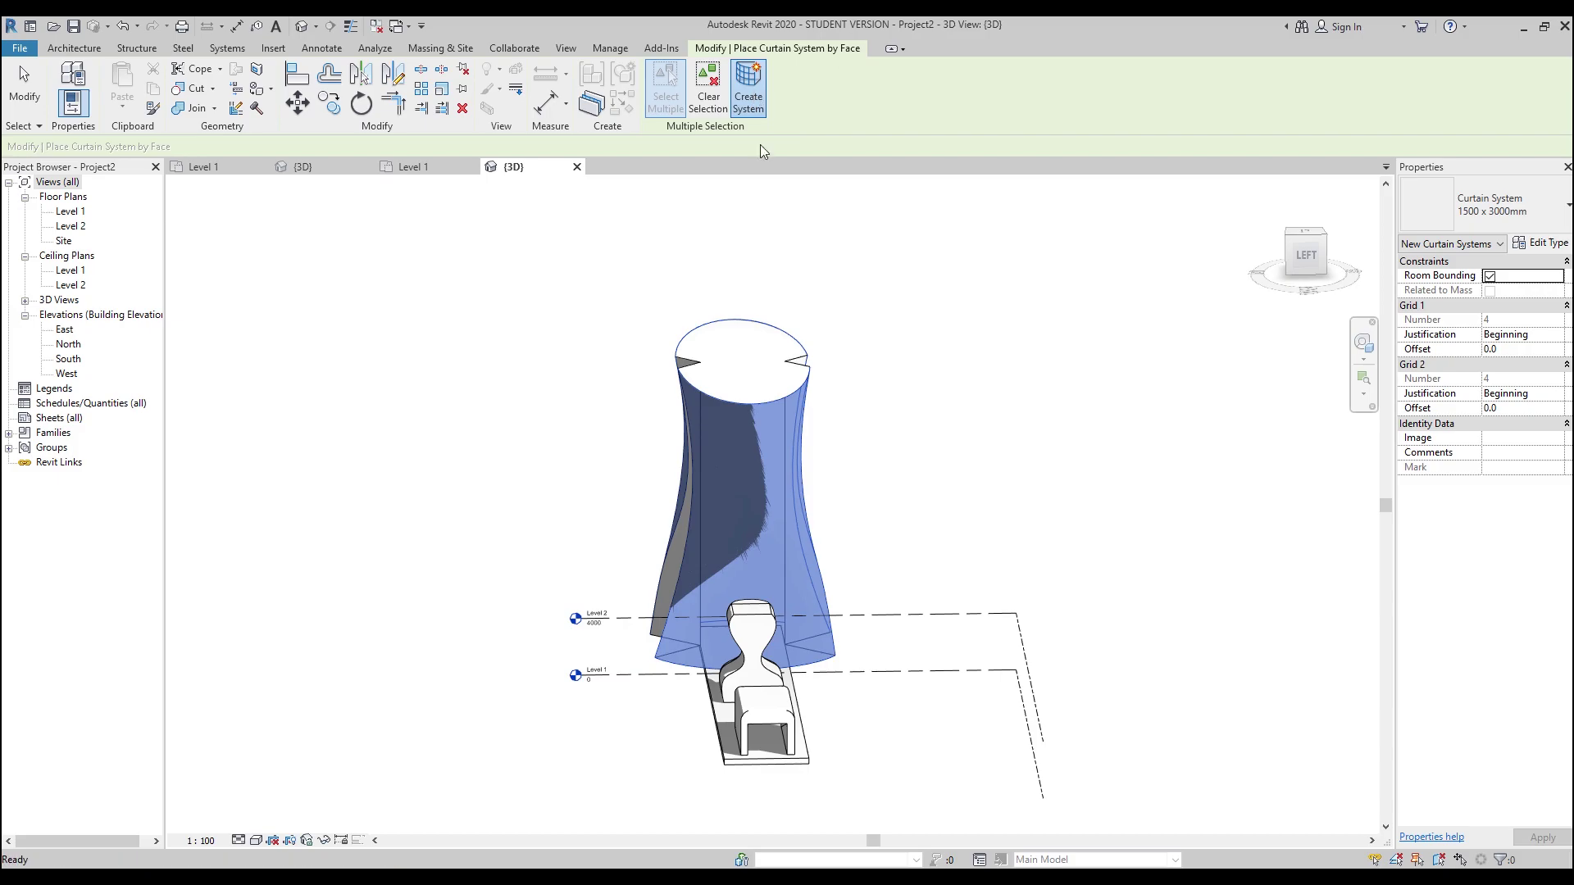
middle_click_drag(1030, 465, 760, 562, "shift")
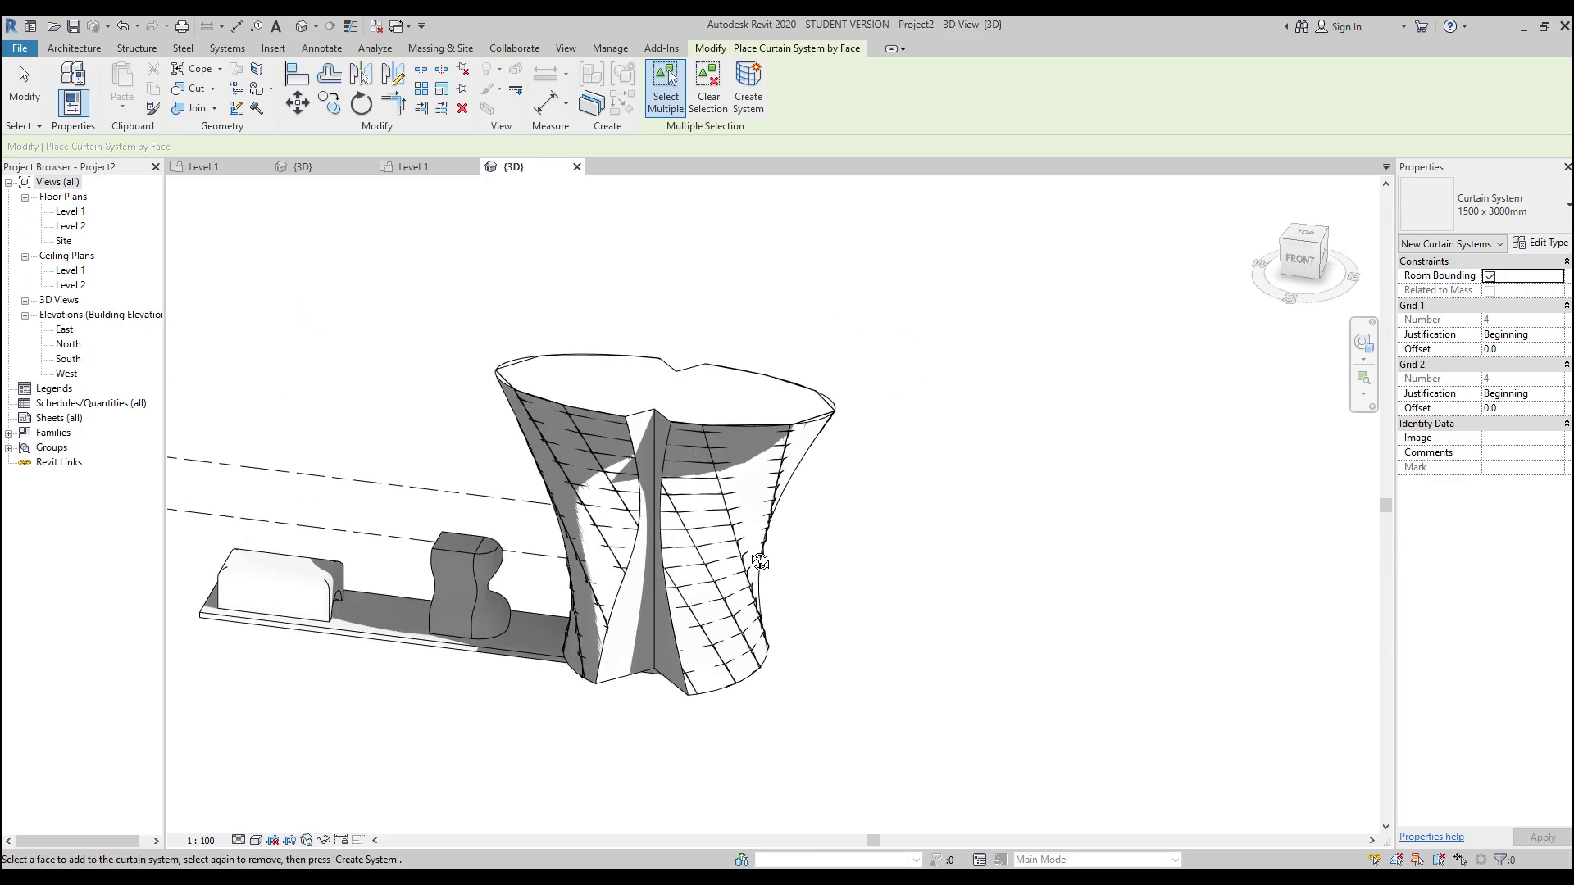
key("Escape")
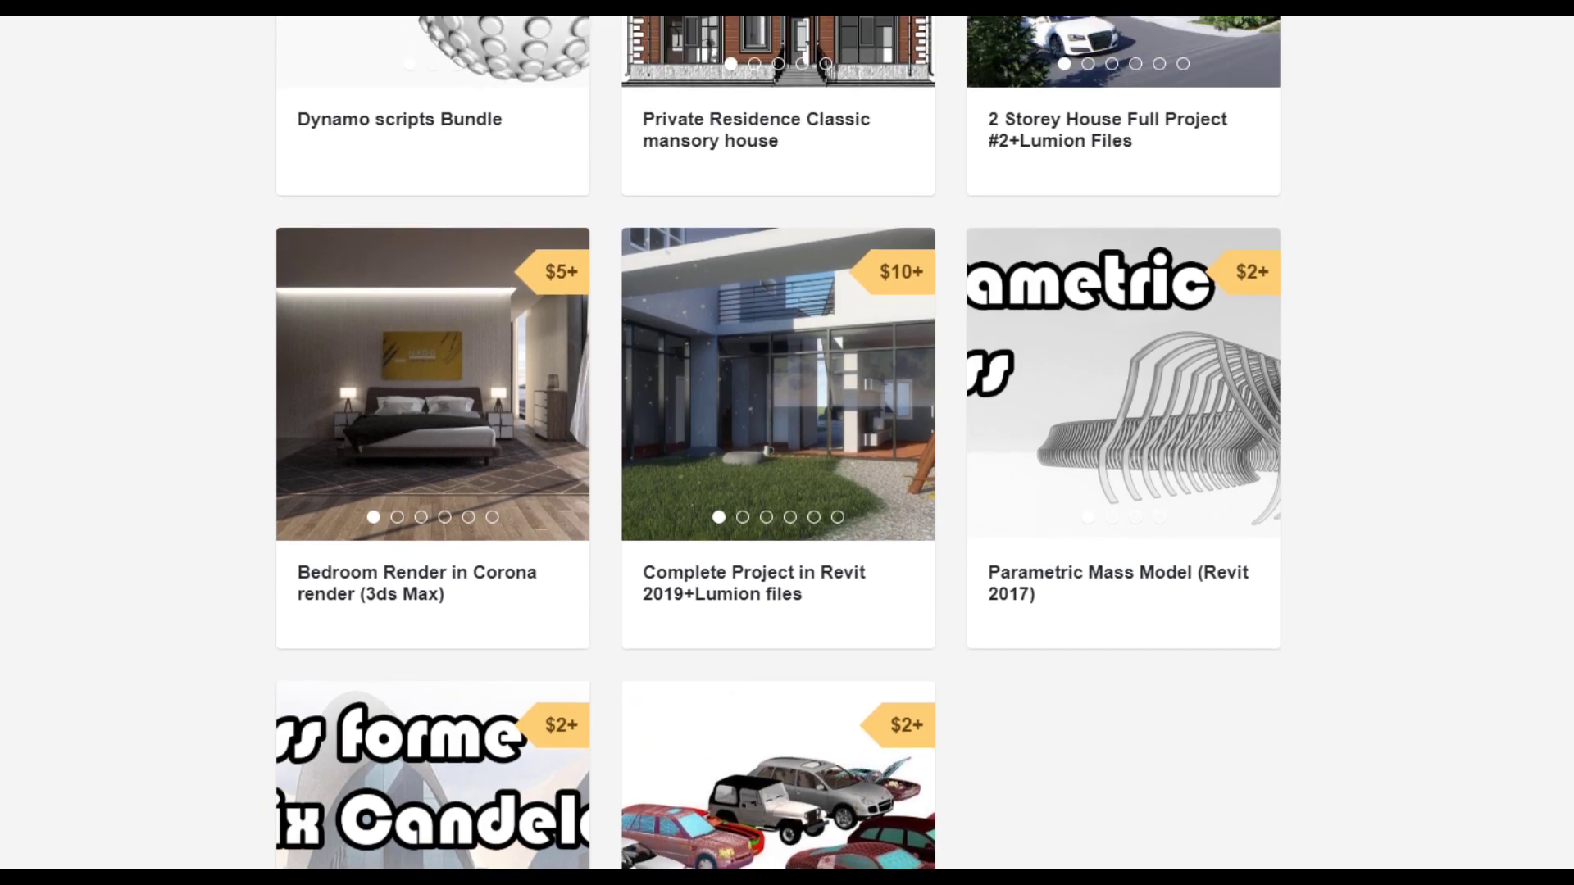
- Browse the product listings on the model author's online store page, from the profile header through the project thumbnails
scroll(473, 820, "up", 10)
scroll(473, 820, "down", 2)
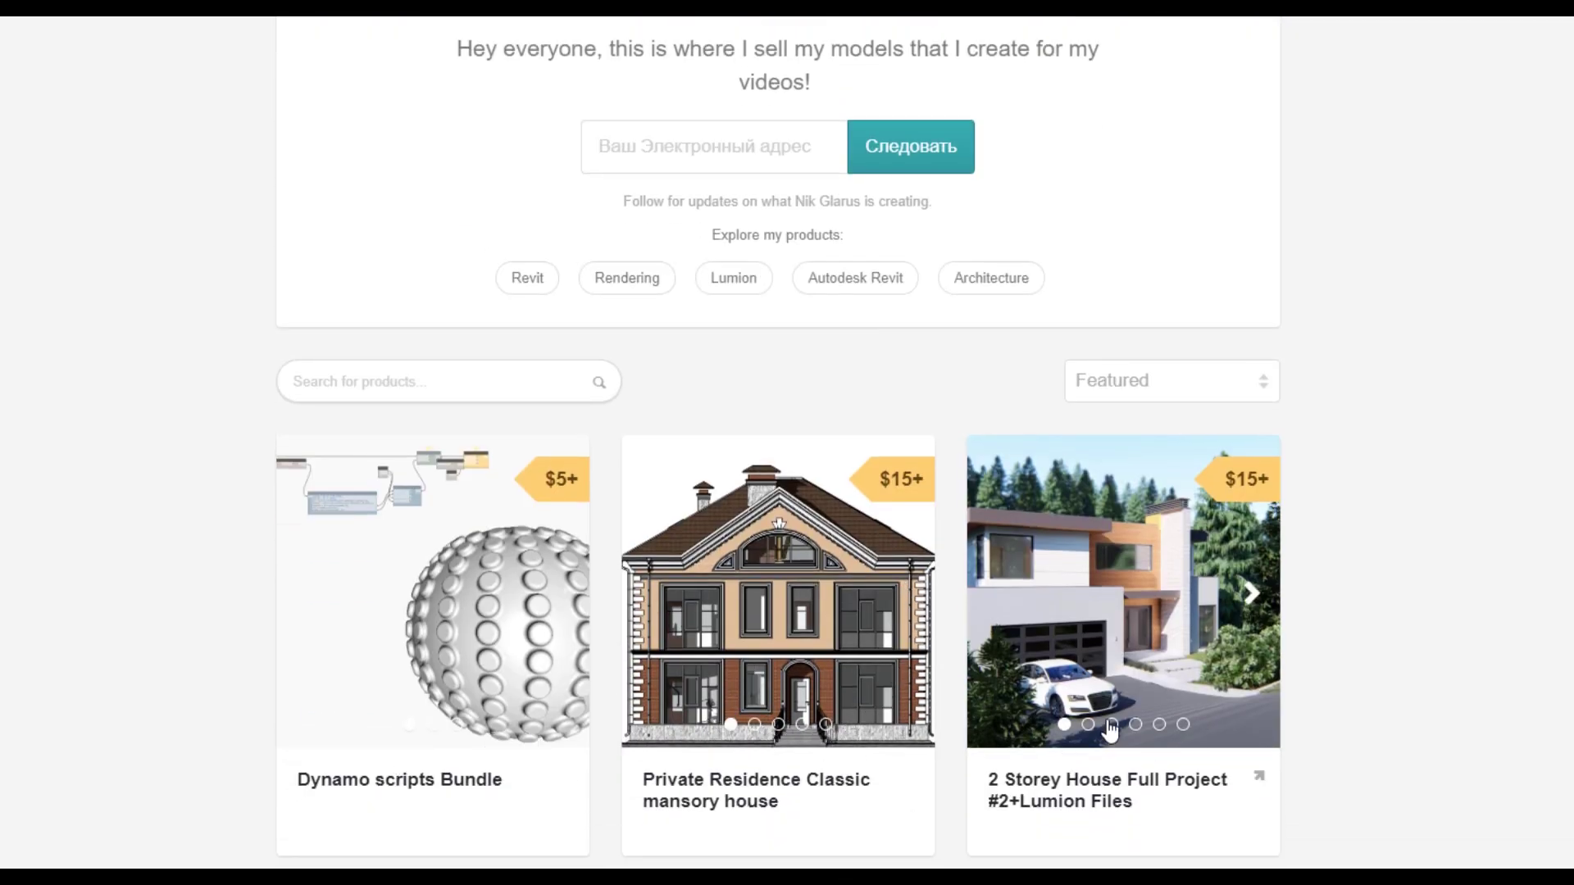
scroll(773, 667, "down", 5)
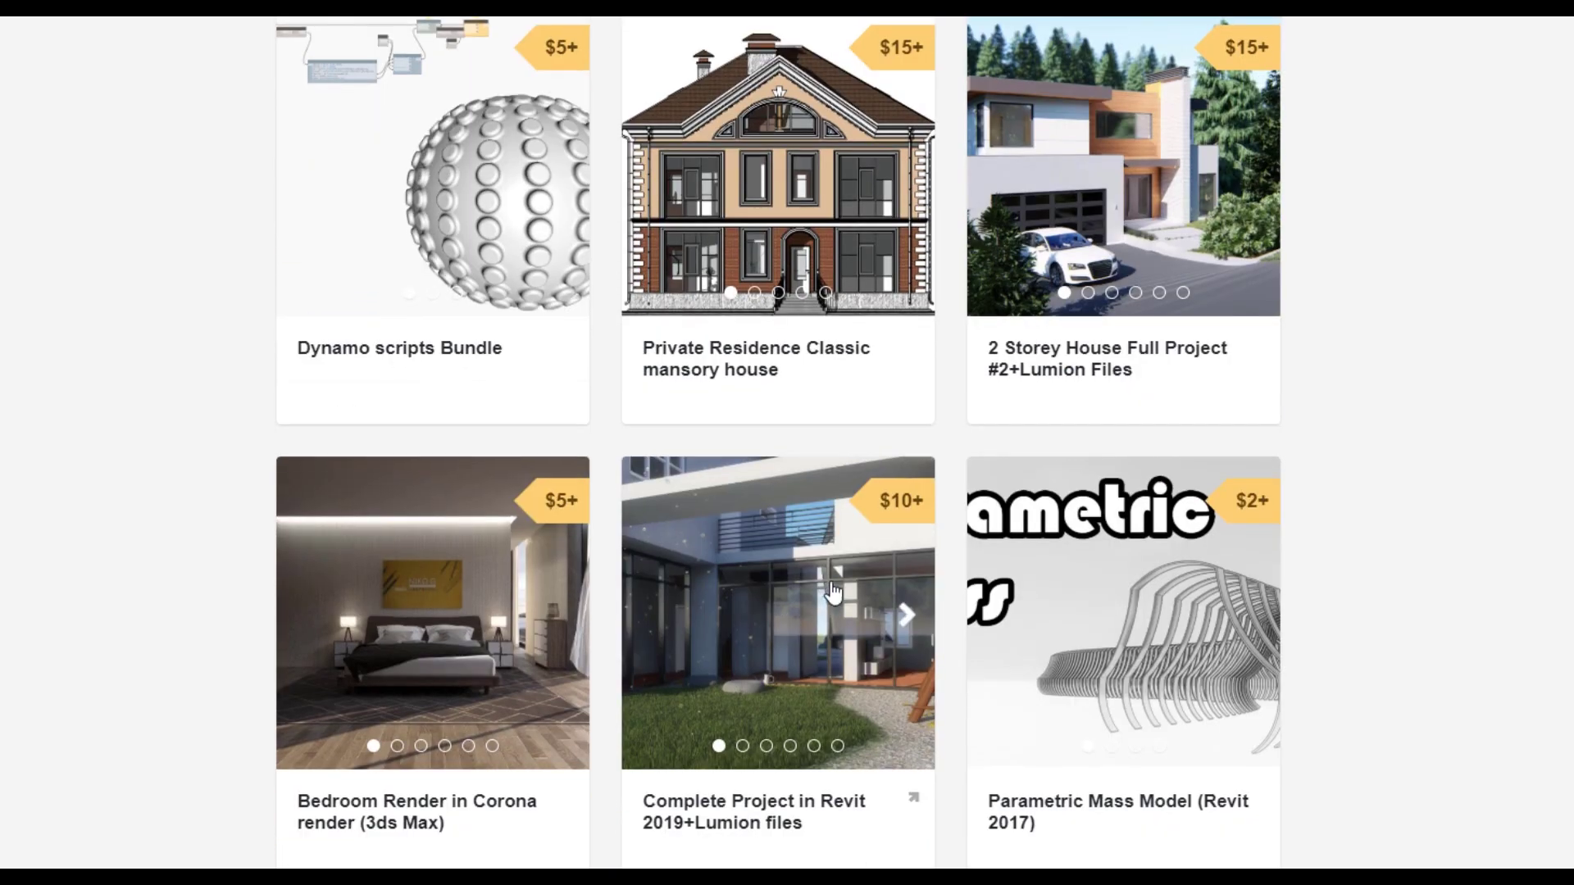
scroll(902, 574, "up", 2)
scroll(1404, 593, "up", 2)
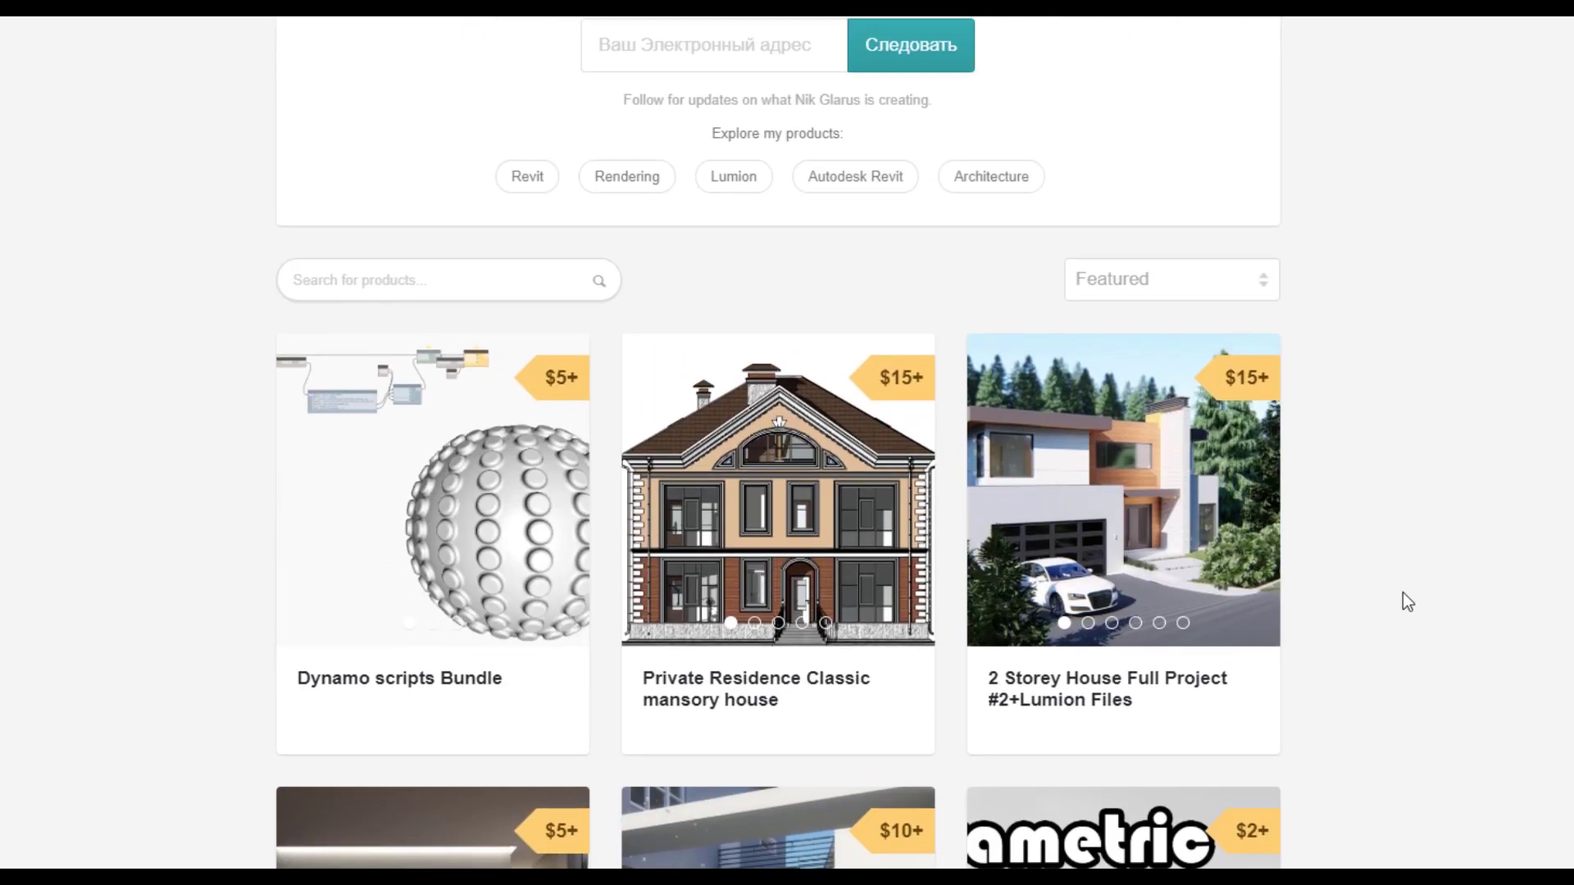
scroll(1403, 593, "up", 4)
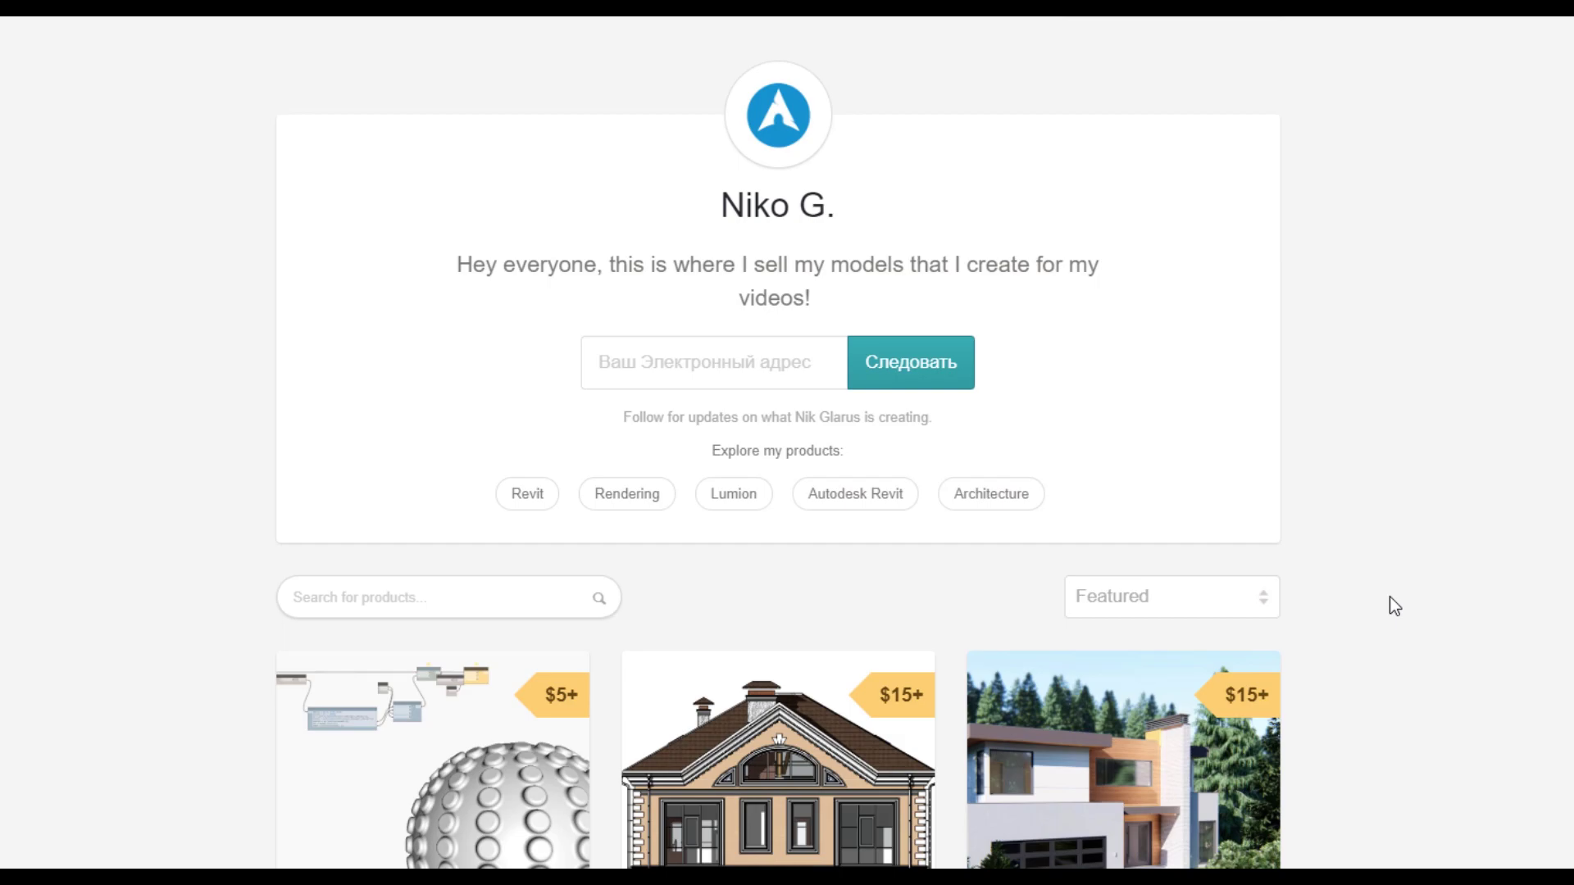
scroll(1392, 596, "down", 5)
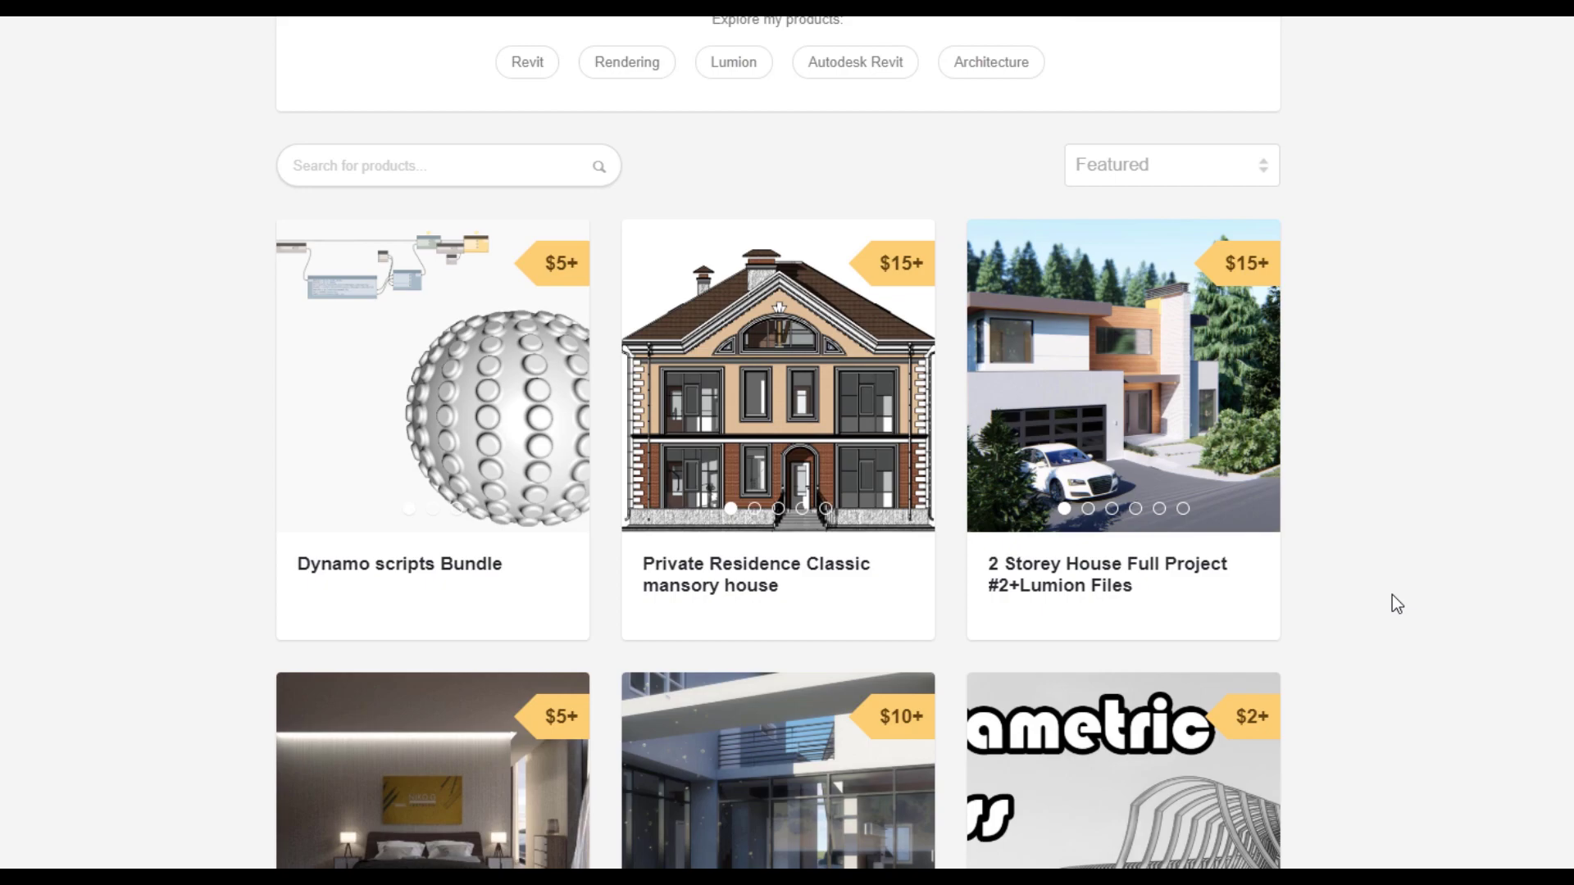
scroll(1389, 595, "down", 3)
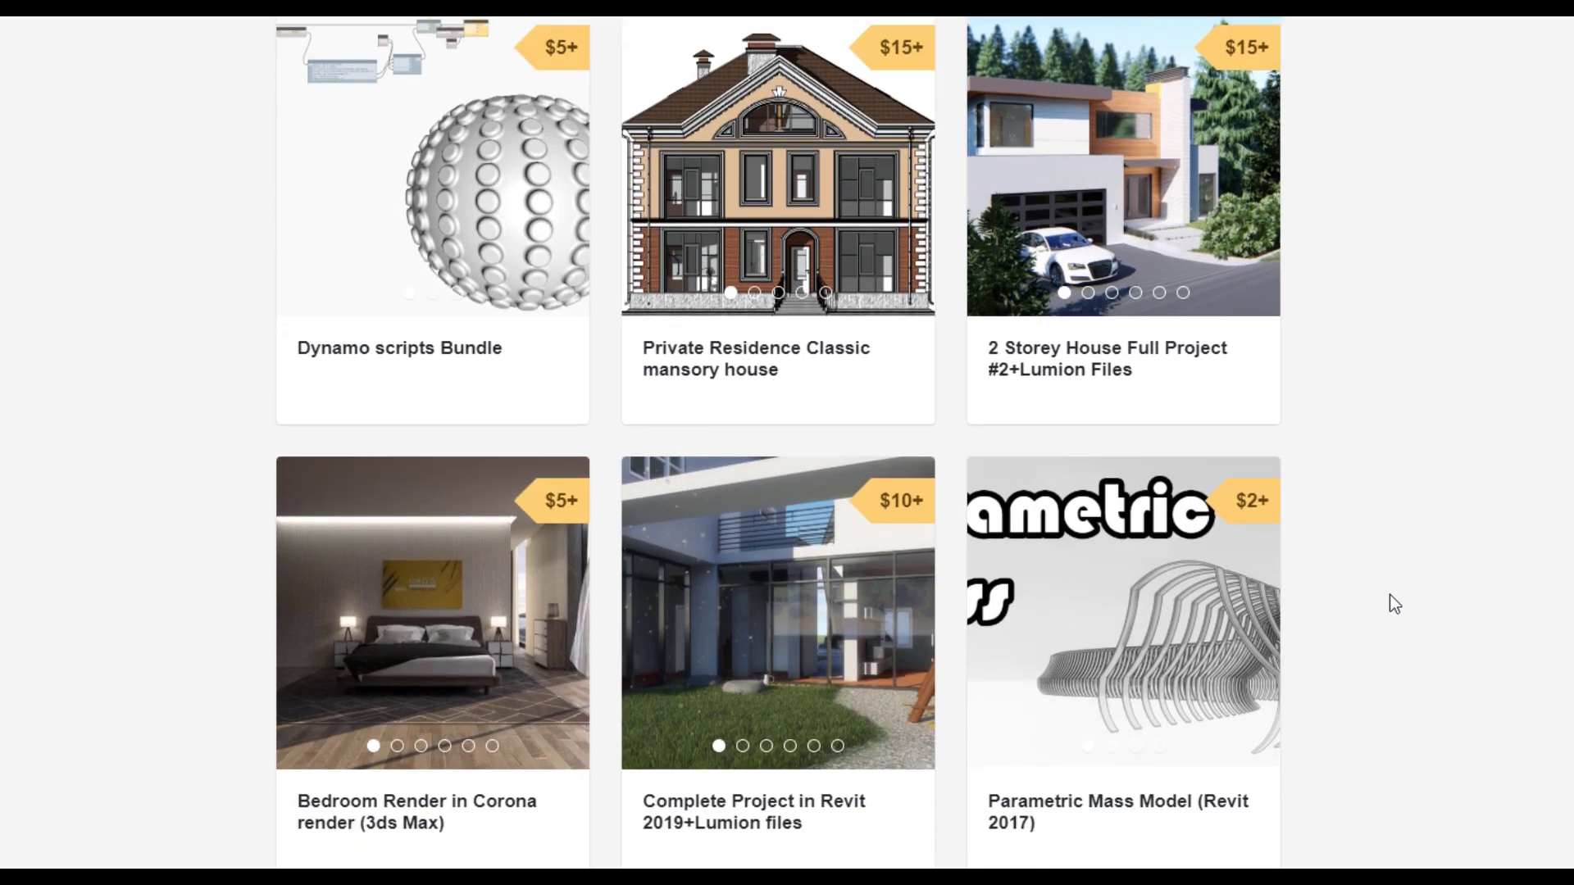